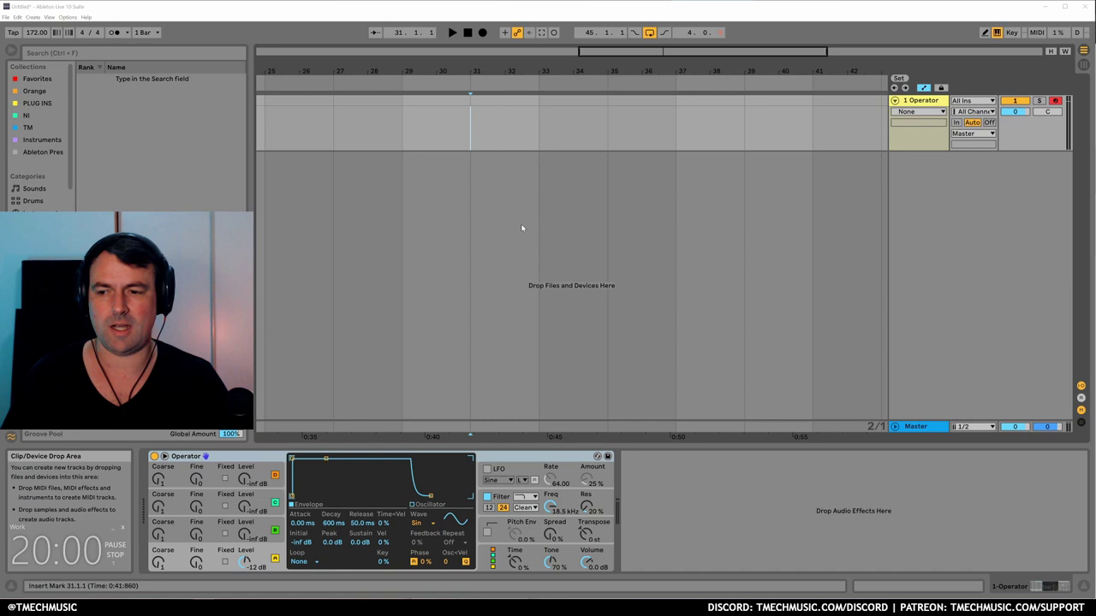
click(618, 186)
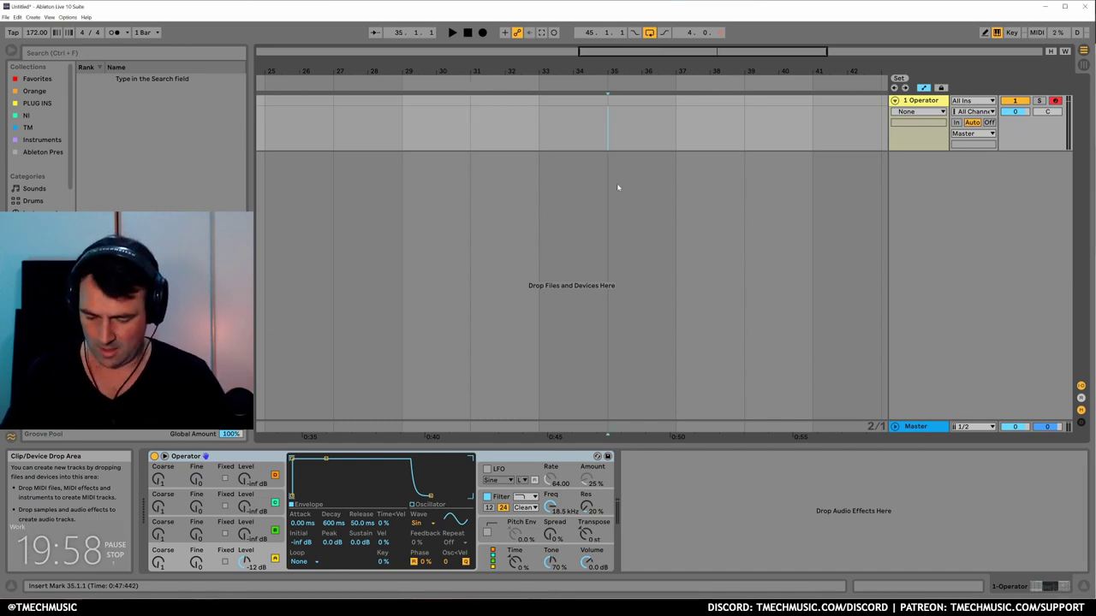
key(ctrl+f)
text(kick)
click(174, 153)
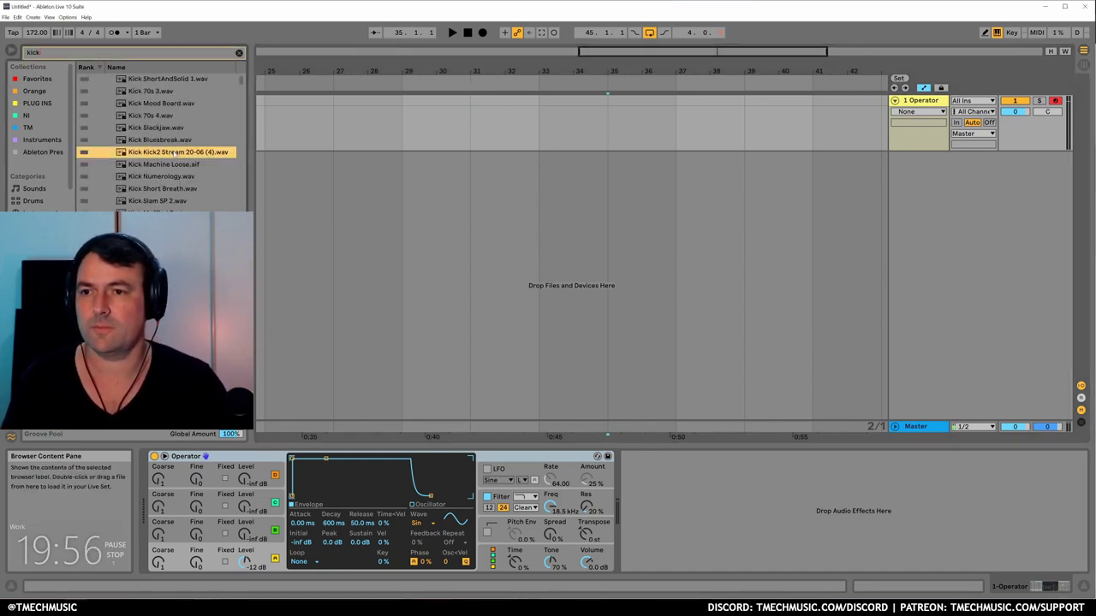
click(164, 209)
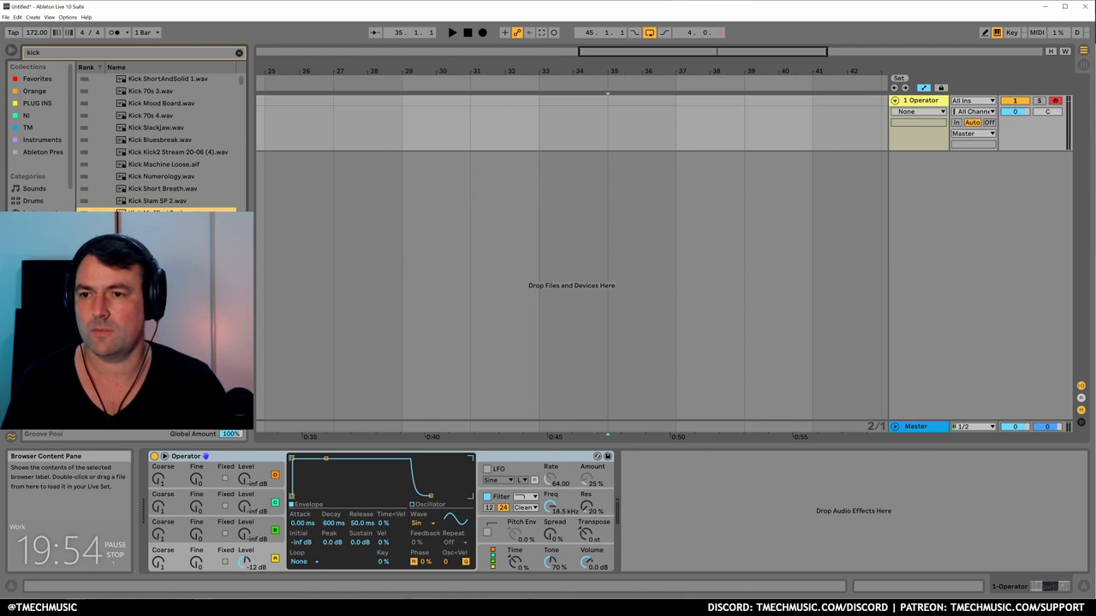
click(169, 155)
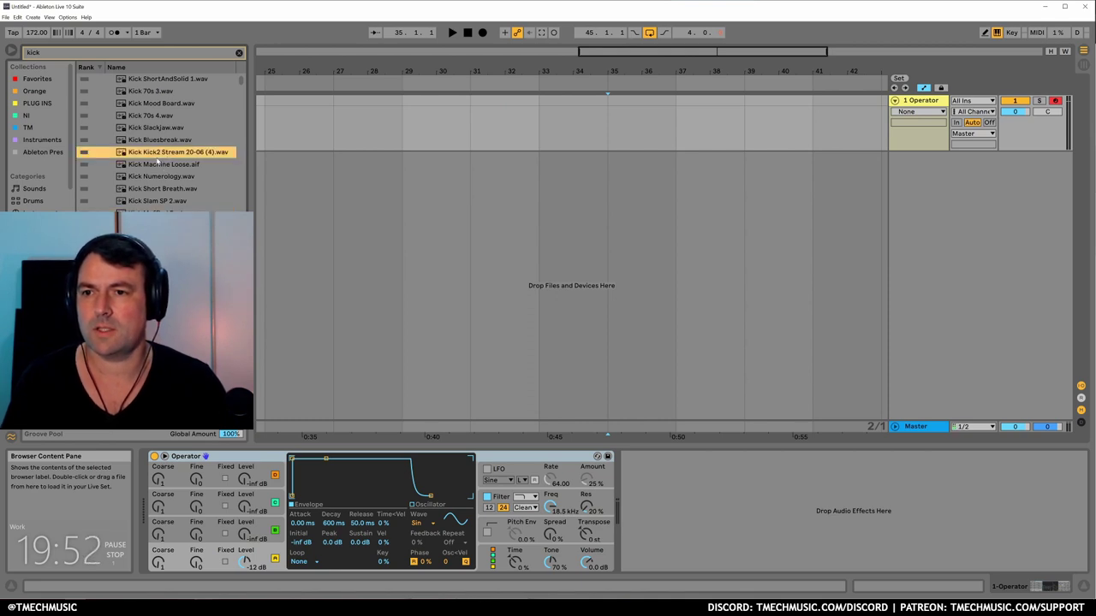
drag(484, 124, 484, 125)
click(577, 363)
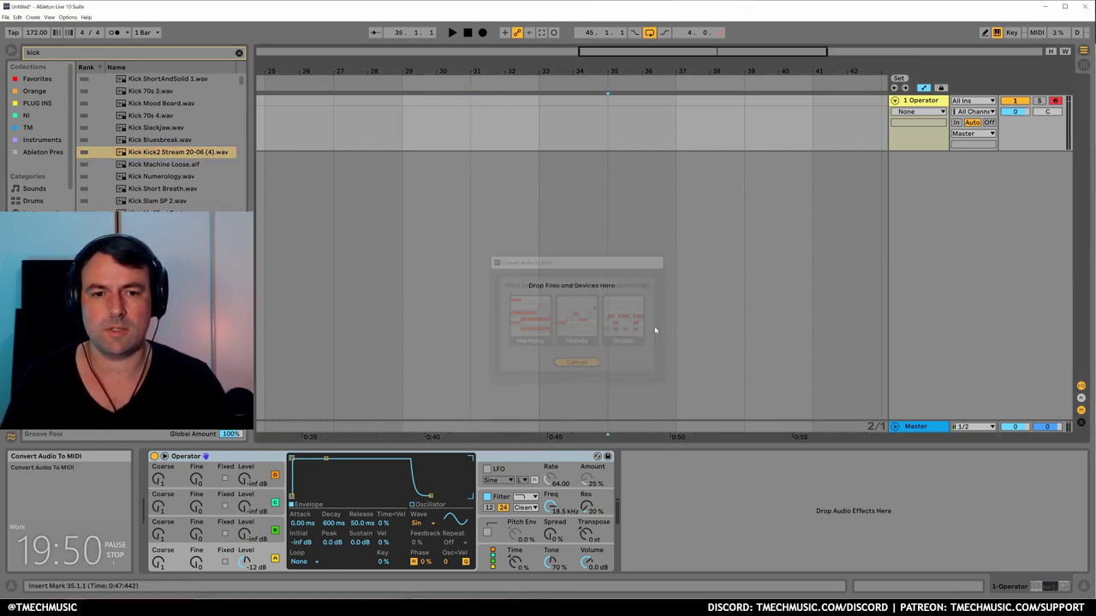
Find Drum Rack in the browser and load it on track 1 in place of Operator.
key(ctrl+f)
text(drum rack)
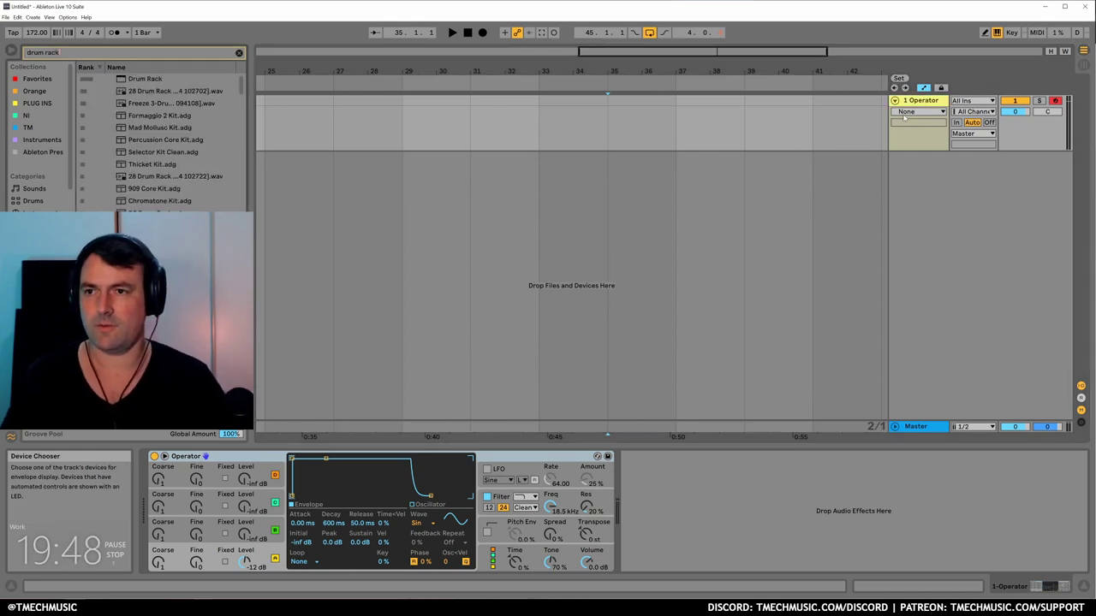
key(Down)
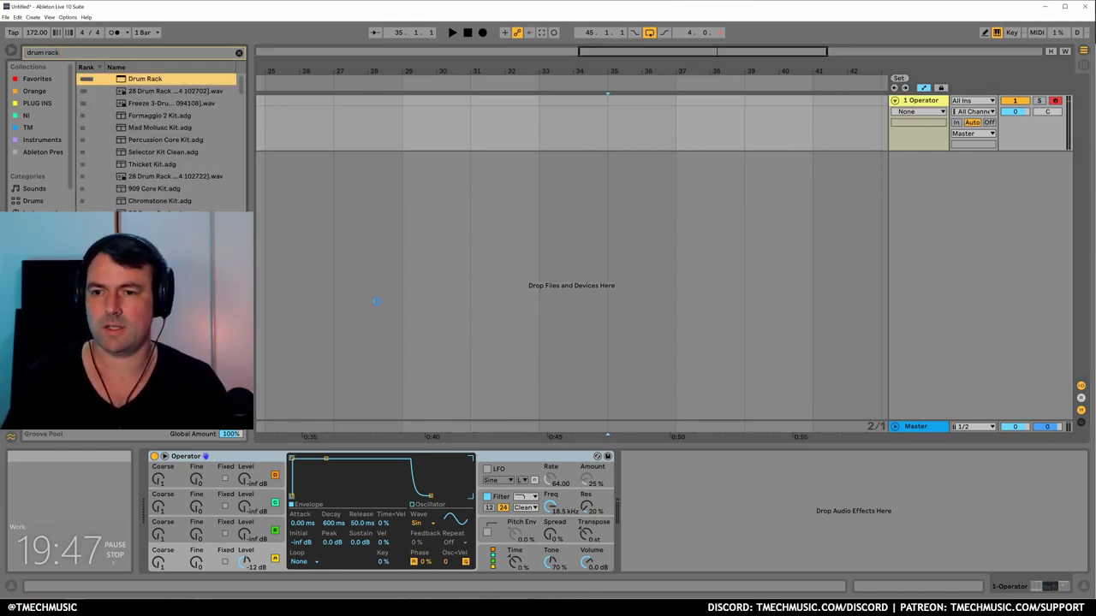
Search the browser for "kick" and load Kick Kick2 Stream 20-06 (4).wav onto the Drum Rack's C1 pad.
key(ctrl+f)
key(BackSpace)
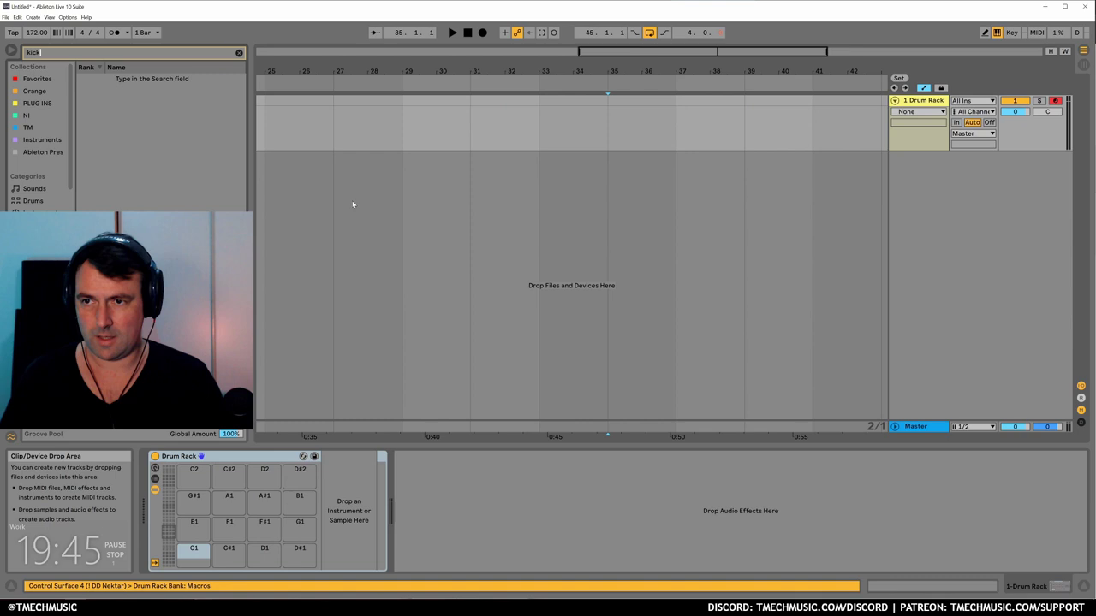
text(kick)
click(184, 91)
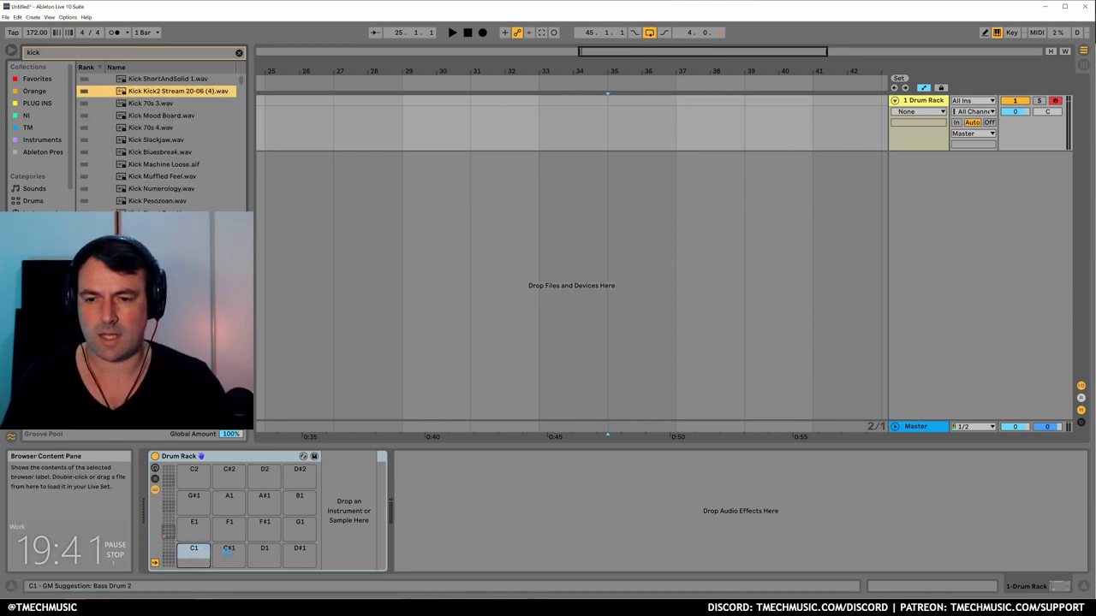
drag(359, 502, 360, 504)
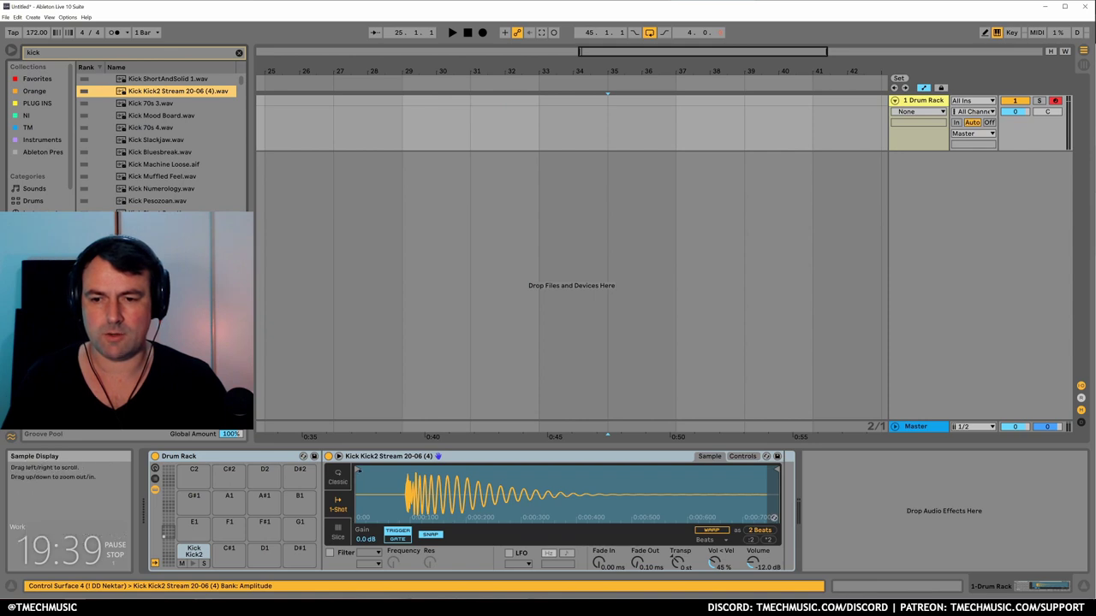
Trim the kick sample's start to its transient, shorten its tail, and set Fade Out to 46.6 ms.
mouse_move(406, 471)
mouse_down()
mouse_move(400, 505)
mouse_move(398, 469)
mouse_up()
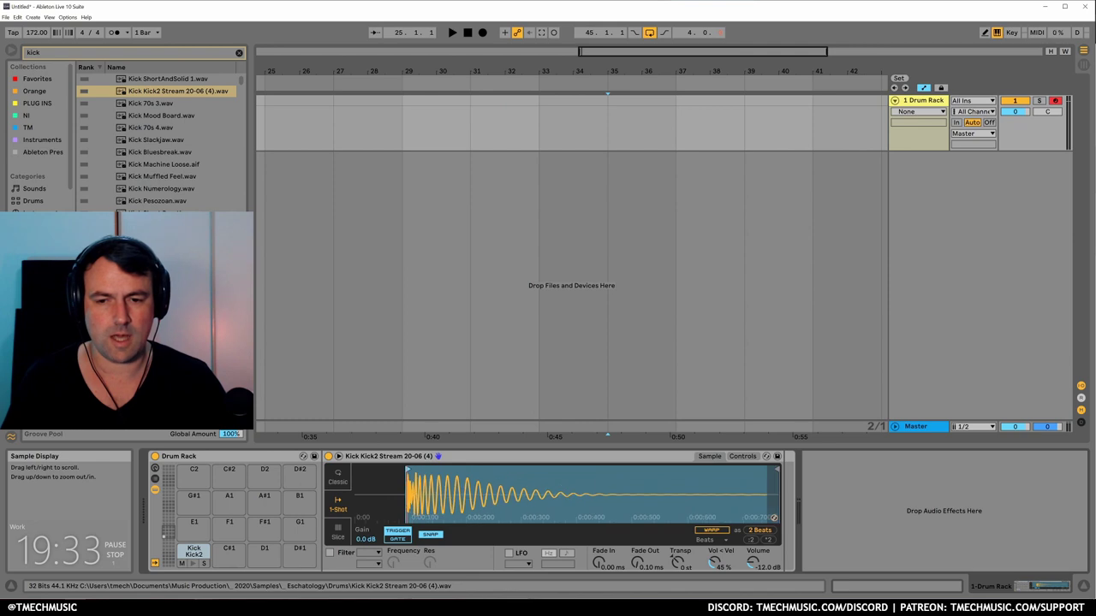
click(193, 552)
drag(776, 470, 466, 470)
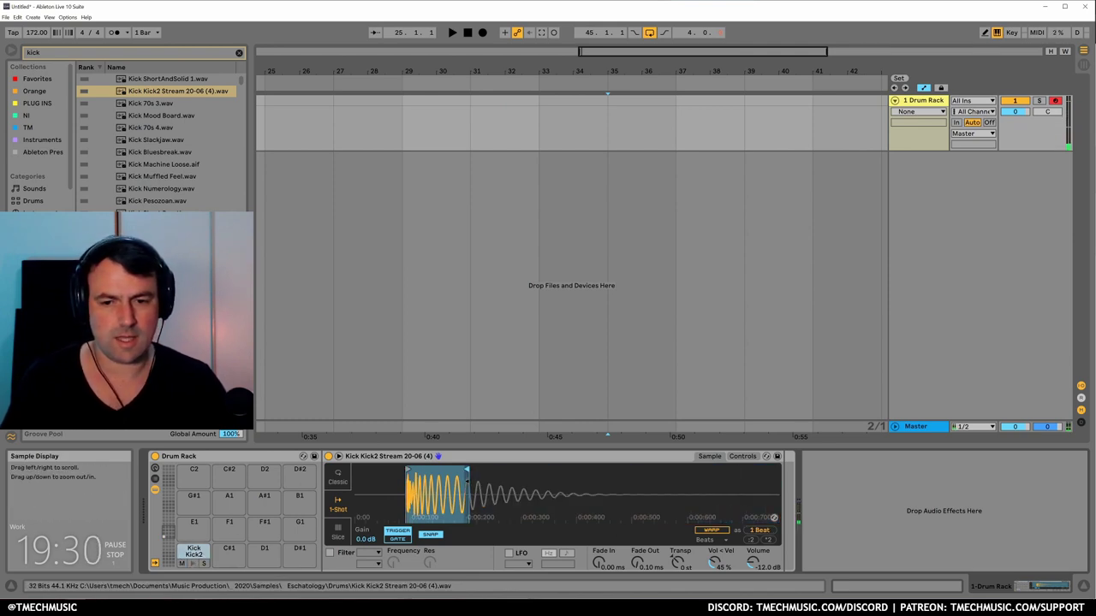
drag(637, 562, 637, 556)
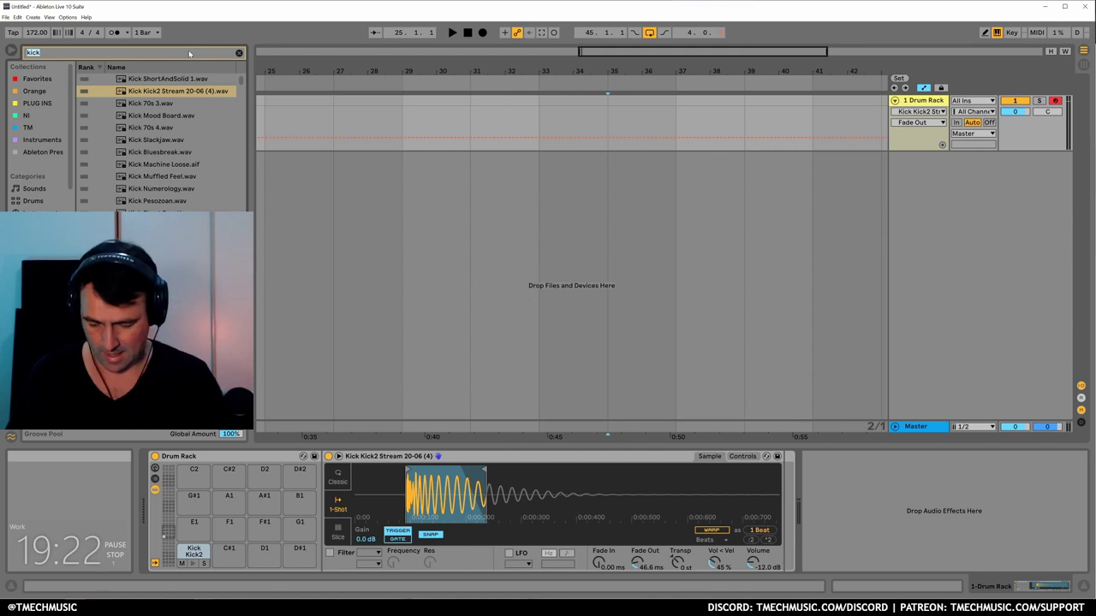
Search for "snare", audition a few samples, and load Snare 70s MPC 1.wav onto the Drum Rack's E1 pad.
text(snare)
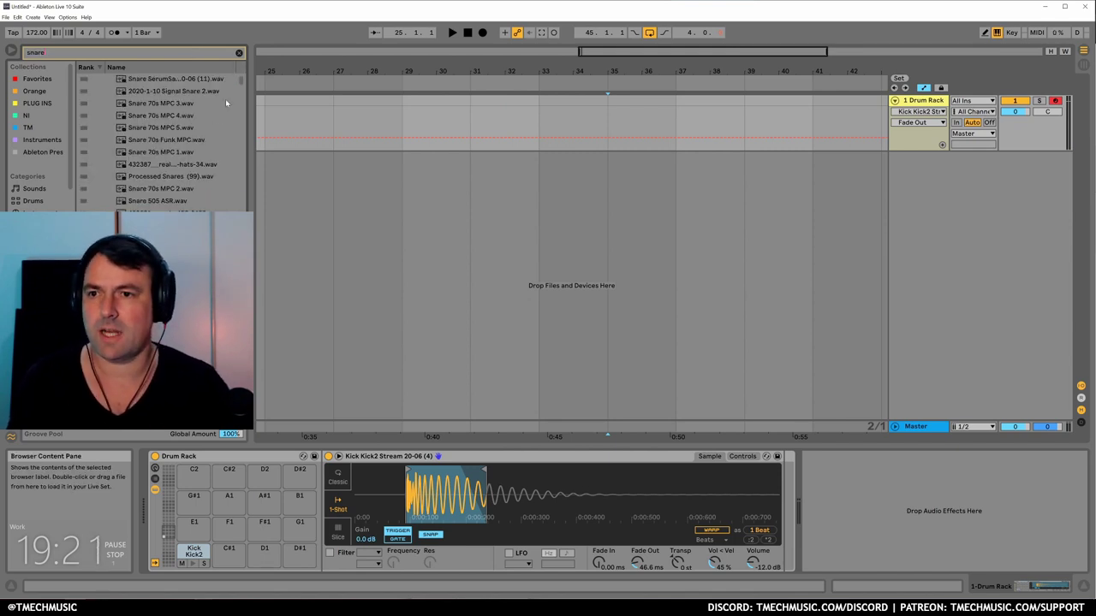
click(151, 143)
click(161, 152)
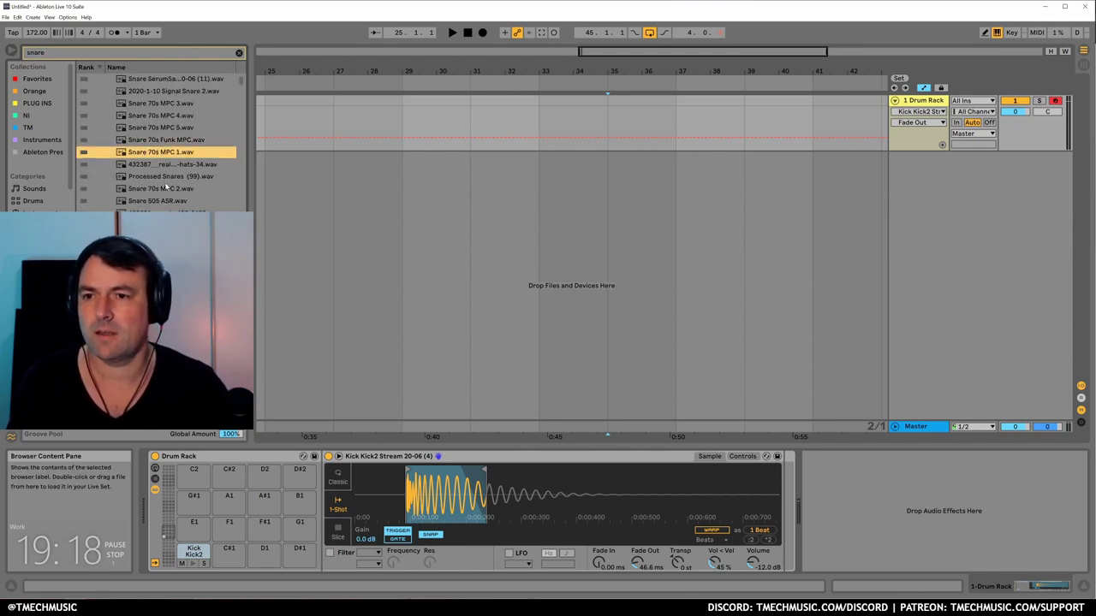
click(160, 200)
click(172, 151)
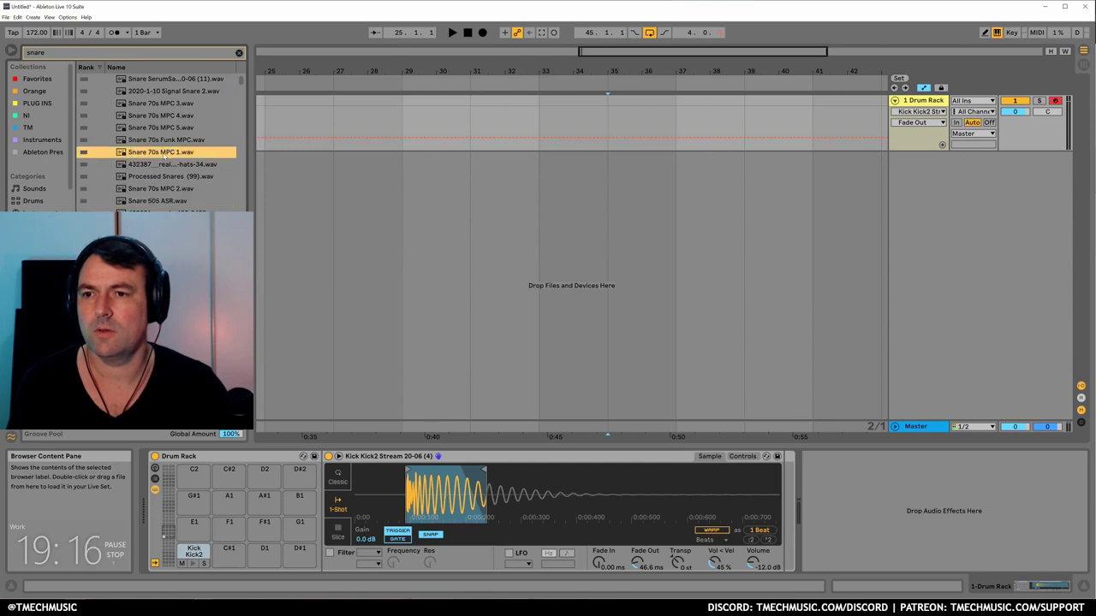
drag(199, 531, 197, 529)
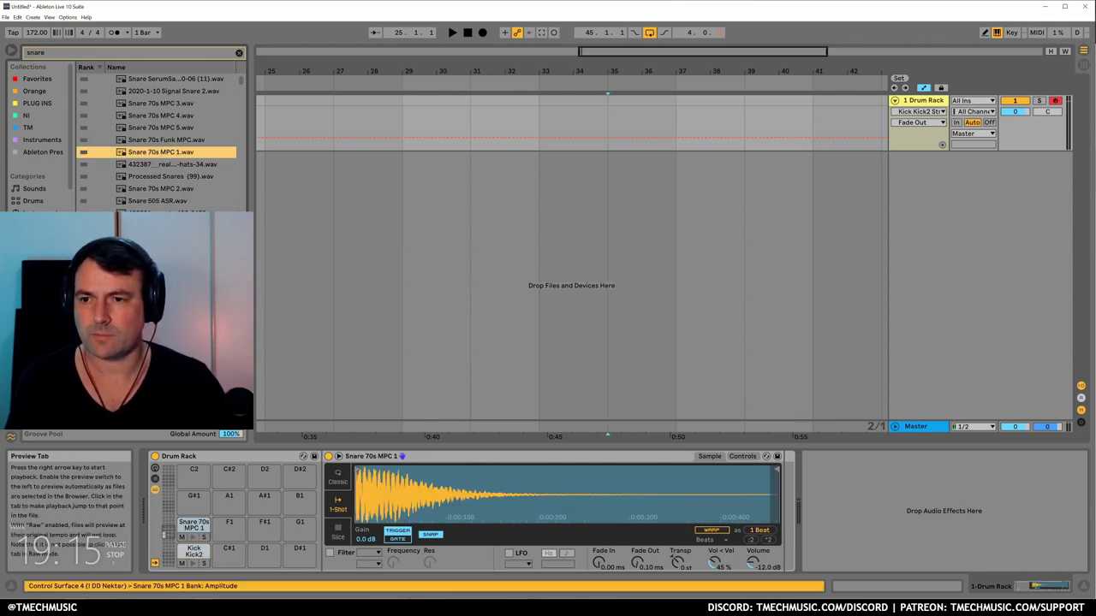
Group the snare's sampler into an Instrument Rack and show its chain list.
click(380, 458)
key(ctrl+g)
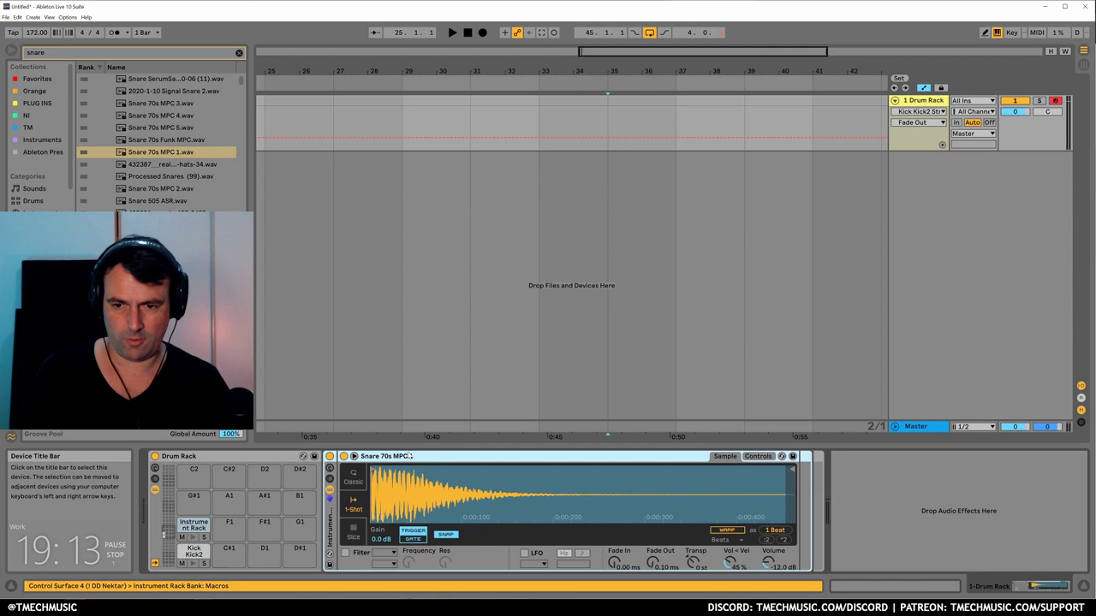
click(330, 478)
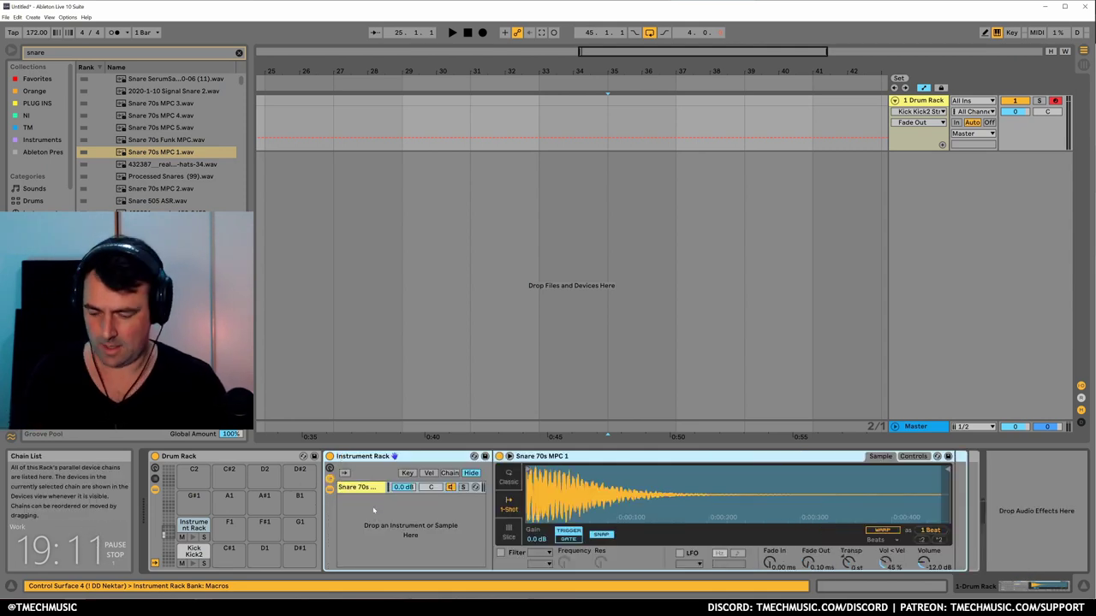
Search the browser for "clap" and add Clap-808 as a second chain in the snare's Instrument Rack.
key(ctrl+f)
text(clap)
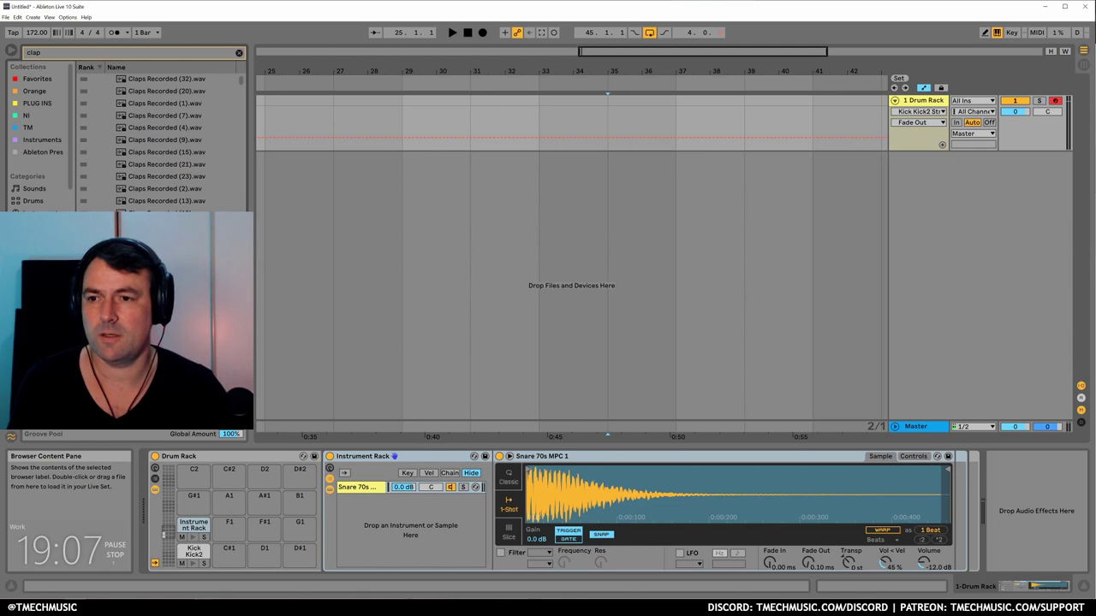
scroll(163, 142, down, 3)
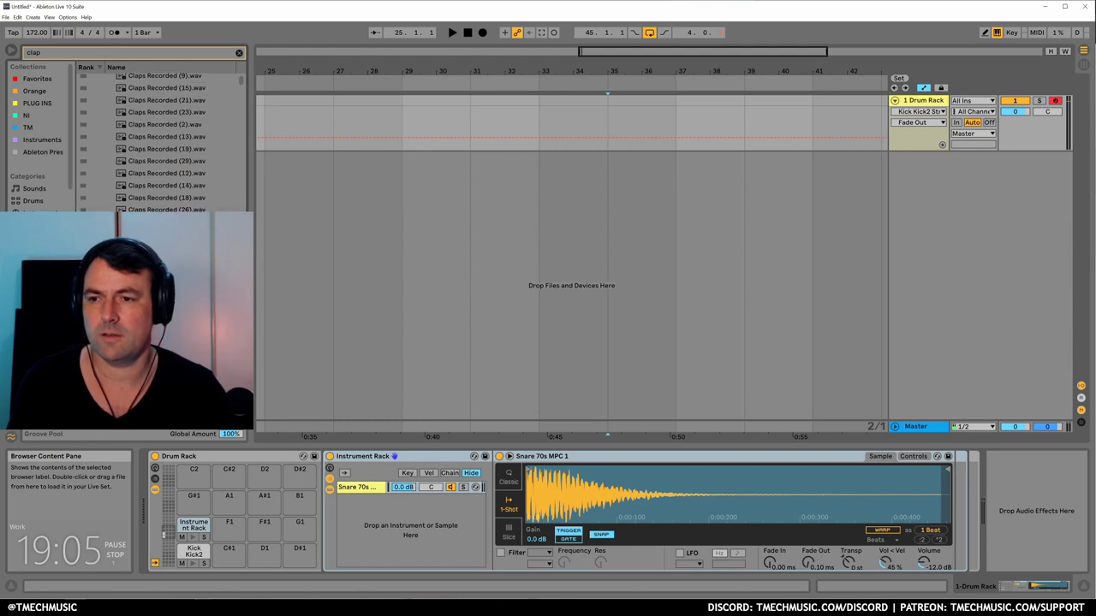
scroll(163, 142, down, 3)
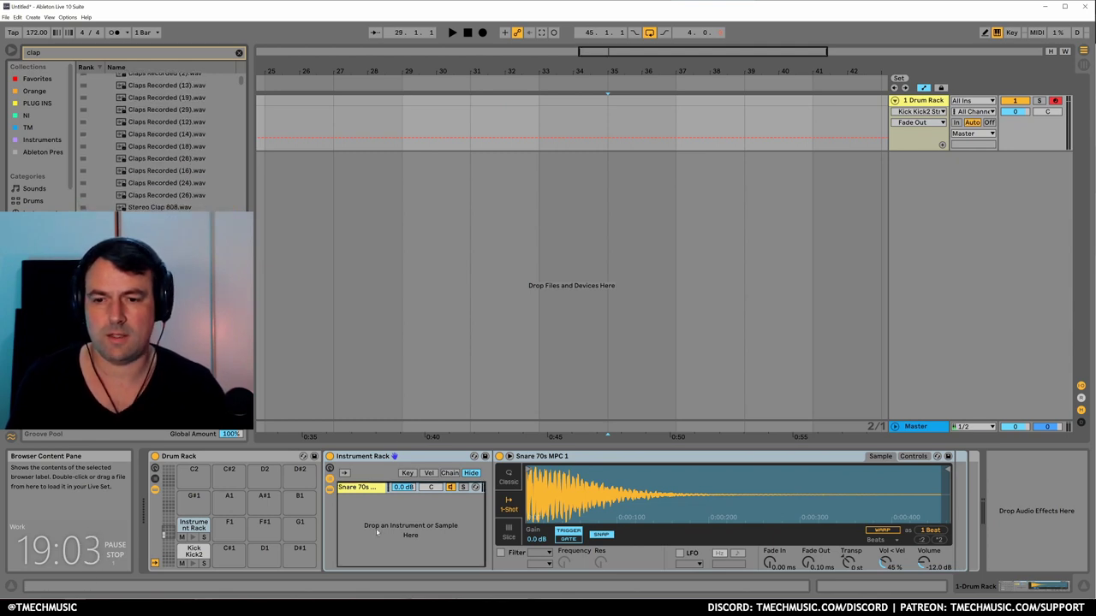
drag(377, 531, 378, 533)
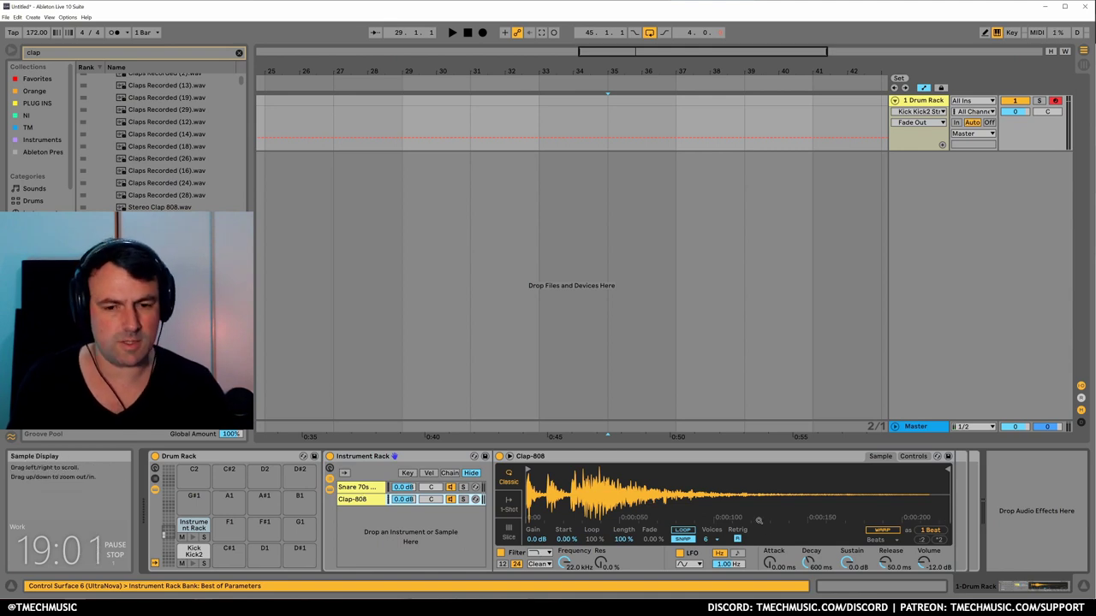
Lower the snare chain's volume to -12.7 dB and transpose its sample to +5 st, auditioning the layered pad.
click(194, 537)
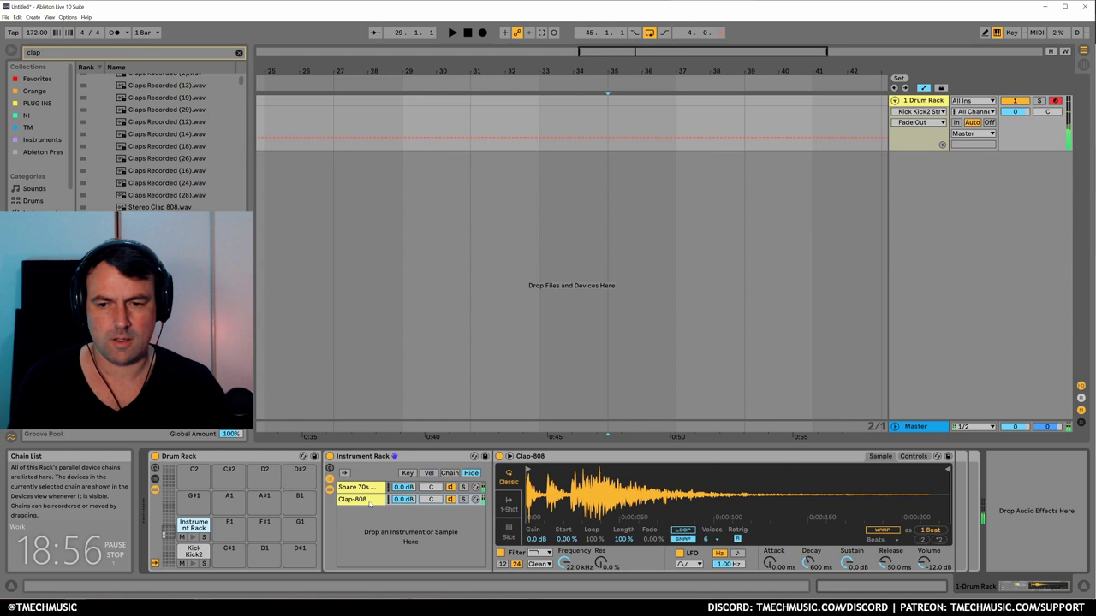
drag(403, 488, 403, 513)
click(193, 537)
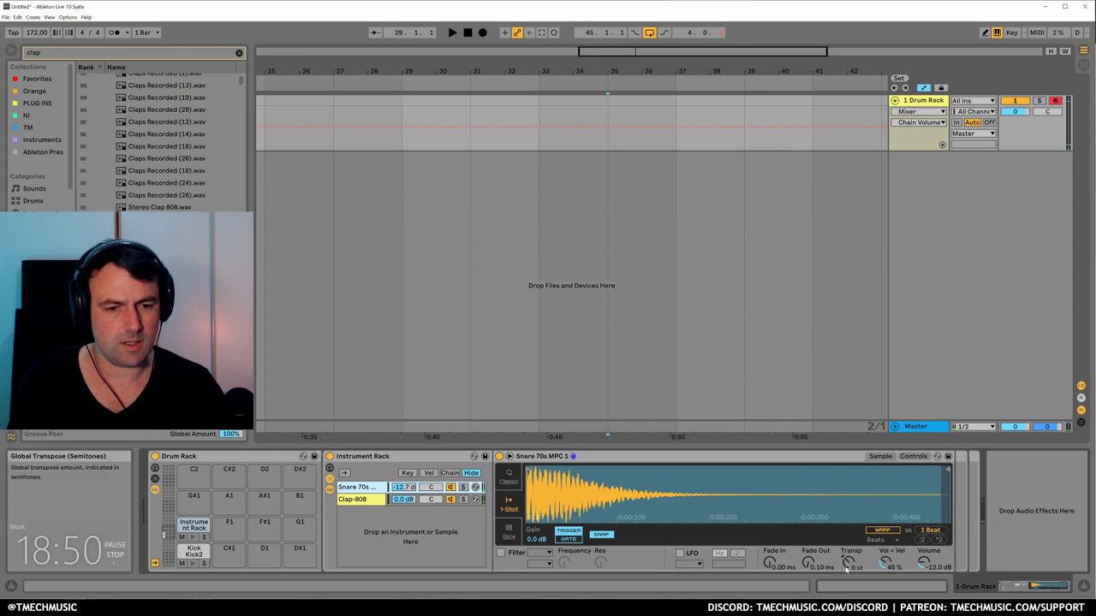
drag(849, 562, 849, 548)
click(193, 537)
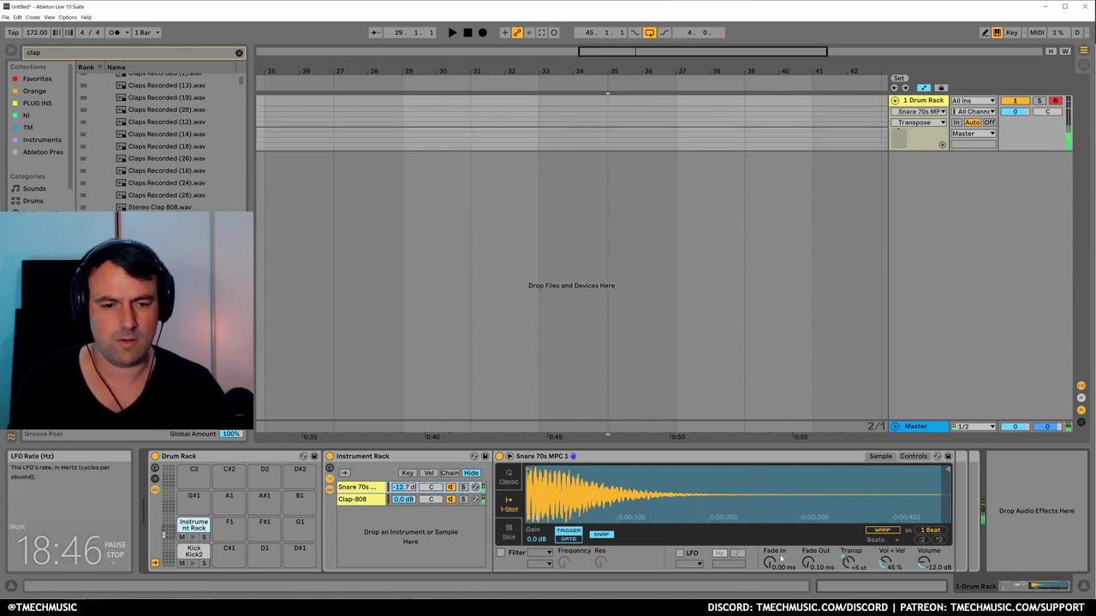
Raise the snare chain's volume to -3.7 dB and audition the layered snare against the kick.
drag(403, 487, 403, 480)
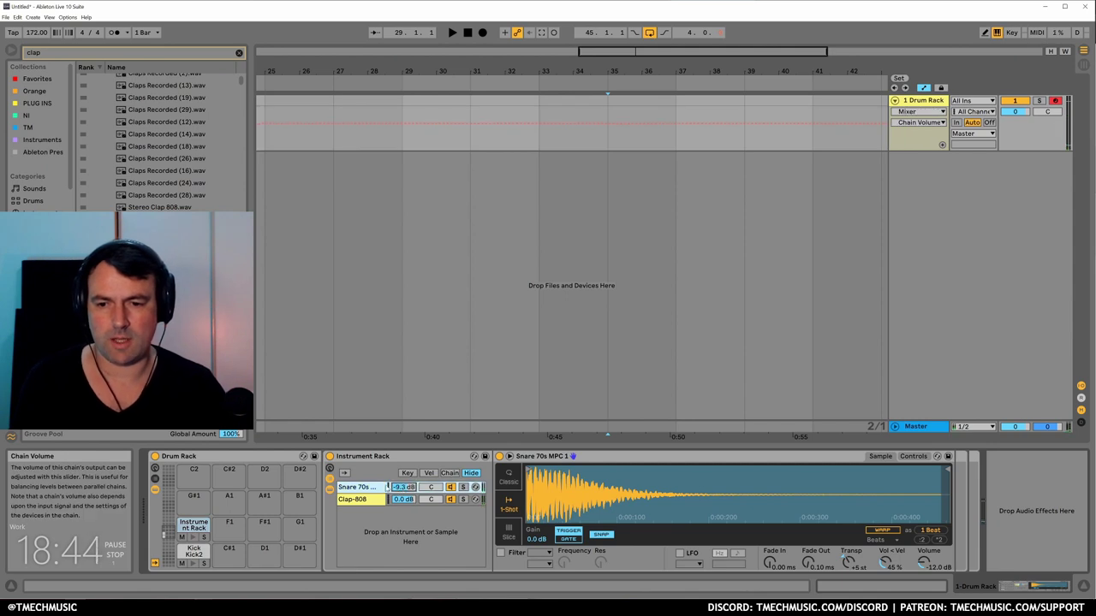
click(194, 537)
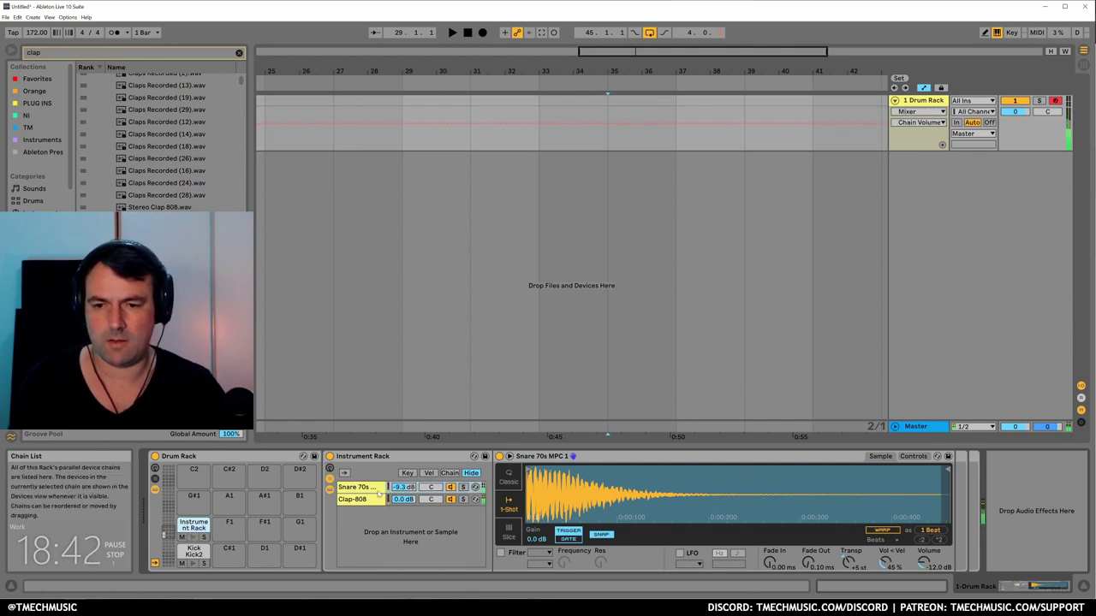
click(193, 537)
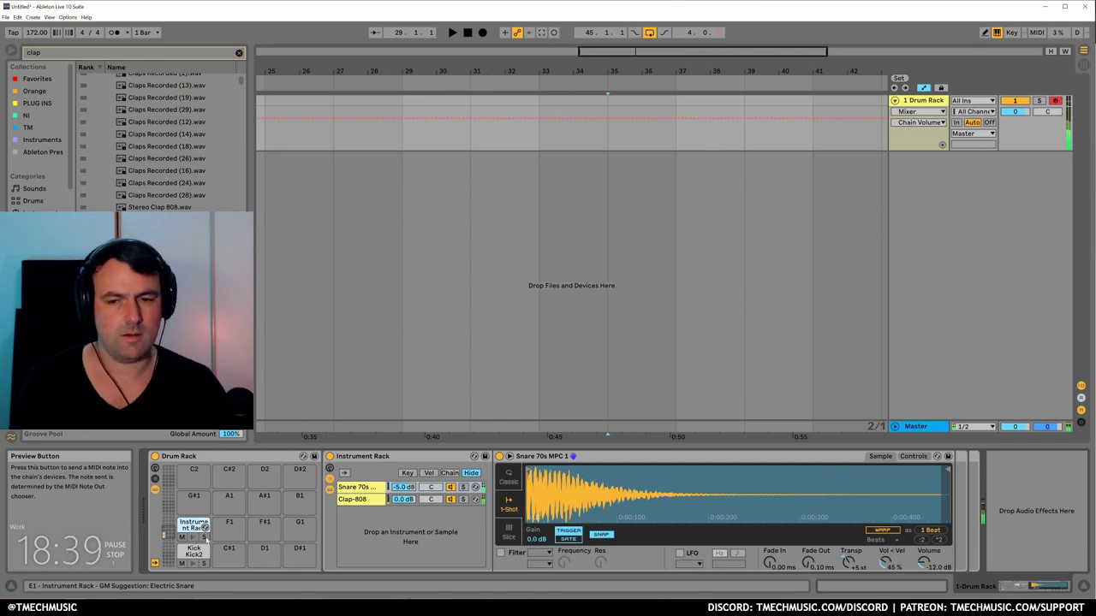
drag(404, 487, 403, 479)
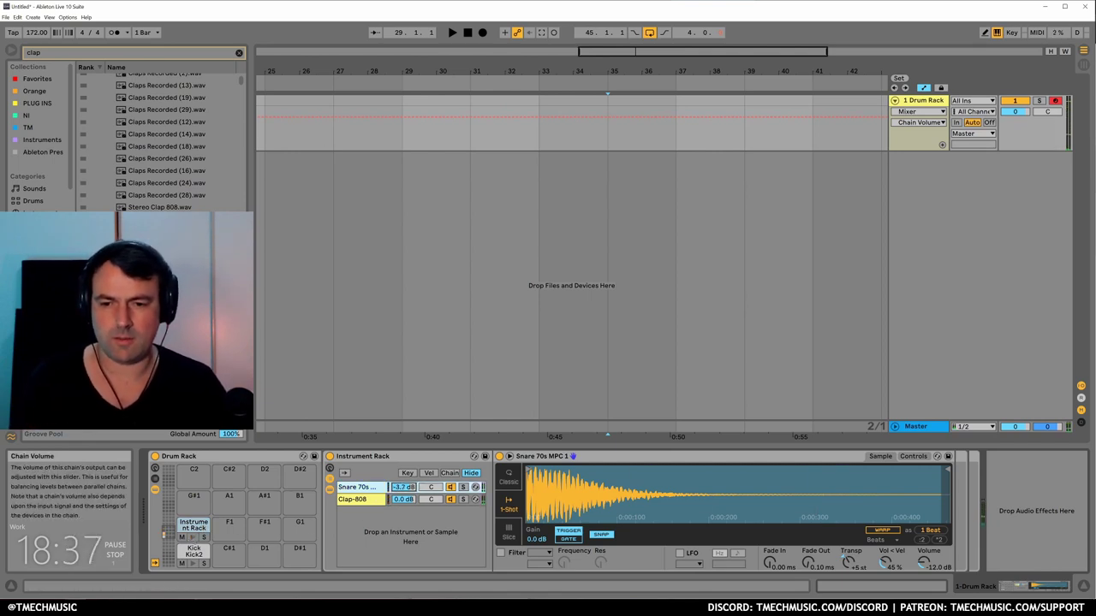
click(193, 537)
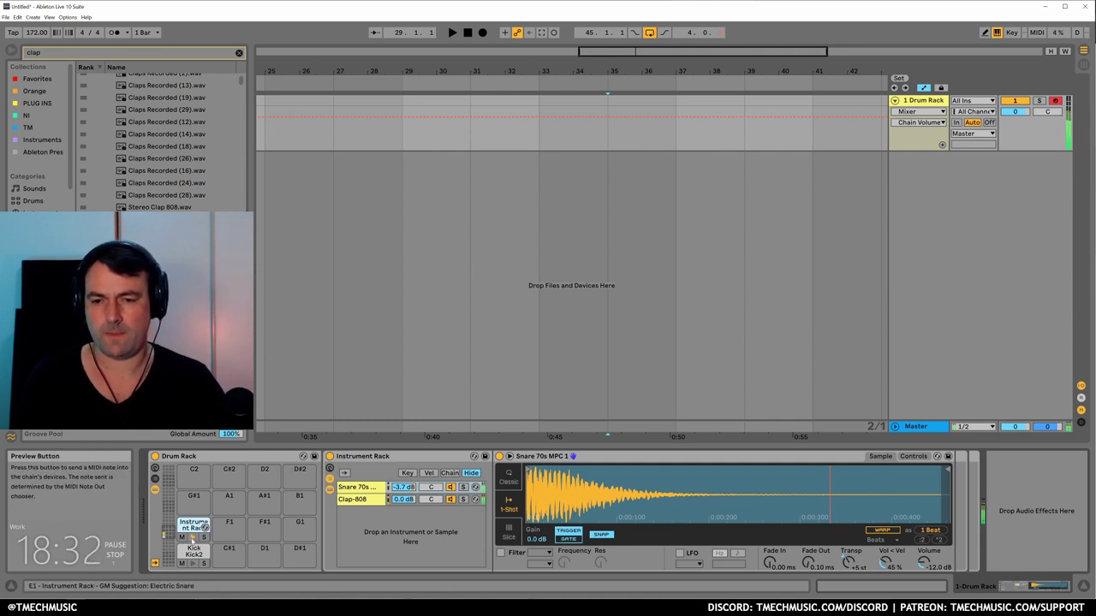
click(193, 552)
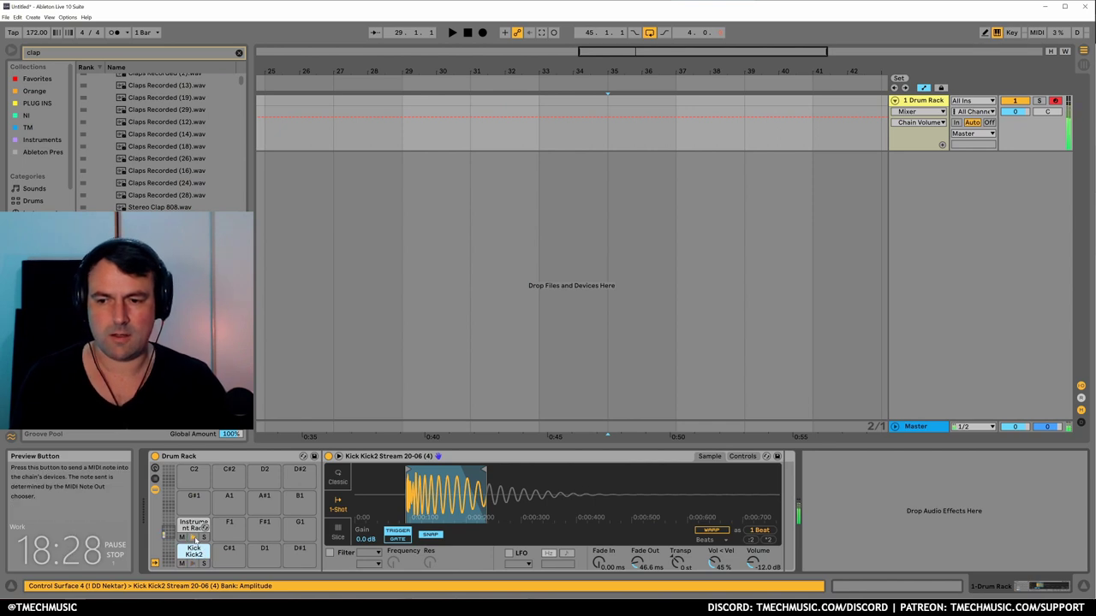
click(193, 526)
Create an empty two-bar MIDI clip on the Drum Rack track from bar 29 to 31 with a fixed 1/8 grid.
drag(421, 128, 454, 129)
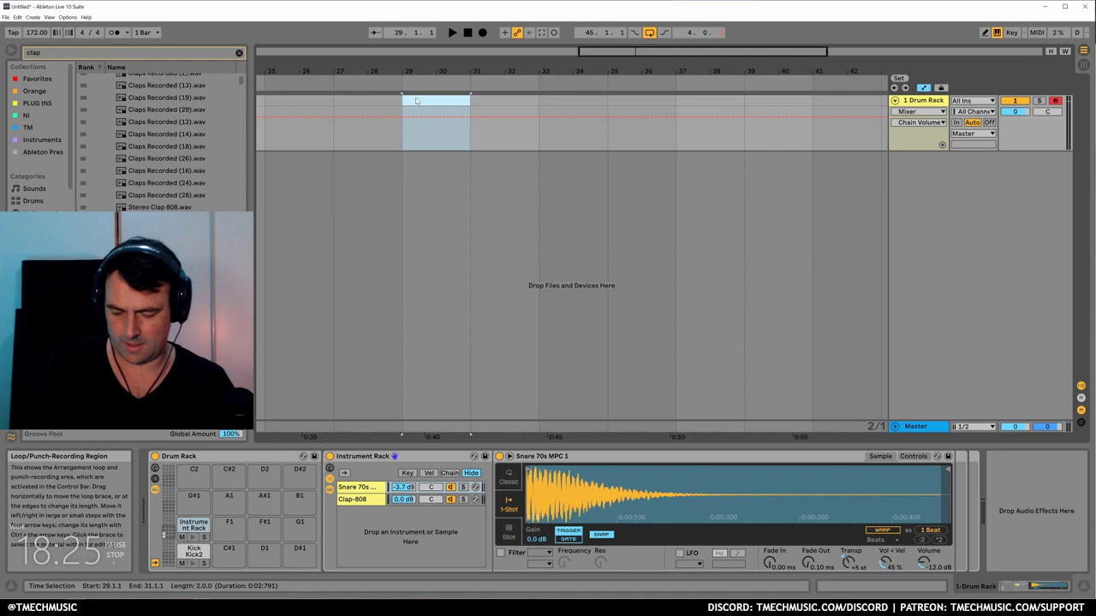
key(ctrl+shift+m)
right_click(553, 440)
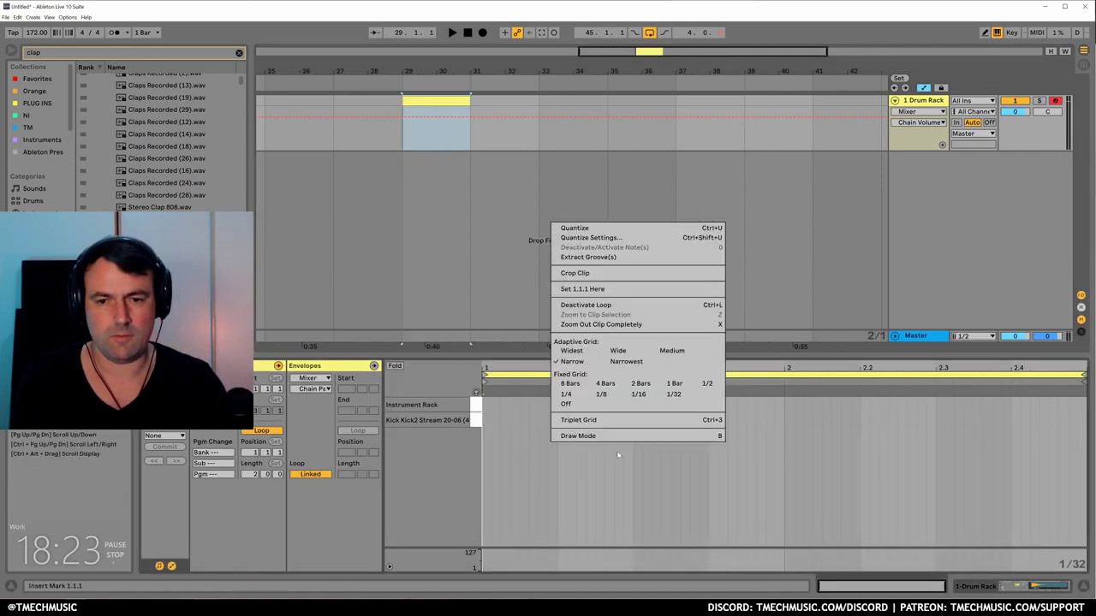
click(603, 397)
Add eighth-note kick notes at 1.1.1 and 1.3.3 and Instrument Rack snare notes at 1.2.1 and 1.4.1 in the clip.
double_click(495, 420)
double_click(573, 404)
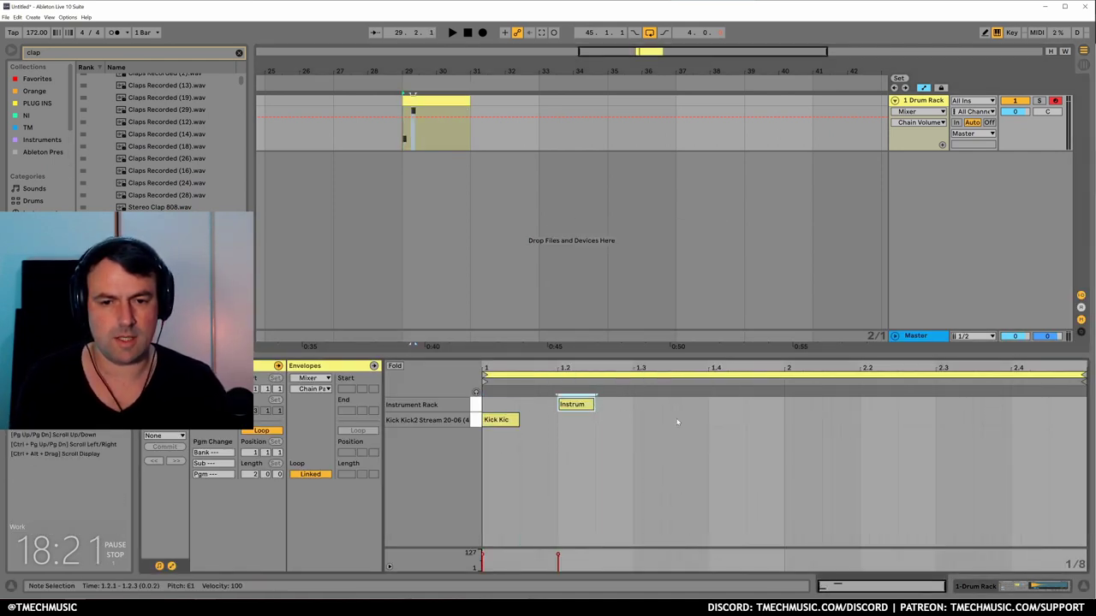
double_click(677, 420)
click(585, 403)
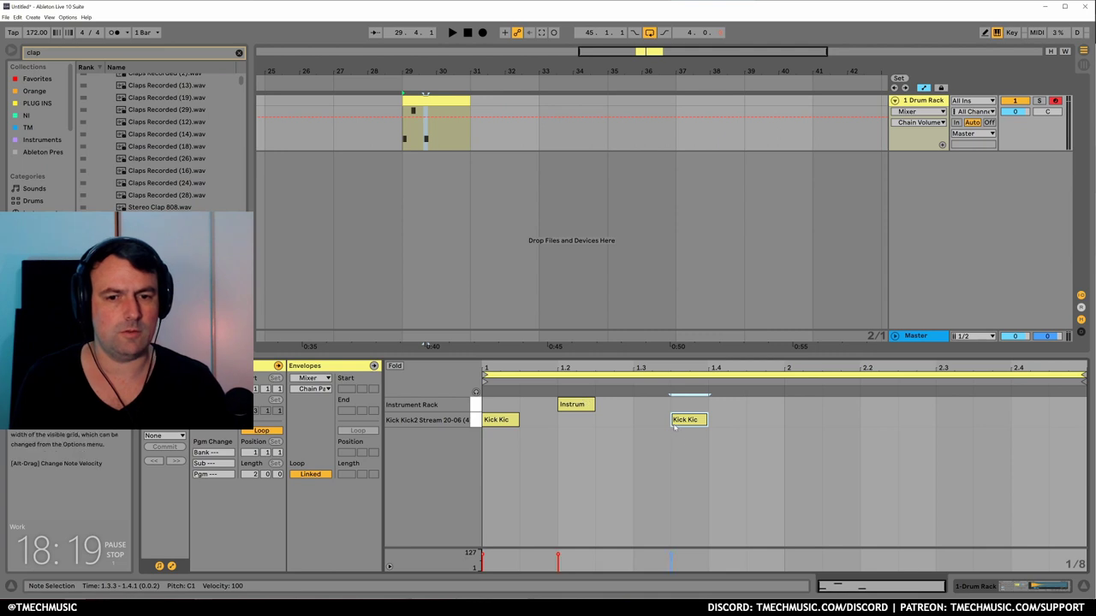
double_click(727, 405)
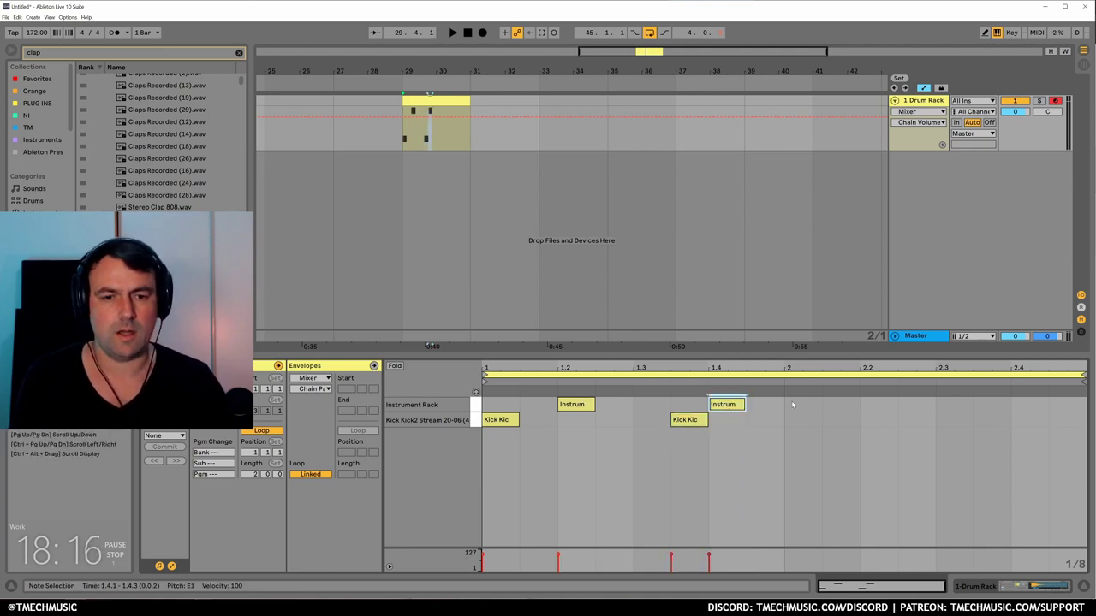
Loop only the first bar of the drum clip so it repeats across both bars, and audition the pattern.
drag(784, 429, 420, 372)
key(ctrl+l)
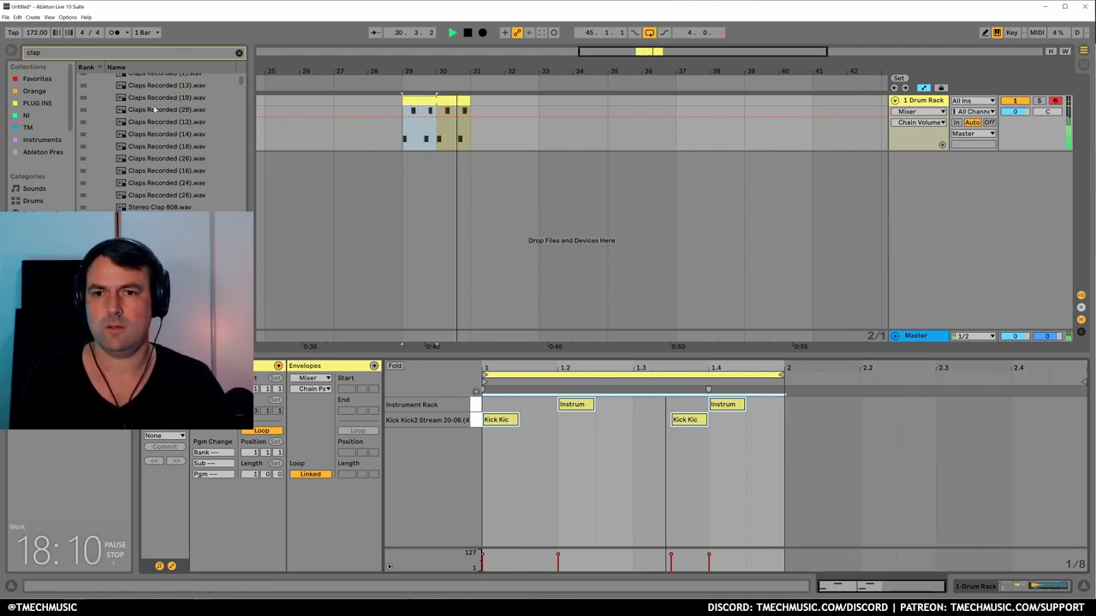
key(space)
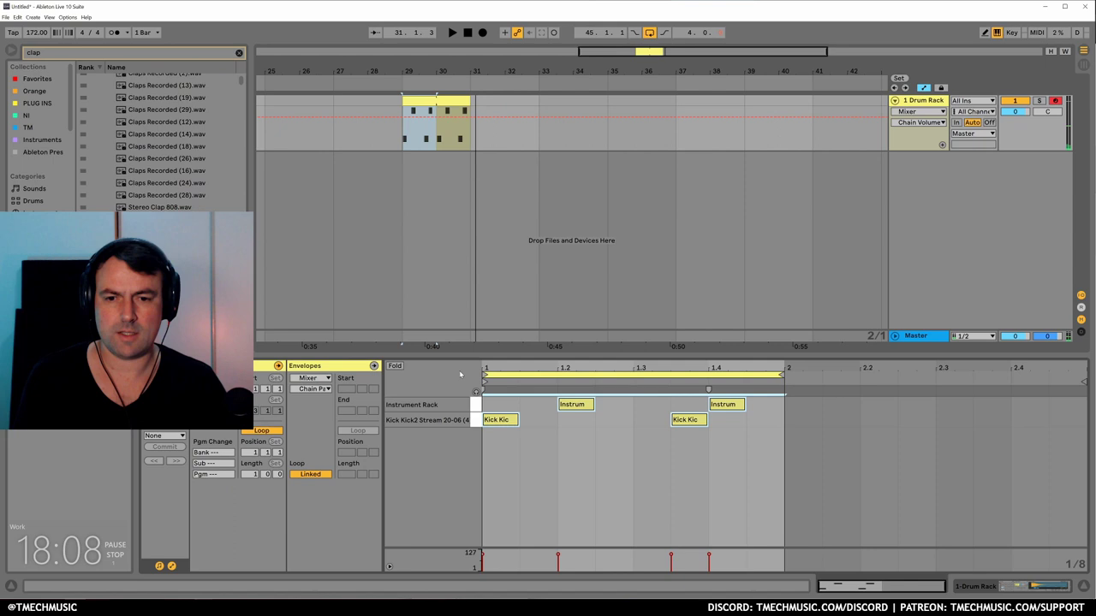
Try transposing the kick sample to +10 st and extending its end point while auditioning the pattern, undoing the longer end point.
key(shift+Tab)
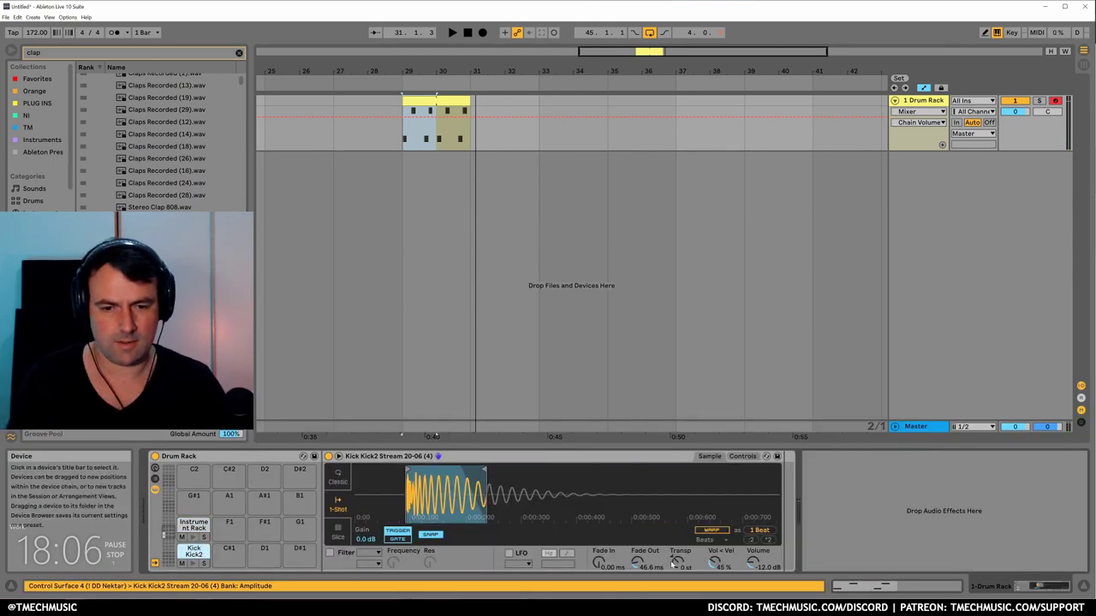
drag(677, 562, 678, 548)
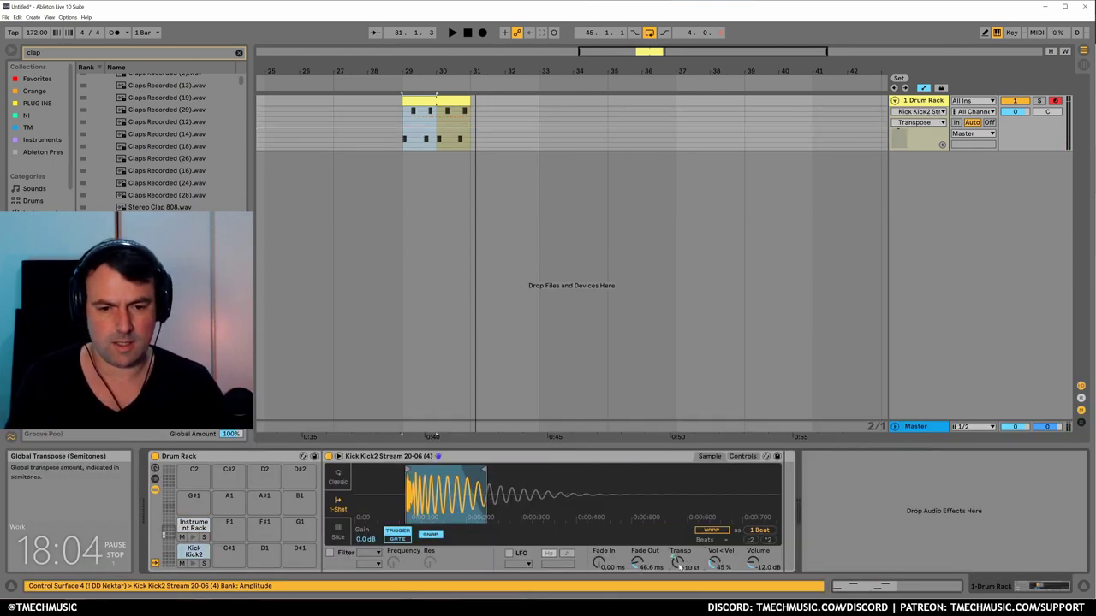
key(space)
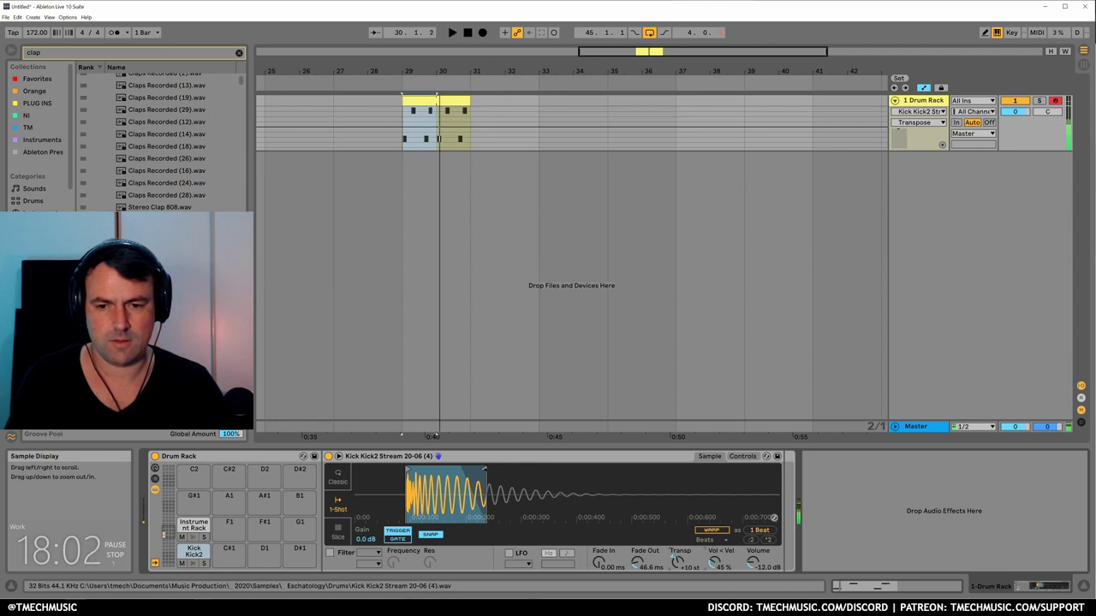
drag(487, 470, 544, 470)
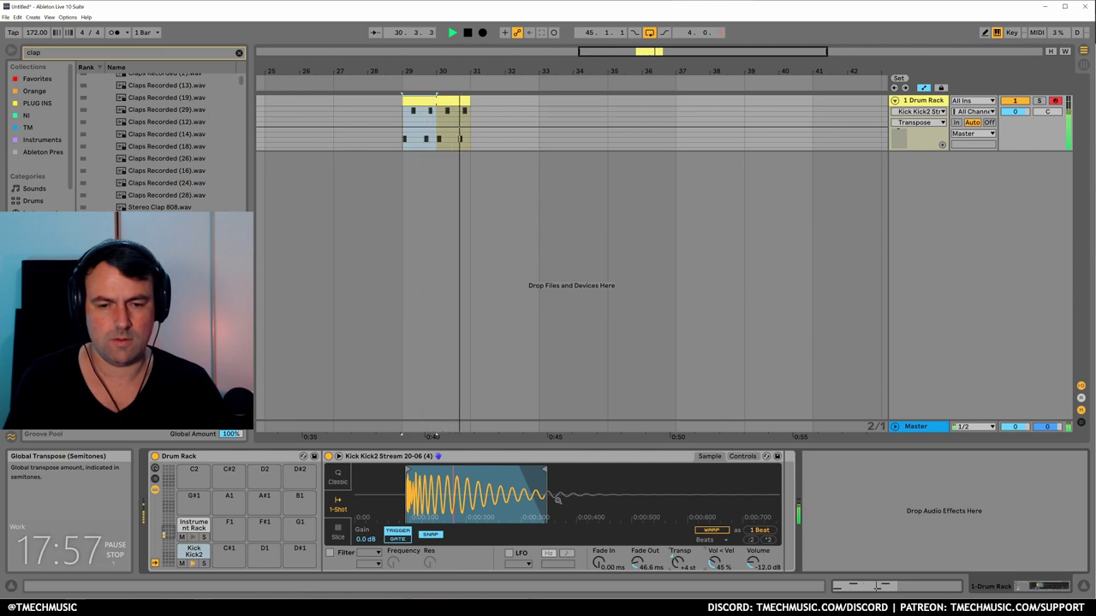
key(ctrl+z)
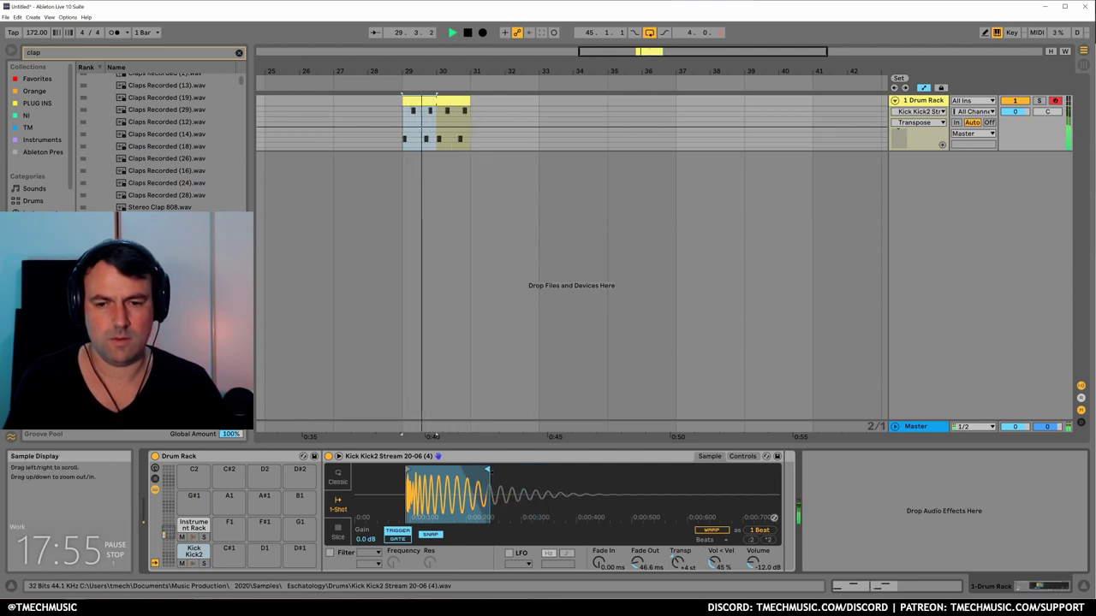
key(space)
Search the browser for "drum" and add Drum Buss after the Drum Rack.
key(ctrl+f)
text(d)
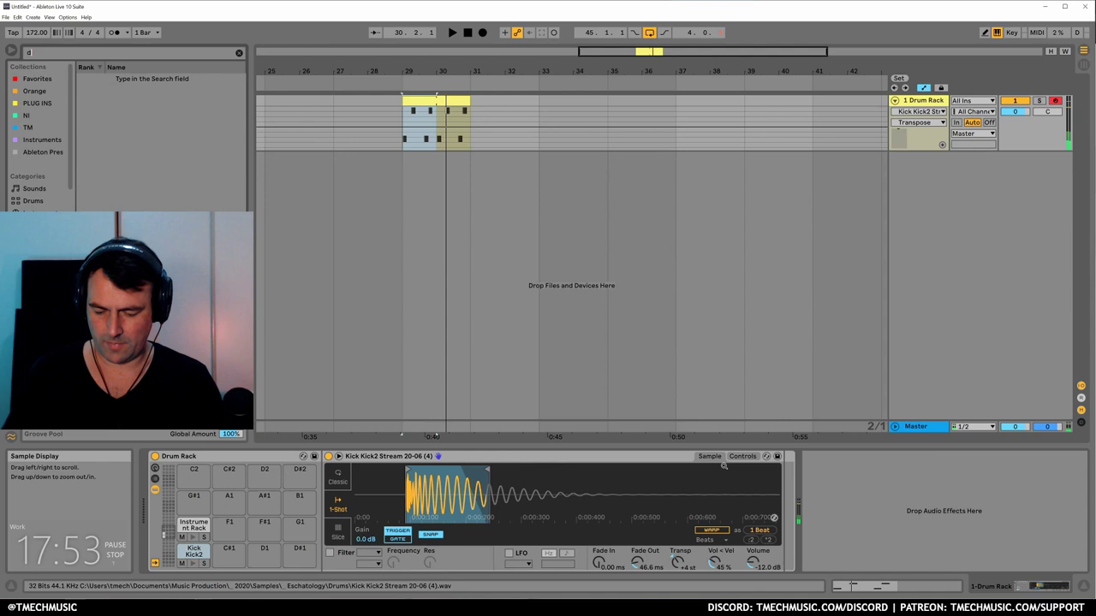
text(rum)
key(Down)
key(Return)
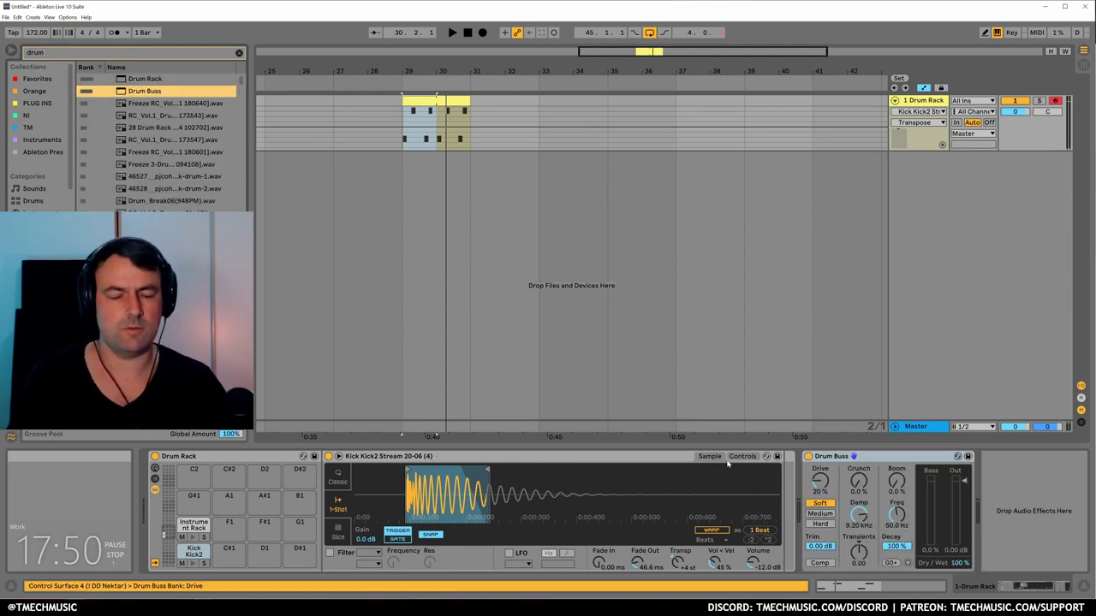
Set Drum Buss damping to 20.0 kHz and drive to 24%, return the kick's transposition to 0 st, and audition the pattern.
key(space)
drag(859, 514, 822, 481)
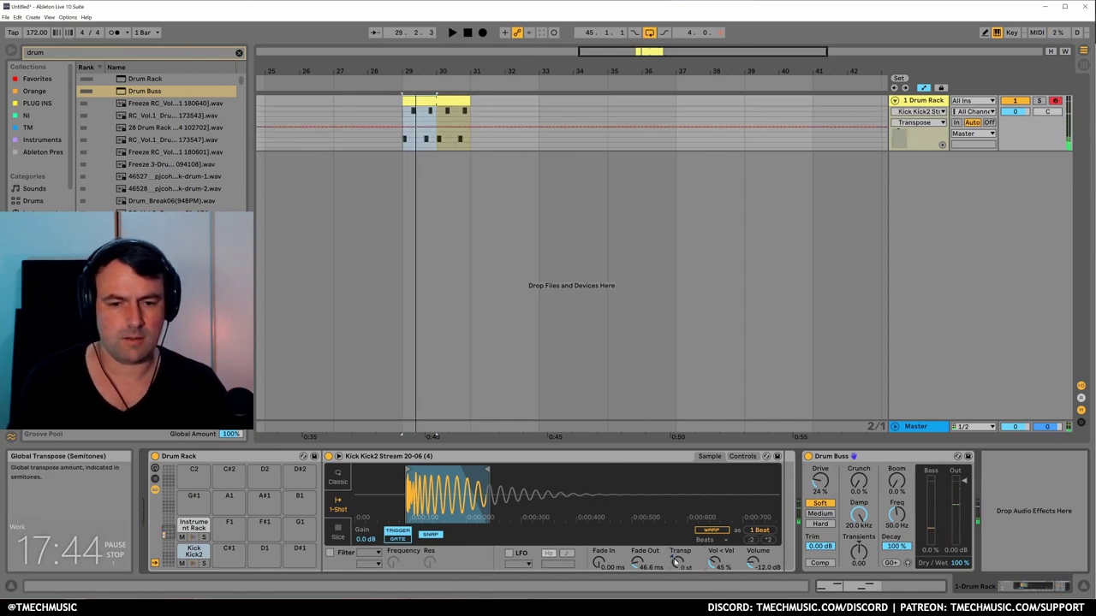
key(space)
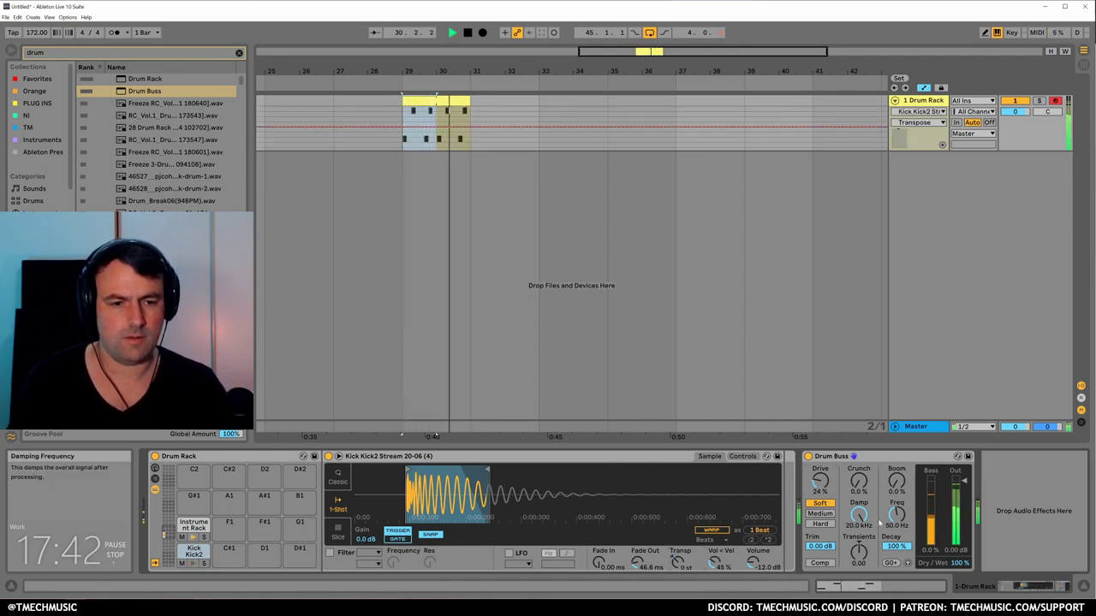
key(space)
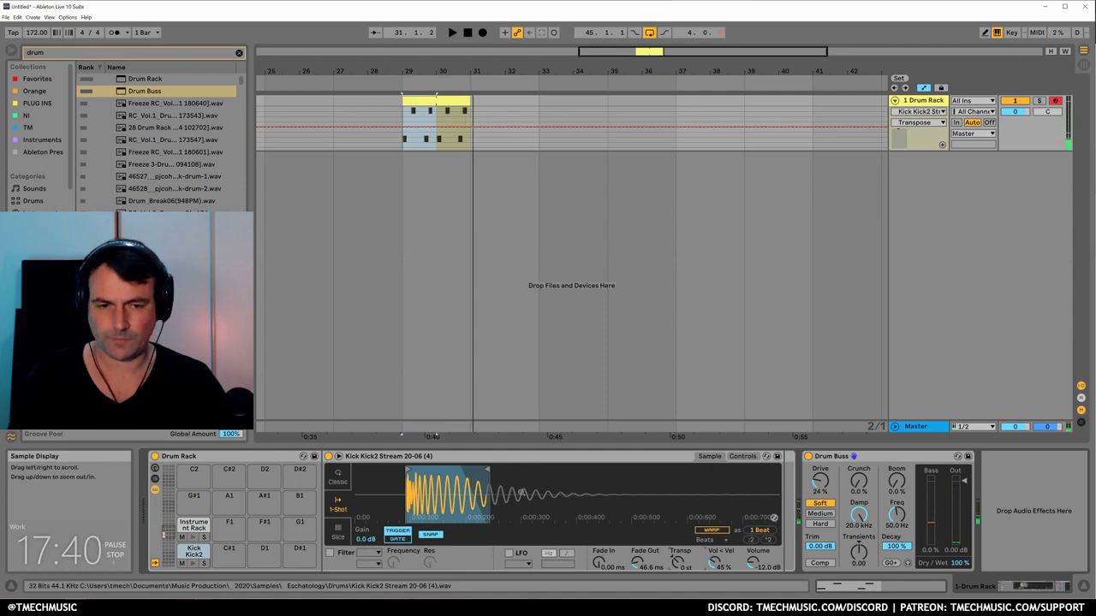
key(space)
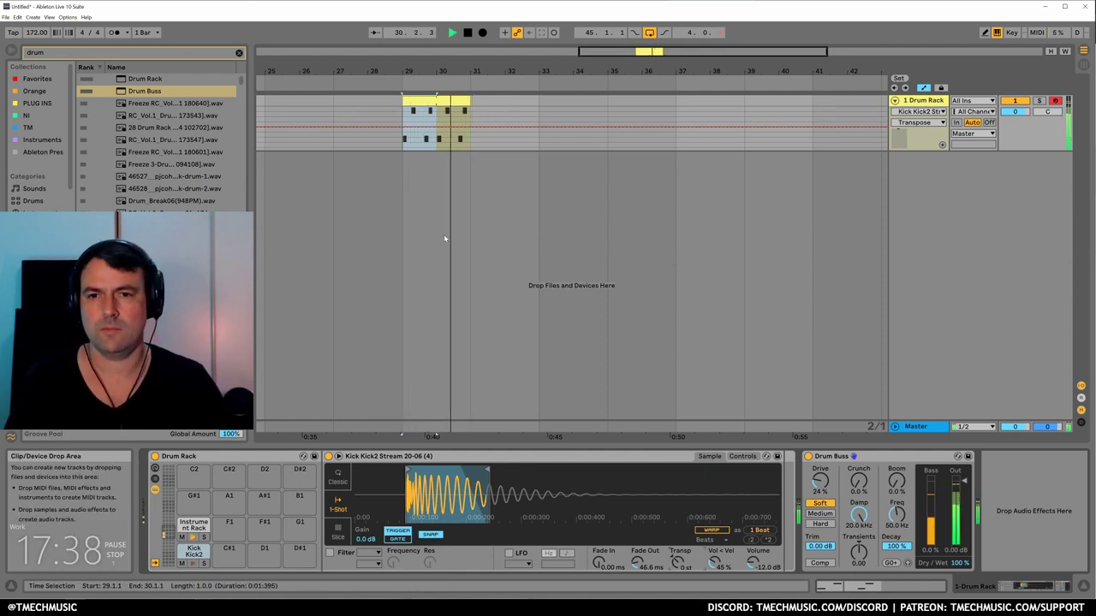
key(space)
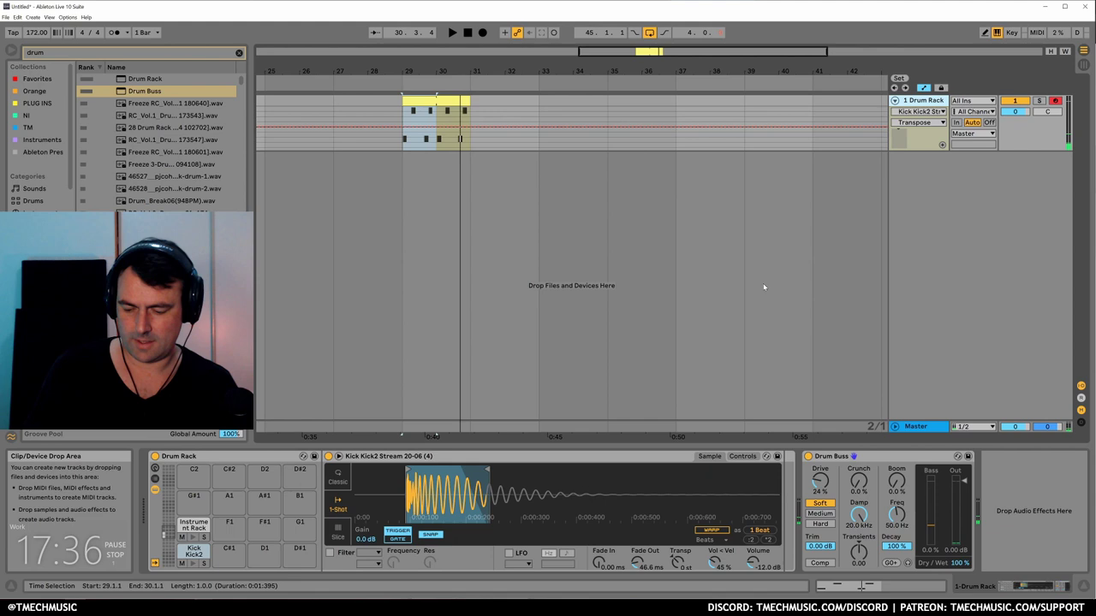
Add a second MIDI track and load an empty Drum Rack onto it by searching the browser for "drum rack".
key(ctrl+shift+t)
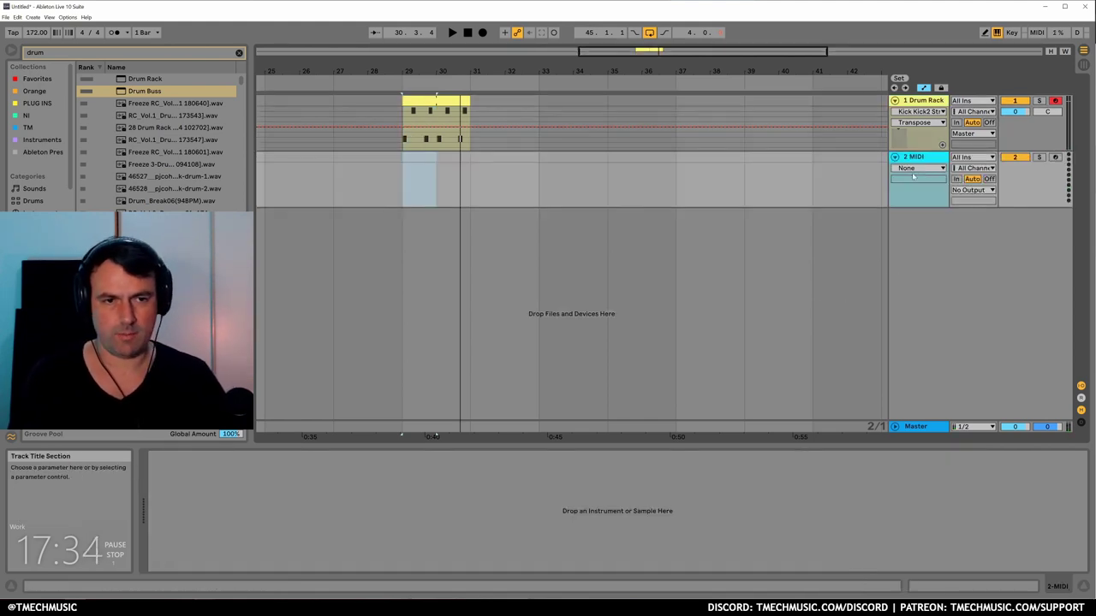
key(ctrl+f)
text(drum rac)
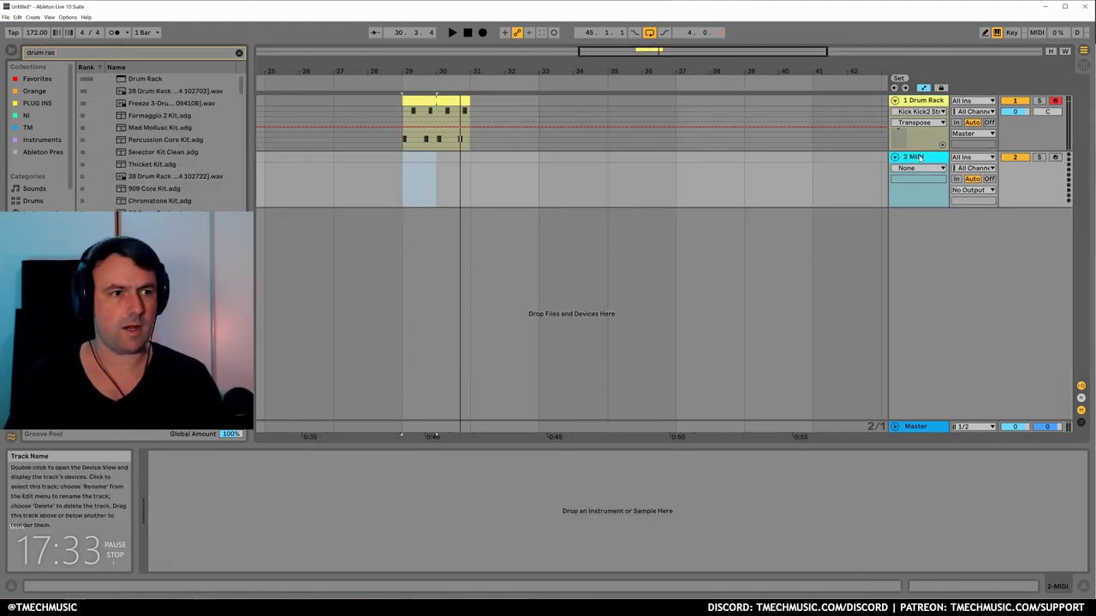
text(k)
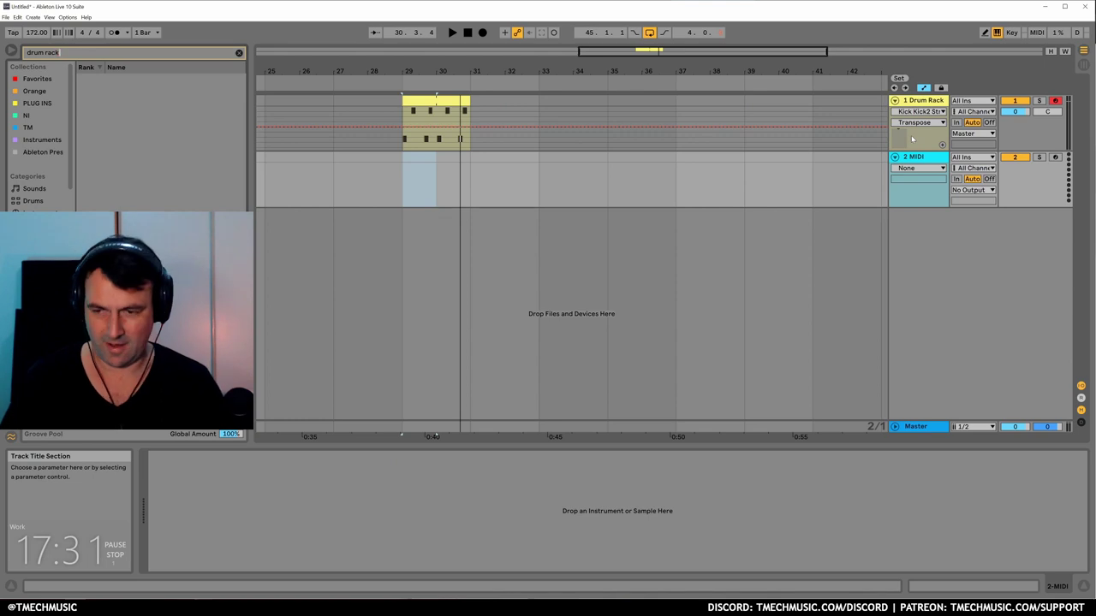
click(138, 79)
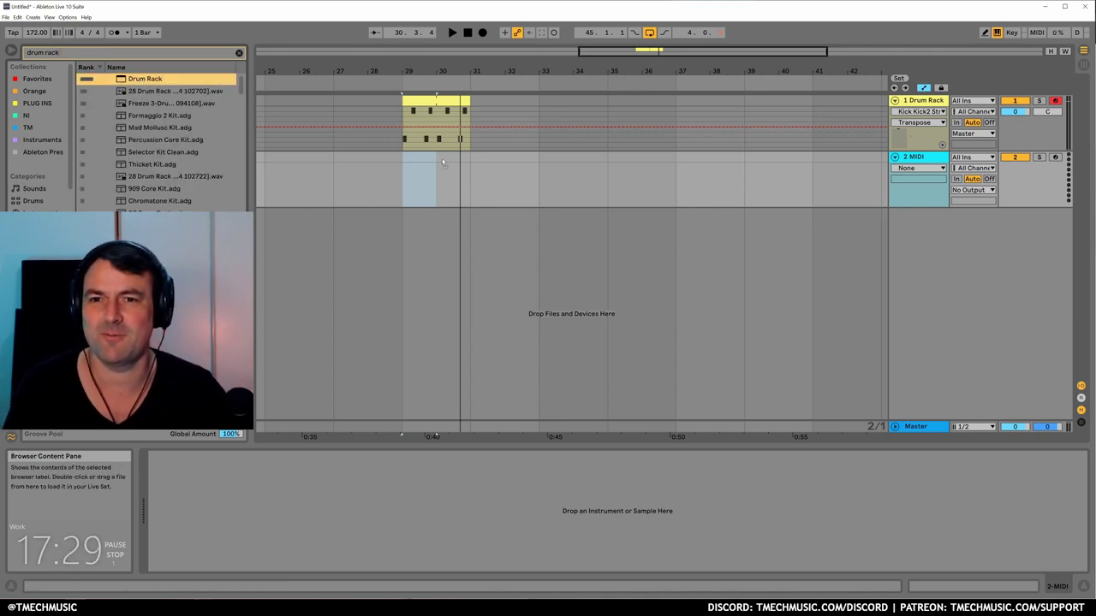
drag(443, 162, 446, 170)
Load six consecutive Hihat samples, from ShortAndSolid to Soothed Open, from the browser's Drum Hits onto the new rack's pads C1 to F1.
key(ctrl+f)
key(BackSpace)
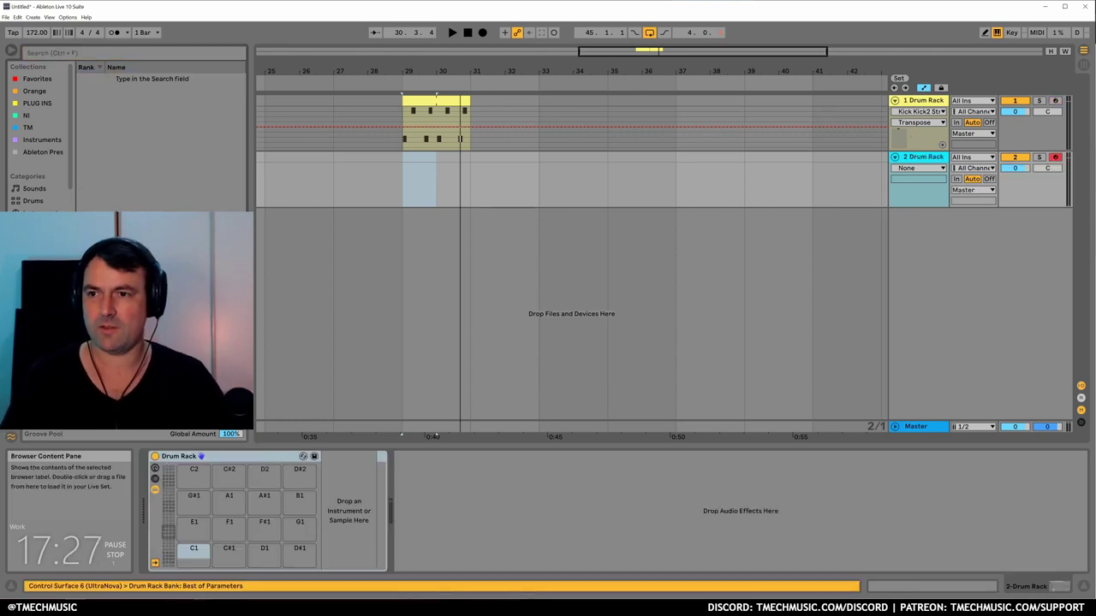
click(32, 201)
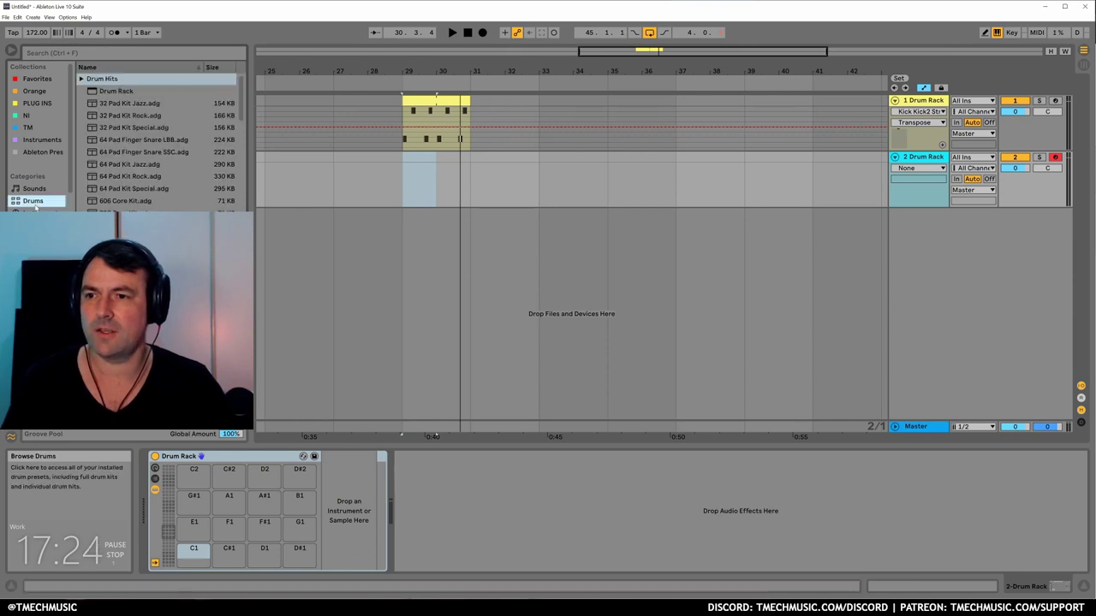
click(83, 79)
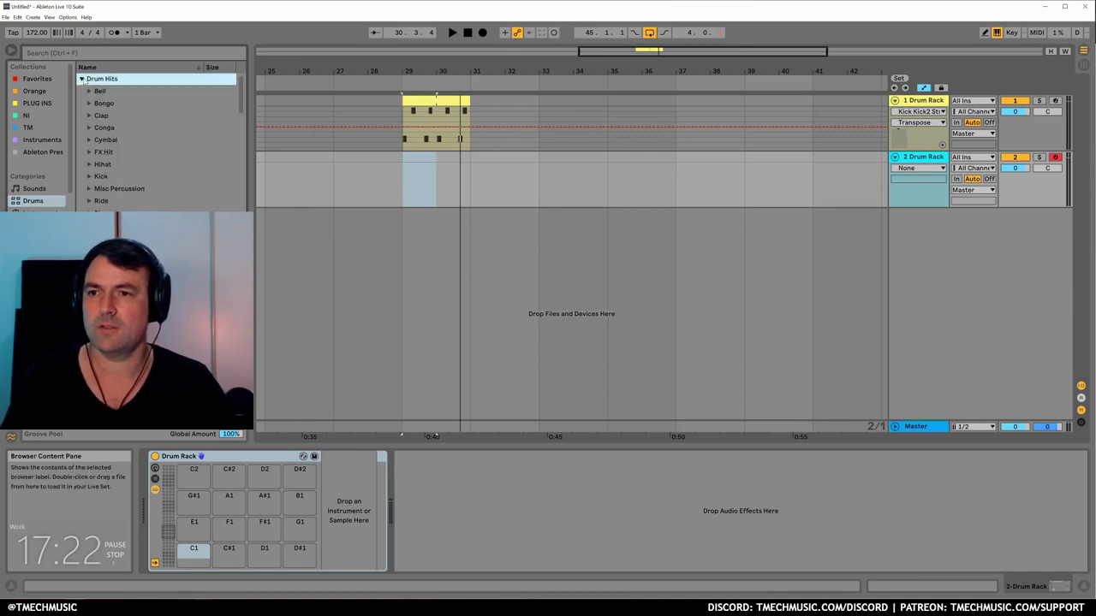
click(88, 165)
scroll(128, 146, down, 5)
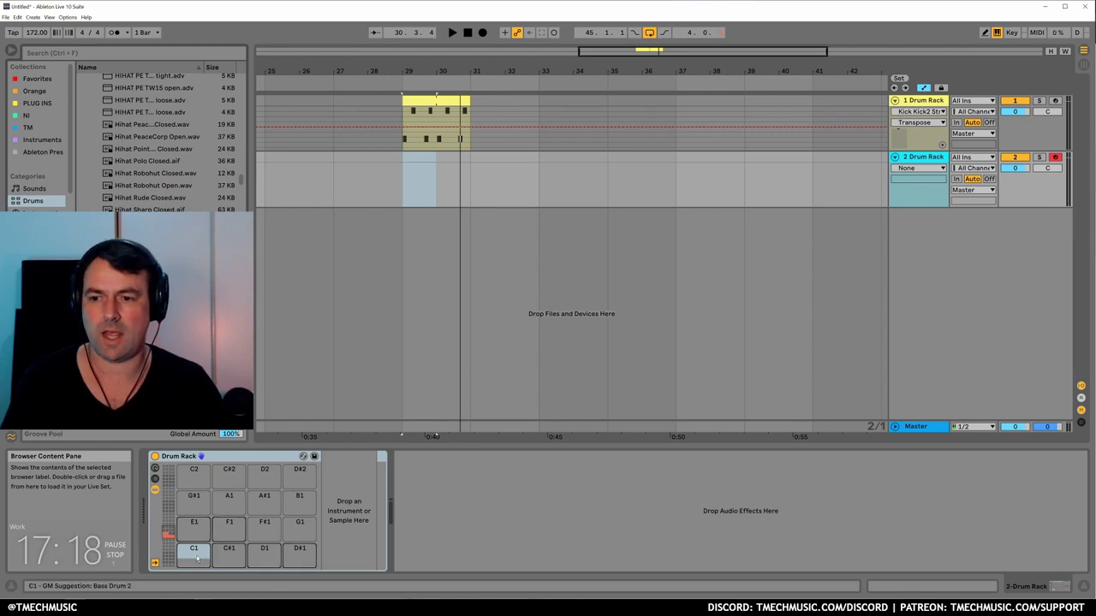
drag(208, 548, 210, 548)
Create an empty two-bar MIDI clip on the hi-hat Drum Rack track from bar 29 to 31.
click(405, 158)
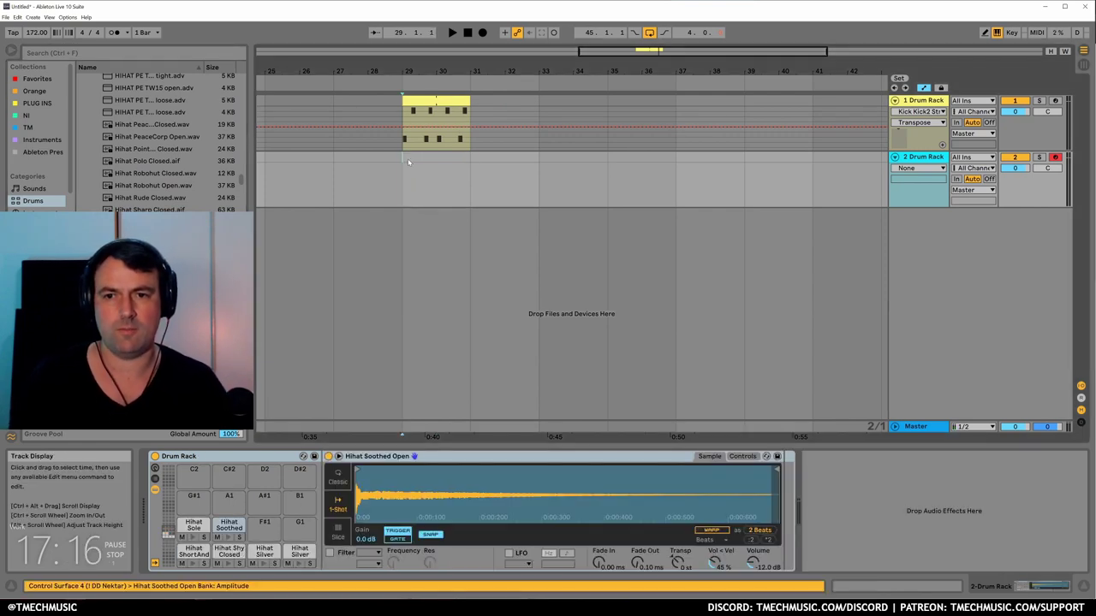
key(ctrl+shift+m)
key(ctrl+shift+m)
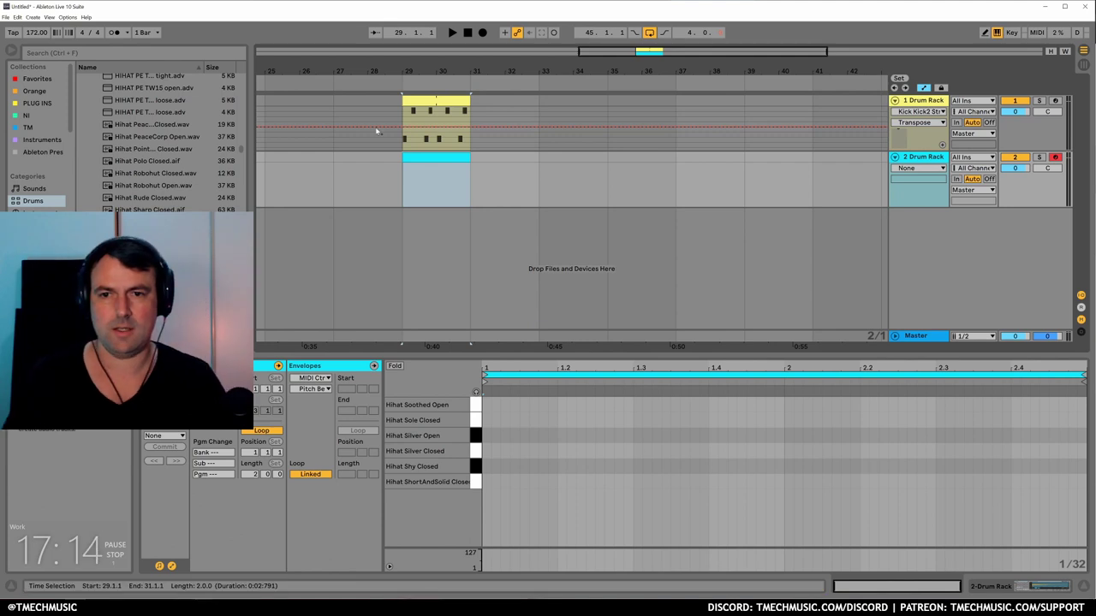
key(z)
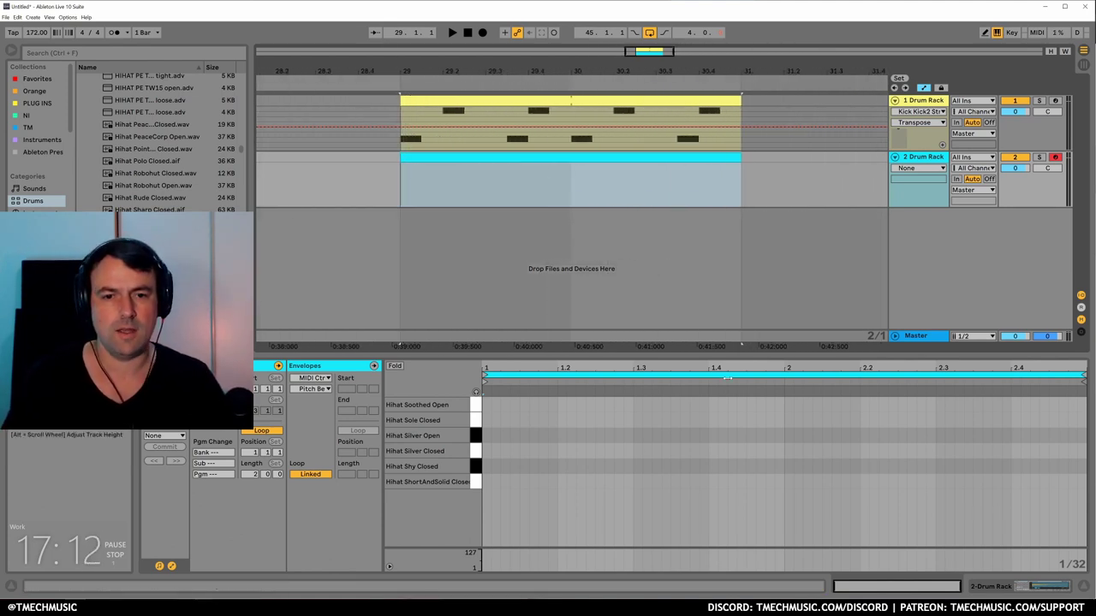
Loop the first two beats of the hi-hat clip and set its note editor to a fixed 1/8 grid.
drag(633, 432, 453, 346)
key(ctrl+l)
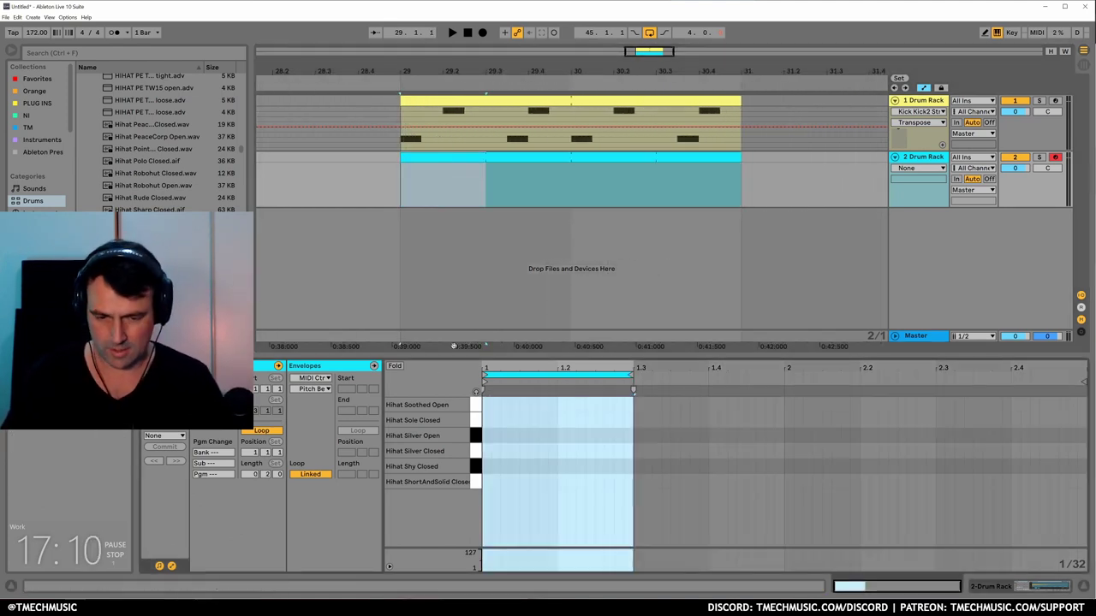
click(662, 442)
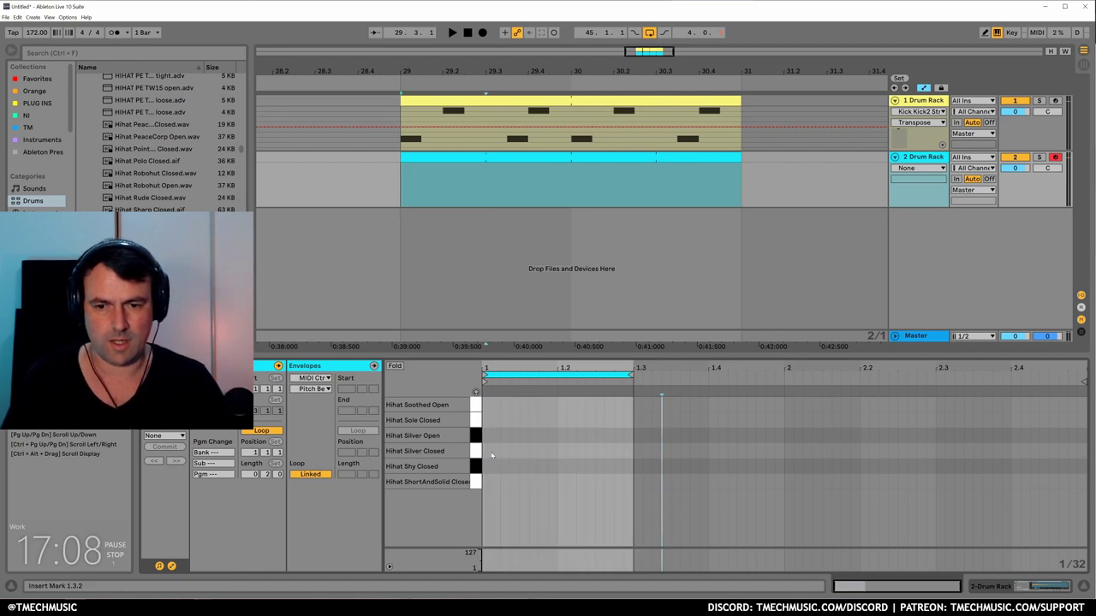
right_click(526, 452)
click(584, 403)
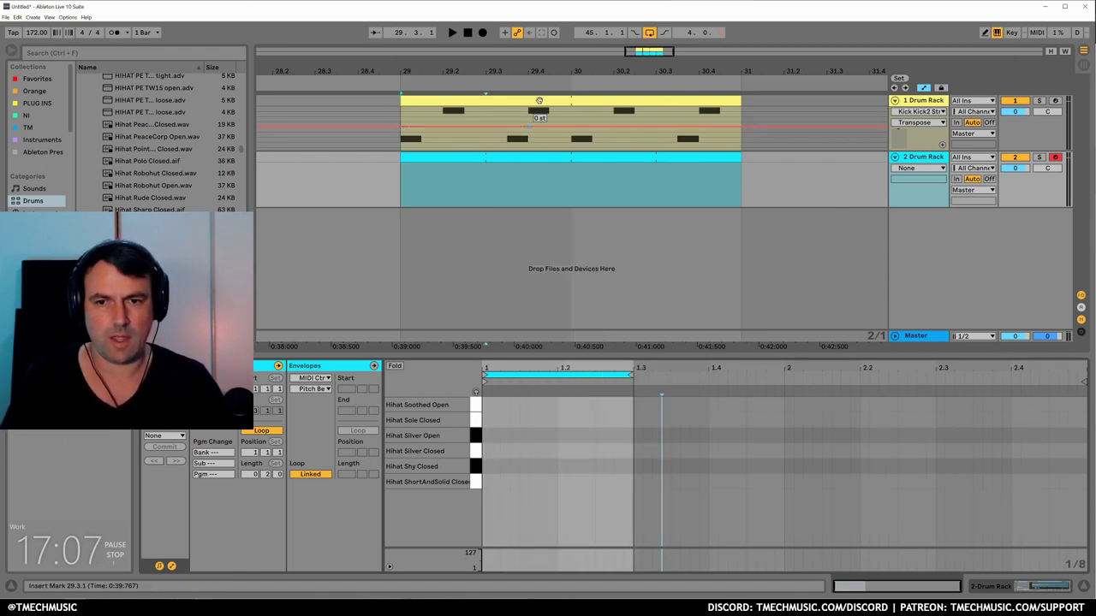
Loop the arrangement over bars 29 to 31 and add Hihat Silver Closed notes at 1.1.1 and 1.2.1 during playback.
click(574, 100)
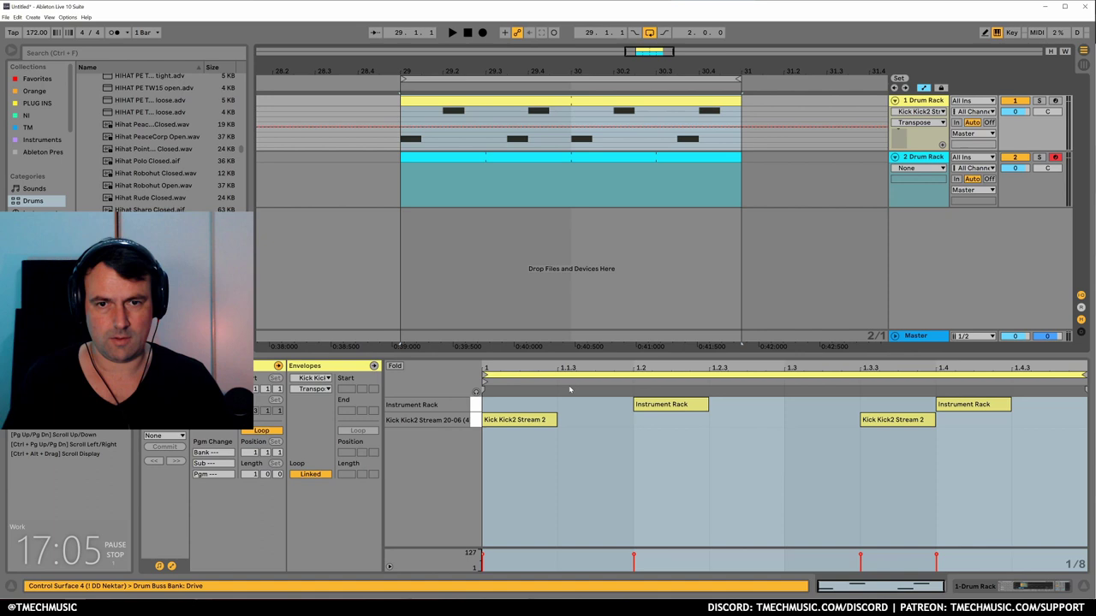
click(553, 168)
double_click(508, 435)
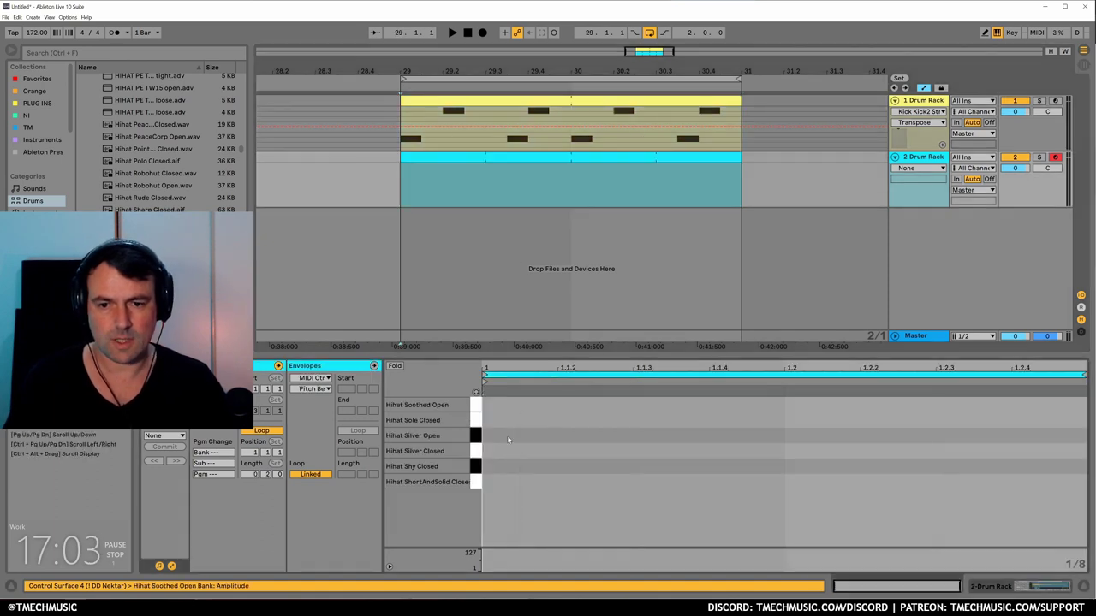
key(Down)
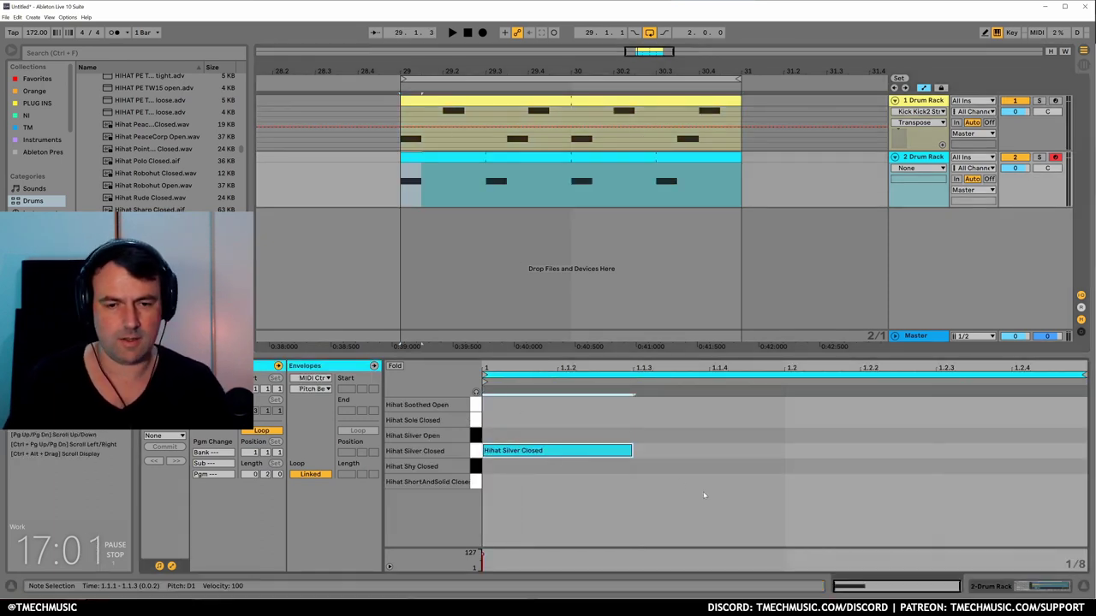
key(space)
double_click(849, 456)
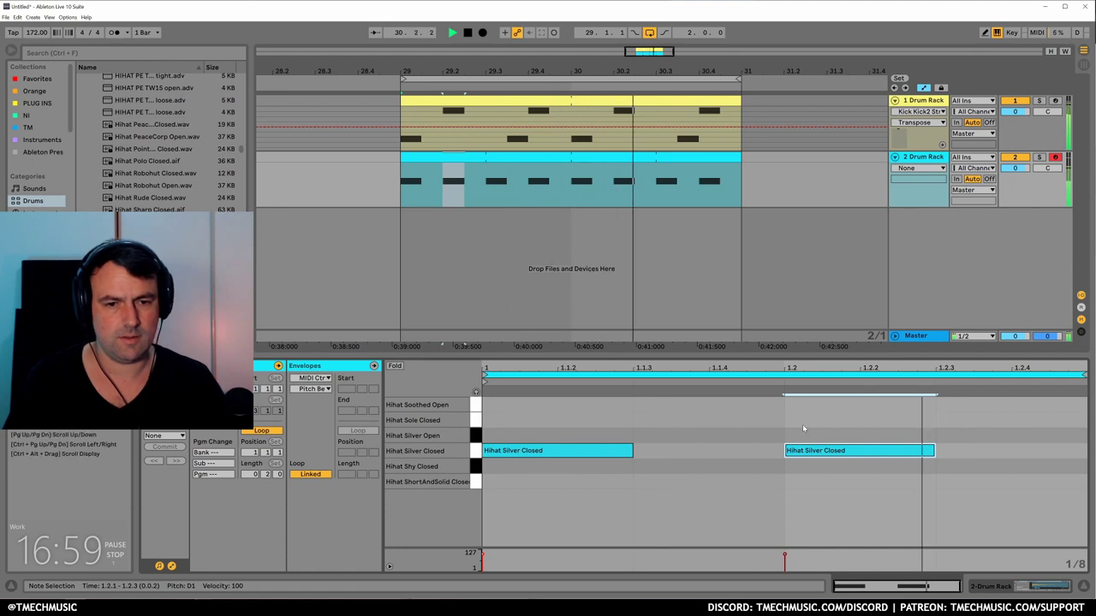
Add Hihat Sole Closed notes at 1.1.3 and 1.2.3 and move both Silver Closed notes up to the Sole Closed row.
double_click(685, 419)
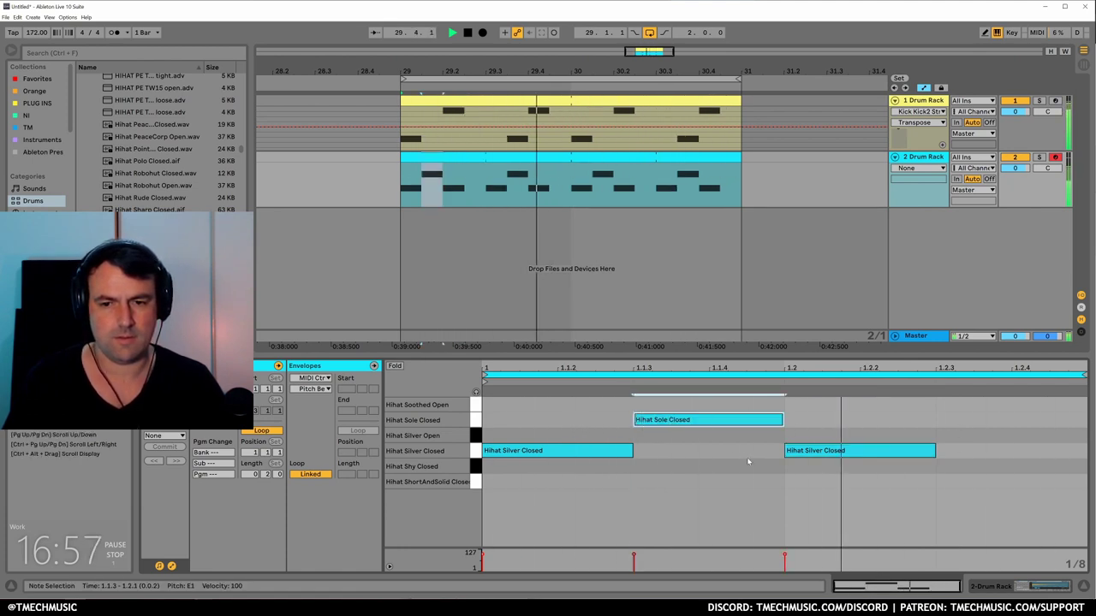
double_click(959, 421)
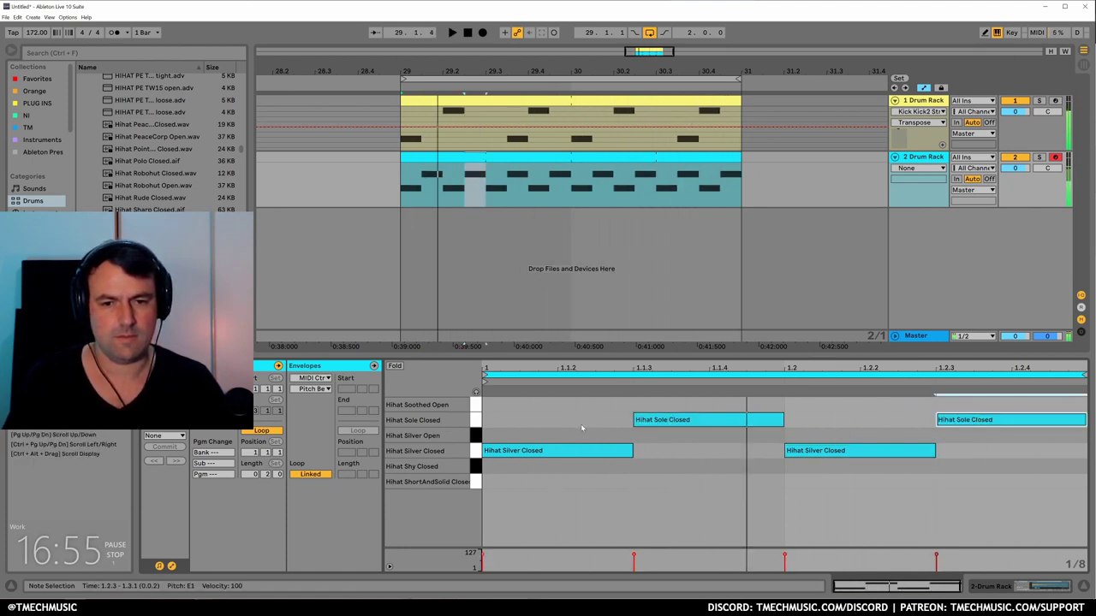
click(557, 450)
key(Up)
key(Up)
click(803, 451)
key(Up)
key(Up)
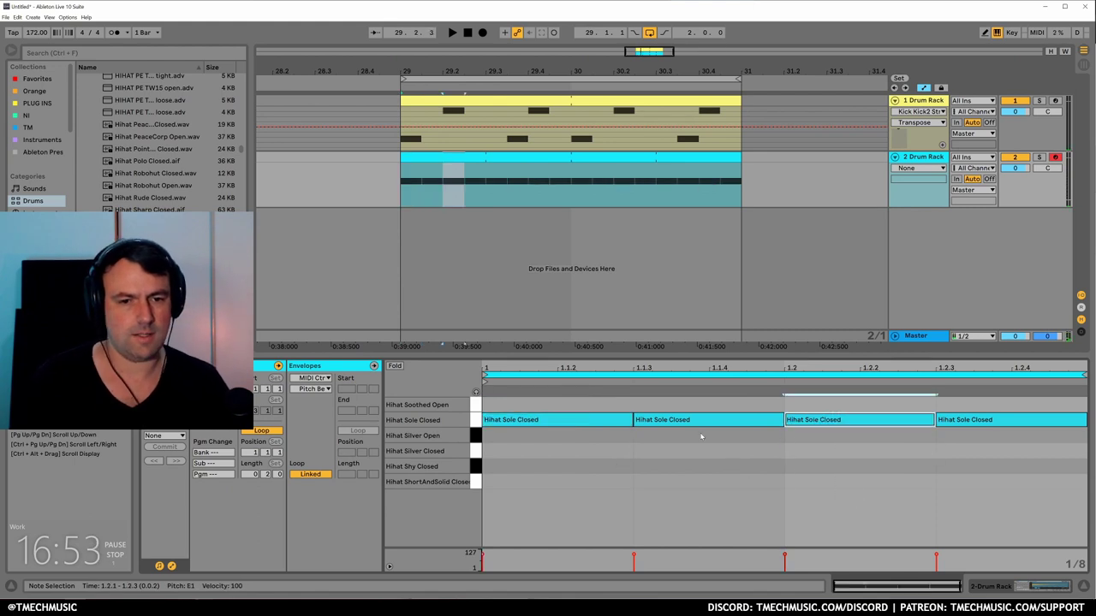
Lower the Hihat Sole Closed velocities to 24 at 1.1.3 and 47 at 1.2.3, and play the loop.
click(685, 419)
drag(685, 420, 685, 487)
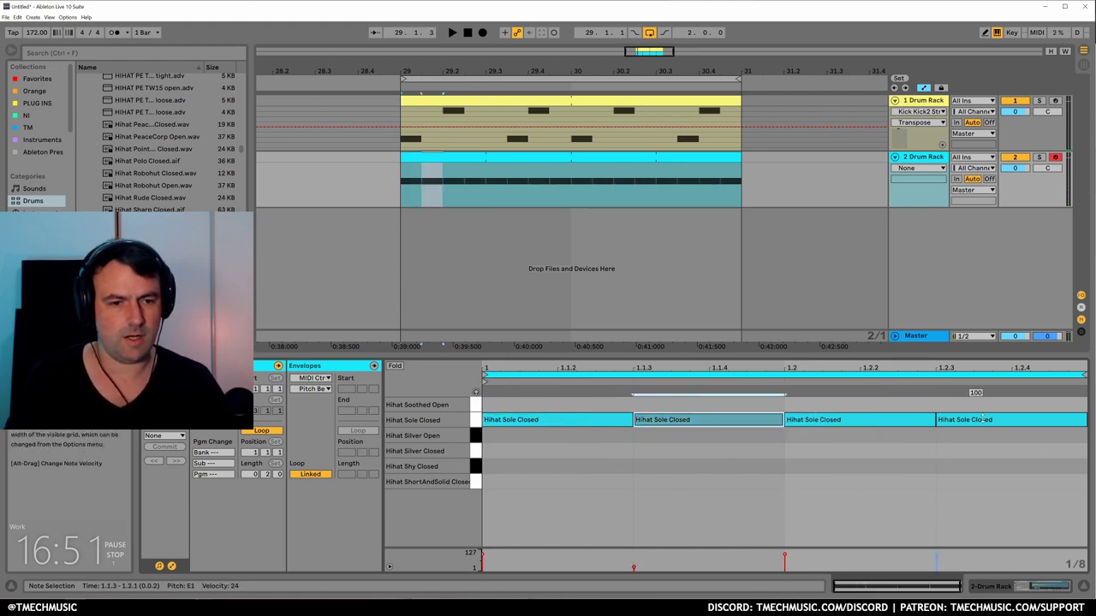
drag(983, 420, 983, 460)
key(space)
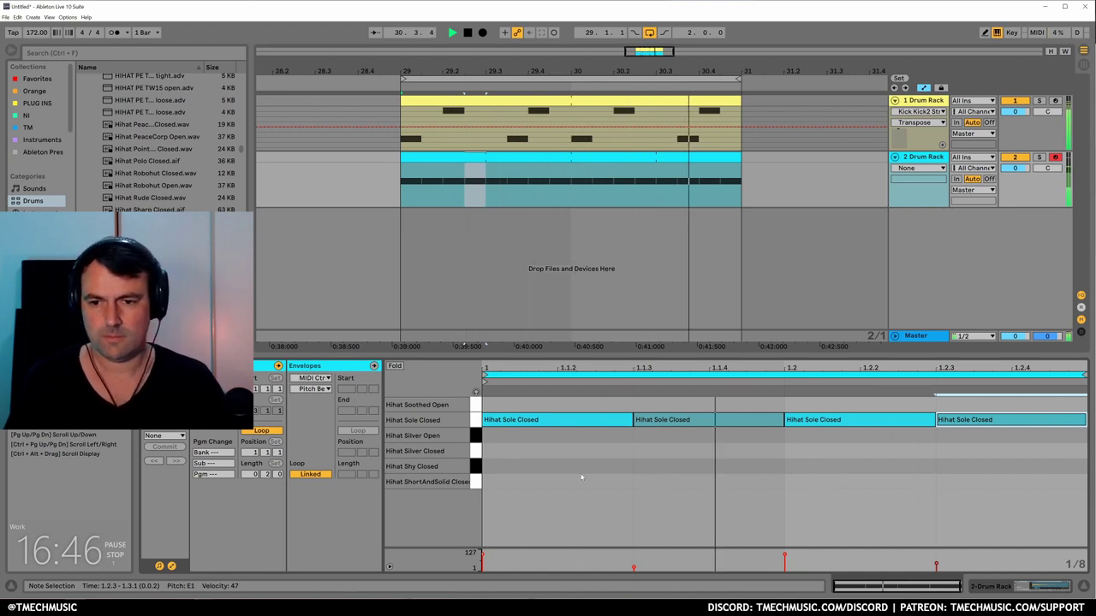
key(space)
Place 1/8-long Hihat Shy Closed notes at 1.1.4 and 1.2.2 on a 1/16 grid and play the loop.
double_click(701, 469)
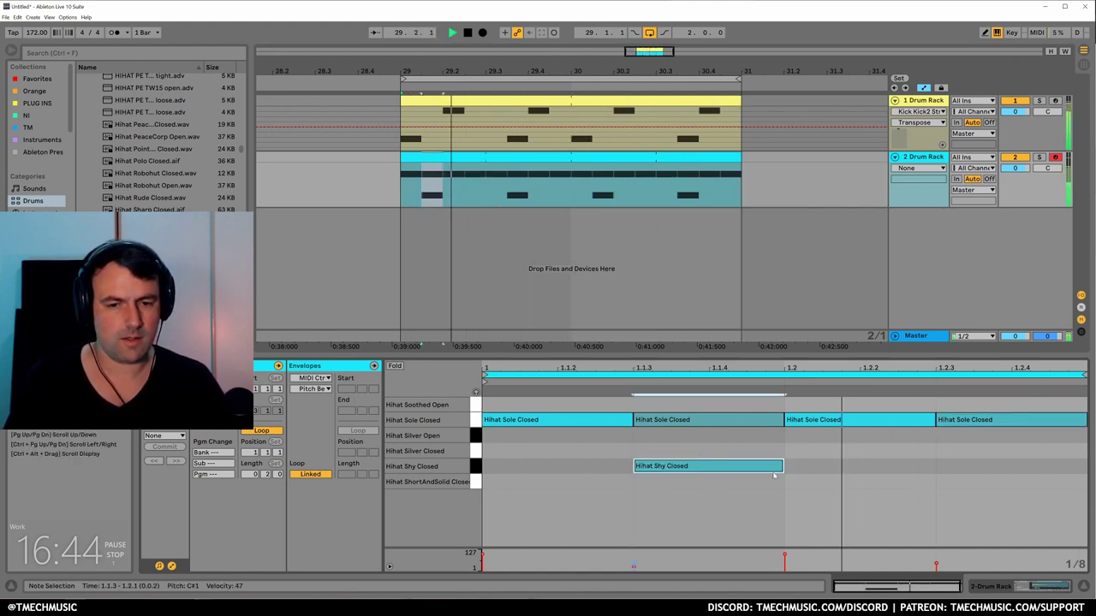
double_click(871, 469)
key(space)
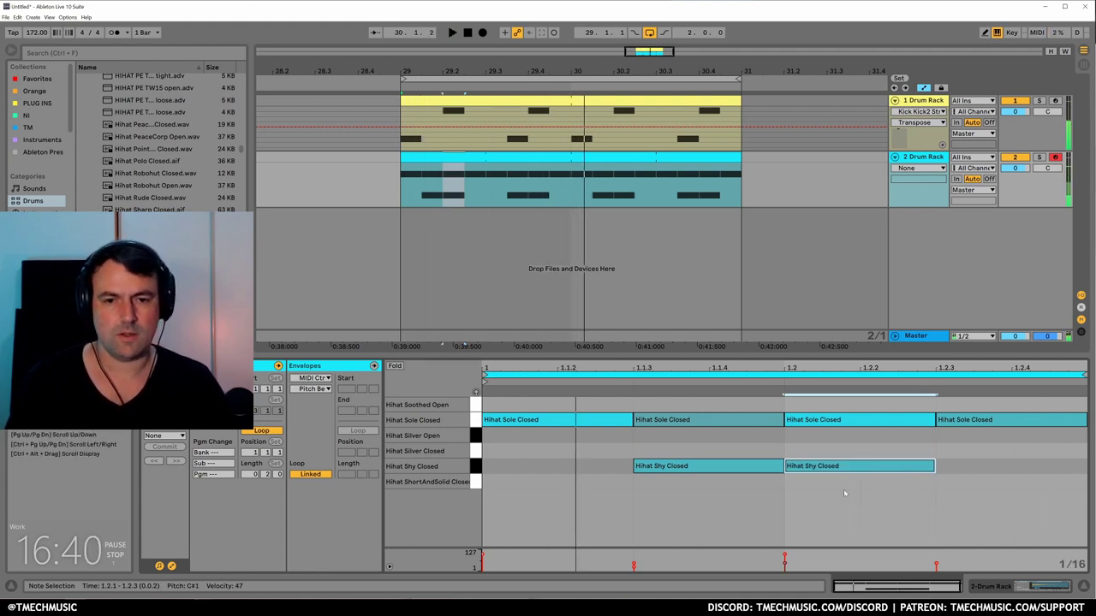
click(728, 467)
drag(729, 467, 807, 470)
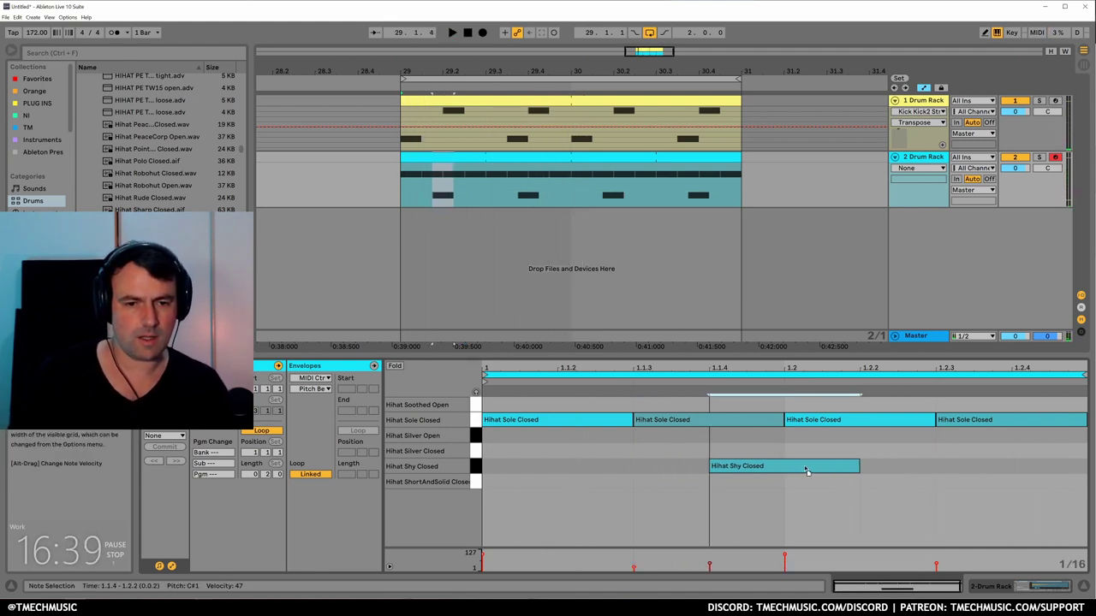
double_click(898, 470)
drag(935, 467, 1010, 467)
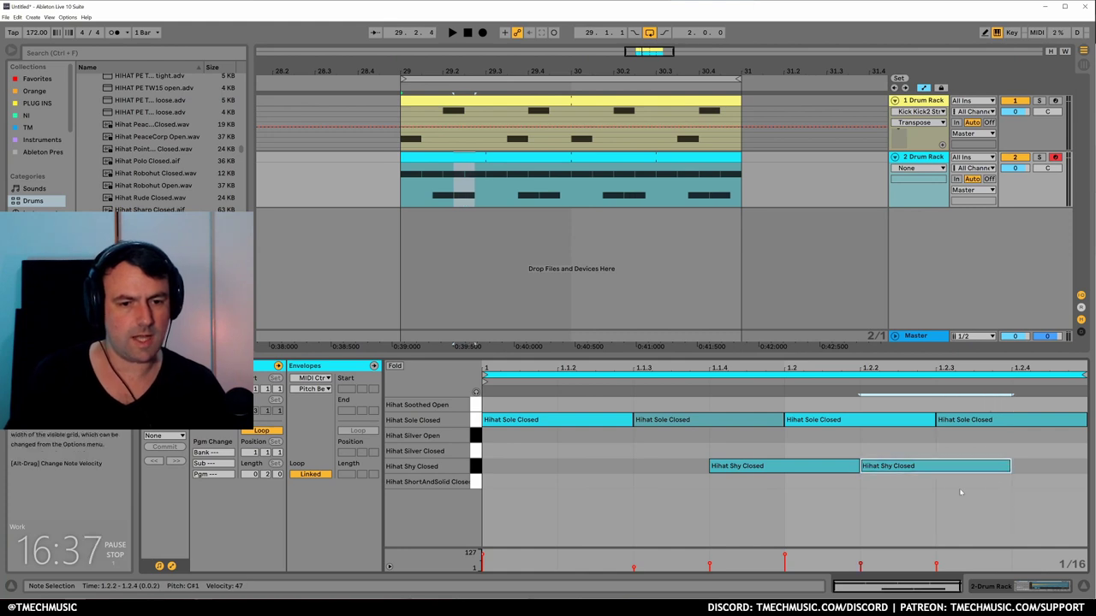
key(space)
key(space)
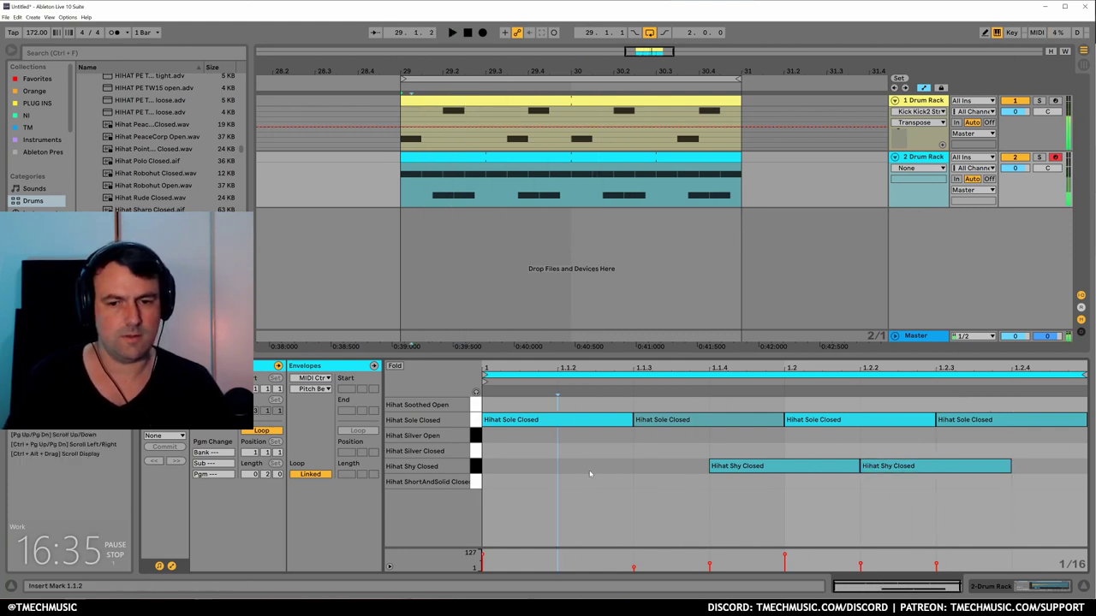
Add a 1/16 Hihat Shy Closed note at 1.1.2 and shorten the ones at 1.1.4 and 1.2.2 to 1/16.
double_click(595, 467)
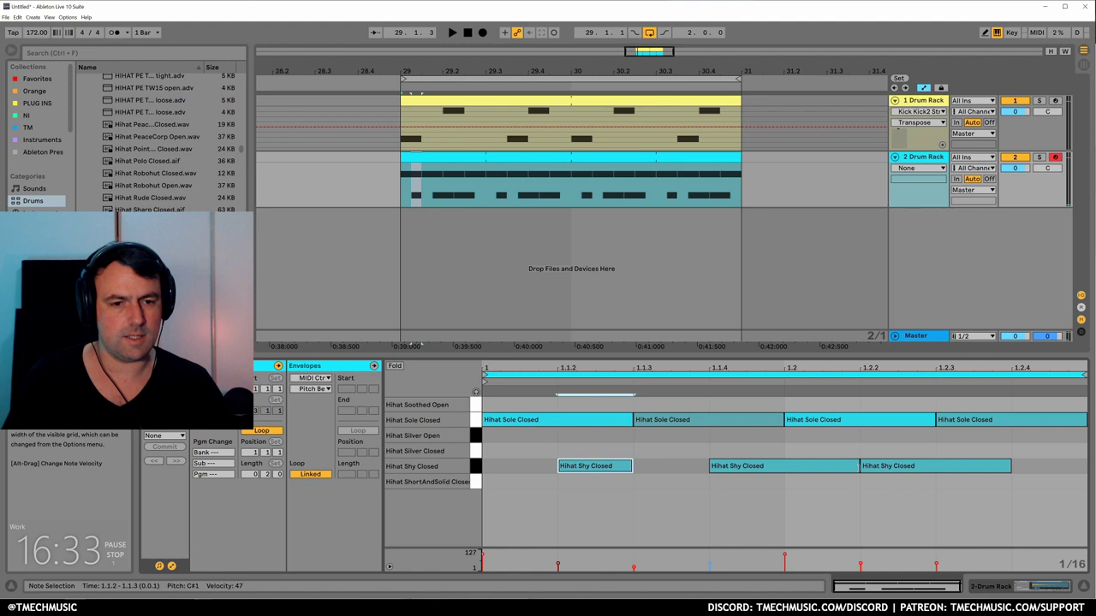
drag(859, 468, 784, 467)
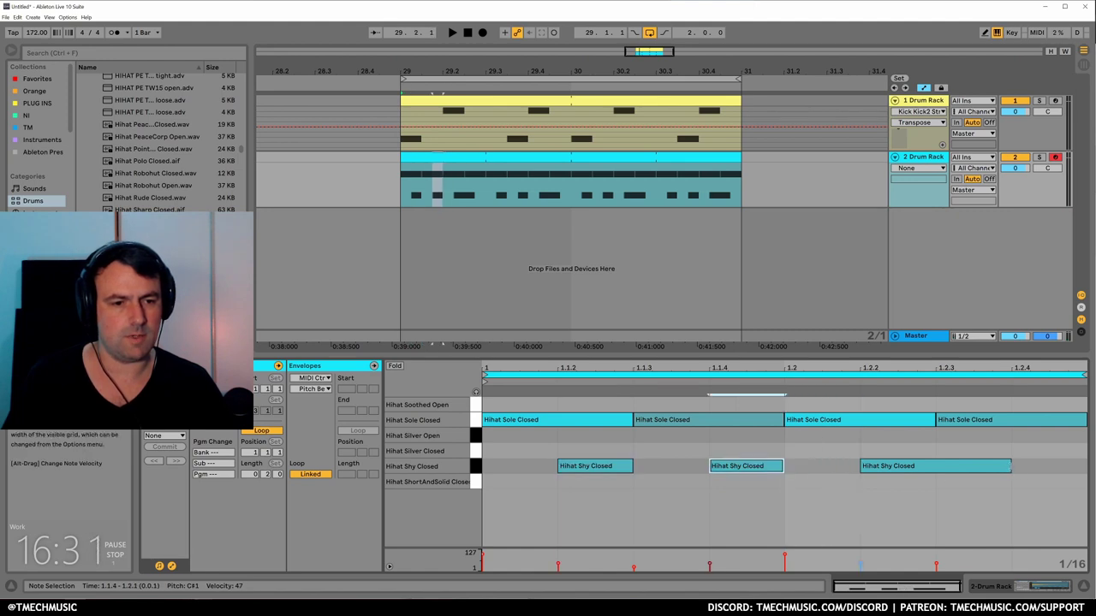
drag(1008, 466, 936, 467)
Set Hihat Shy Closed velocities to 77 at 1.1.4 and 63 at 1.2.2, and add another 1/16 note at 1.2.4.
drag(750, 468, 752, 452)
alt+click(886, 466)
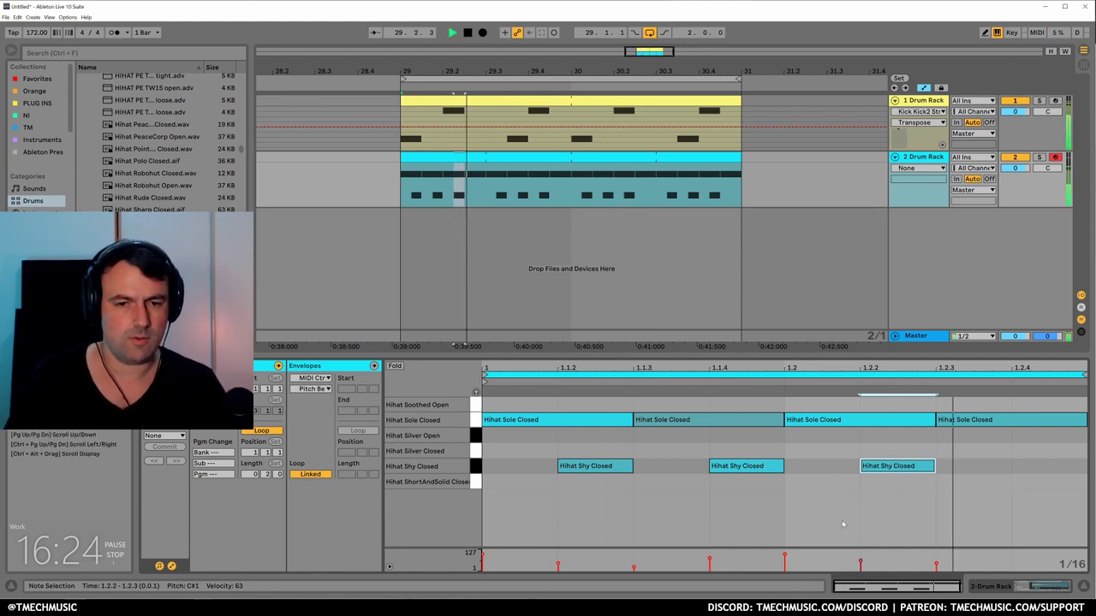
click(629, 483)
double_click(1058, 466)
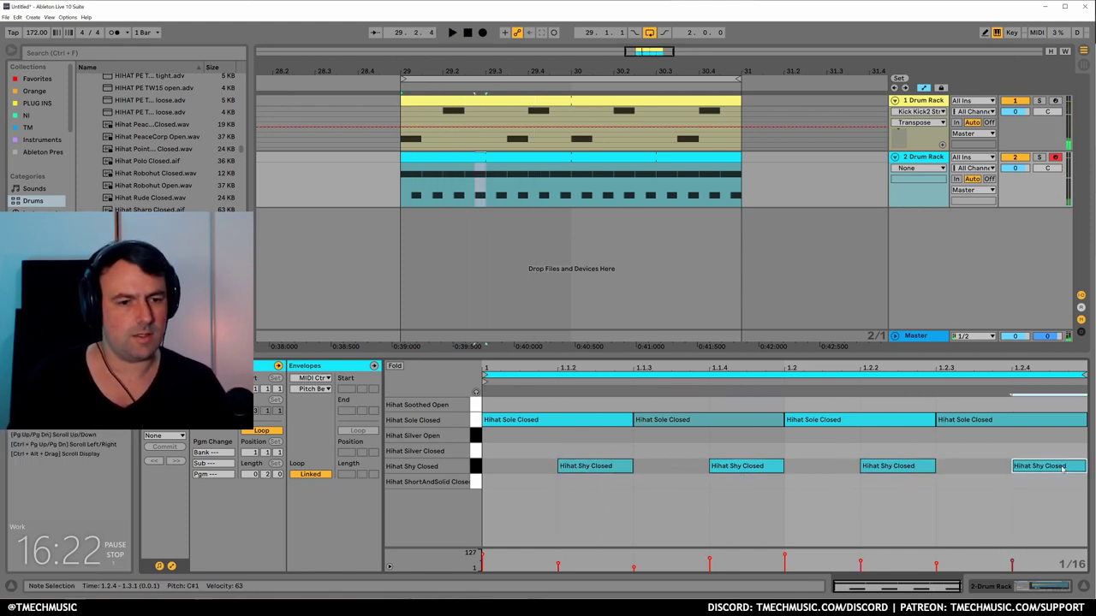
key(space)
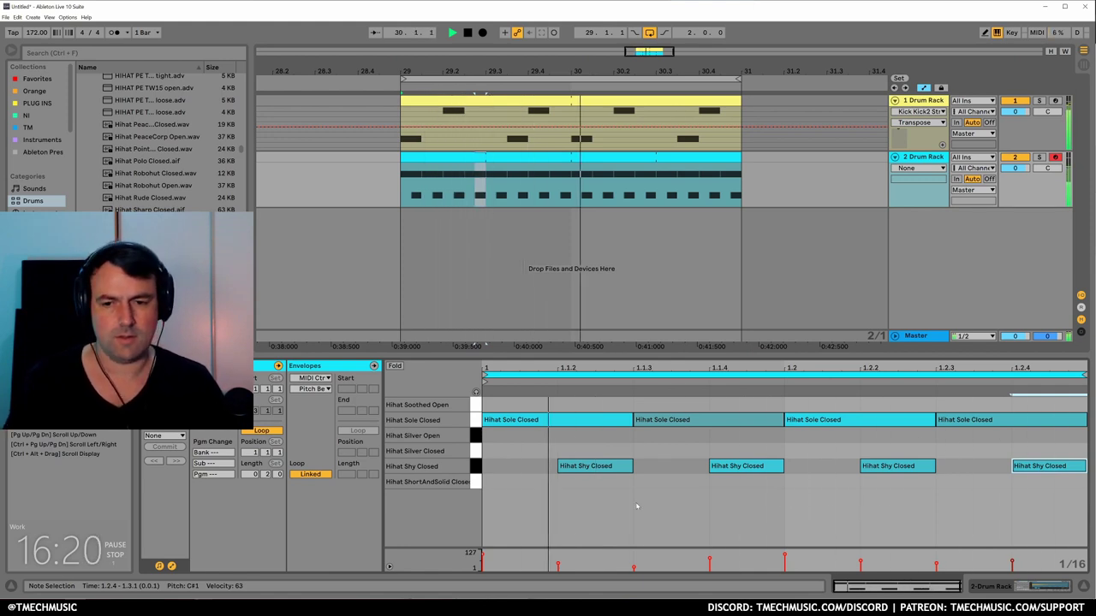
key(space)
Move the Hihat Shy Closed notes at 1.1.4 and 1.2.4 down to the ShortAndSolid Closed row and play the loop.
drag(711, 467, 719, 482)
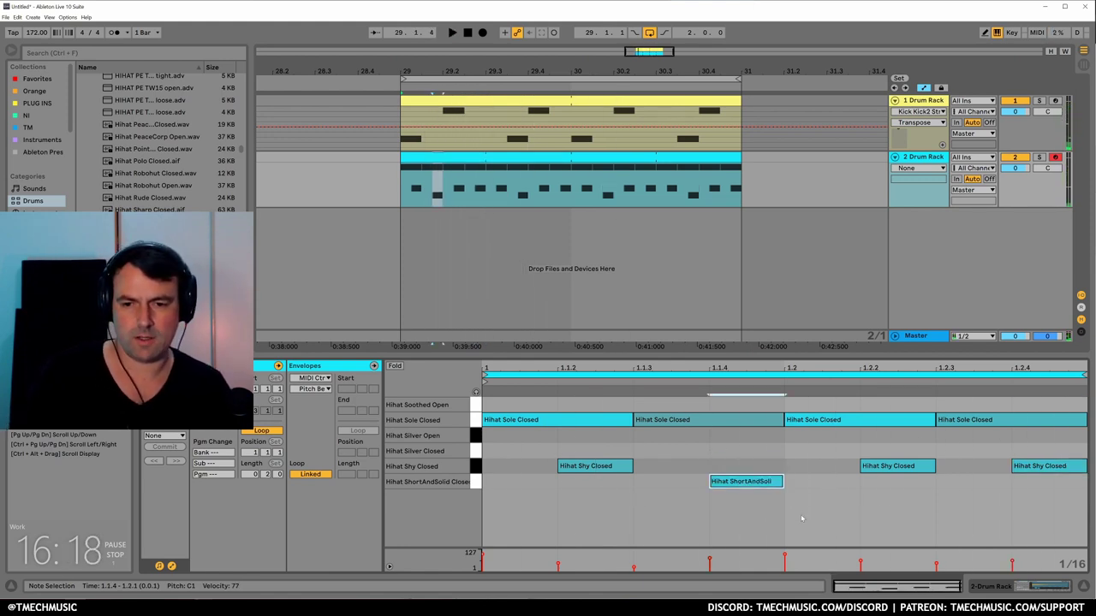
drag(1015, 467, 1015, 482)
key(space)
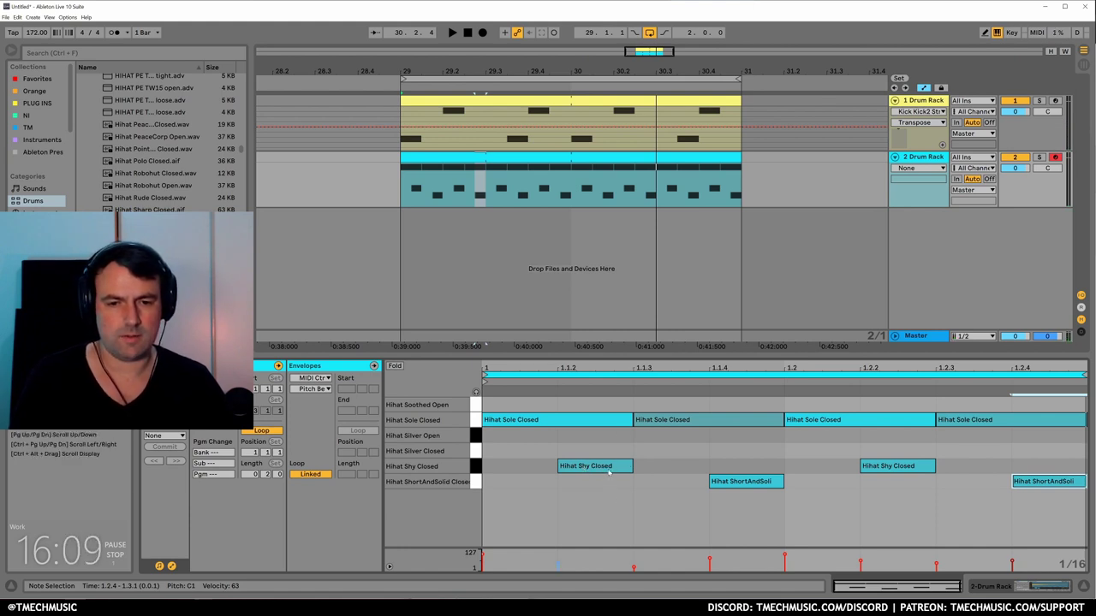
Shift the Hihat Shy Closed notes to 1.1.3 and 1.2.3, and the quieter Sole Closed notes to 1.1.2 and 1.2.2.
drag(631, 463, 707, 463)
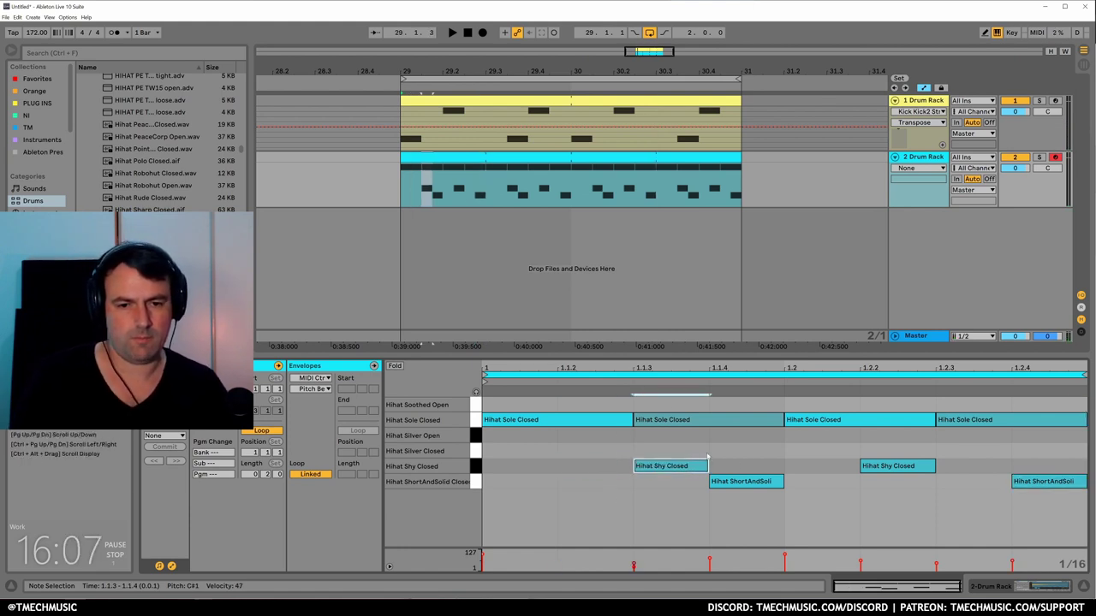
drag(747, 420, 672, 421)
drag(967, 419, 891, 420)
drag(891, 466, 967, 466)
key(space)
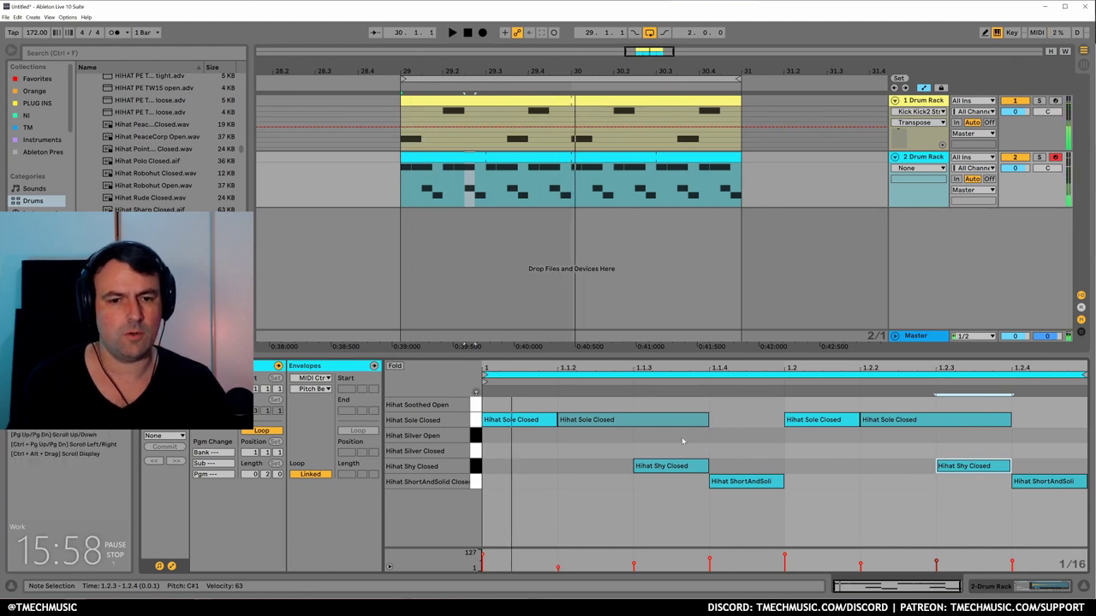
Shorten the Hihat Sole Closed notes at 1.1.2 and 1.2.2 to 1/16.
click(685, 421)
shift+click(914, 423)
key(shift+Left)
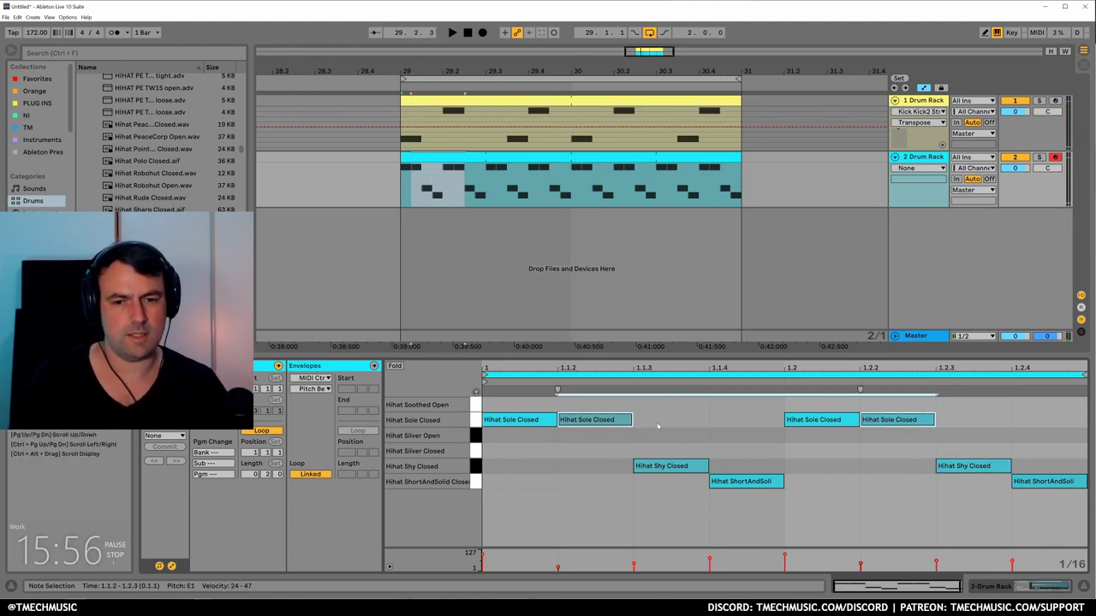
click(657, 425)
Audition the hi-hat Drum Rack track soloed, and unsolo it to hear it with the other drums.
click(1039, 158)
key(space)
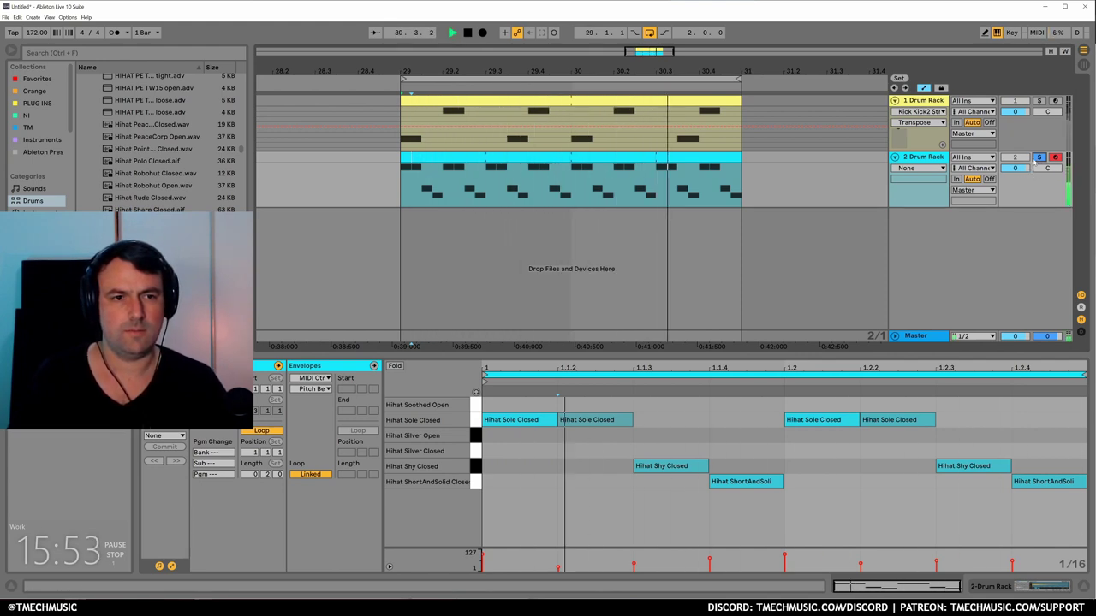
click(1038, 158)
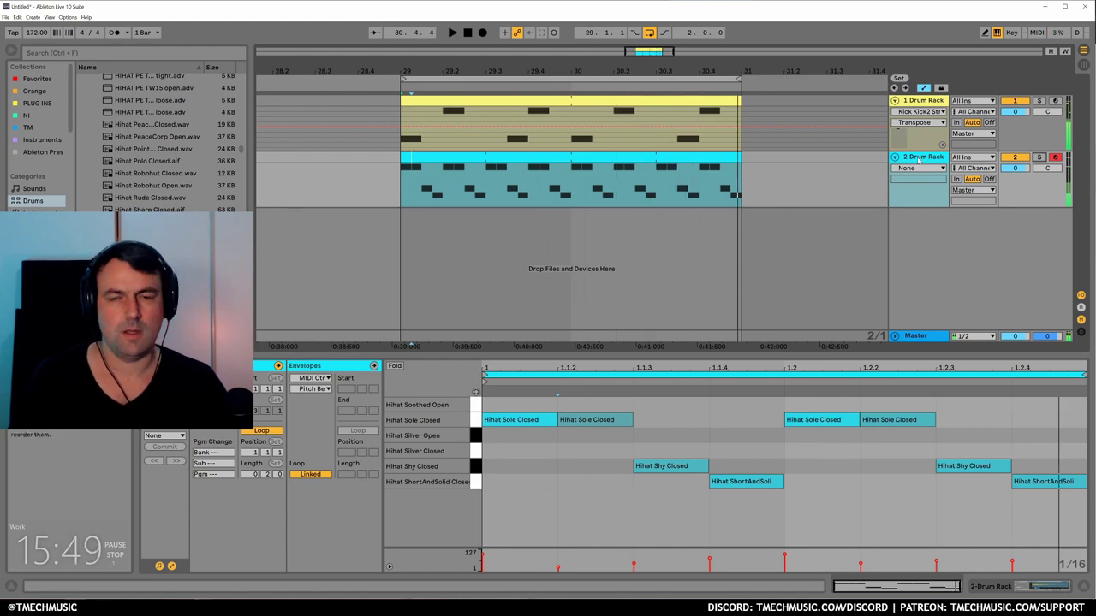
Group the hi-hat Drum Rack track under the name Perc and load a Compressor onto the group.
key(ctrl+g)
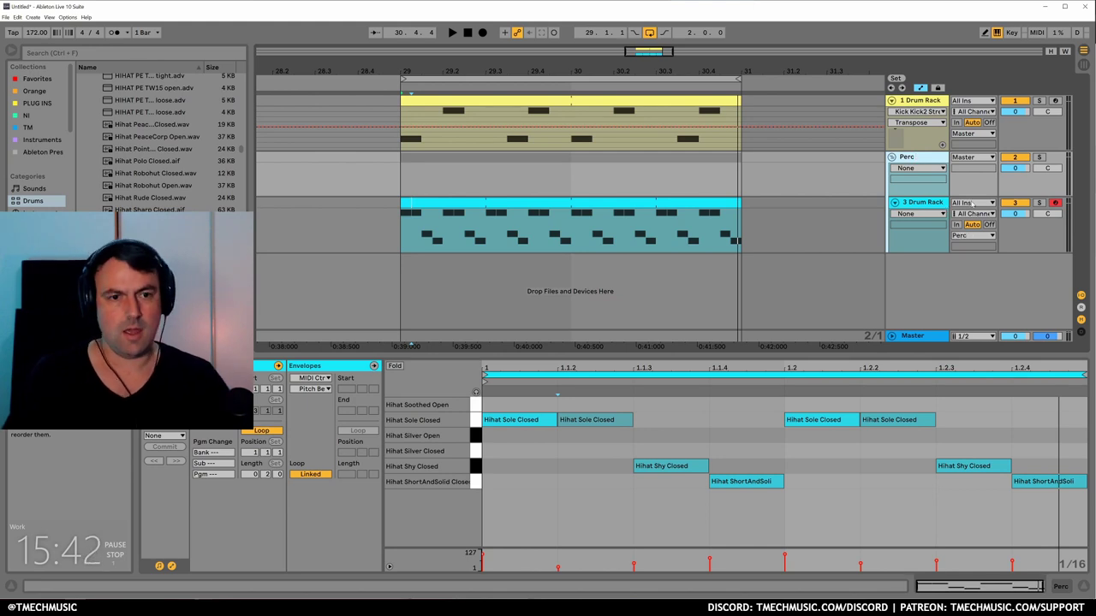
key(ctrl+f)
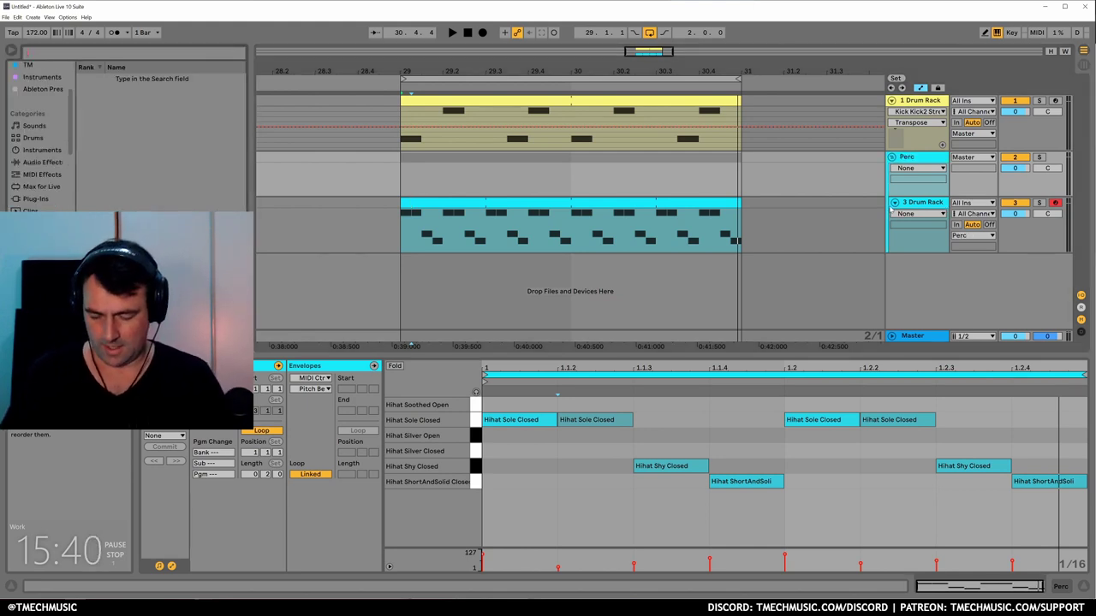
text(side)
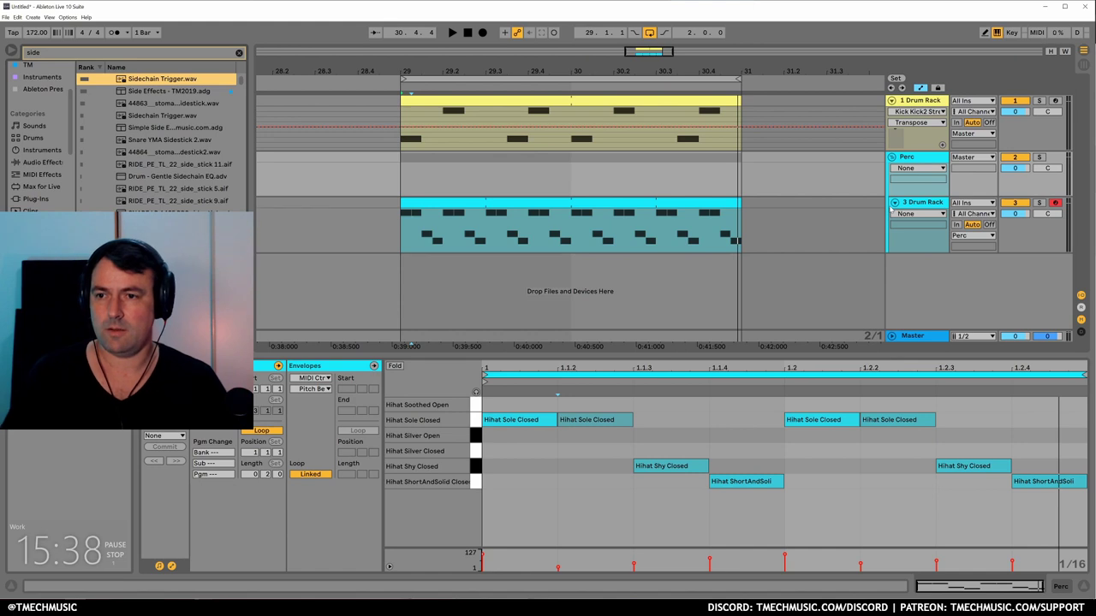
key(ctrl+f)
text(comp)
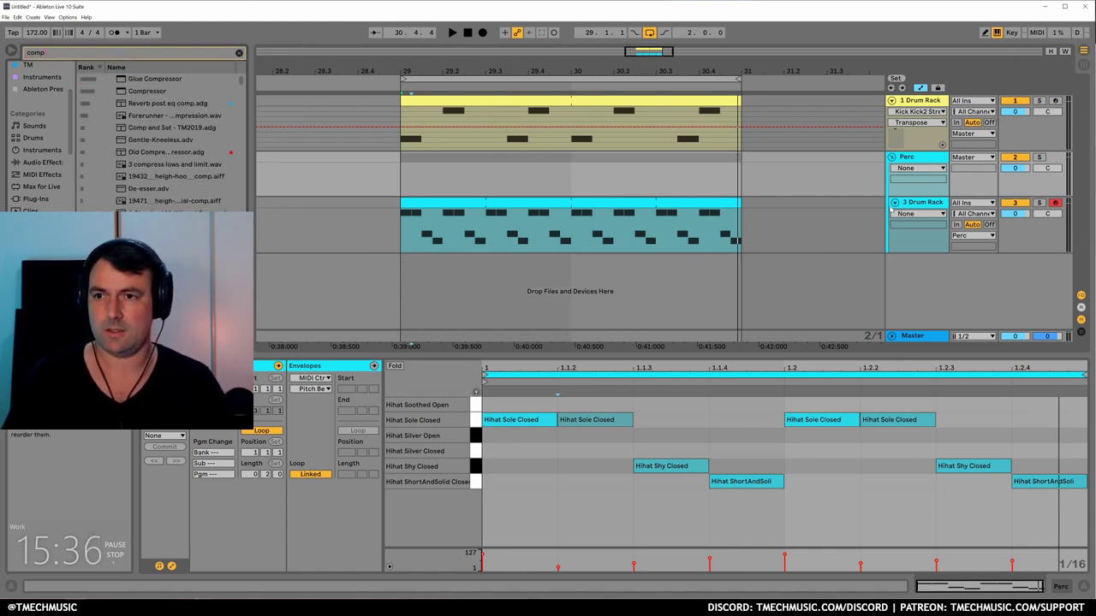
key(Return)
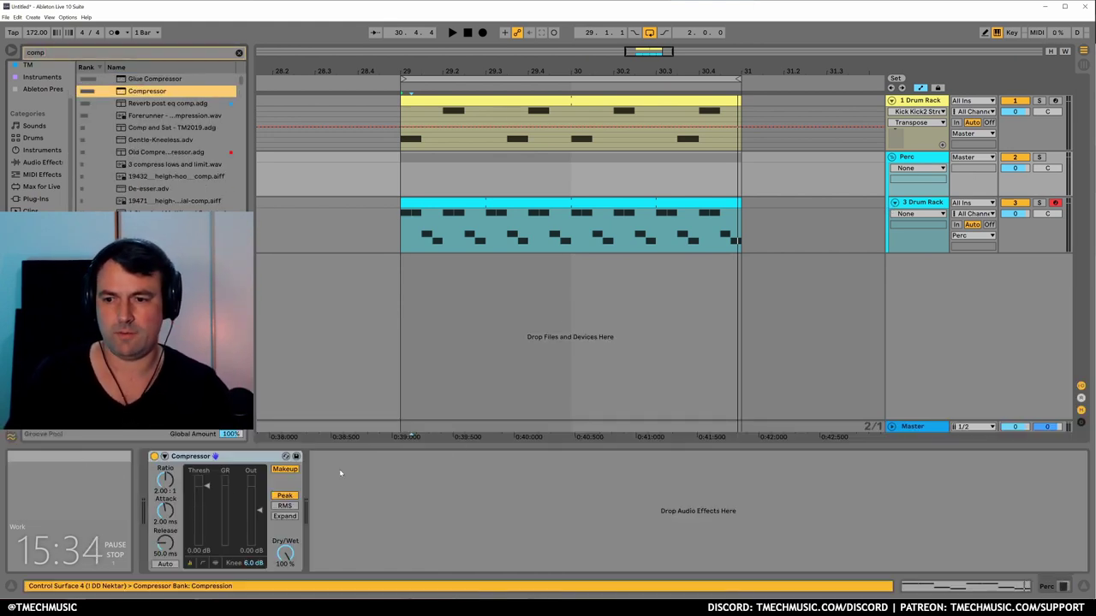
Sidechain the Compressor from 1-Drum Rack Post FX with 0.01 ms attack, 17.5 ms release, -30.0 dB threshold and makeup off.
click(164, 456)
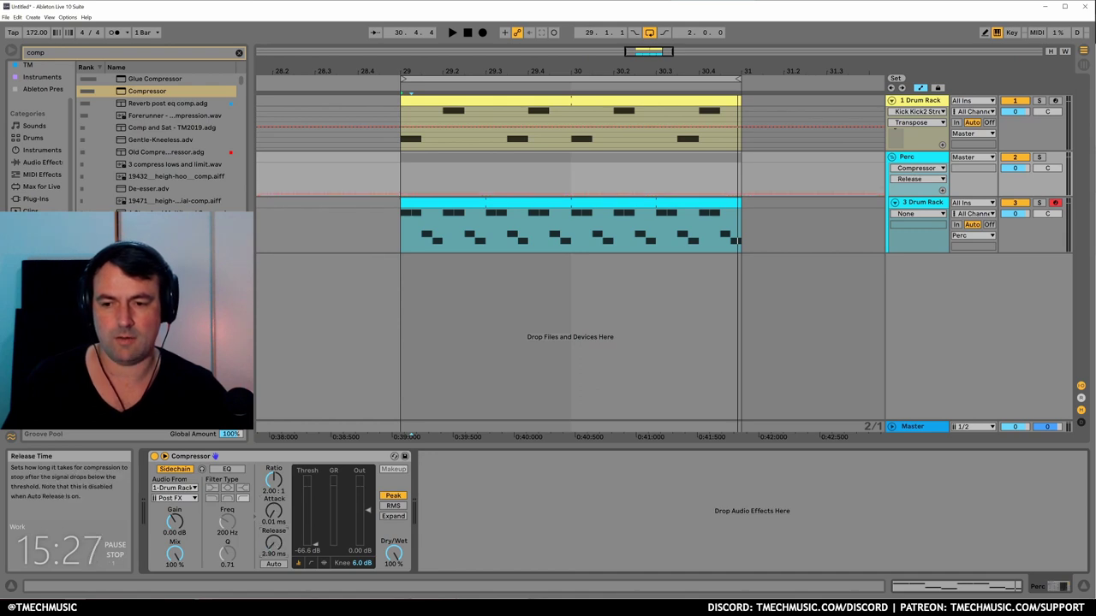
key(space)
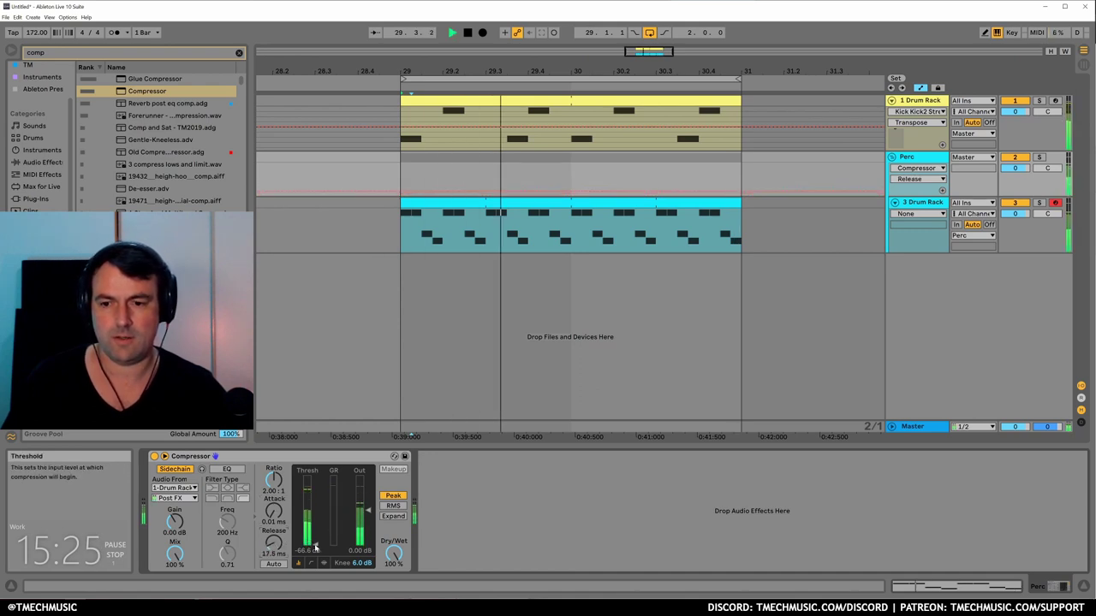
drag(315, 545, 315, 528)
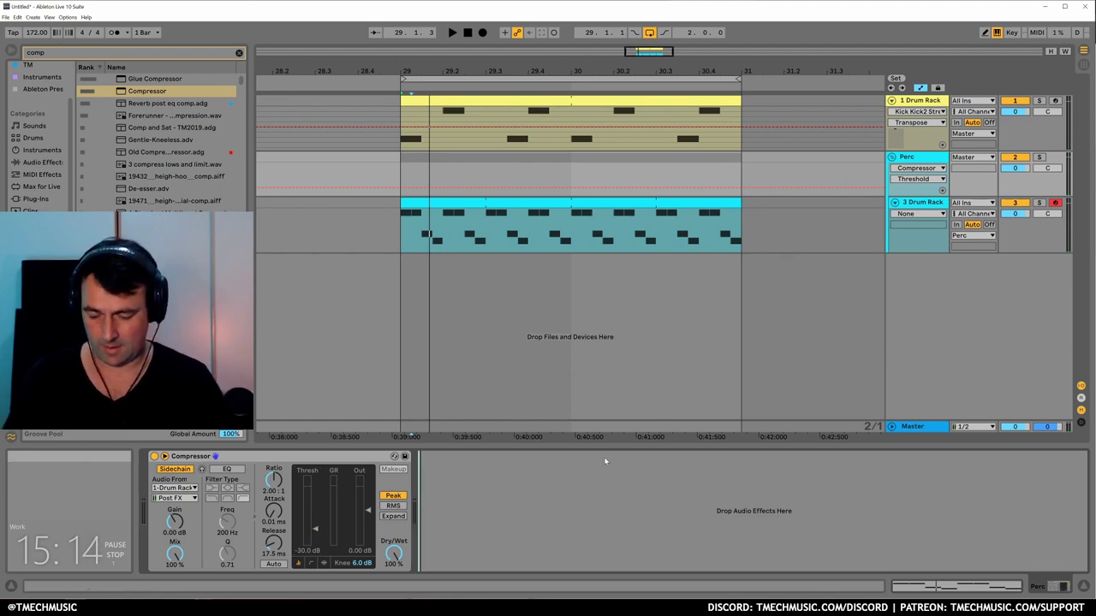
Add a Drum Buss to the Perc group and place it before the Compressor.
key(ctrl+f)
text(drum bus)
key(Down)
key(Return)
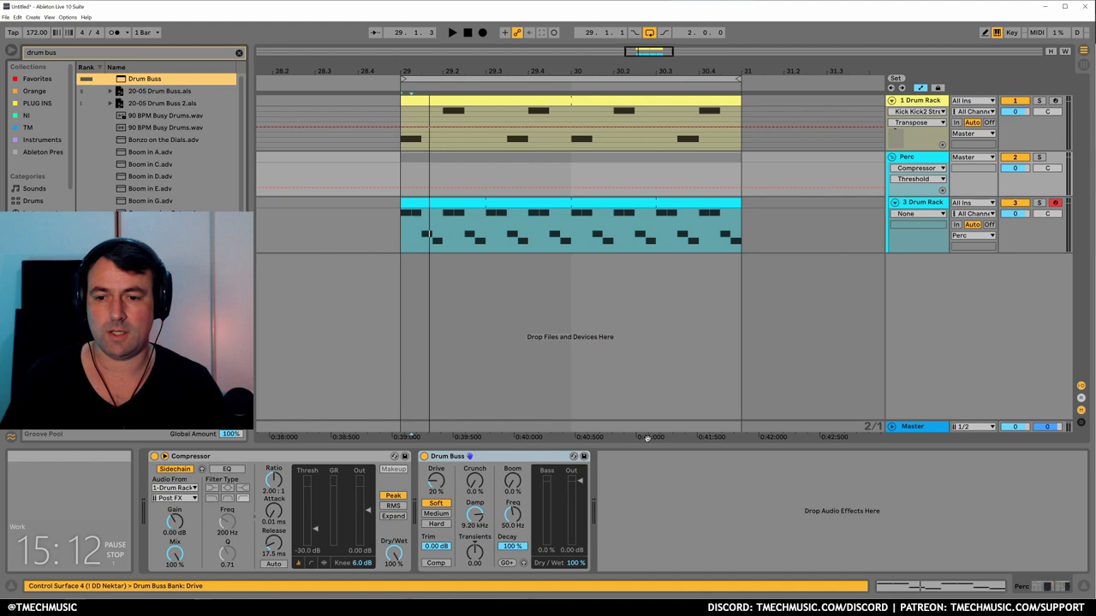
drag(449, 456, 154, 457)
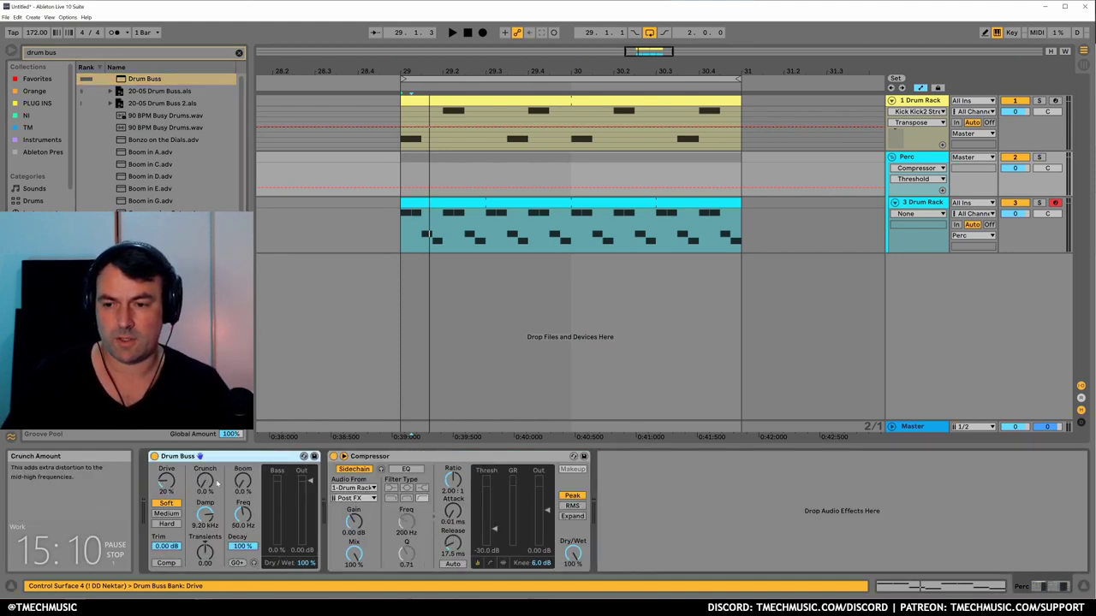
Set the Perc group's Drum Buss Damp to 20.0 kHz and Transients to 0.24 during playback.
key(space)
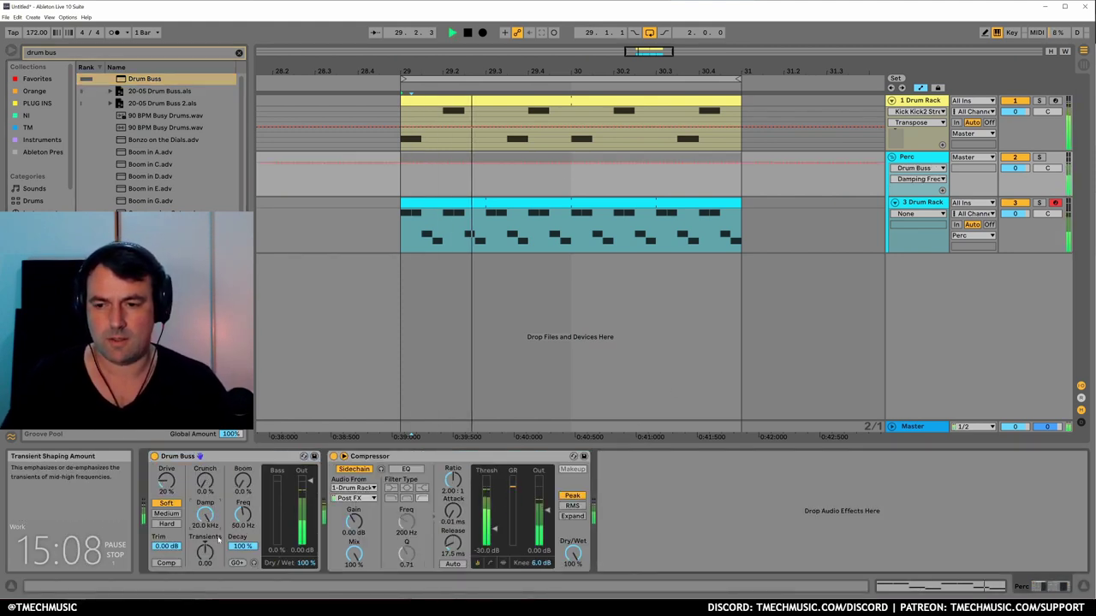
mouse_move(204, 551)
mouse_down()
mouse_move(205, 535)
mouse_move(205, 549)
mouse_up()
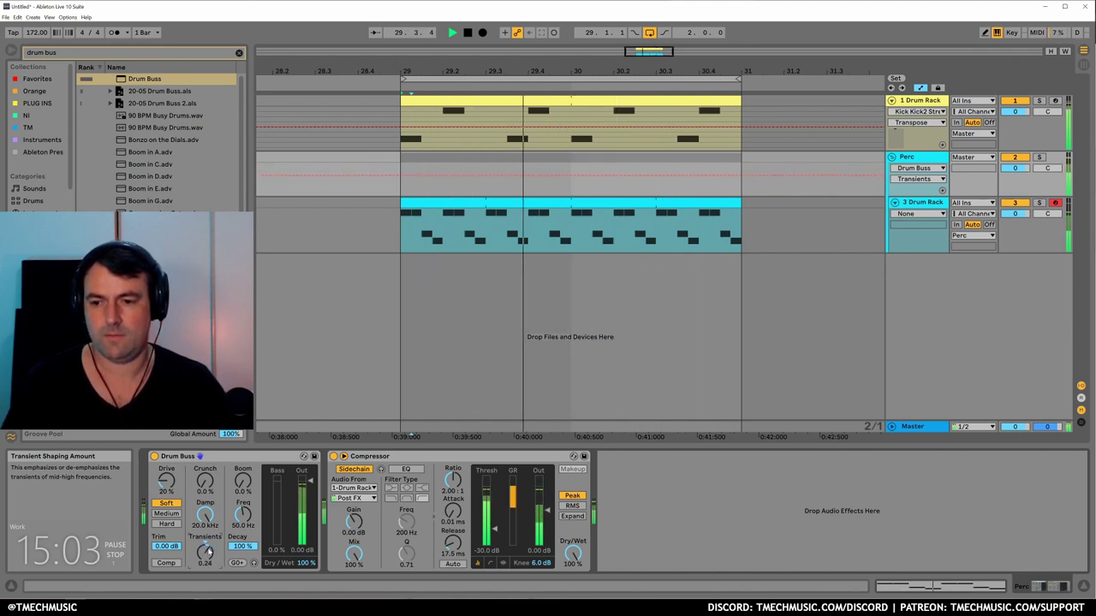
Search the browser for "rev" and insert two return tracks above the Master.
key(ctrl+f)
text(rev)
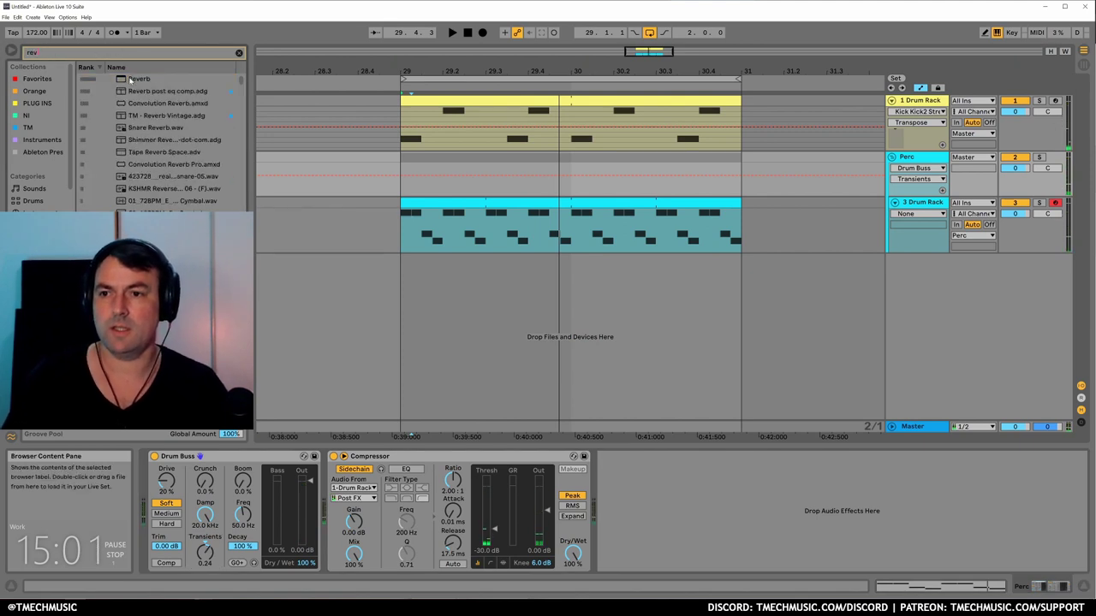
right_click(902, 388)
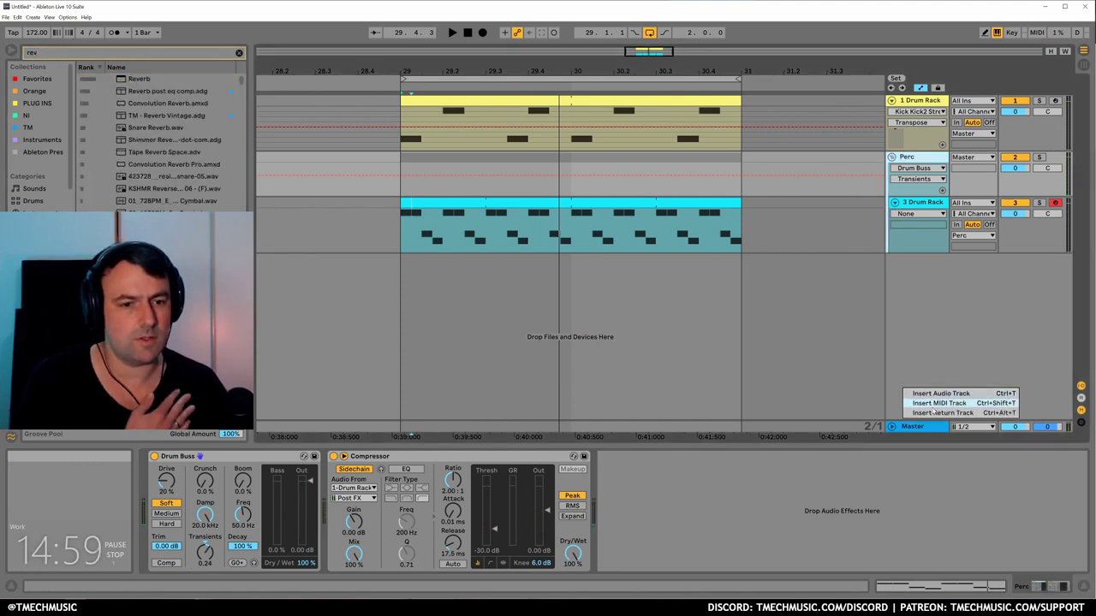
click(932, 414)
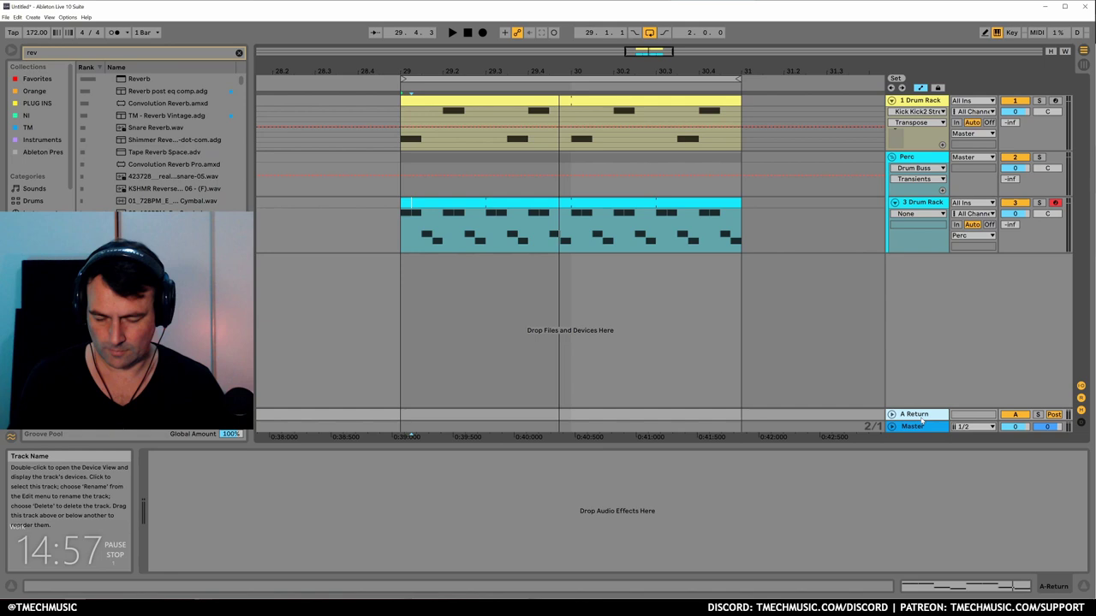
right_click(907, 389)
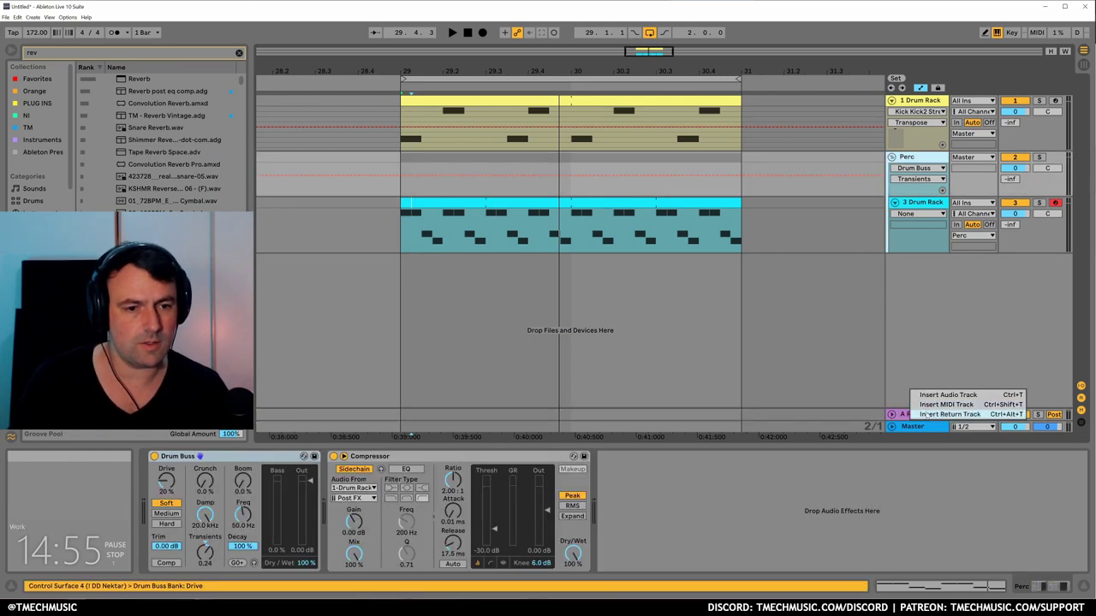
click(911, 417)
Rename return track A as Delay and return track B as Verb.
click(917, 403)
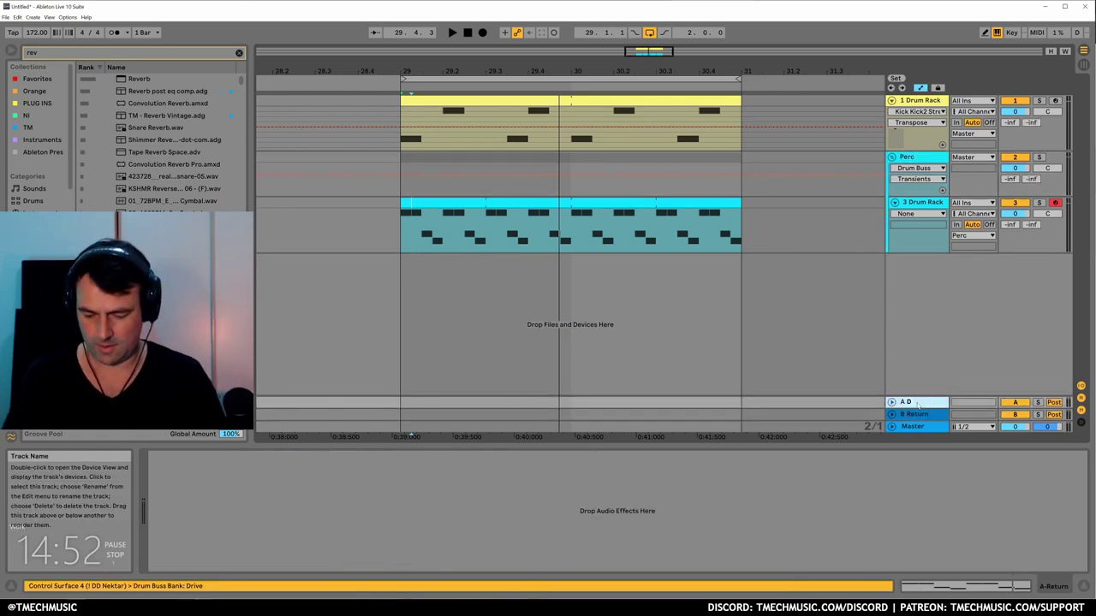
text(elay)
click(938, 417)
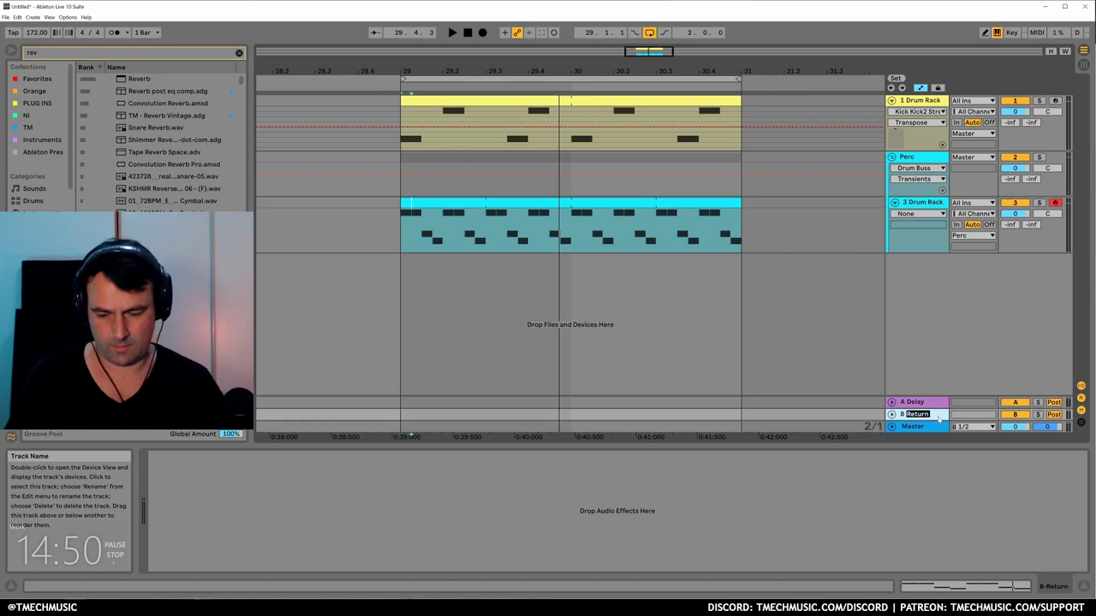
key(Return)
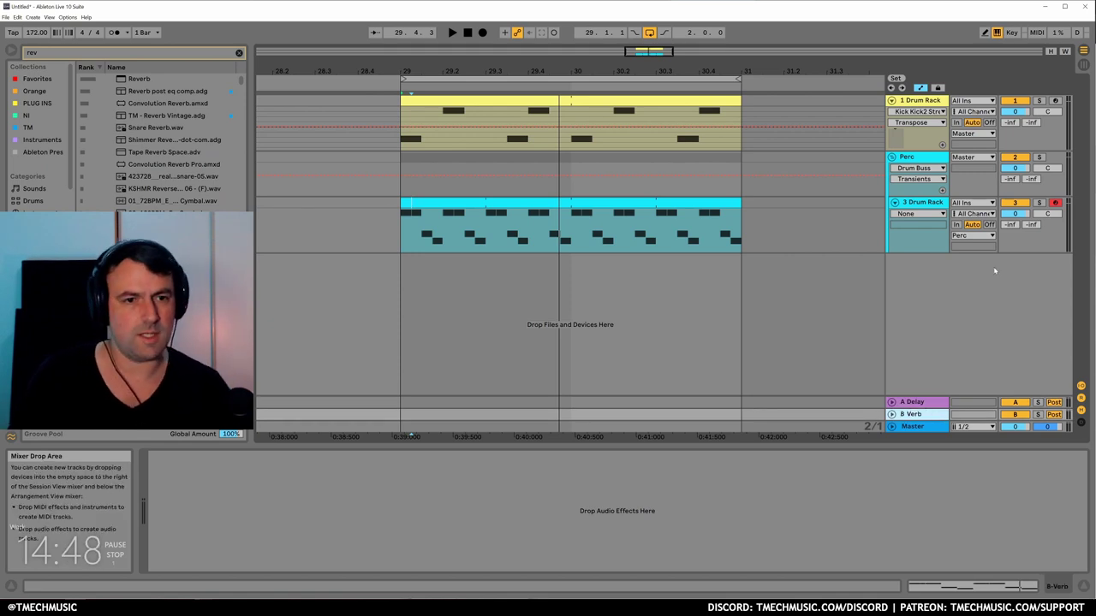
Add a Reverb to the Perc group and place it before the Drum Buss.
click(917, 157)
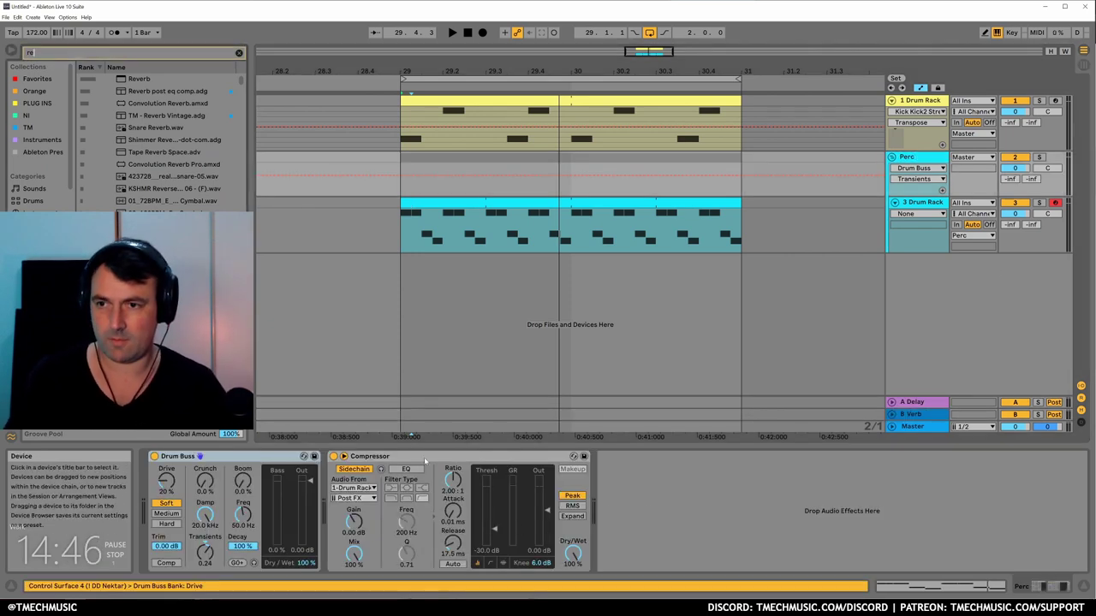
click(137, 81)
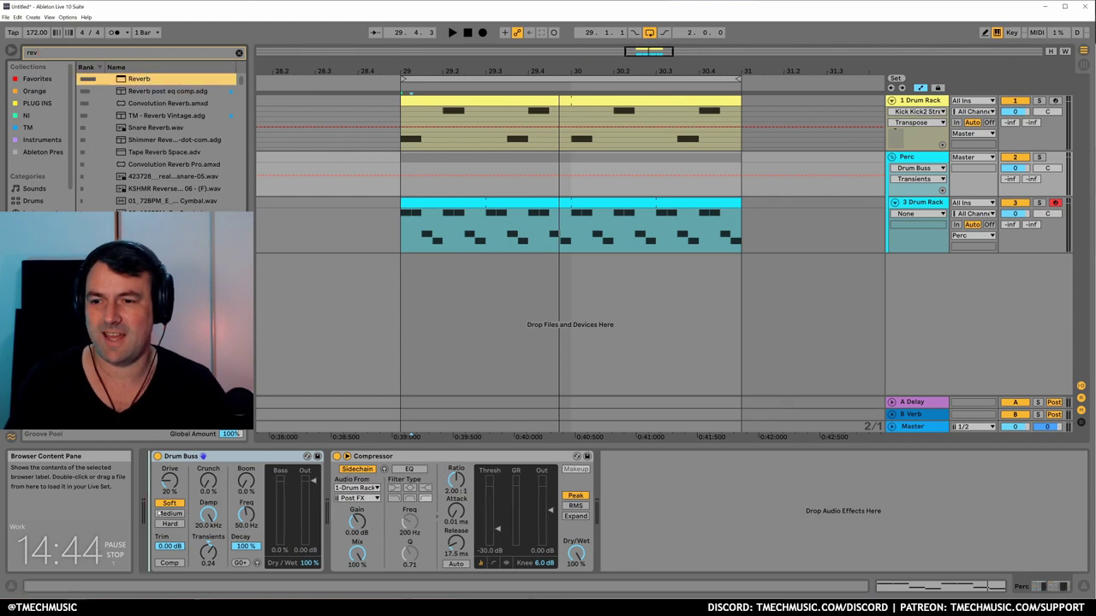
drag(137, 81, 221, 516)
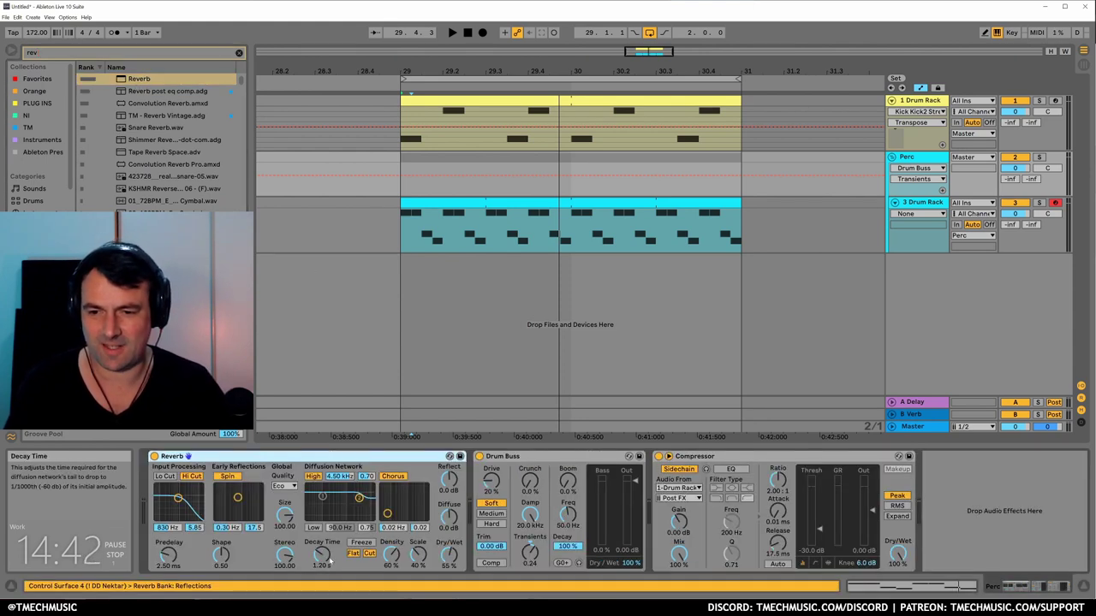
Set the Perc group's Reverb to 649 ms decay, High quality and 26% dry/wet during playback, comparing it with the effect bypassed.
drag(321, 554, 322, 567)
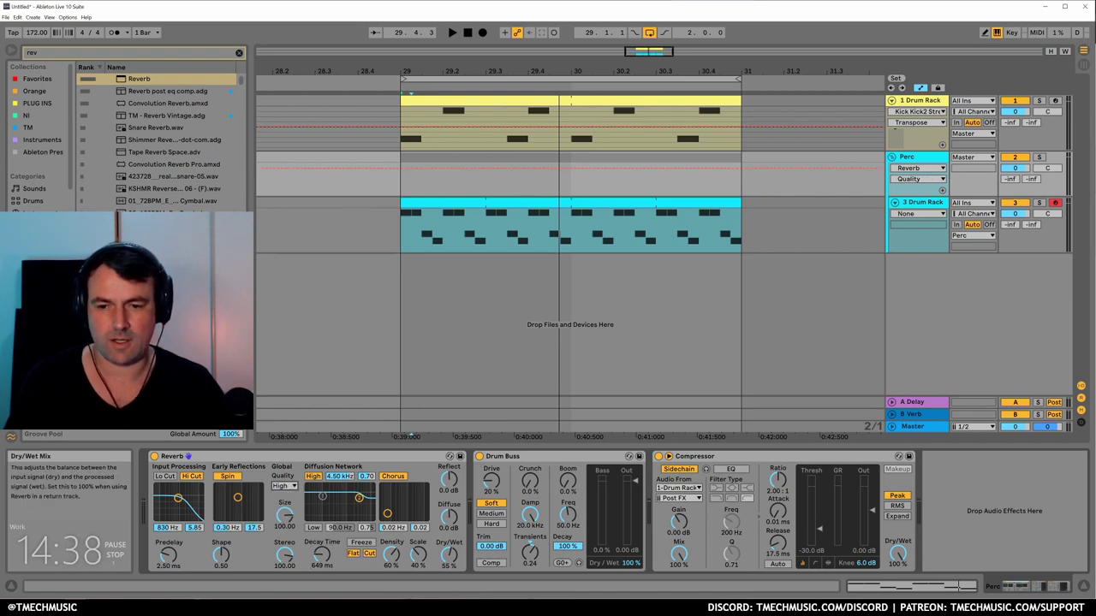
key(space)
mouse_move(449, 555)
mouse_down()
mouse_move(449, 522)
mouse_move(453, 587)
mouse_move(449, 567)
mouse_up()
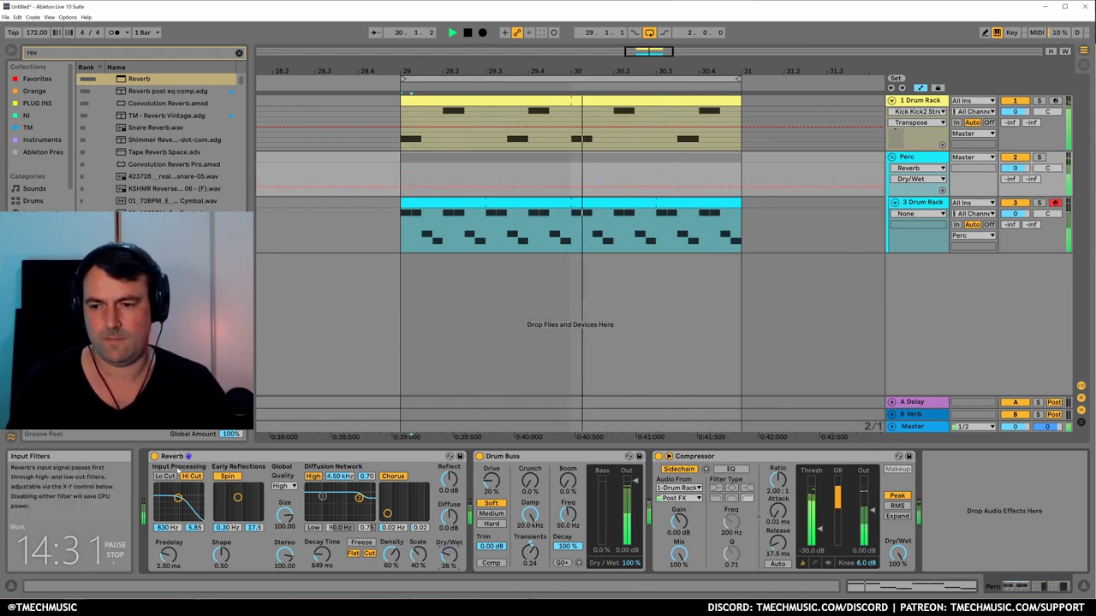
click(155, 457)
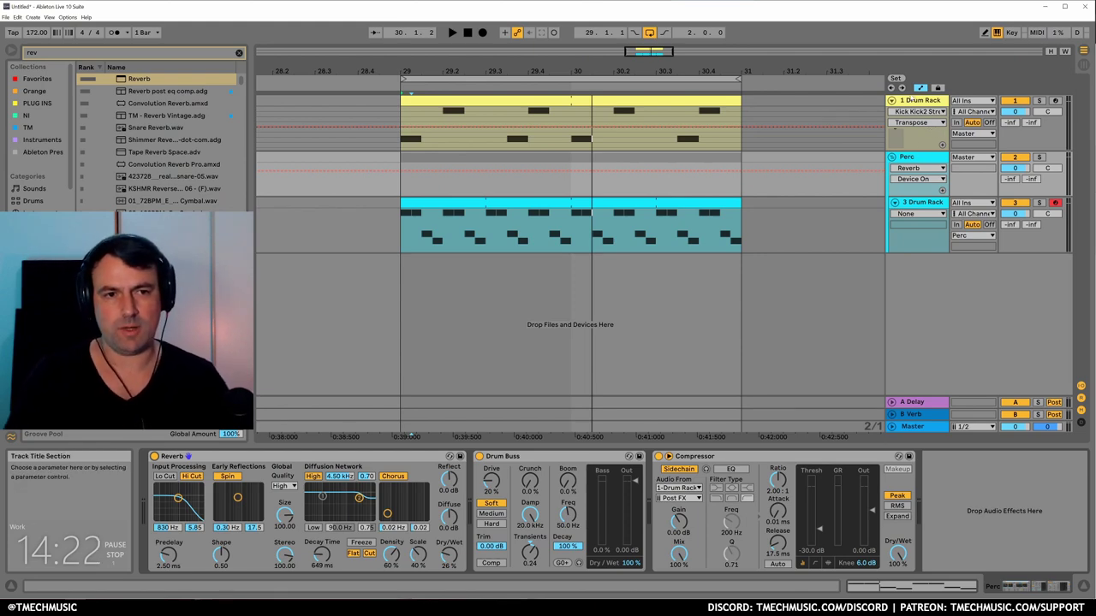
Insert a new MIDI track below the hi-hat Drum Rack in the Perc group and name it Hats.
click(929, 238)
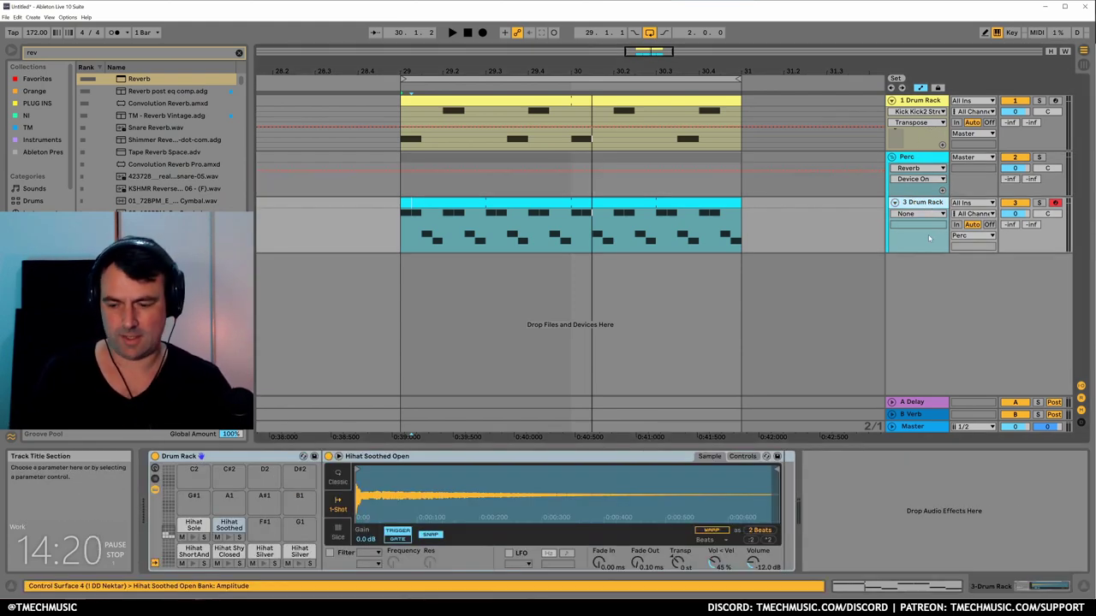
key(ctrl+shift+t)
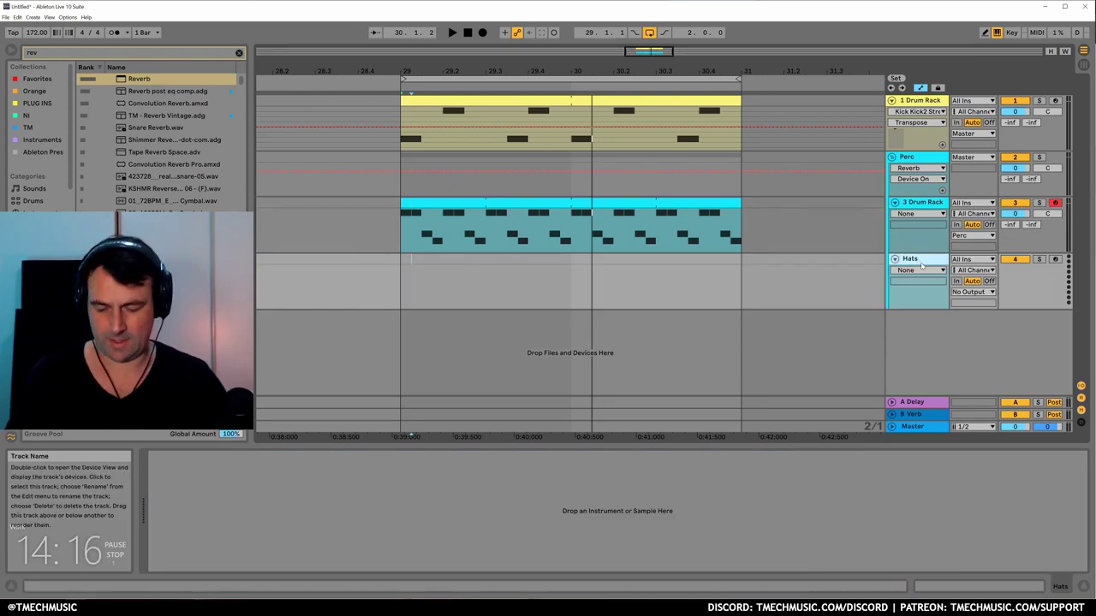
key(Return)
Clear the browser search and select a run of hi-hat samples in the Drums category, starting at the 250 KB Hihat-606-Combo.aif.
click(239, 52)
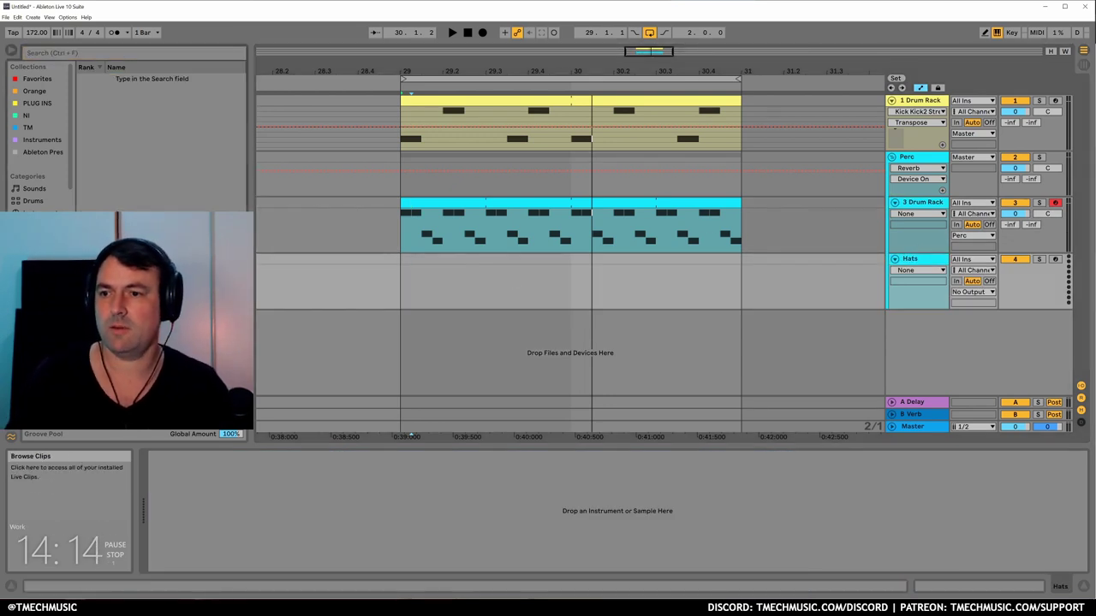
click(34, 201)
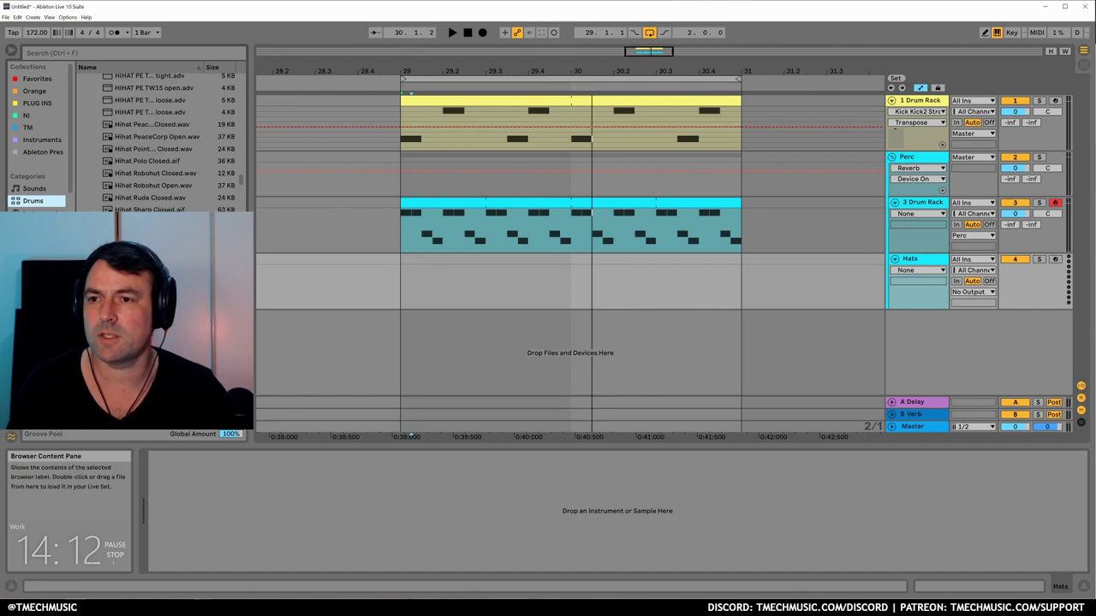
scroll(163, 141, down, 10)
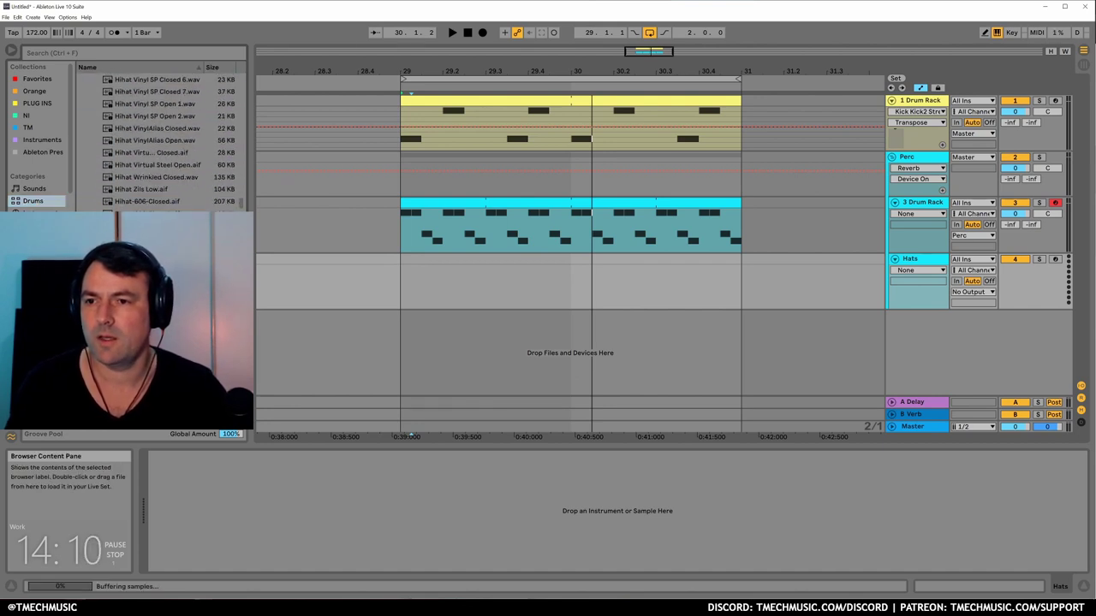
scroll(162, 141, down, 3)
click(148, 135)
shift+click(148, 208)
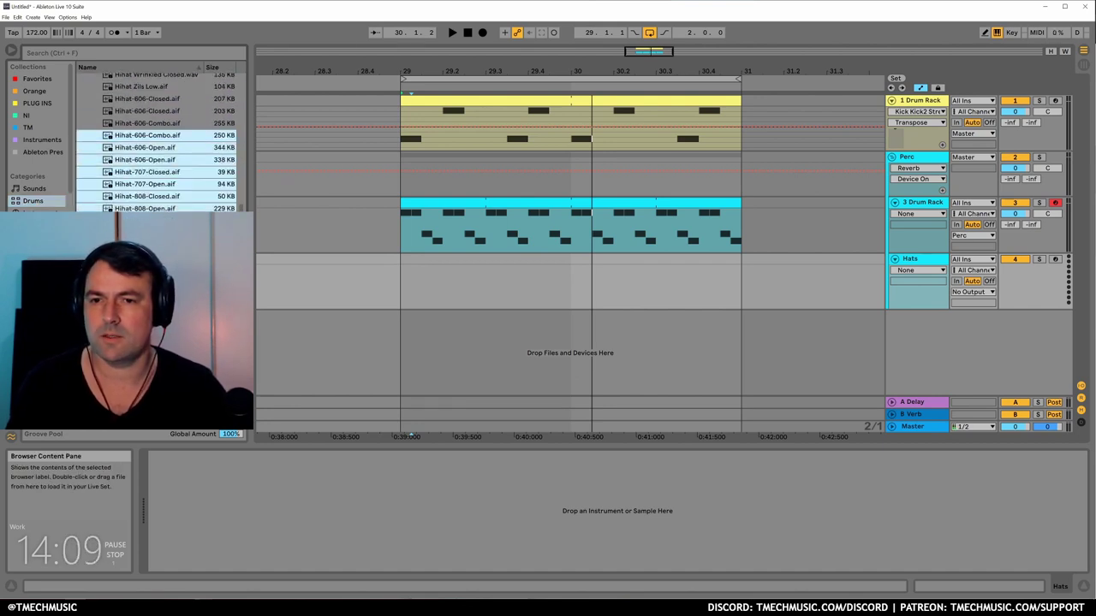
Find the Drum Rack device and load an empty one onto the Hats track.
click(921, 271)
click(921, 260)
key(ctrl+f)
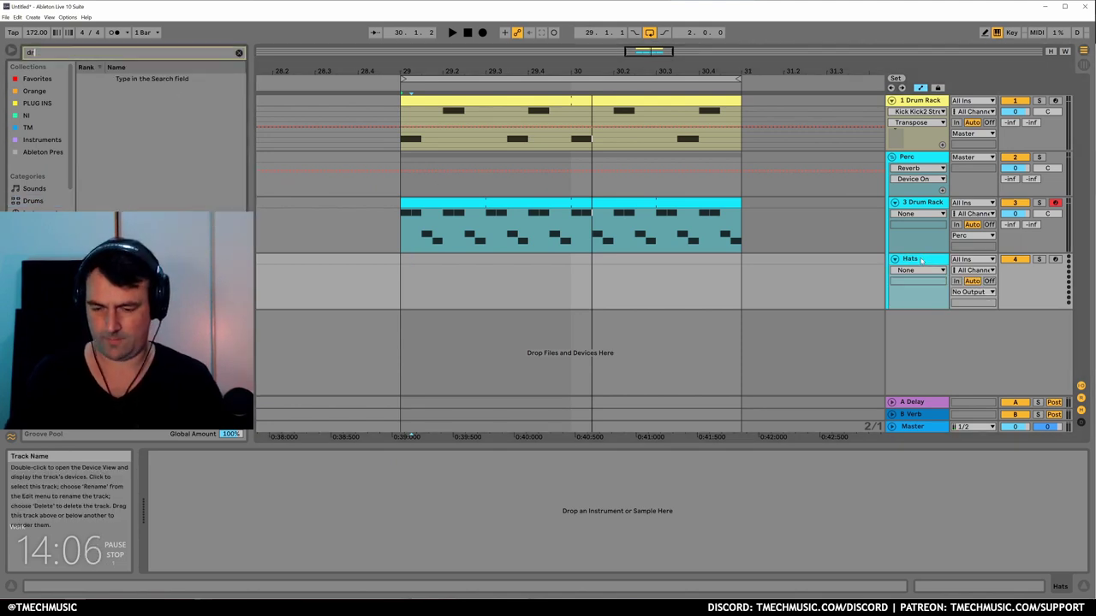
text(drum ra)
key(Down)
key(Return)
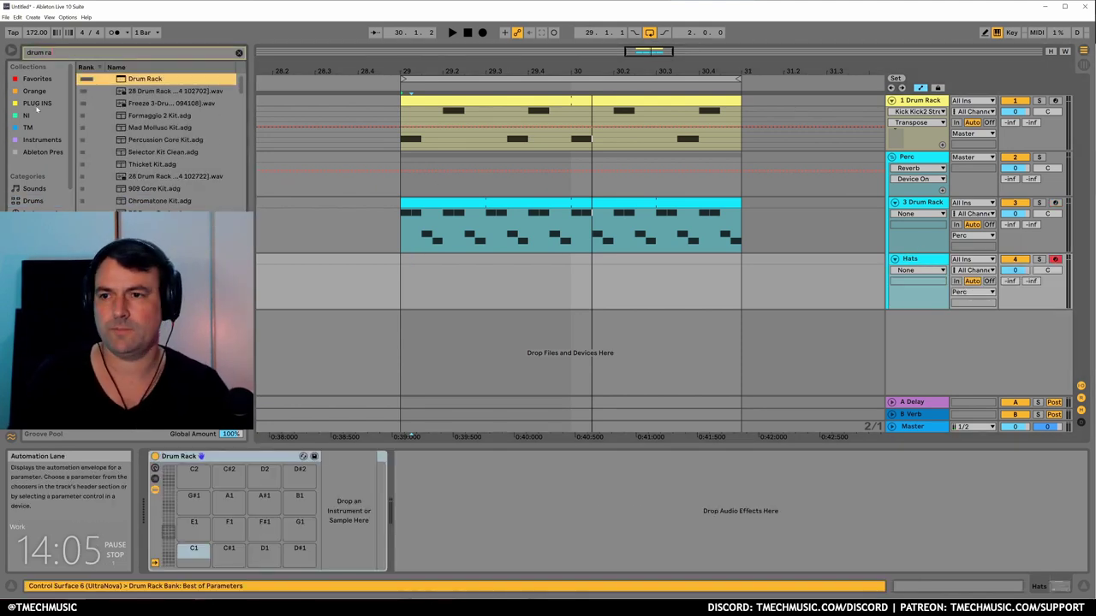
Load the selected hi-hat samples from the Drums category onto the Hats rack's pads, starting at C1.
key(ctrl+f)
key(BackSpace)
click(34, 202)
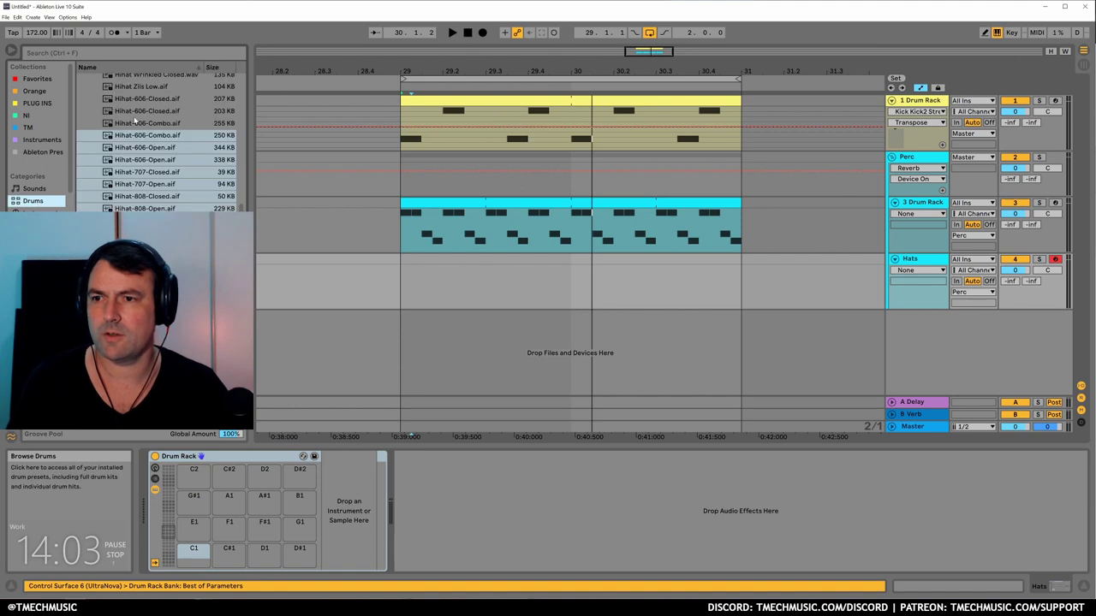
drag(146, 173, 193, 552)
Create a MIDI clip on the Hats track from 29.1.1 to 29.3.1 and set its note grid to 1/16.
click(485, 271)
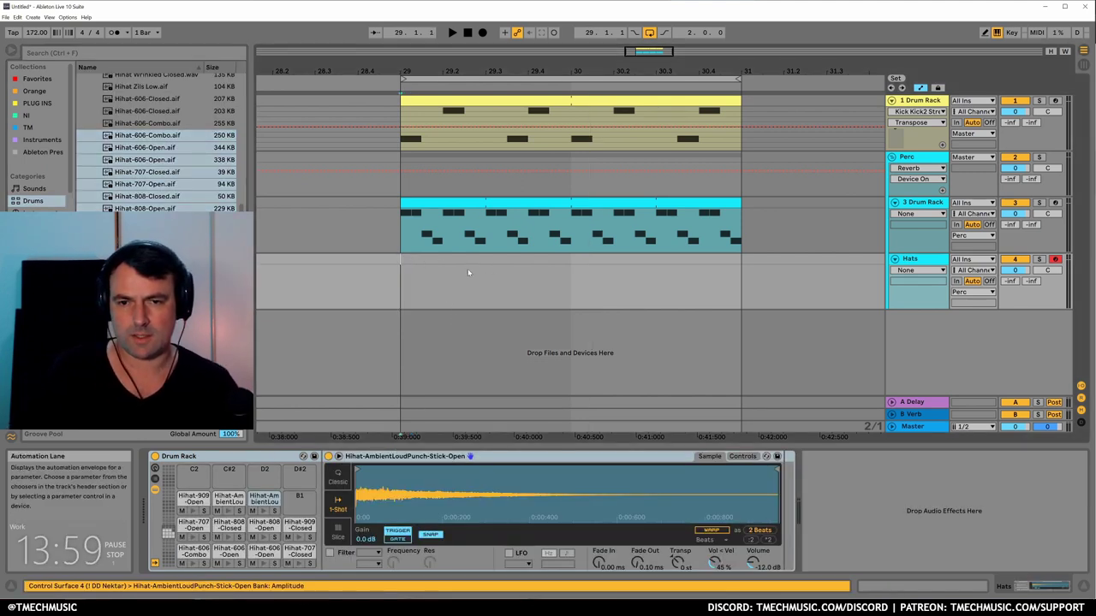
drag(414, 257, 472, 263)
key(ctrl+shift+m)
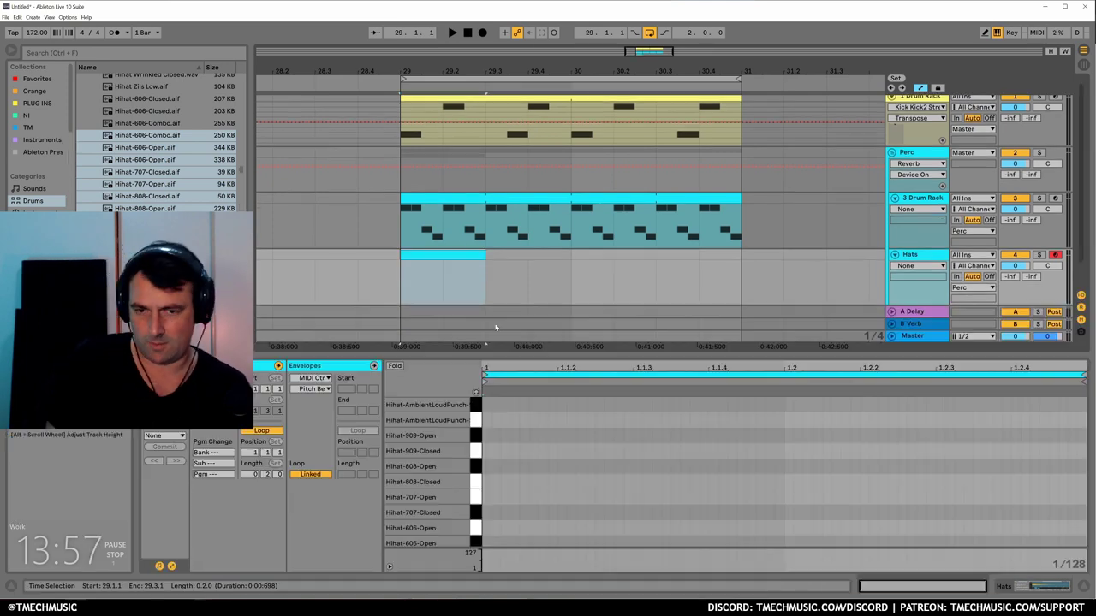
right_click(548, 479)
click(597, 433)
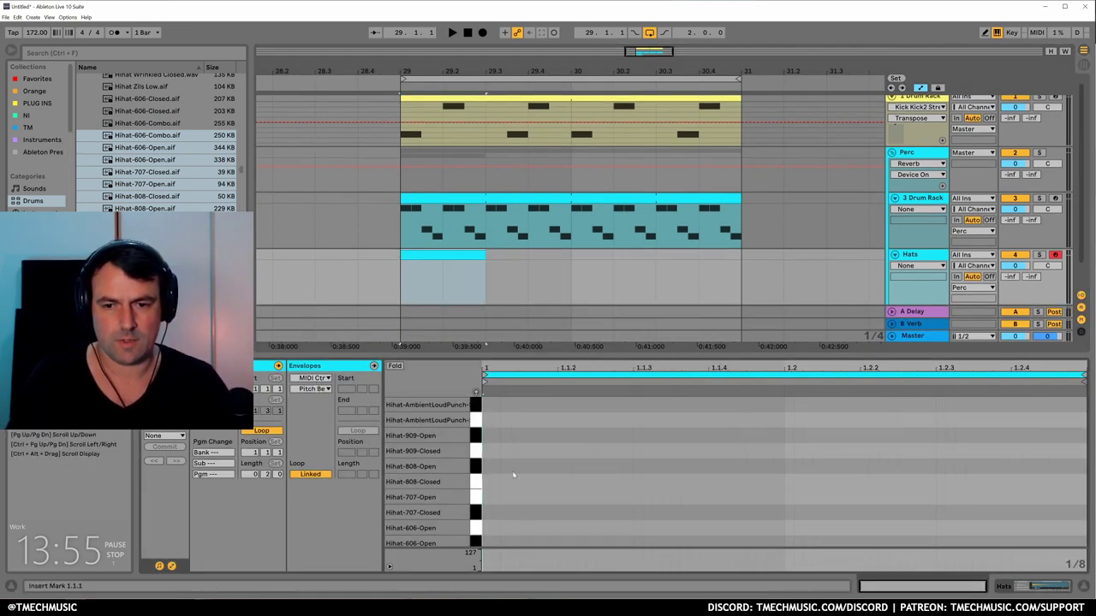
right_click(601, 456)
click(685, 410)
Enter four consecutive 1/16 notes on the A1 Hihat-AmbientLoudPunch row with varied velocities, the third at 29 and the fourth at 66.
double_click(516, 421)
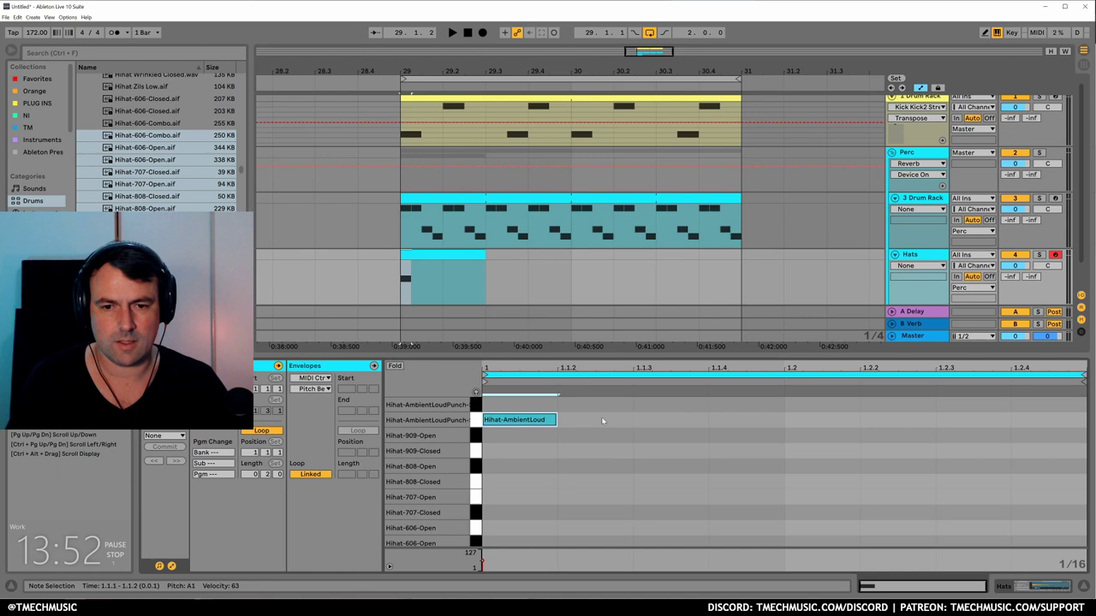
double_click(599, 420)
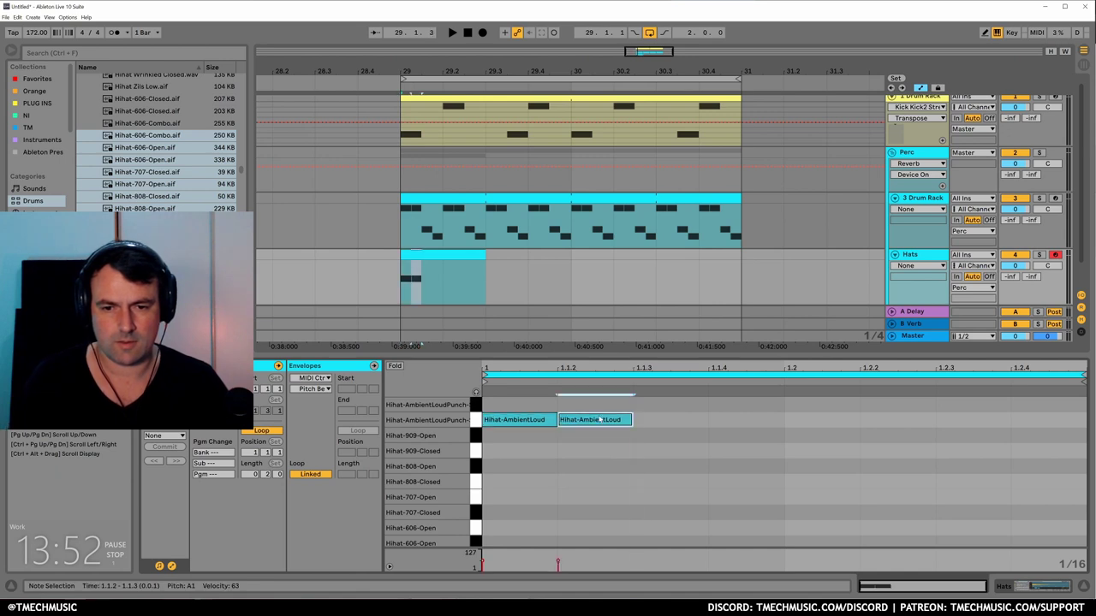
double_click(675, 419)
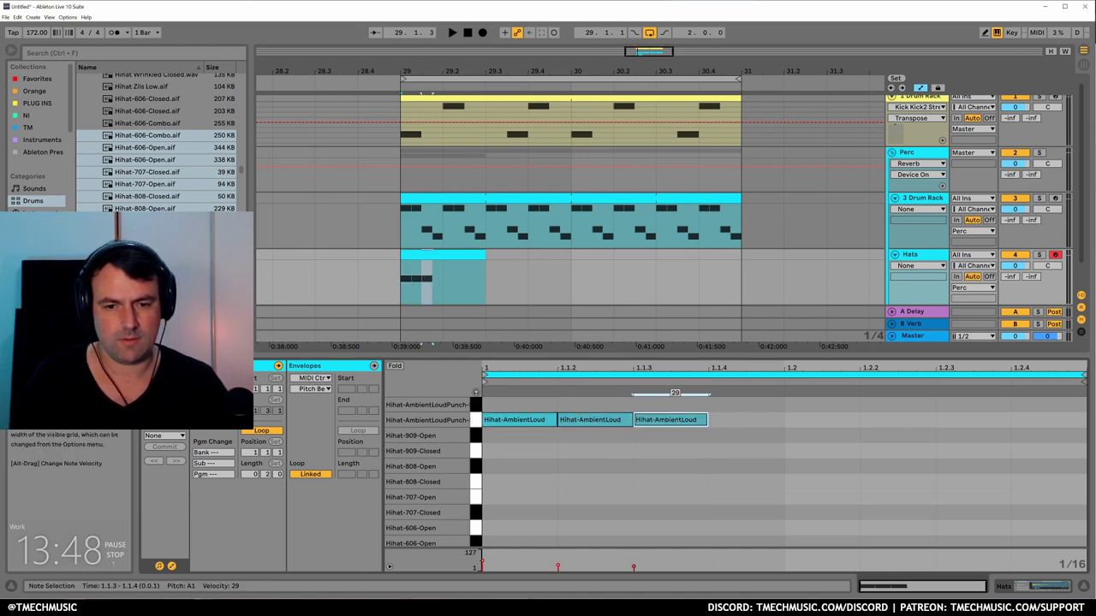
double_click(762, 421)
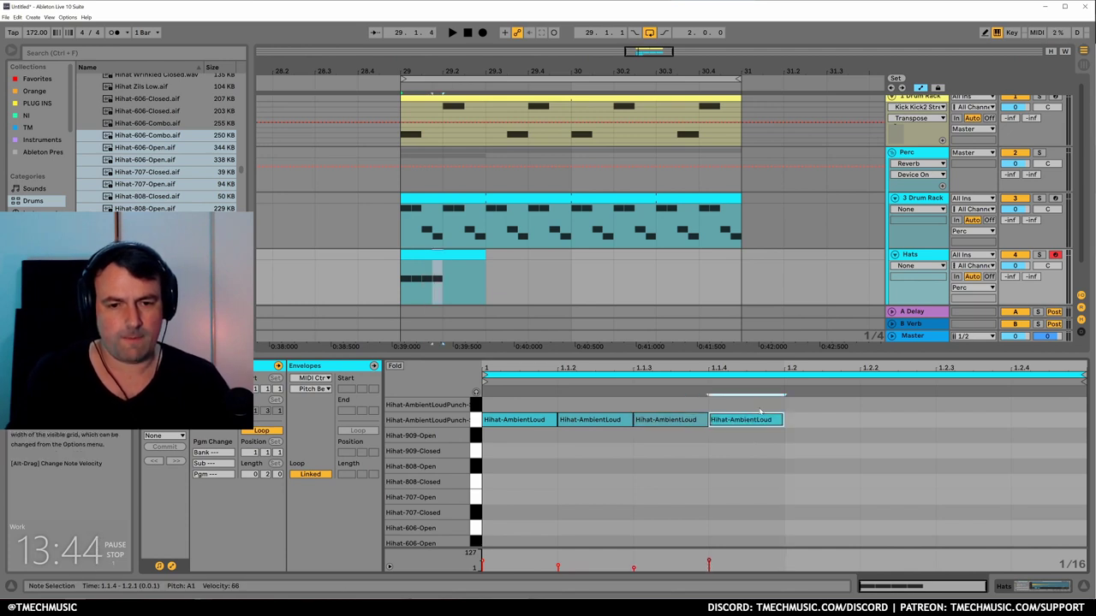
Duplicate the last three hat notes from 1.2.1 onward and add a final note at 1.2.4 to fill the clip.
drag(763, 399, 589, 458)
key(ctrl+d)
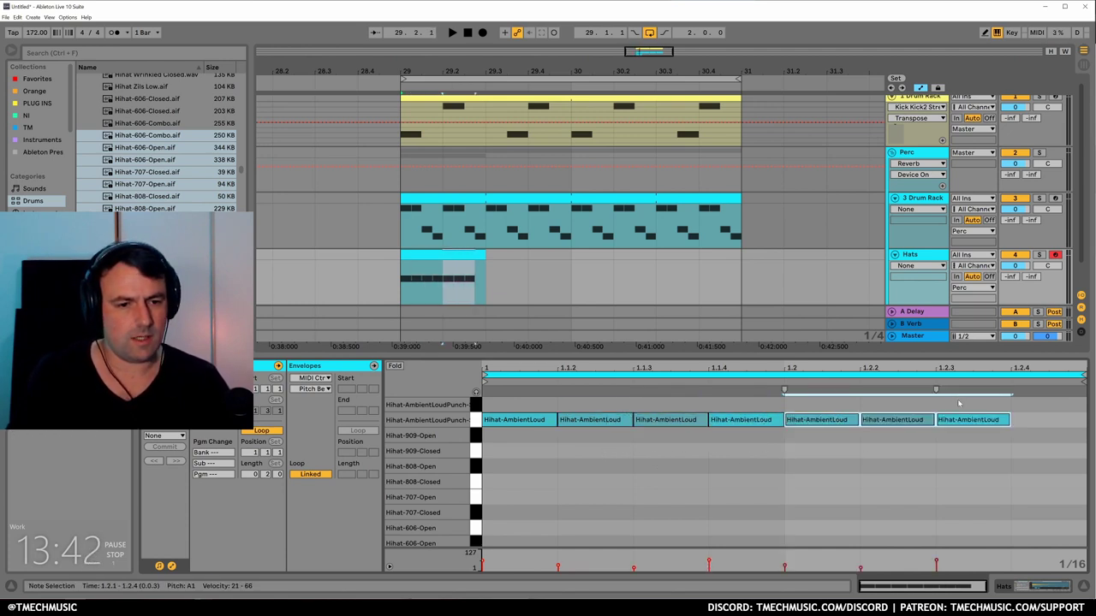
click(959, 403)
double_click(1051, 420)
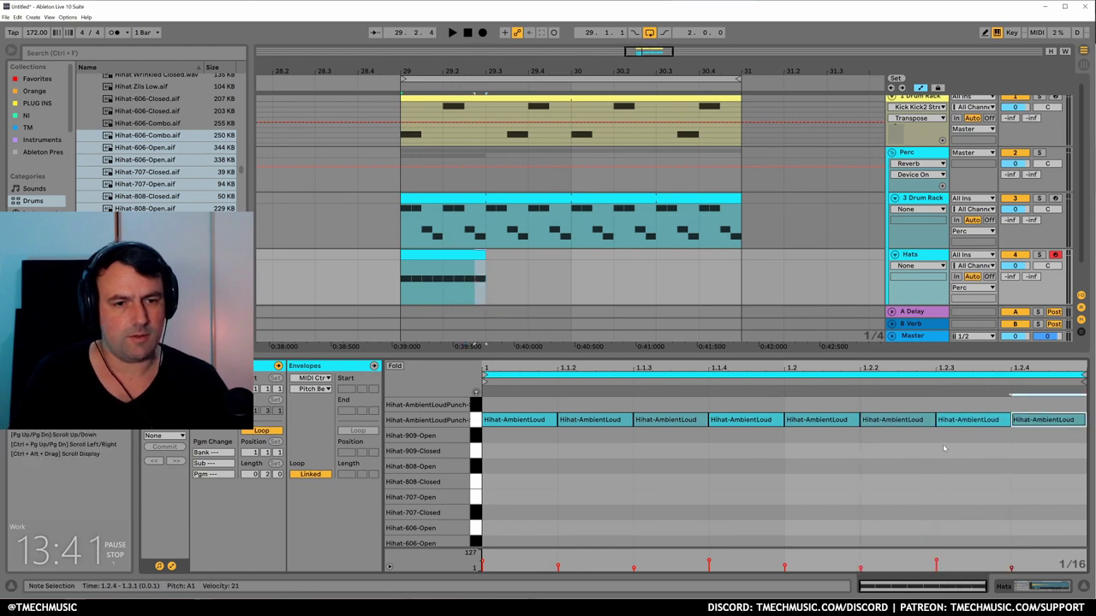
Solo the Hats track, audition the pattern and extend its looped clip to bar 31.
click(1039, 255)
key(space)
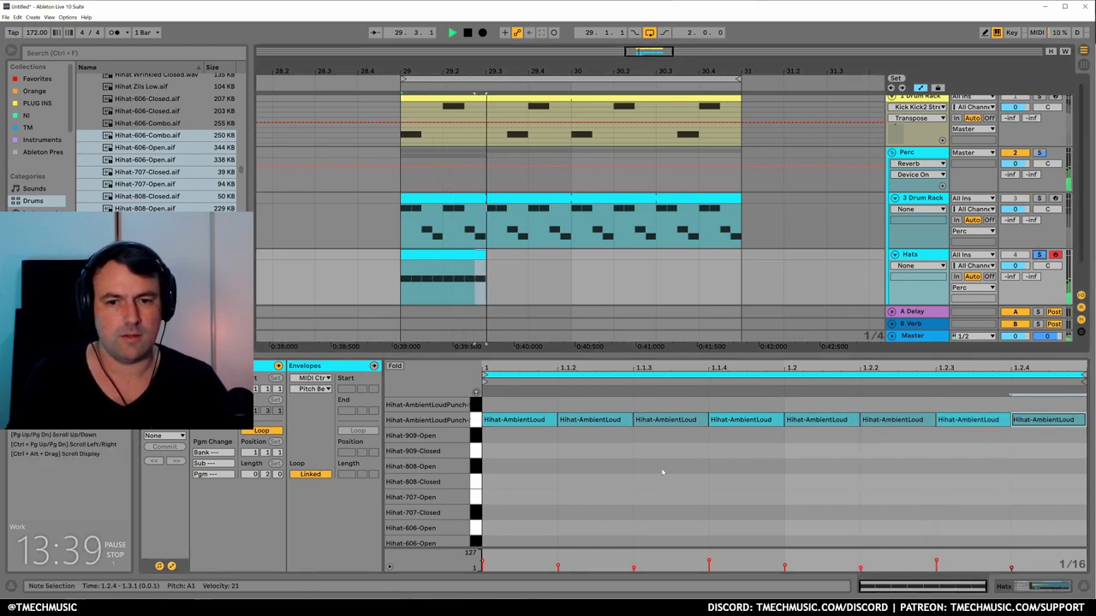
click(482, 277)
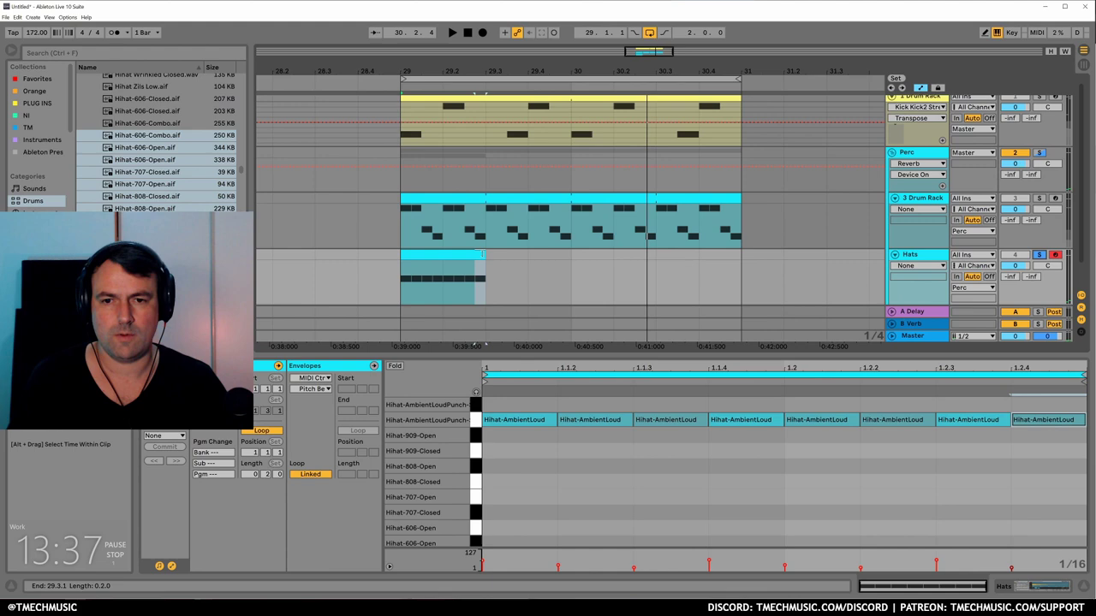
drag(482, 254, 741, 254)
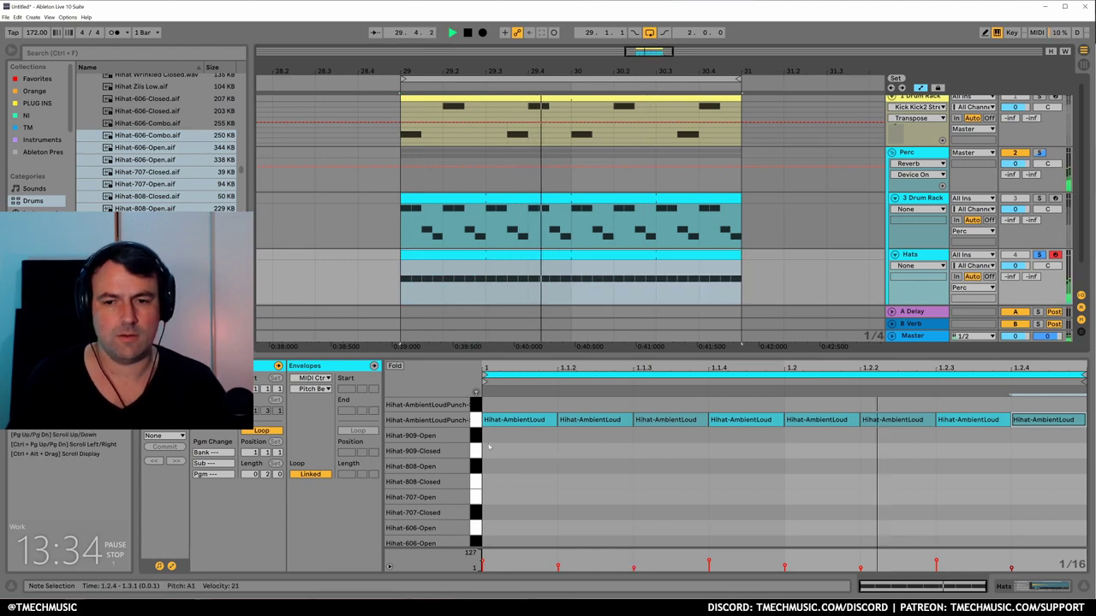
Move all notes in the Hats clip down to the Hihat-909-Closed row during playback.
key(ctrl+a)
key(Down)
key(Down)
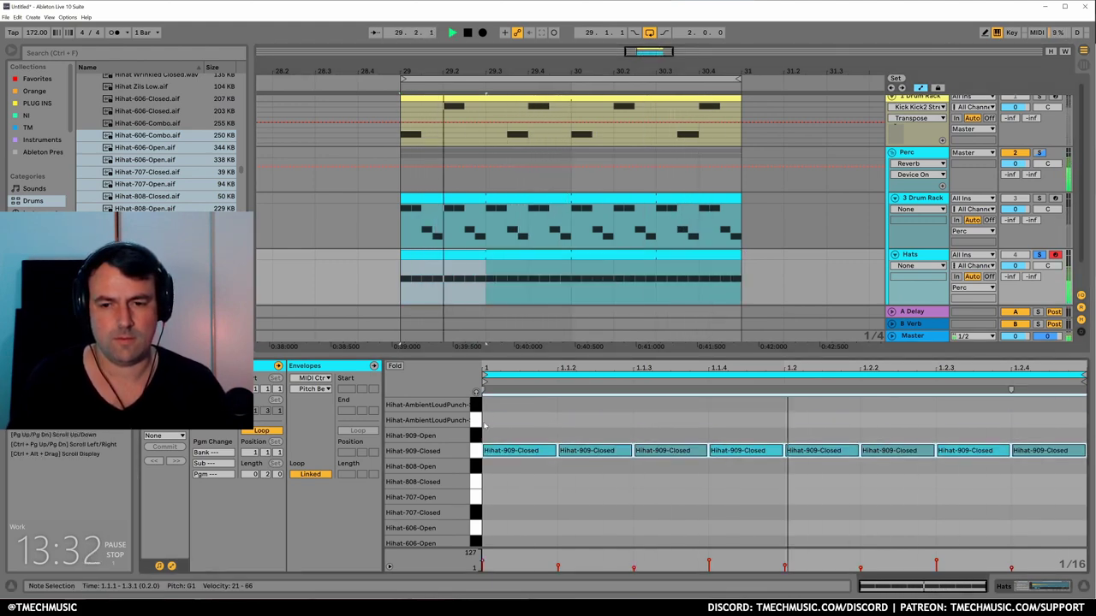
Audition lower rows for the Hats clip's notes during playback and leave them all on the Hihat-808-Closed row.
key(Down)
key(Down)
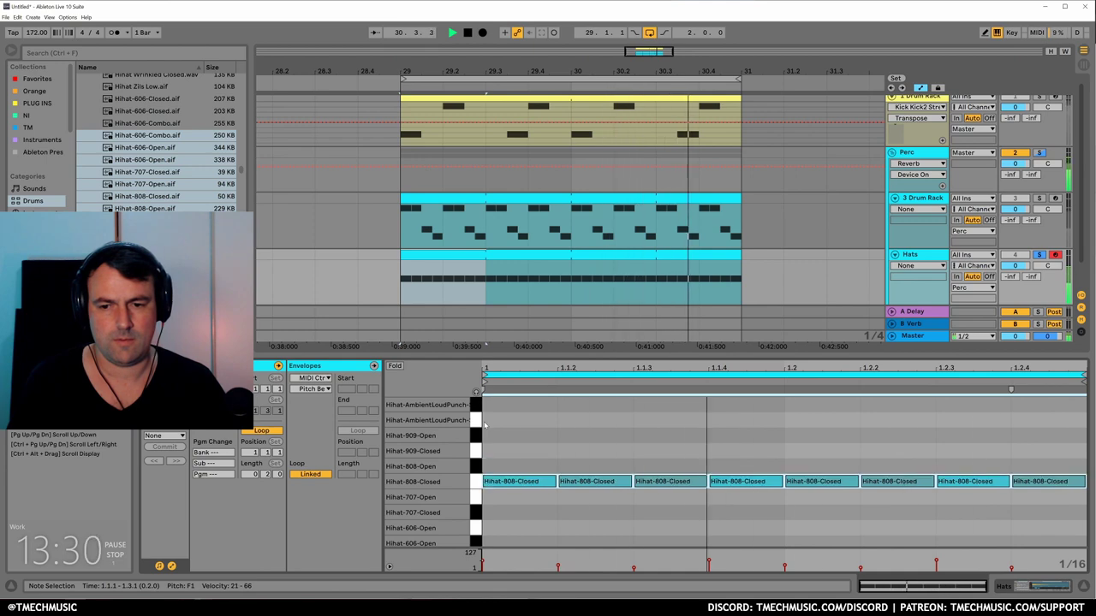
key(Down)
key(Down)
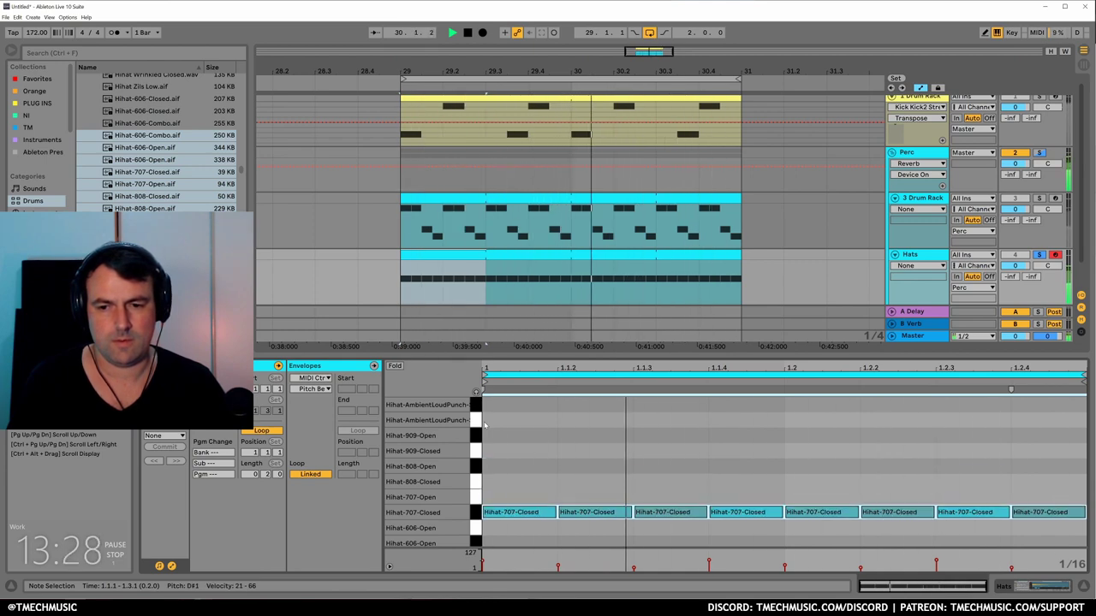
key(Up)
key(Up)
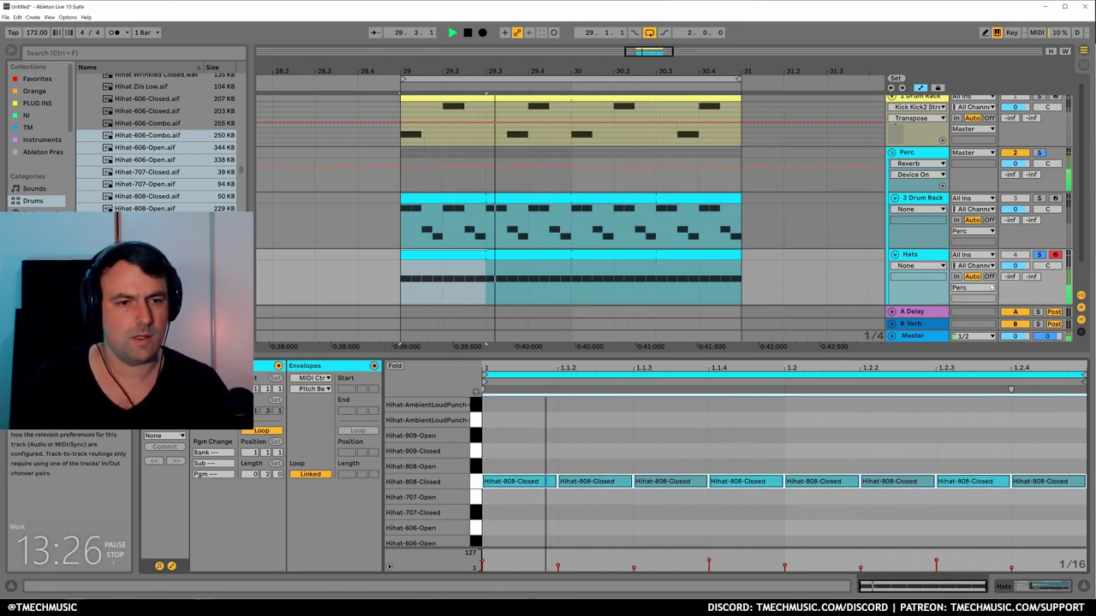
Turn off the solo on the Hats track and play the hats together with the other drum tracks.
click(870, 430)
key(space)
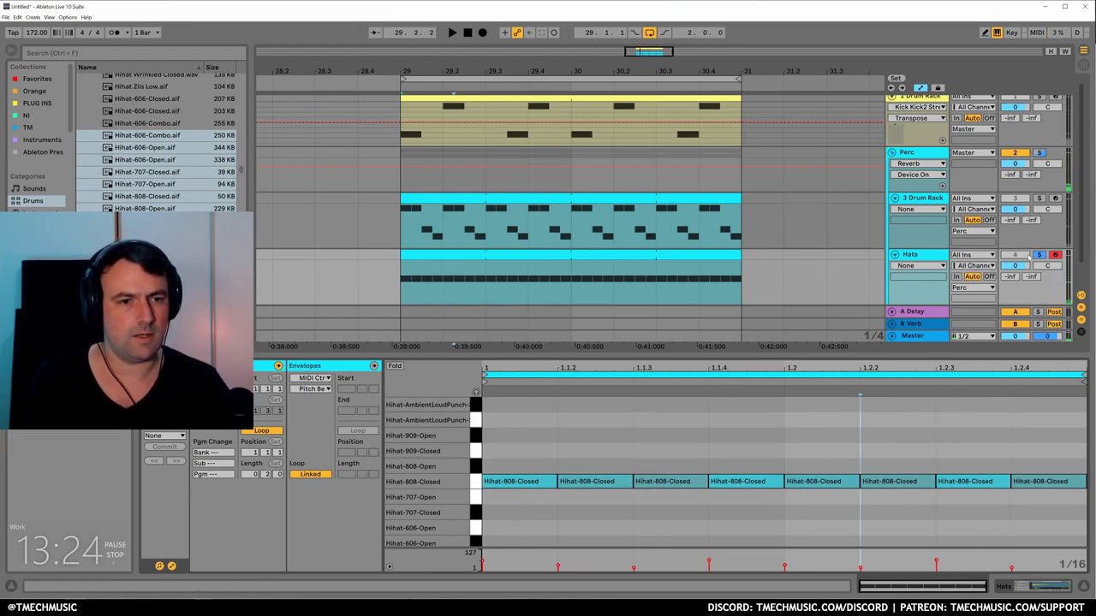
key(space)
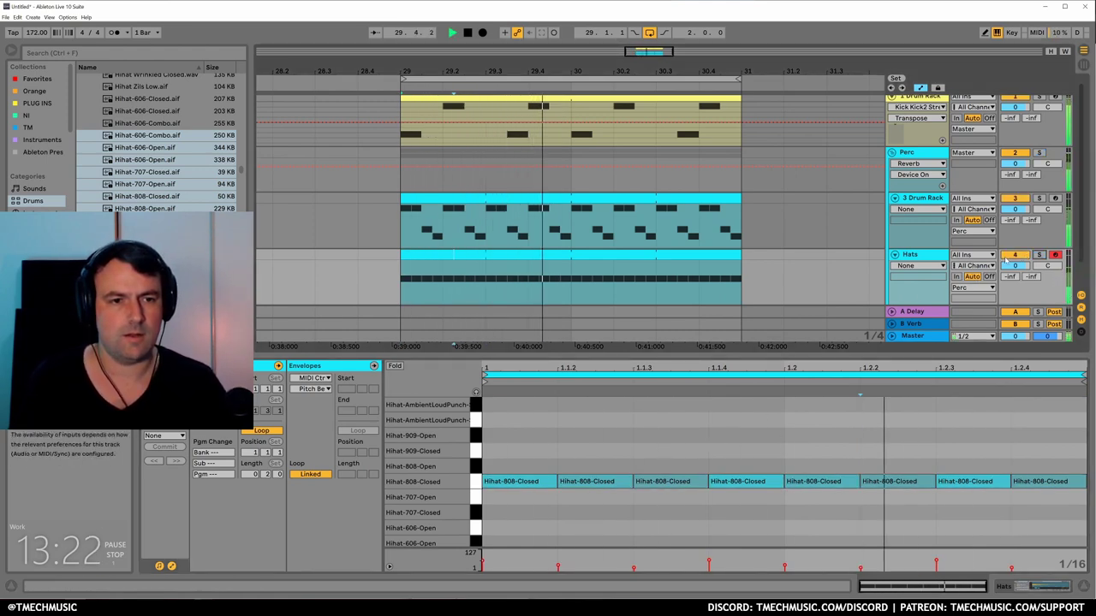
click(1007, 256)
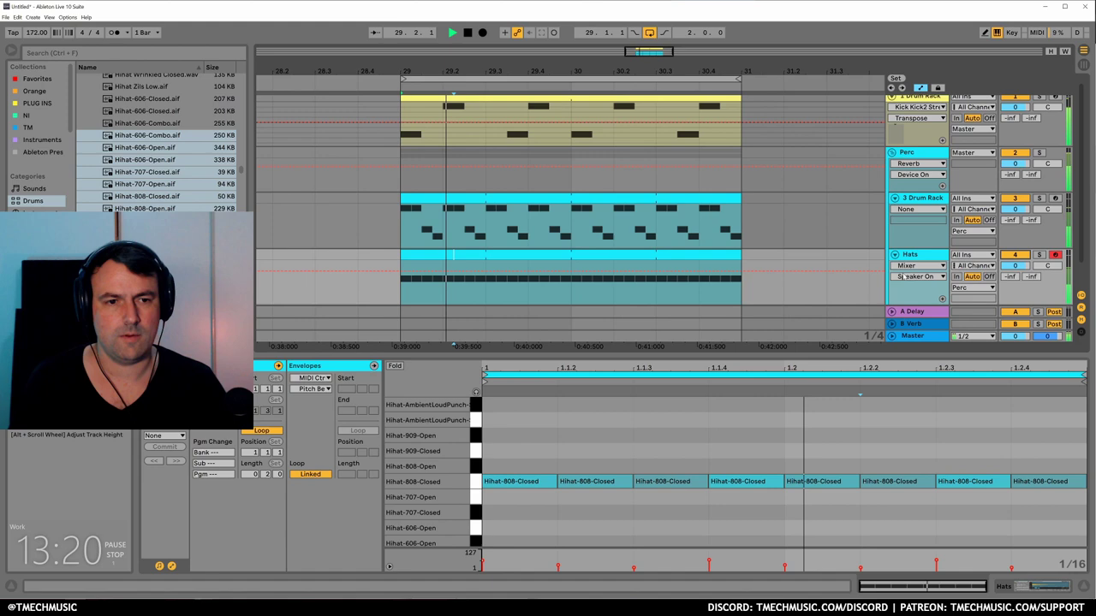
Add a Saturator to the Hats track and set its Drive to 10.9 dB while auditioning.
key(space)
key(ctrl+f)
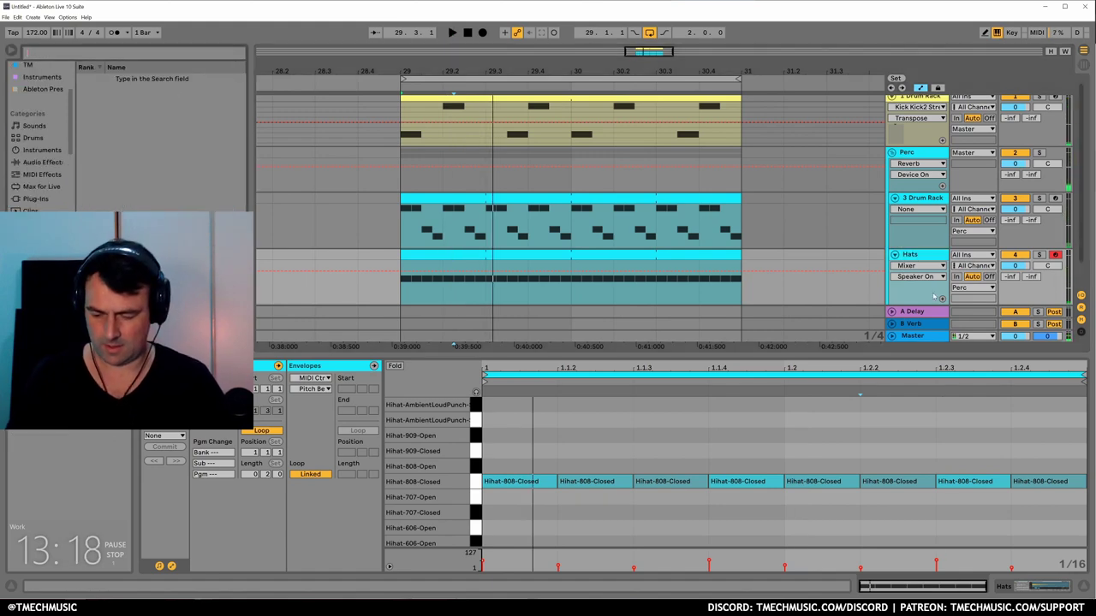
text(sat)
key(Down)
key(Return)
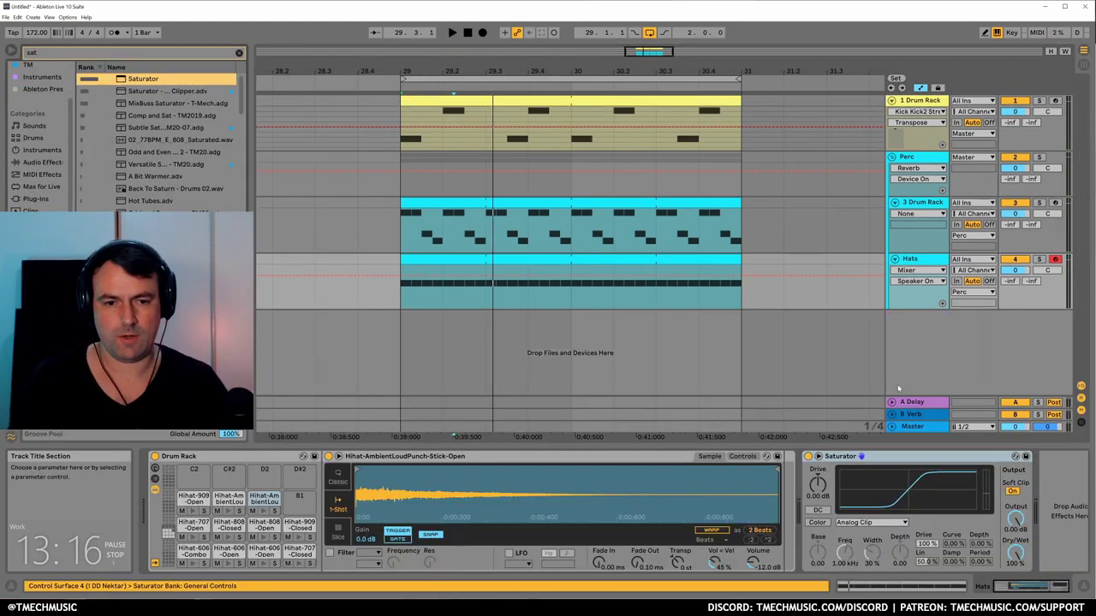
drag(820, 488, 821, 446)
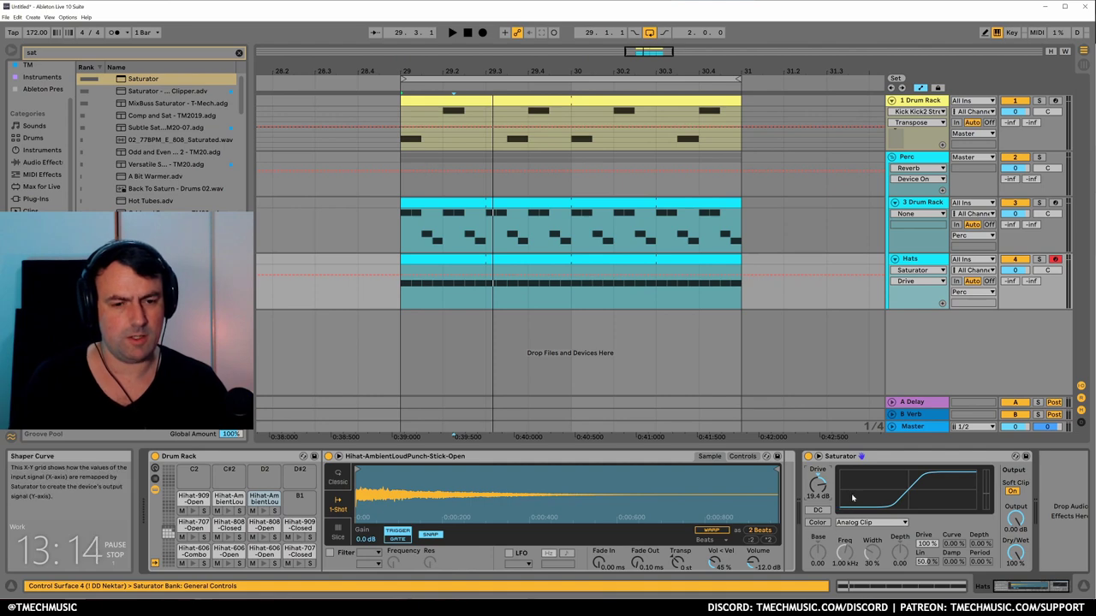
key(space)
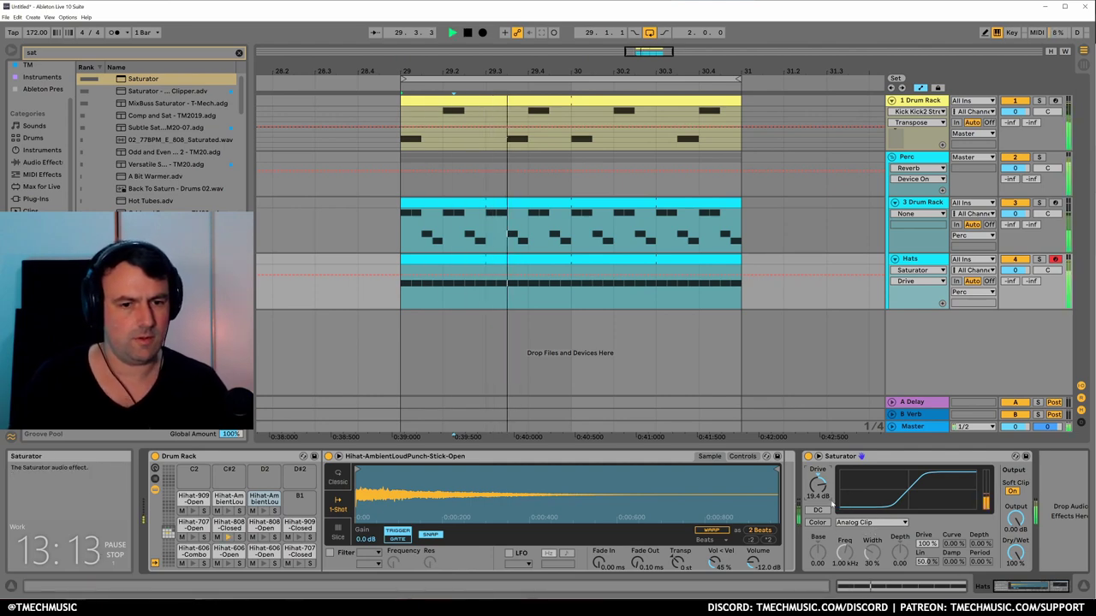
drag(817, 486, 818, 497)
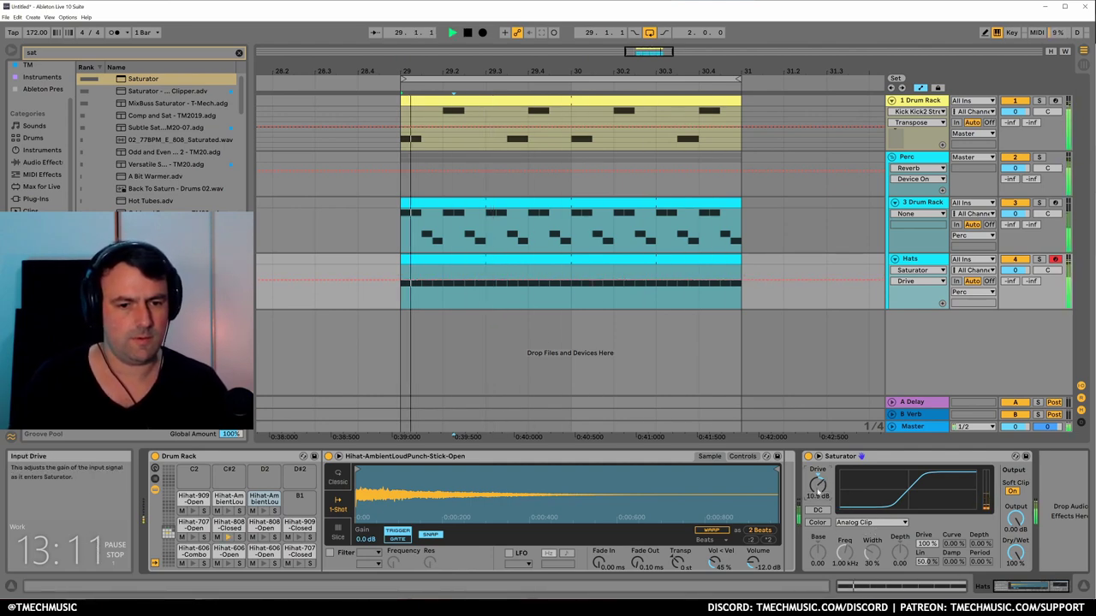
key(space)
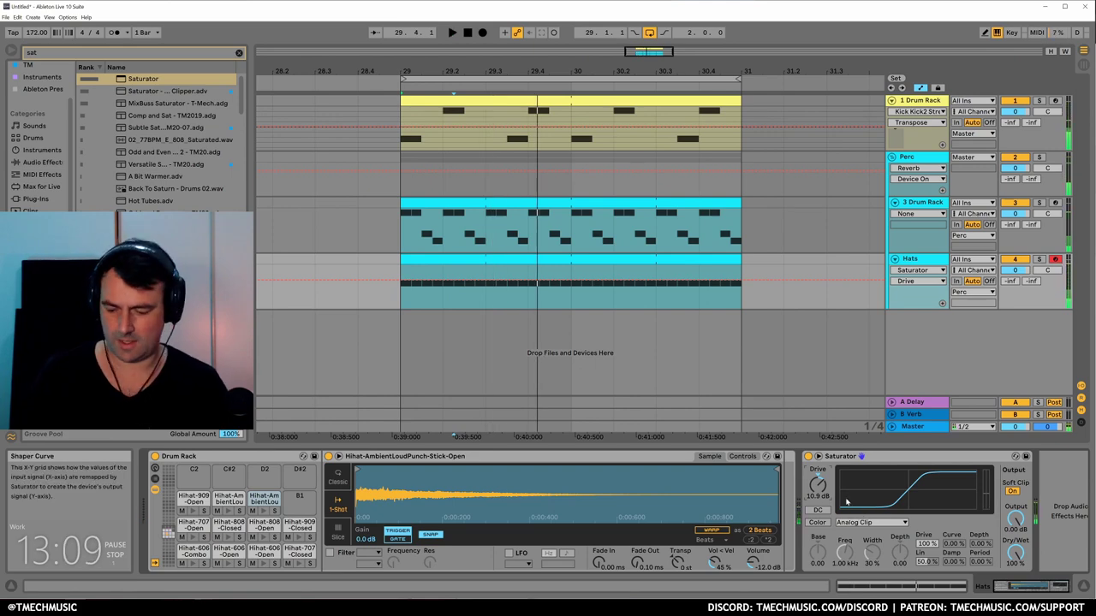
Try an EQ Eight on the Hats track with band 2 cutting lows at 539 Hz, audition it and delete the device.
key(ctrl+f)
text(eq)
key(Down)
key(Return)
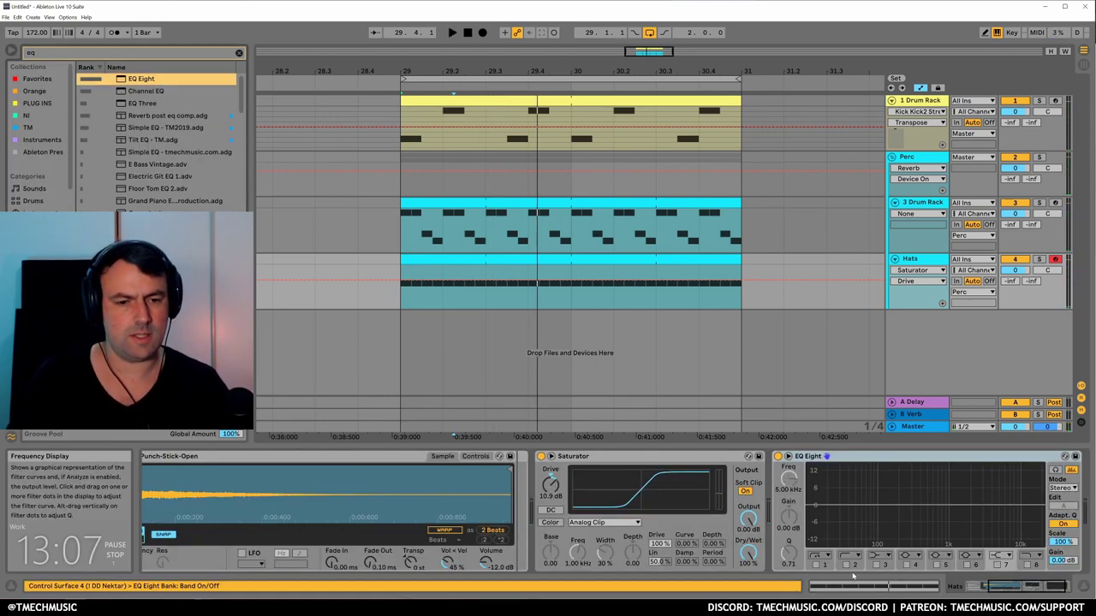
click(846, 566)
key(space)
drag(900, 515, 930, 517)
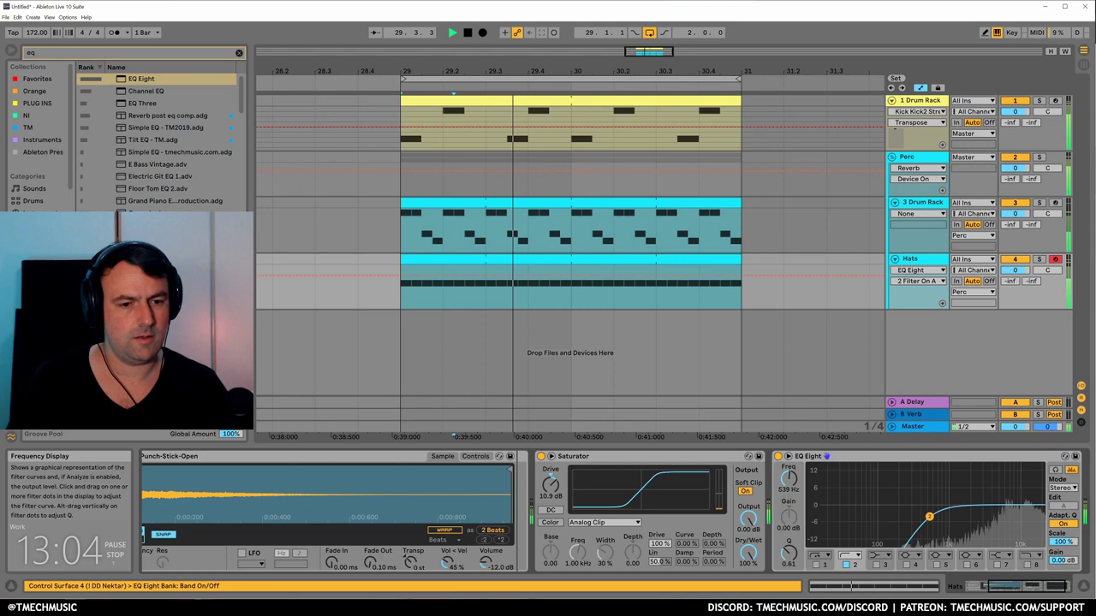
key(space)
click(809, 455)
key(Delete)
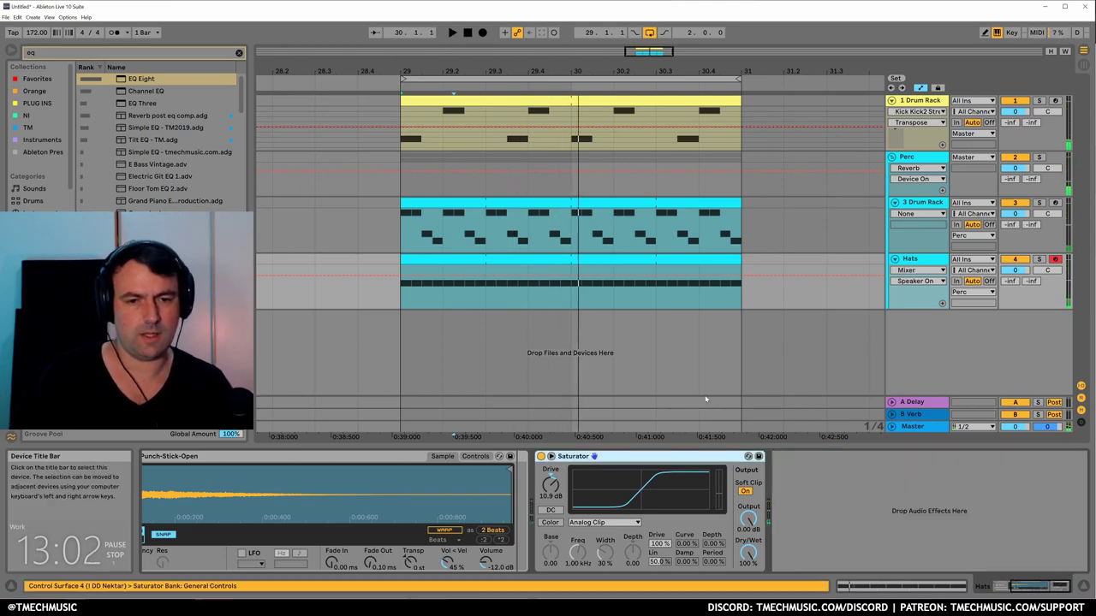
Collapse the Perc group and fold the 1 Drum Rack track.
click(909, 157)
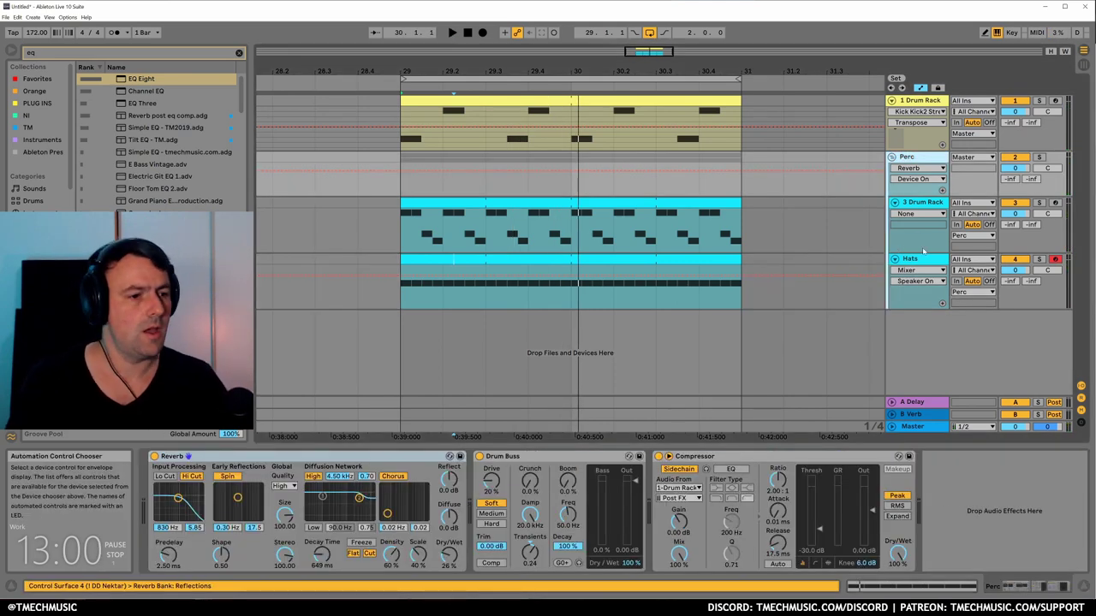
click(891, 156)
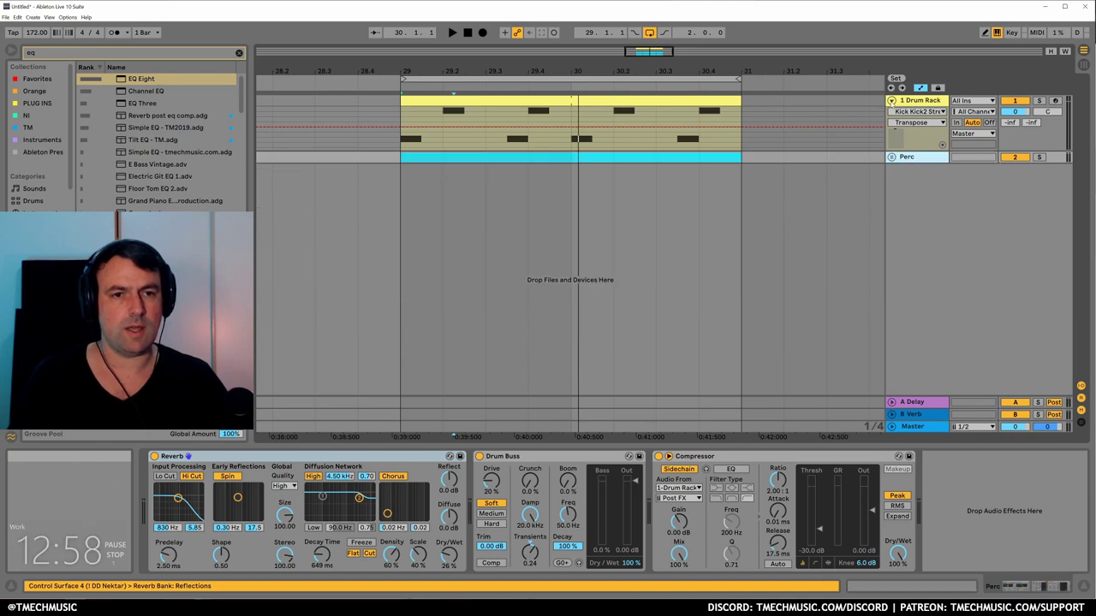
click(891, 100)
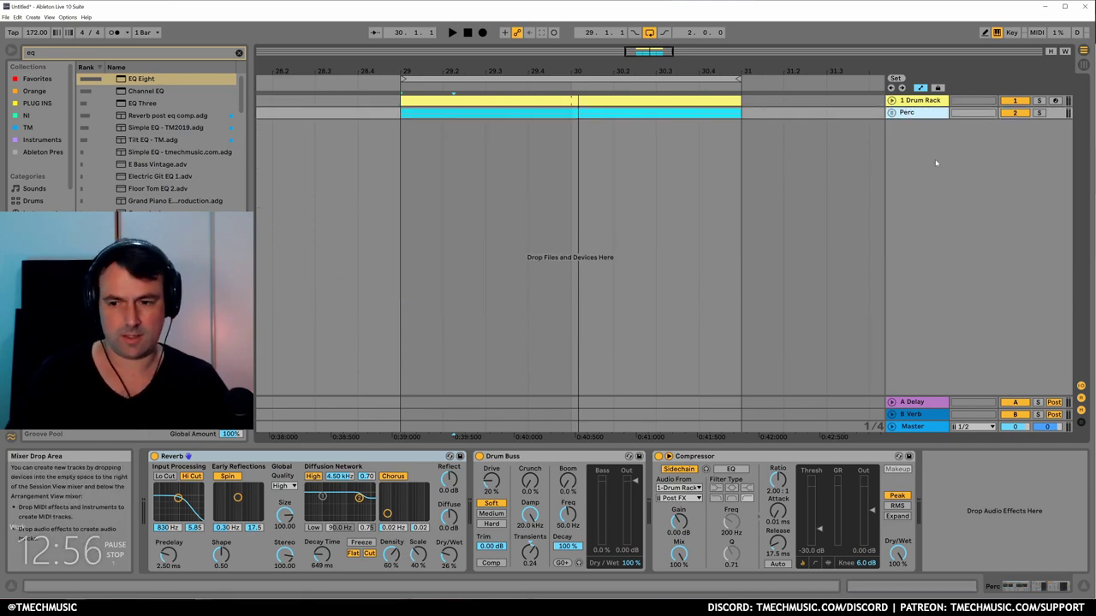
Browse the Drums library's kit presets and load the Heritage Kit onto a new track below the Perc group.
key(ctrl+f)
key(BackSpace)
click(33, 200)
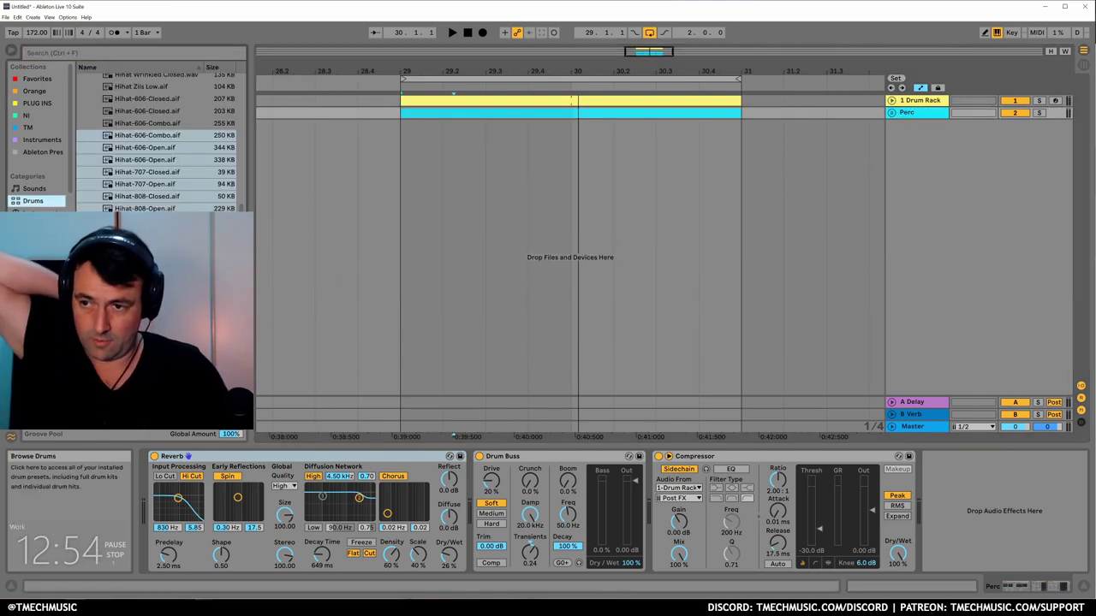
scroll(112, 167, up, 10)
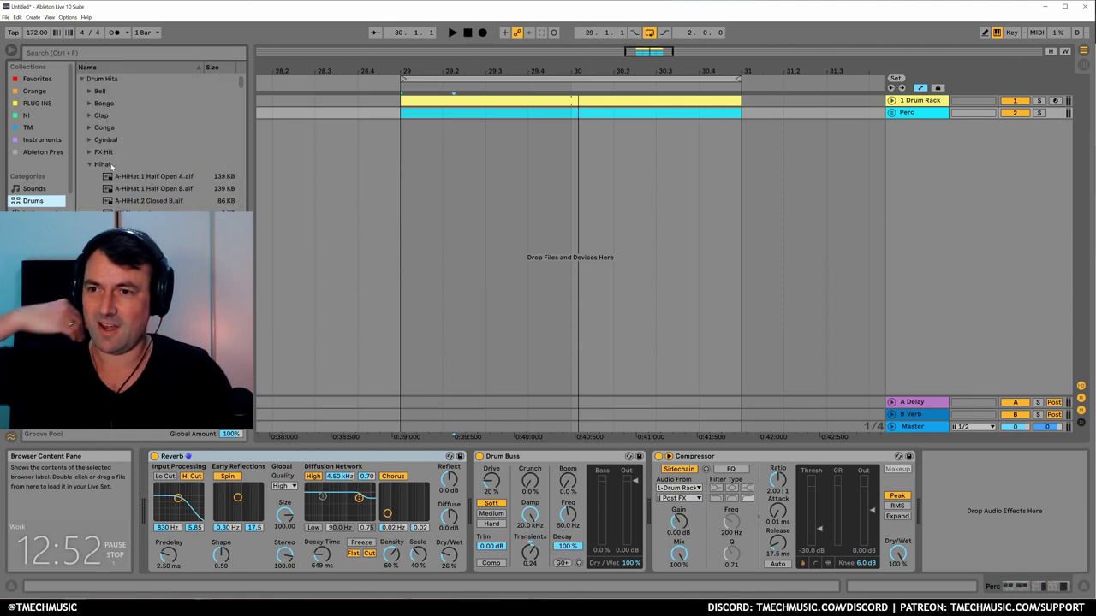
click(81, 79)
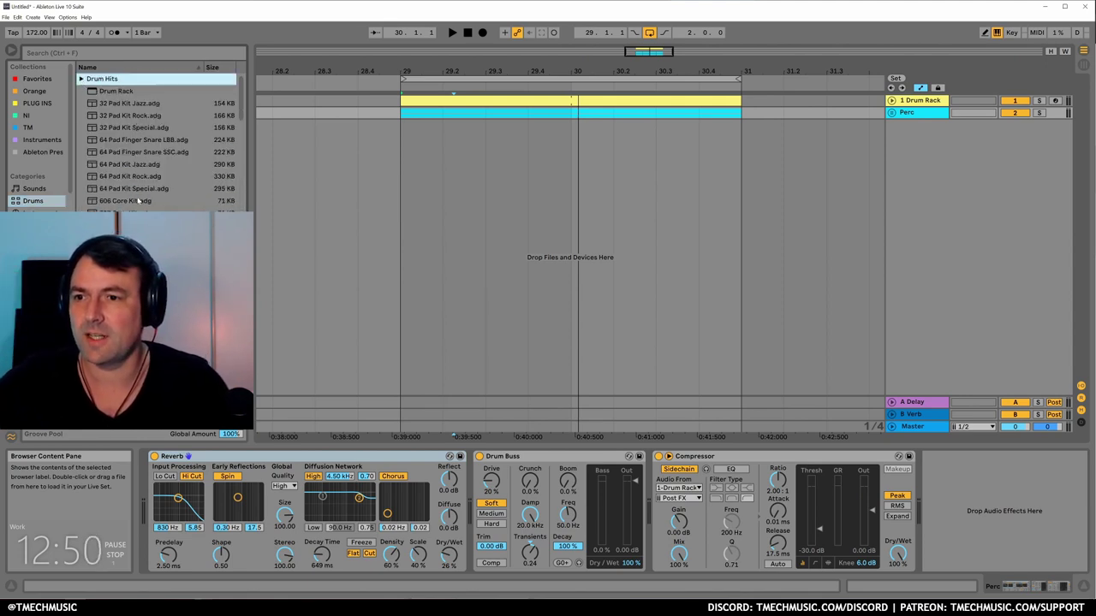
scroll(231, 105, down, 10)
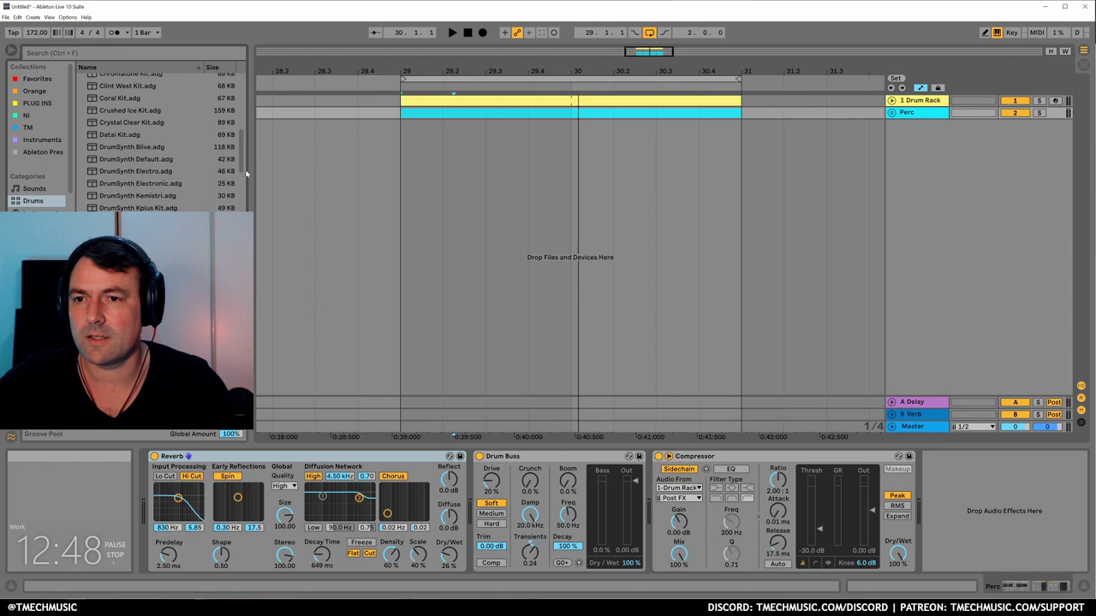
scroll(163, 141, down, 1)
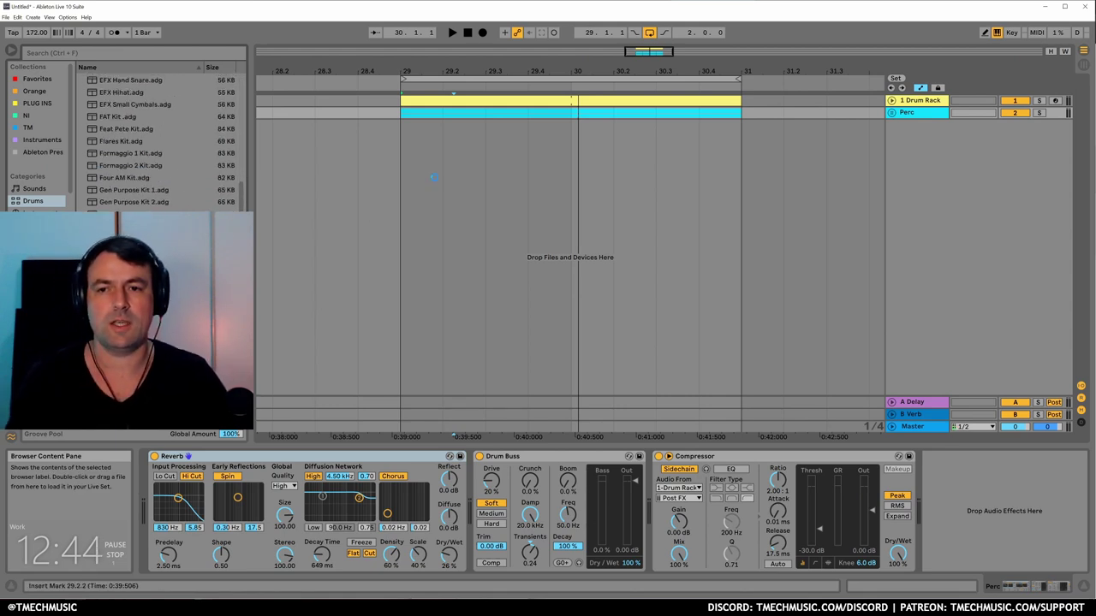
drag(406, 141, 428, 133)
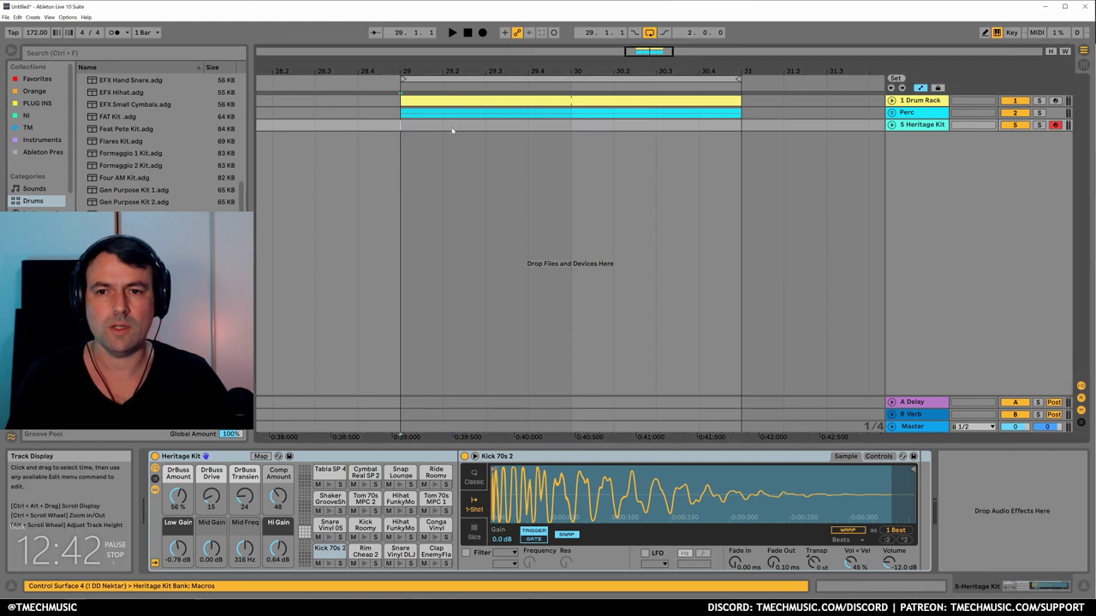
Solo the Heritage Kit track and create an empty MIDI clip on it from 29.1.1 to 29.3.1.
click(1039, 125)
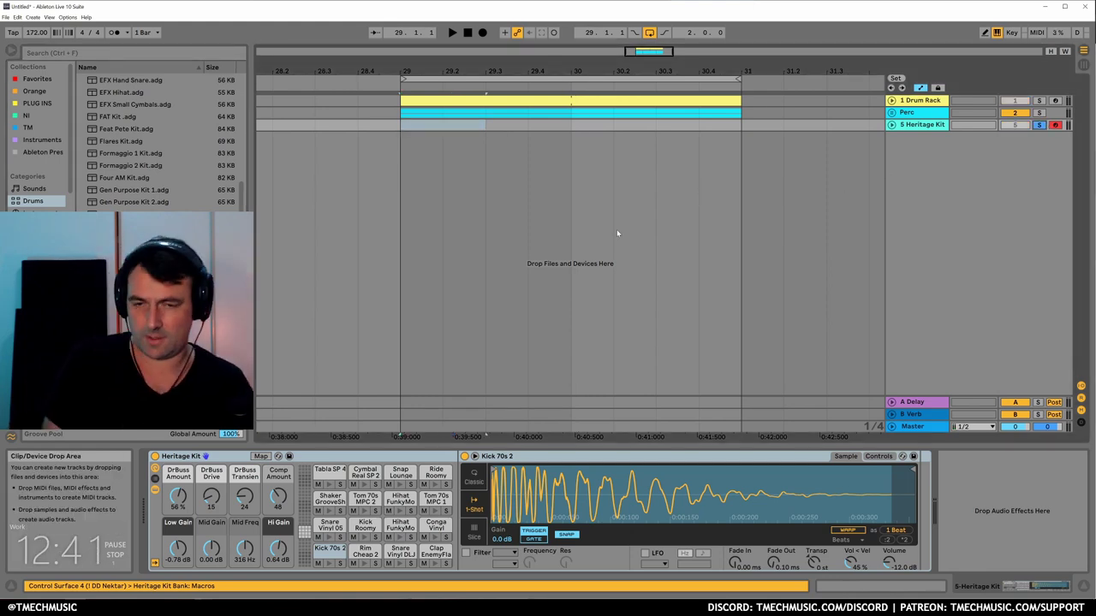
drag(406, 127, 468, 130)
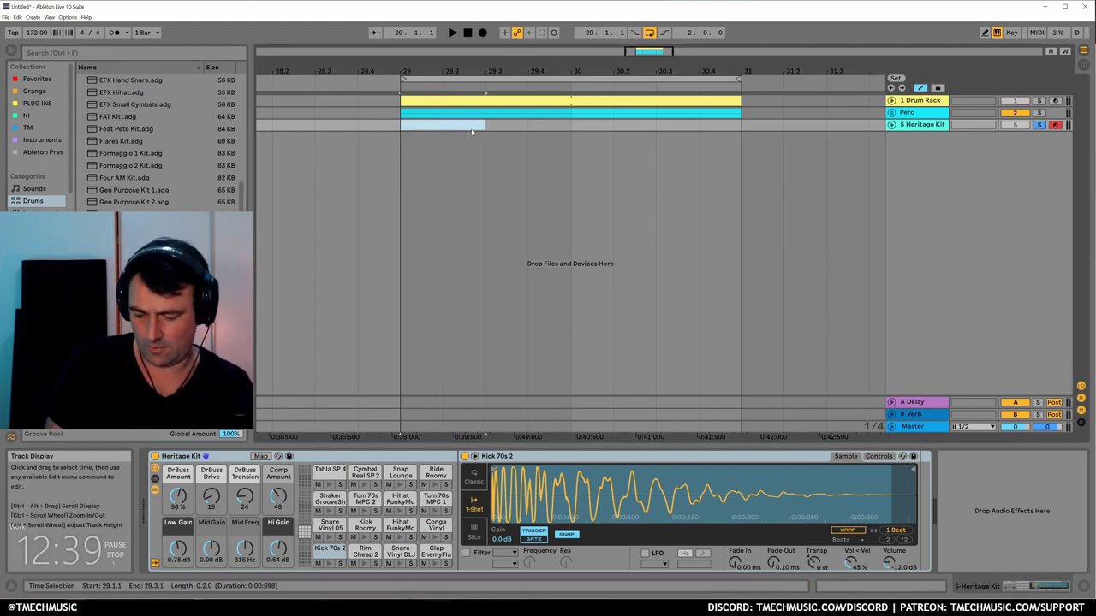
key(ctrl+shift+m)
On a fixed 1/4 grid, enter a Kick 70s 2 note at 1.1 and a Snare Vinyl DLJ 2 note at 1.2.
right_click(579, 438)
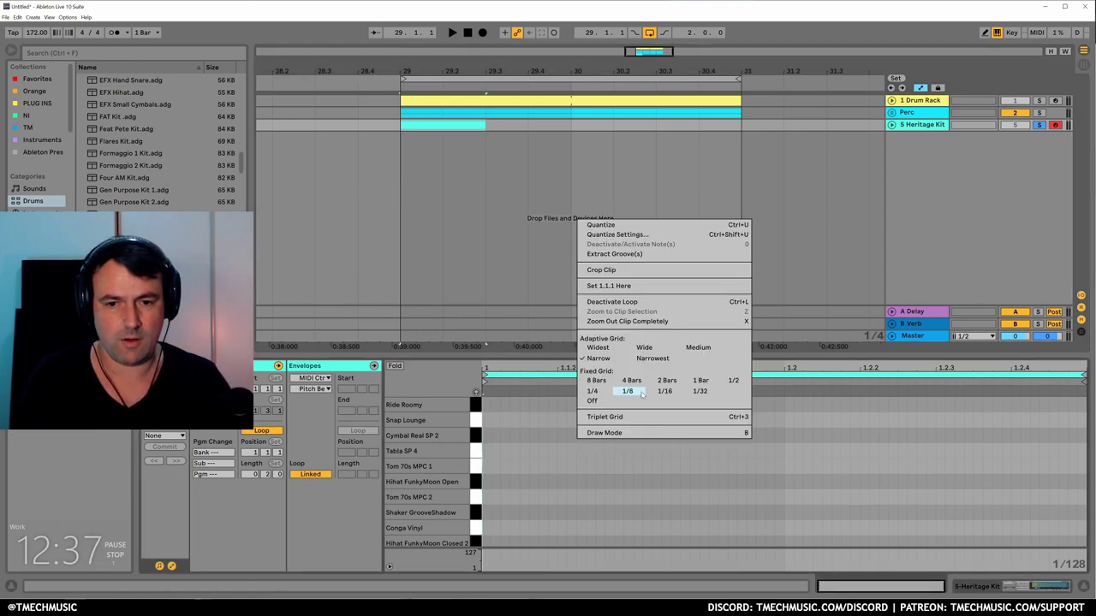
click(630, 393)
right_click(576, 471)
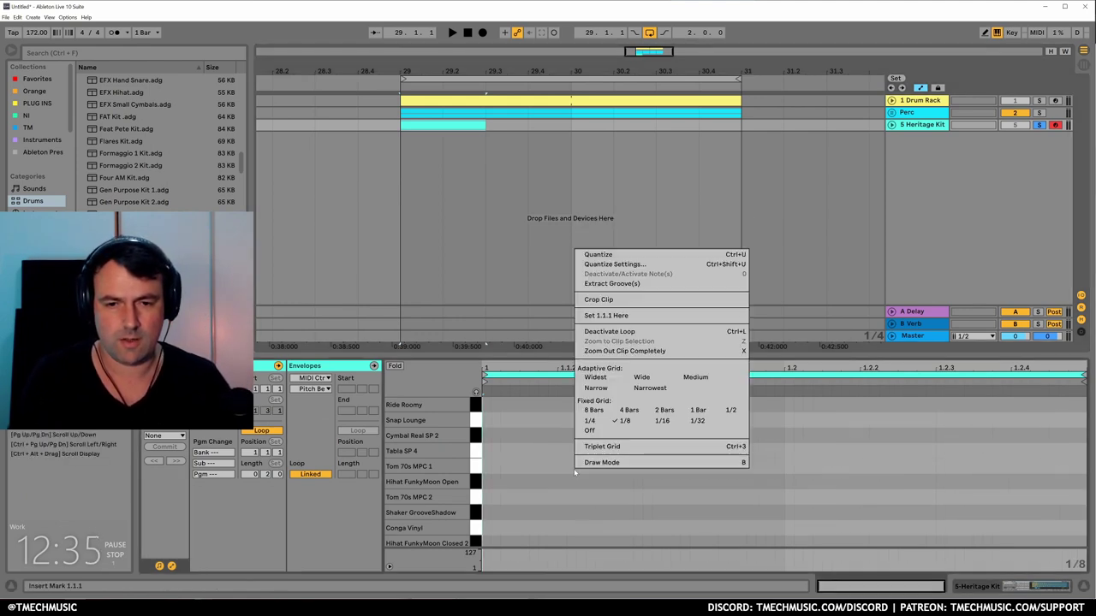
click(590, 420)
scroll(522, 527, down, 4)
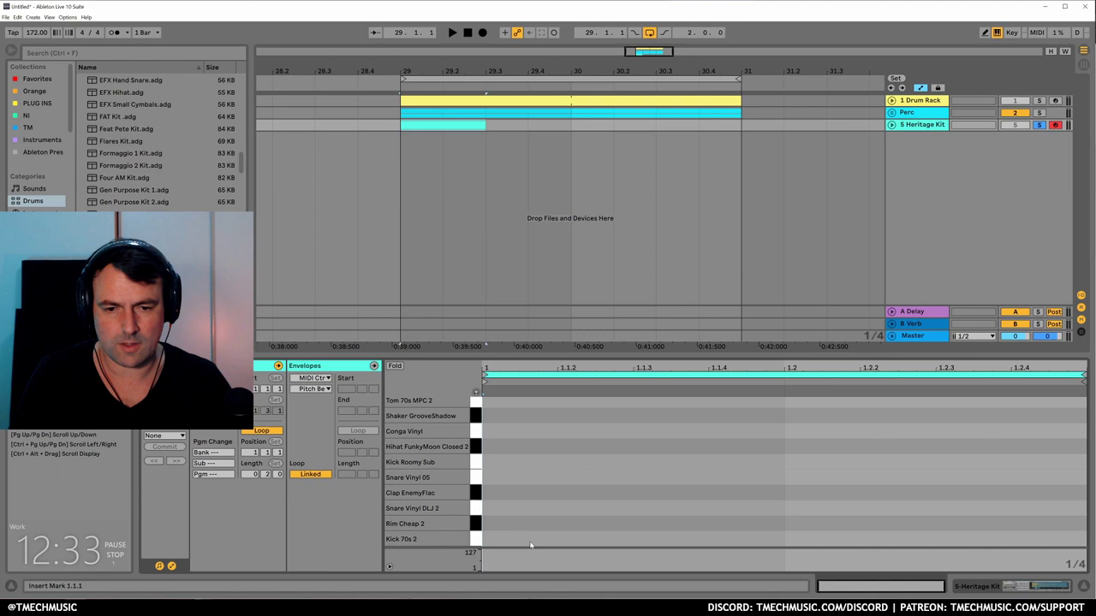
double_click(530, 541)
double_click(829, 511)
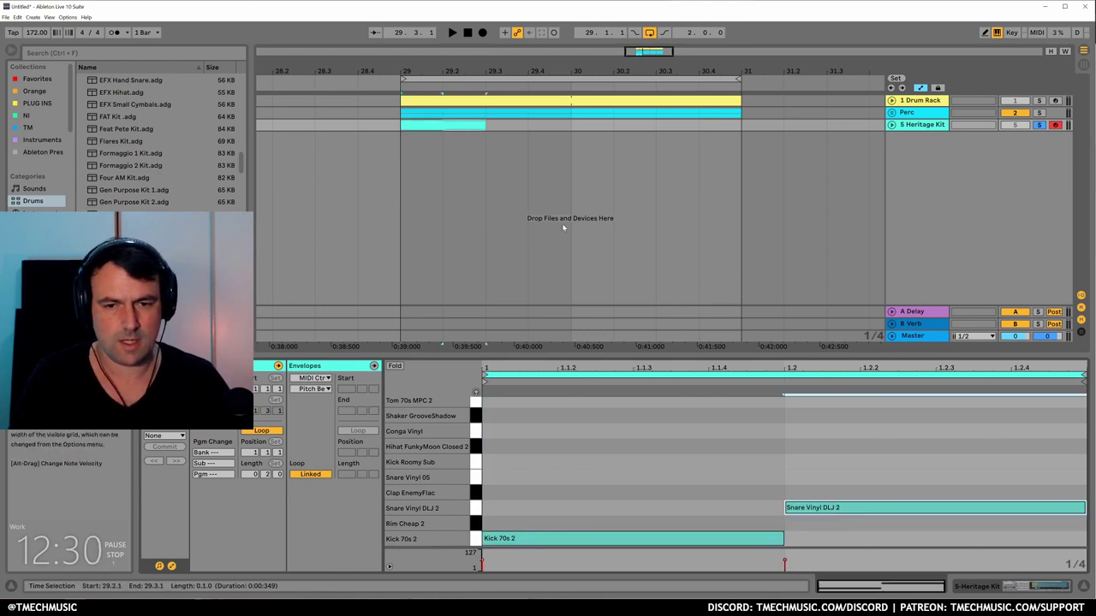
Extend the Heritage Kit clip to bar 30 as one consolidated clip and move its second kick note to 1.3.3.
drag(485, 125, 548, 126)
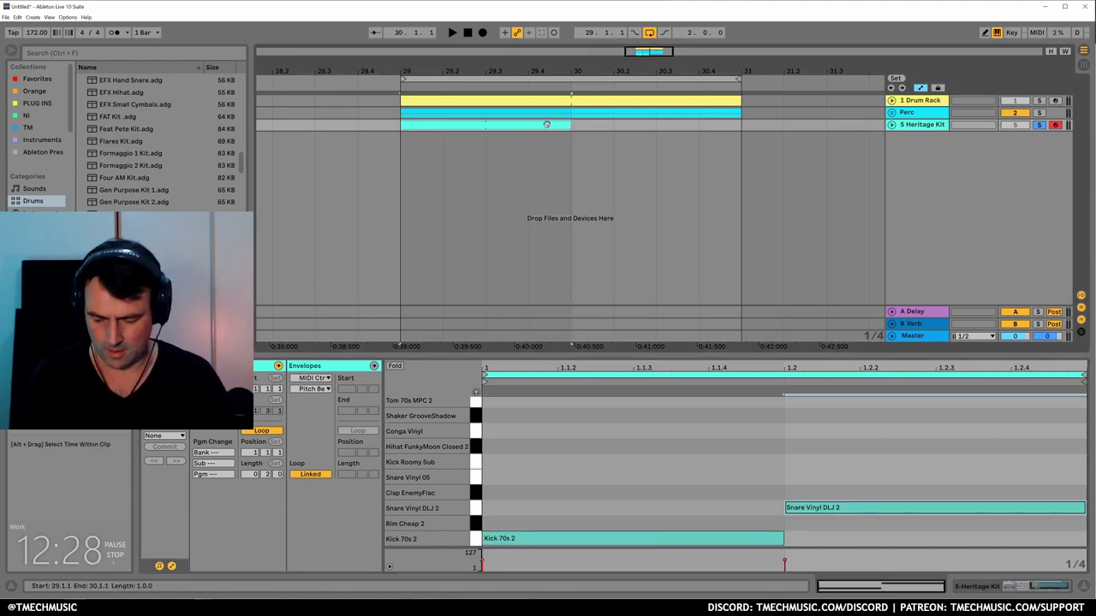
key(ctrl+j)
click(851, 538)
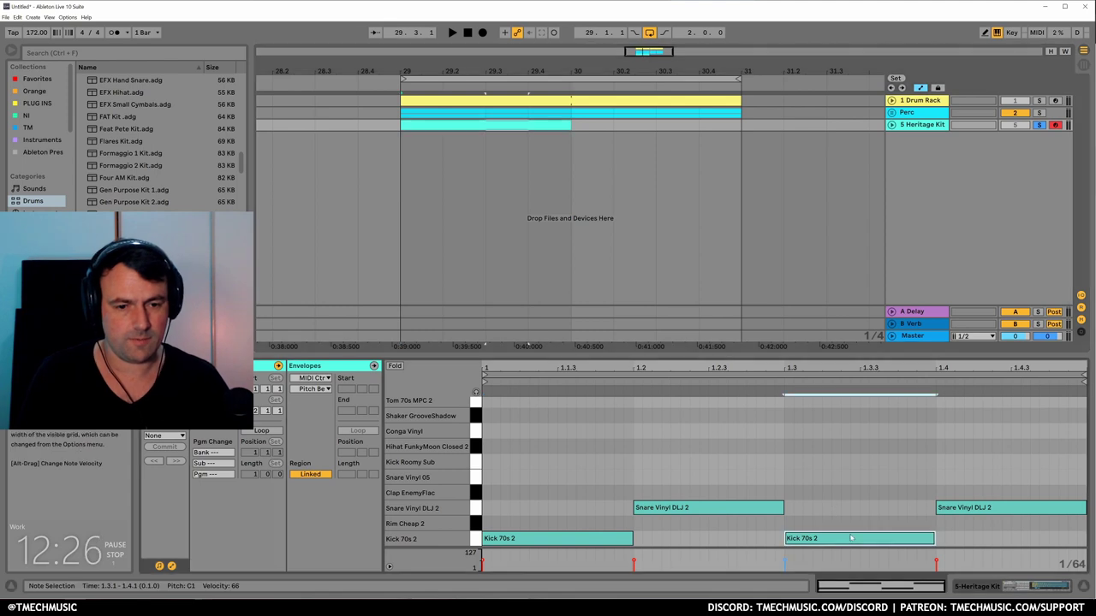
click(868, 509)
drag(879, 541, 955, 540)
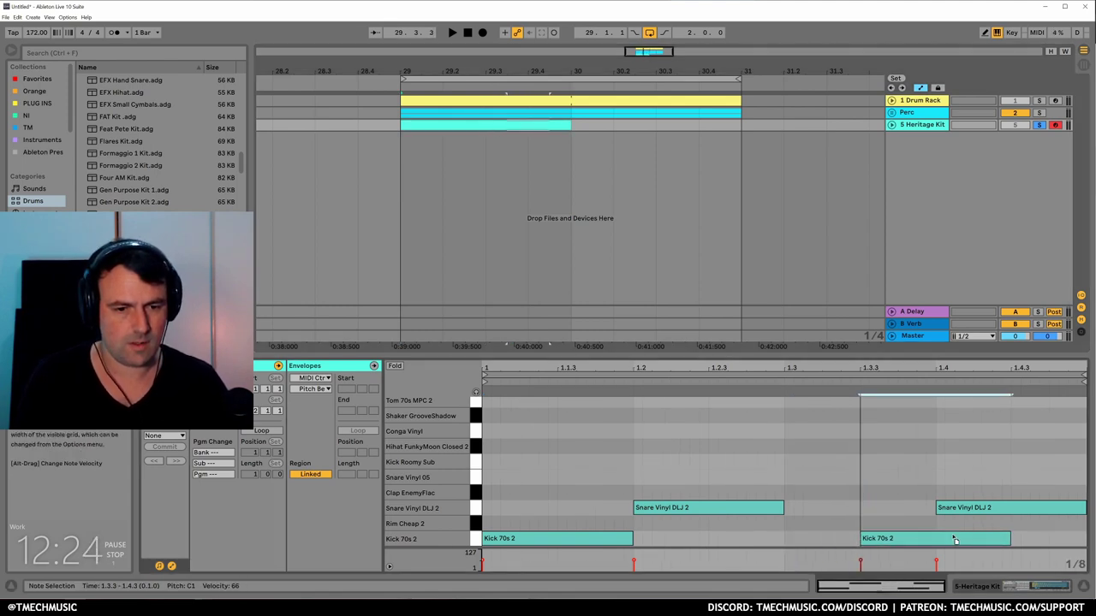
Audition the Heritage Kit pattern and stretch the clip with its notes to double length, spanning two bars.
click(786, 495)
key(space)
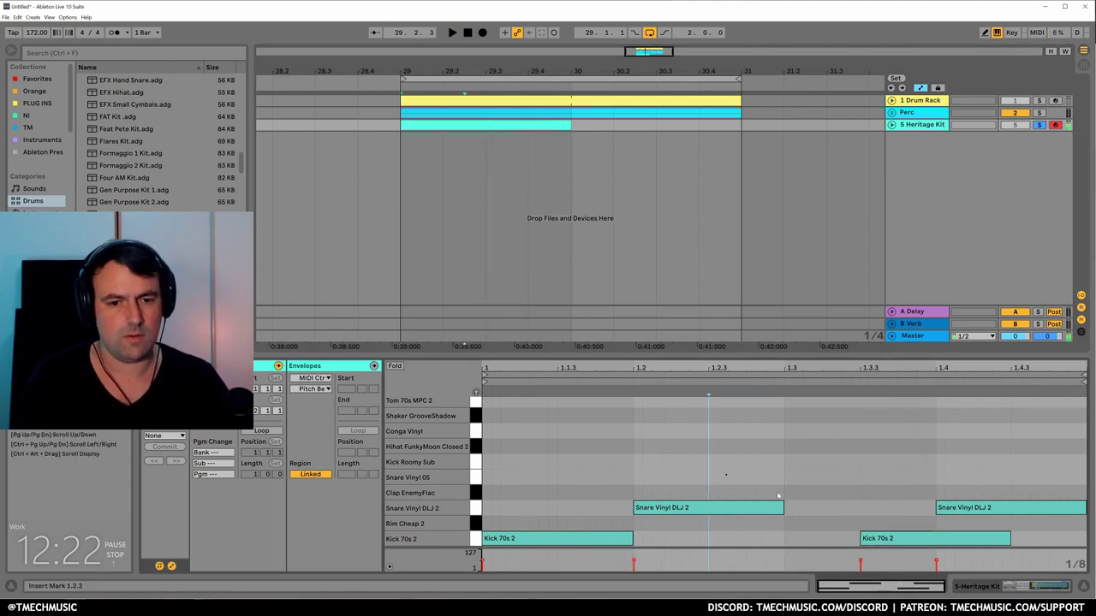
click(224, 377)
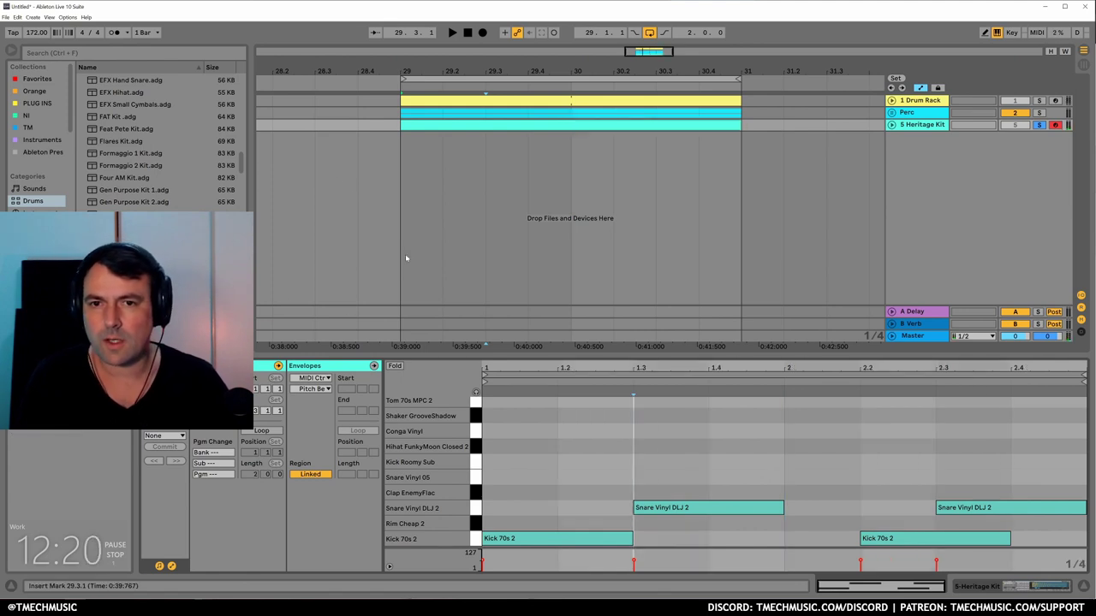
Audition the break and enter Hihat FunkyMoon Closed 2 quarter notes at 1.2, 1.4, 2.1 and 2.4 in the Heritage Kit clip.
key(space)
drag(536, 71, 470, 26)
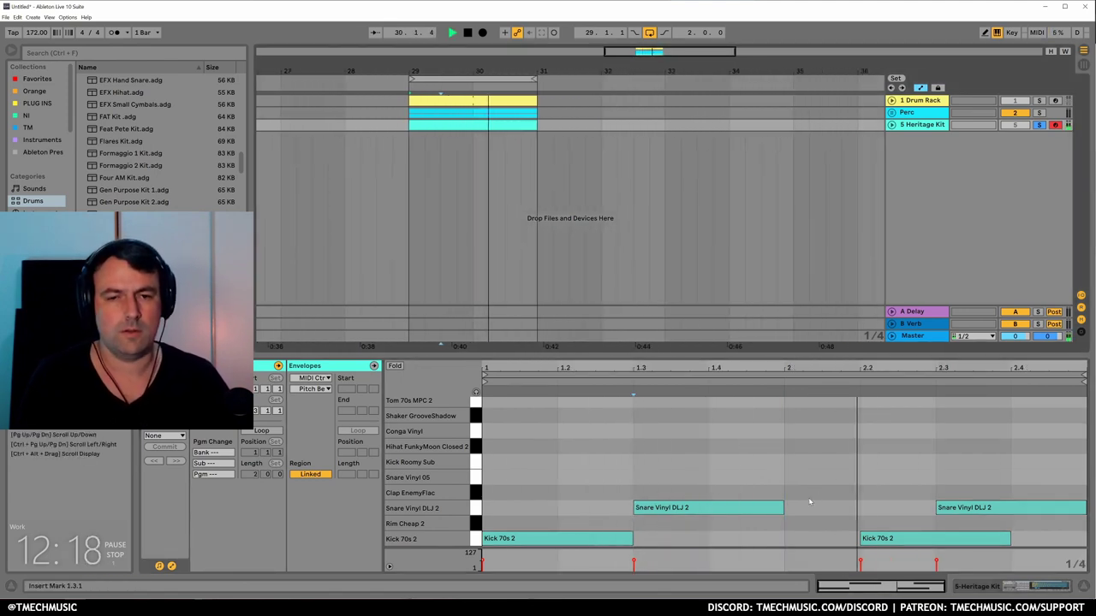
click(808, 501)
key(space)
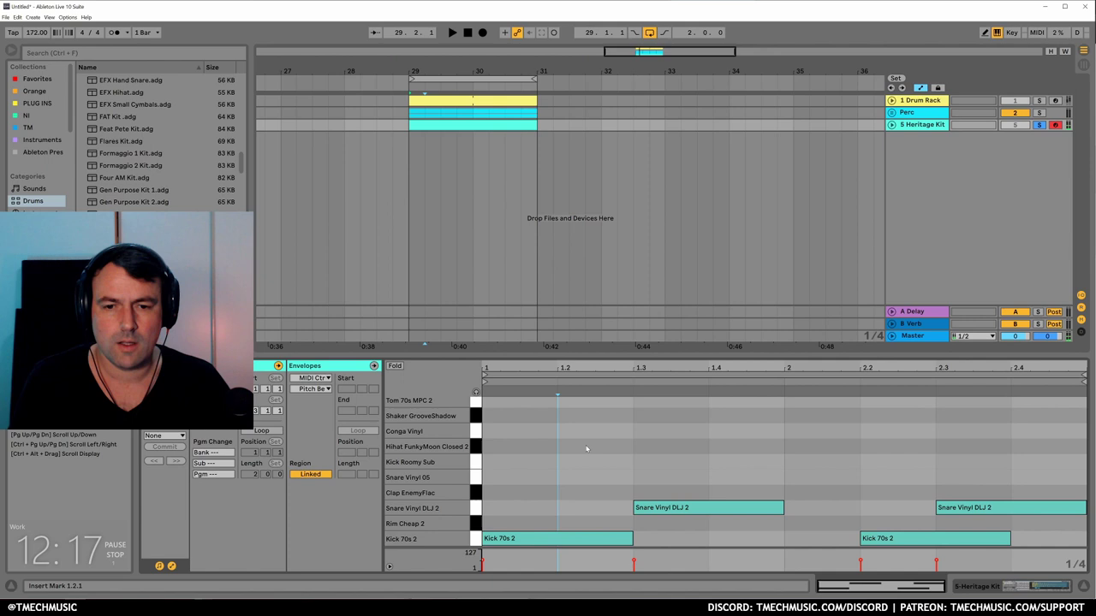
double_click(587, 446)
double_click(745, 446)
double_click(896, 446)
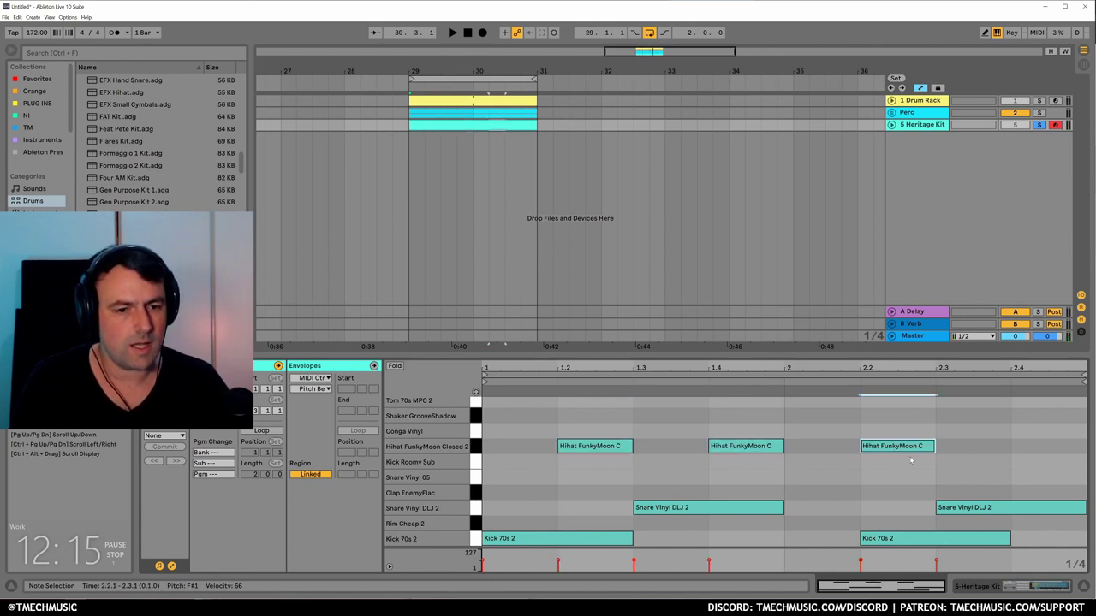
key(Left)
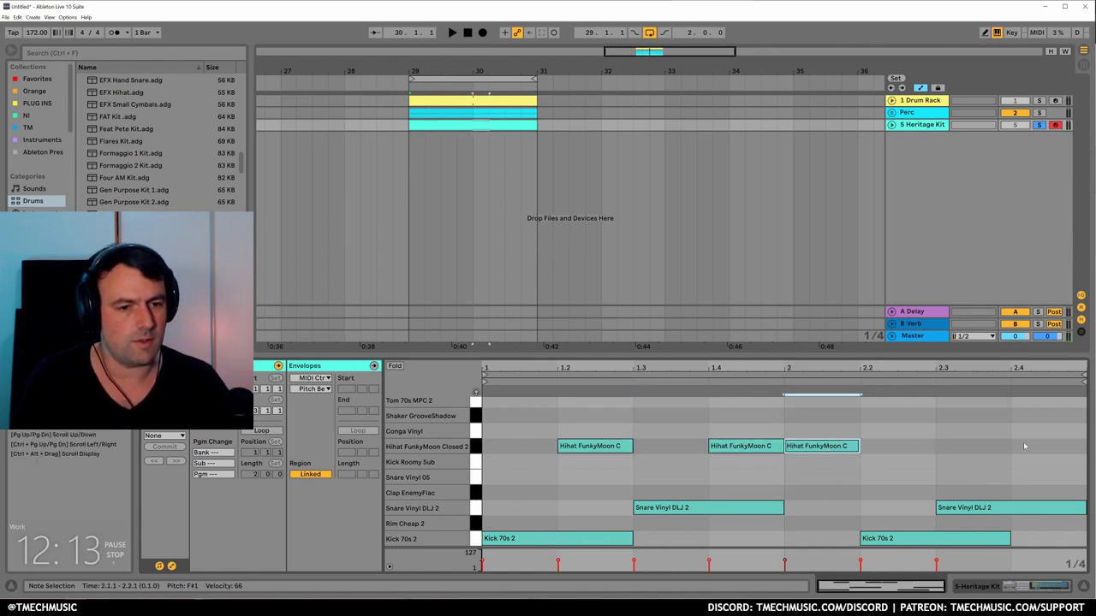
double_click(1024, 446)
key(space)
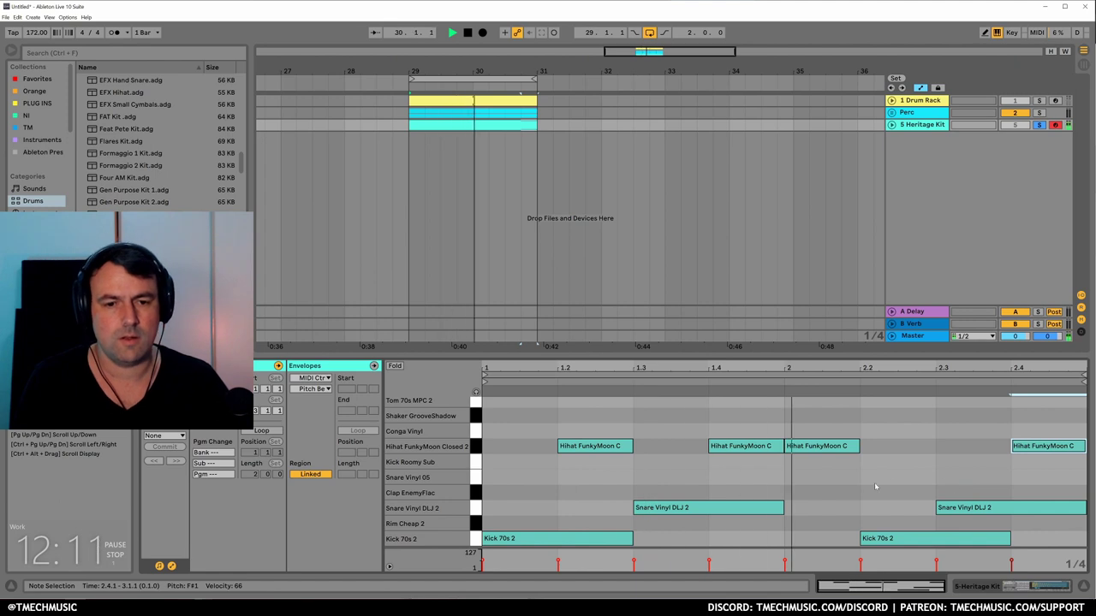
key(space)
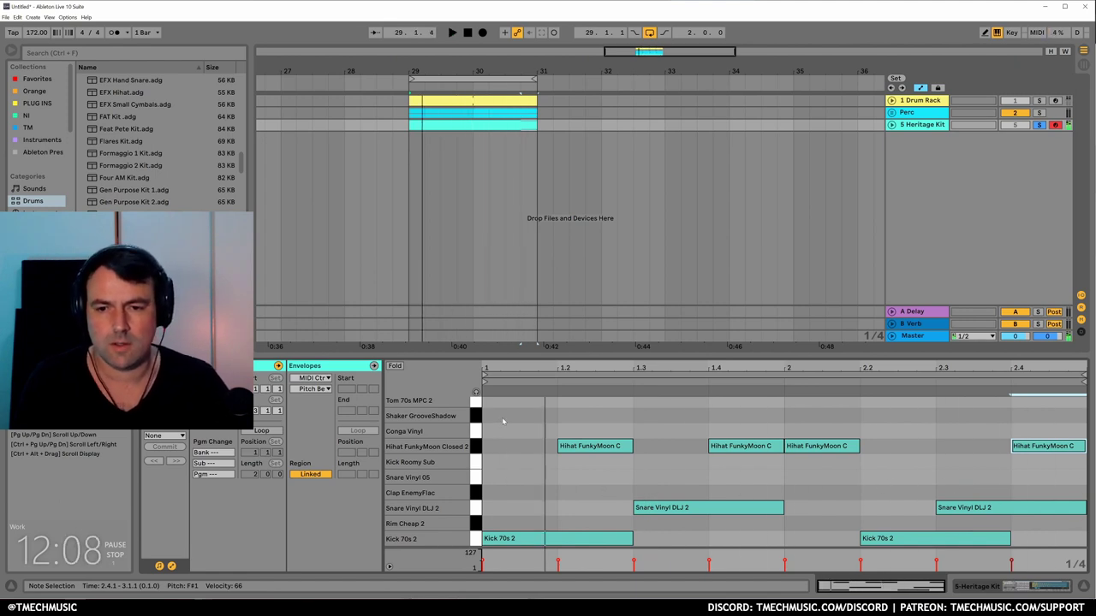
On a 1/16 grid, enter Shaker GrooveShadow notes at 1.1.3 and 1.2.3 and lower their velocities to about 4.
click(530, 421)
double_click(530, 417)
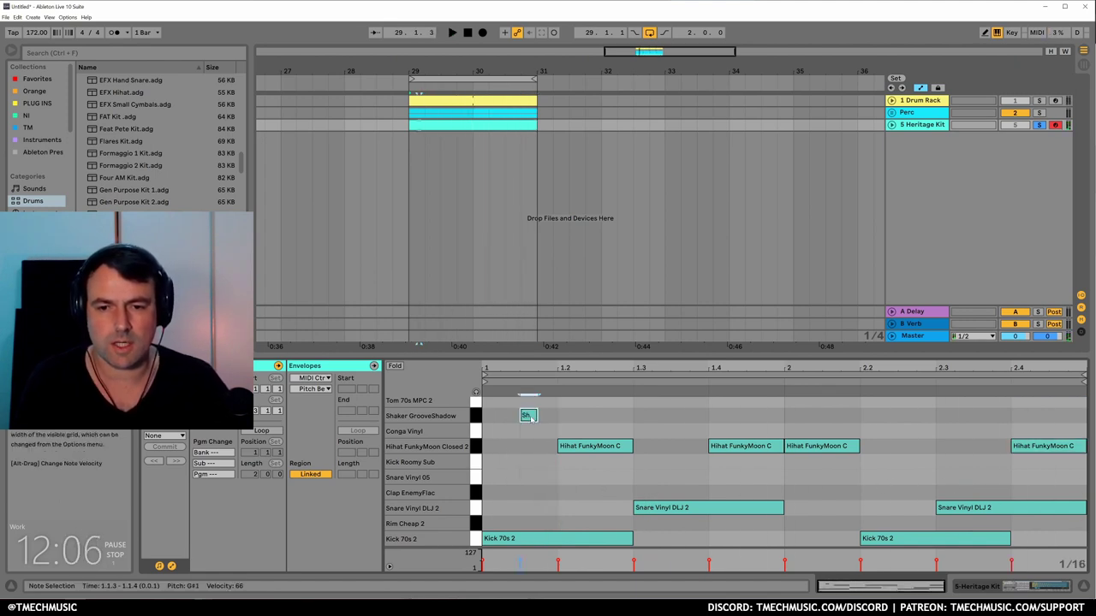
click(610, 416)
double_click(625, 417)
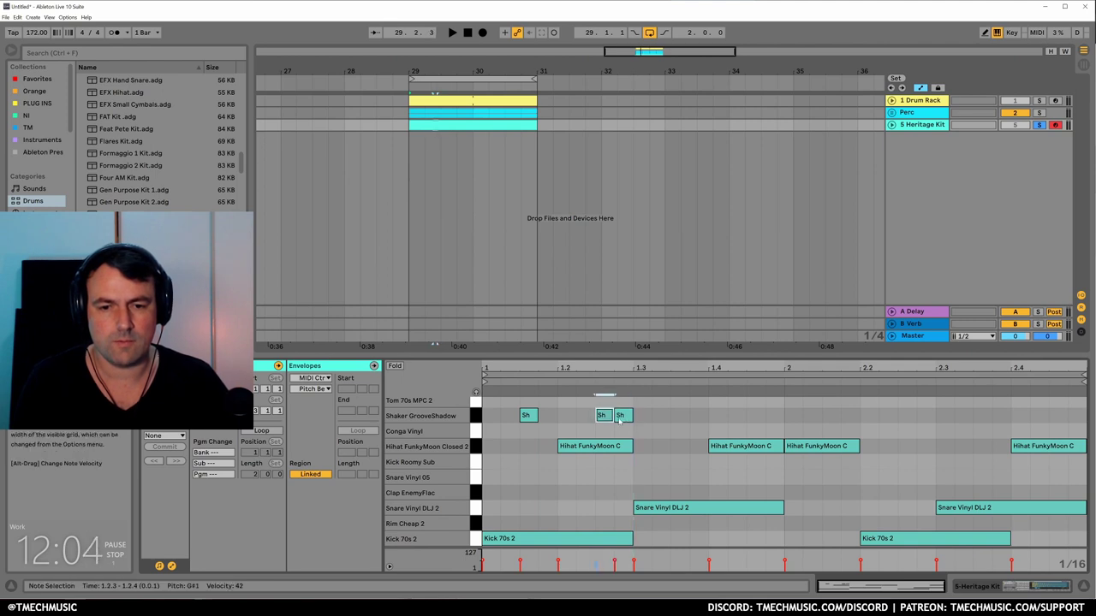
key(space)
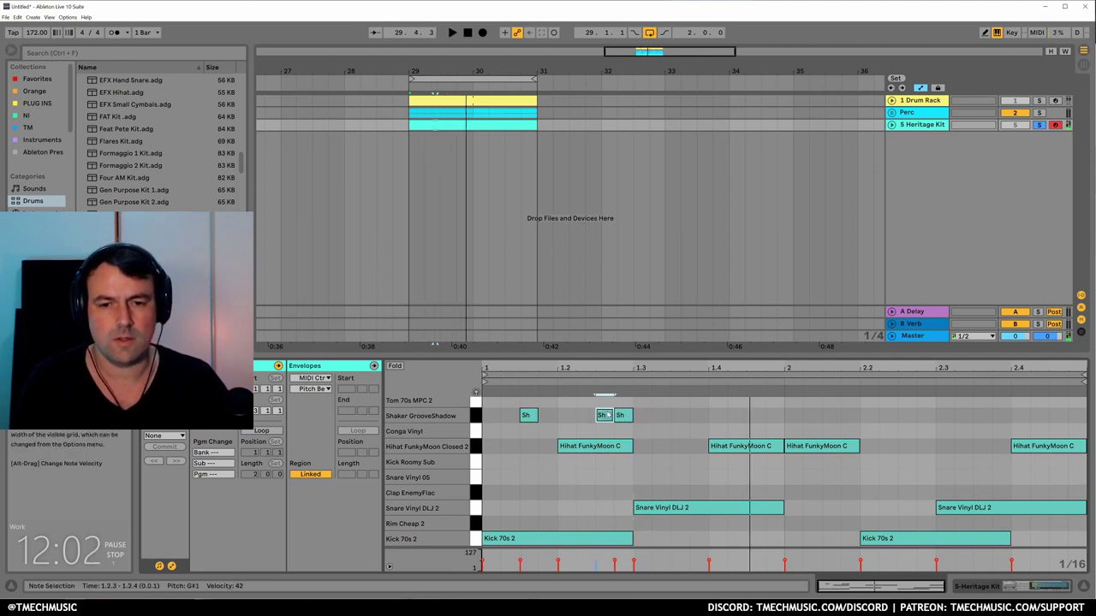
key(space)
double_click(605, 415)
double_click(618, 415)
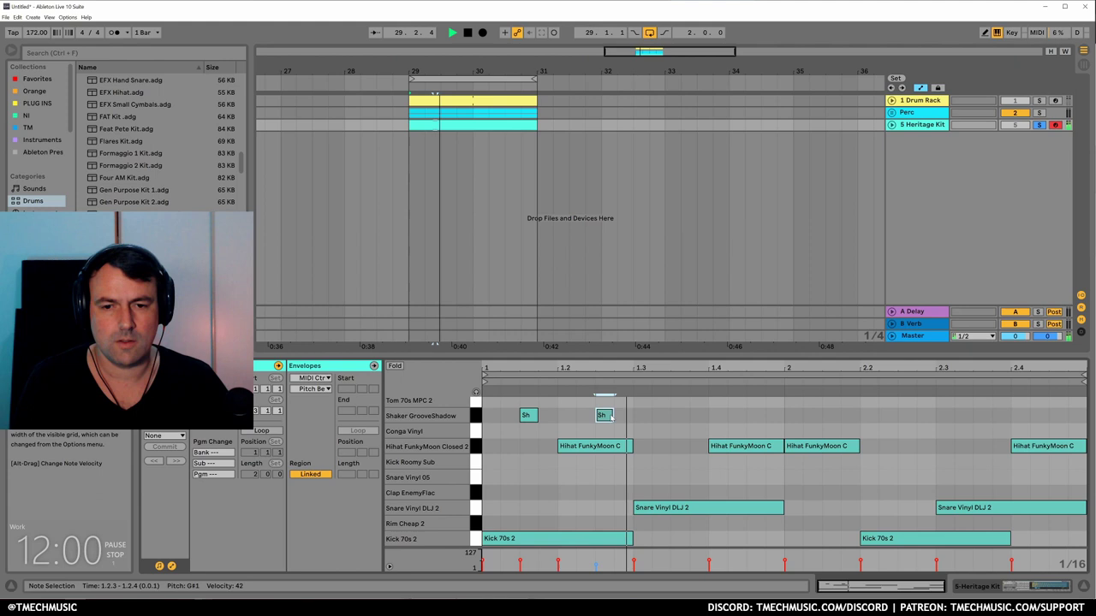
key(space)
drag(625, 408, 512, 426)
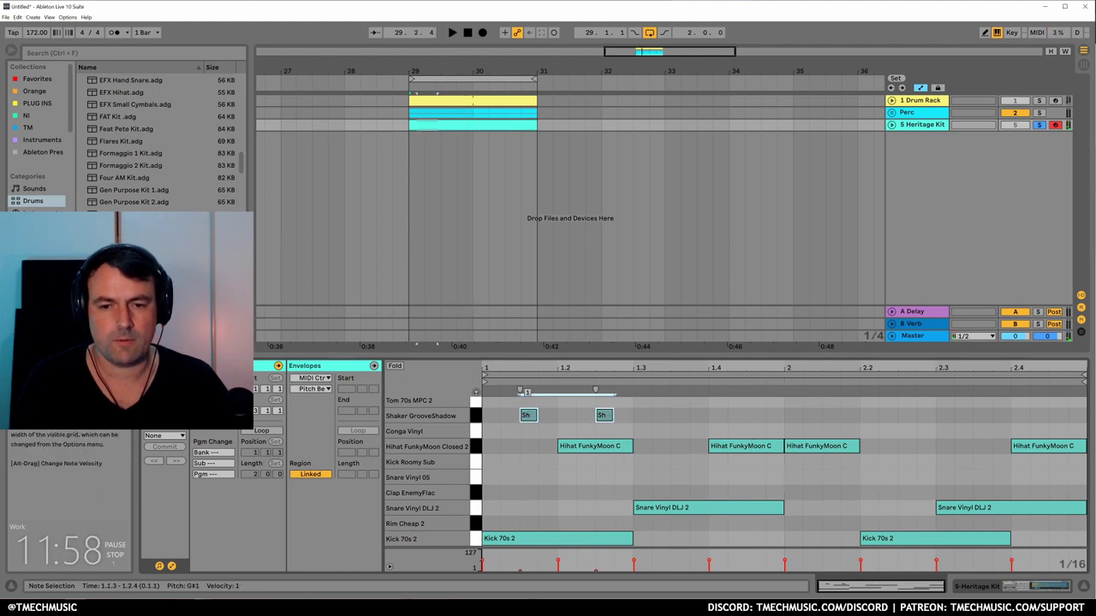
key(space)
Replace the shaker note at 1.2.3 with one at 1.3.3 and duplicate the shaker pair to 2.1.3 and 2.3.3.
double_click(678, 415)
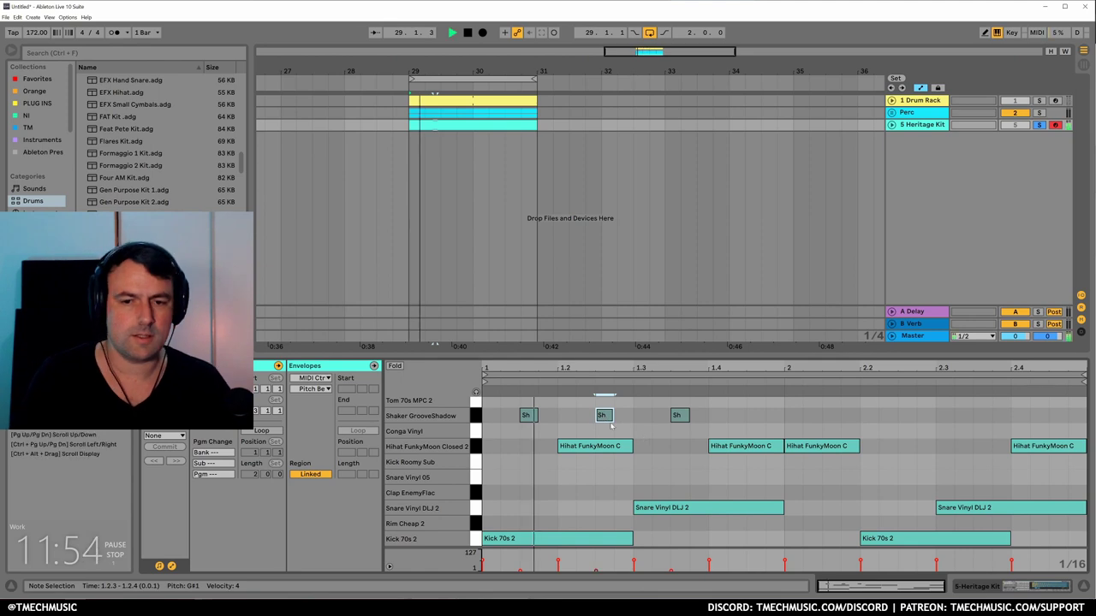
double_click(603, 416)
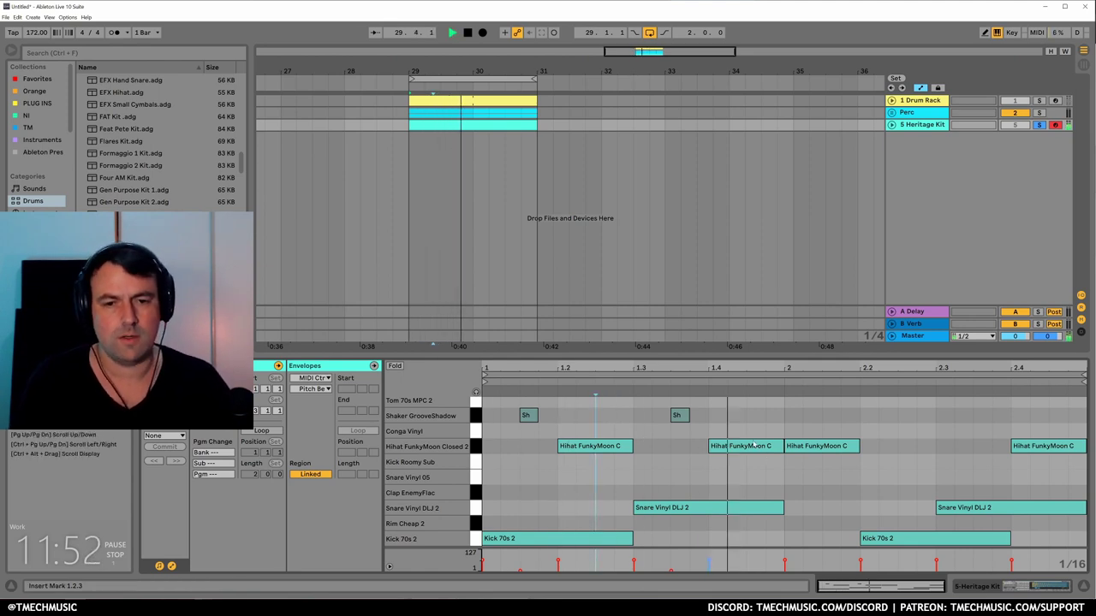
drag(771, 410, 488, 437)
key(ctrl+d)
key(Right)
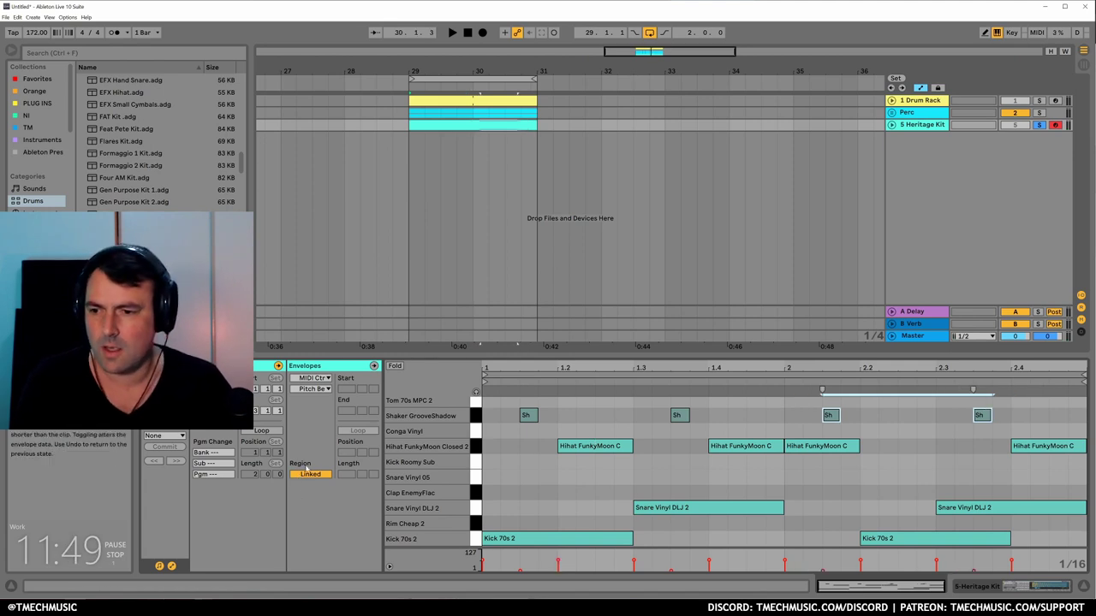
Audition the Heritage Kit's tom, tabla, hi-hat, kick and snare sounds one by one.
scroll(425, 458, up, 3)
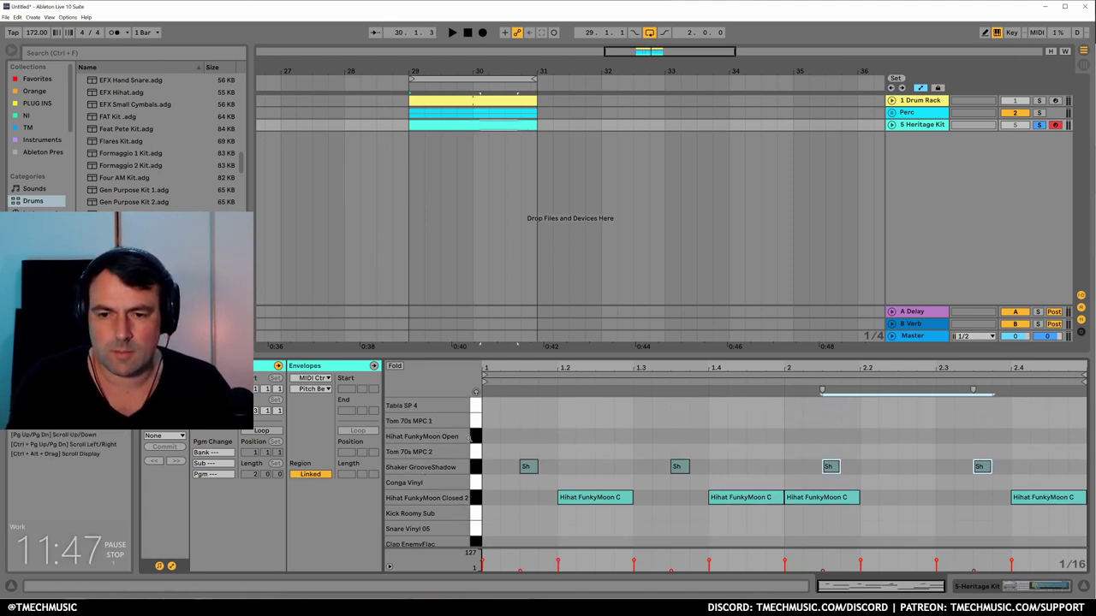
click(478, 440)
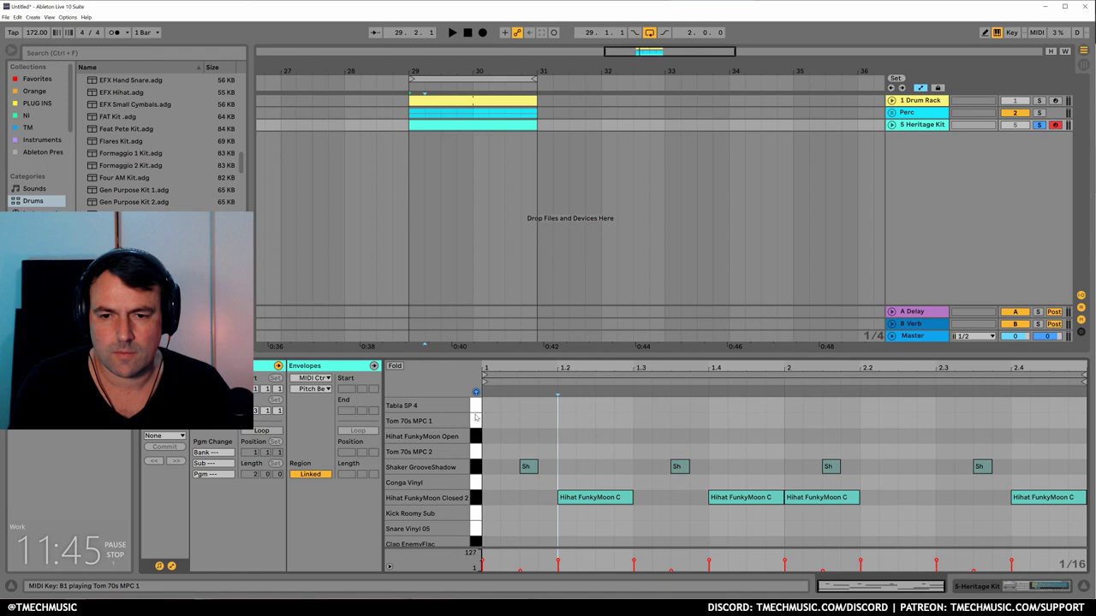
click(475, 418)
click(476, 406)
click(476, 435)
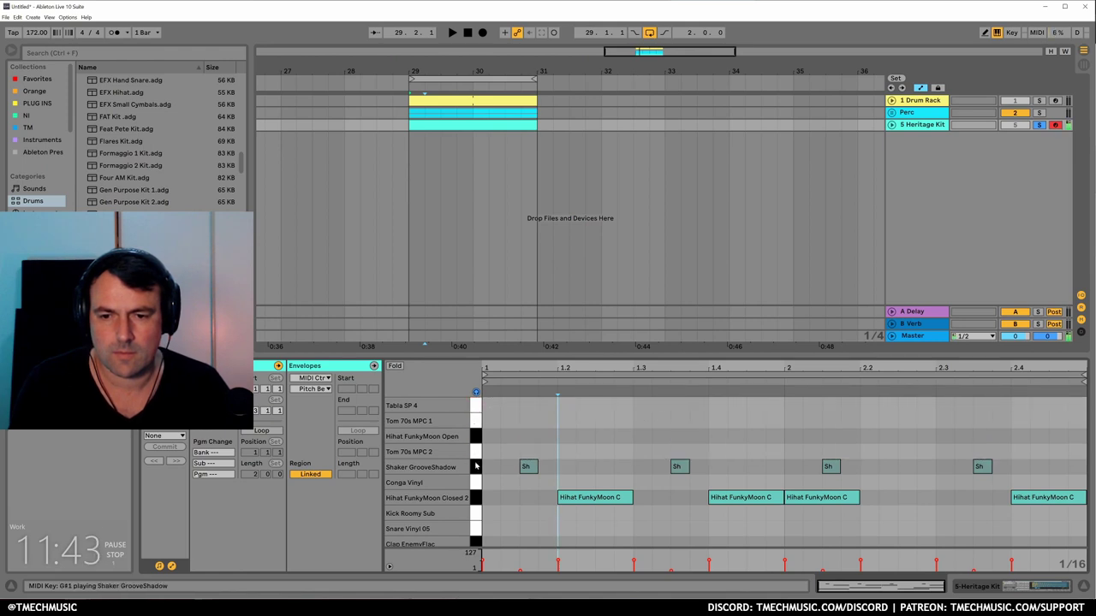
click(476, 497)
click(476, 513)
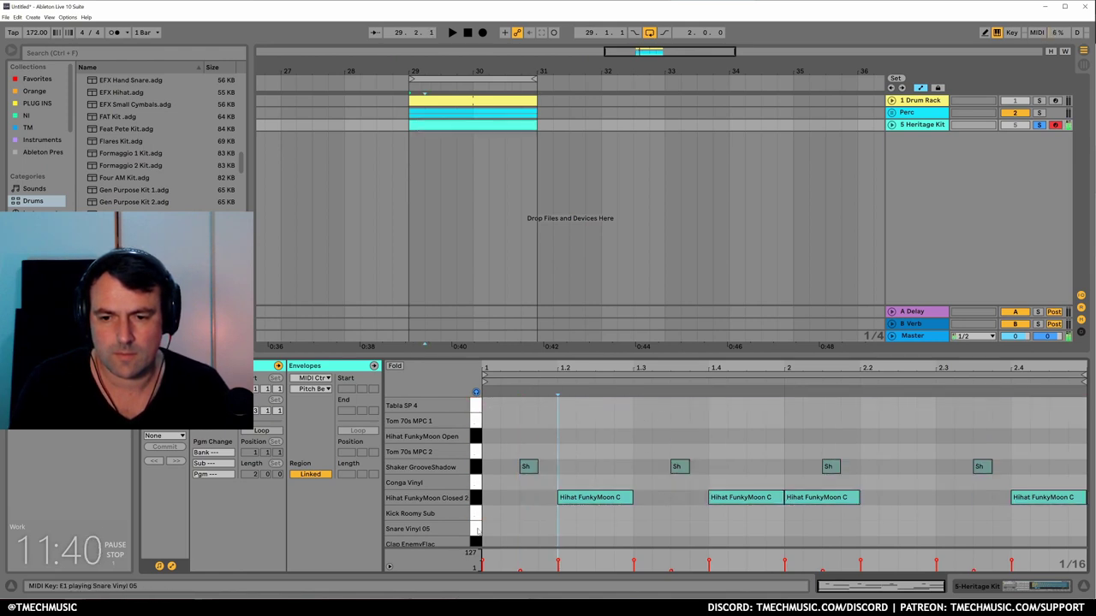
Try Snare Vinyl 05 for both main snare notes during playback and return the notes to Snare Vinyl DLJ 2.
scroll(584, 487, down, 3)
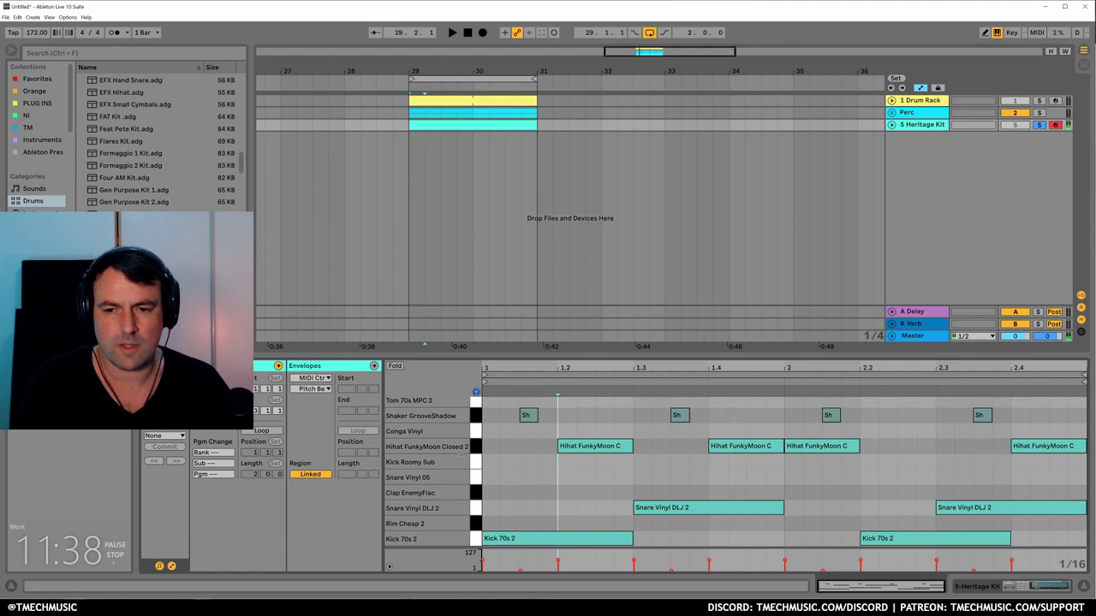
click(476, 508)
key(Up)
key(Up)
key(space)
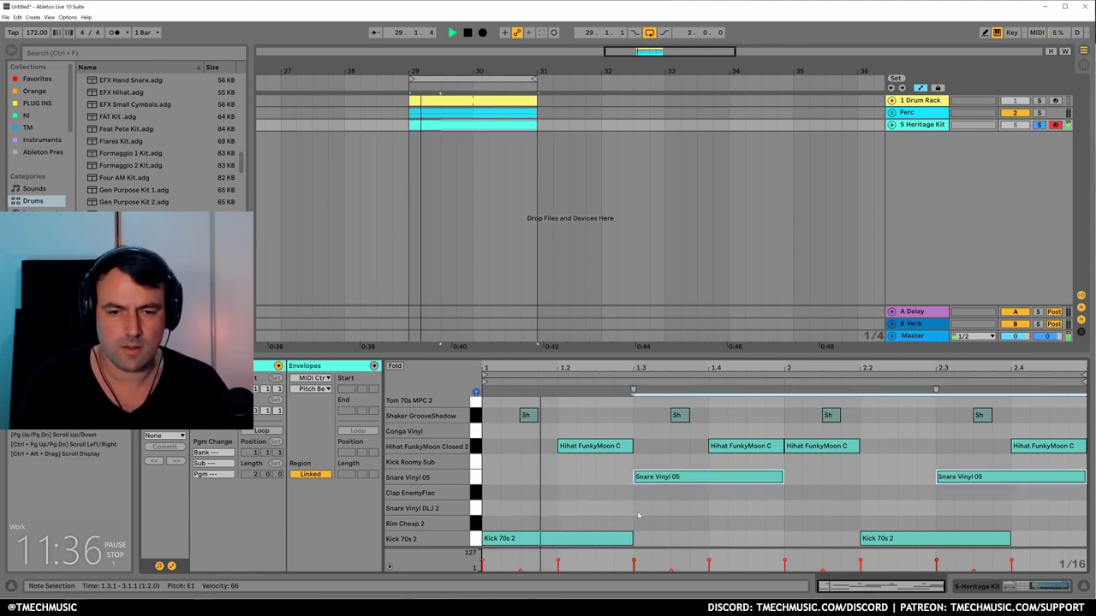
click(629, 515)
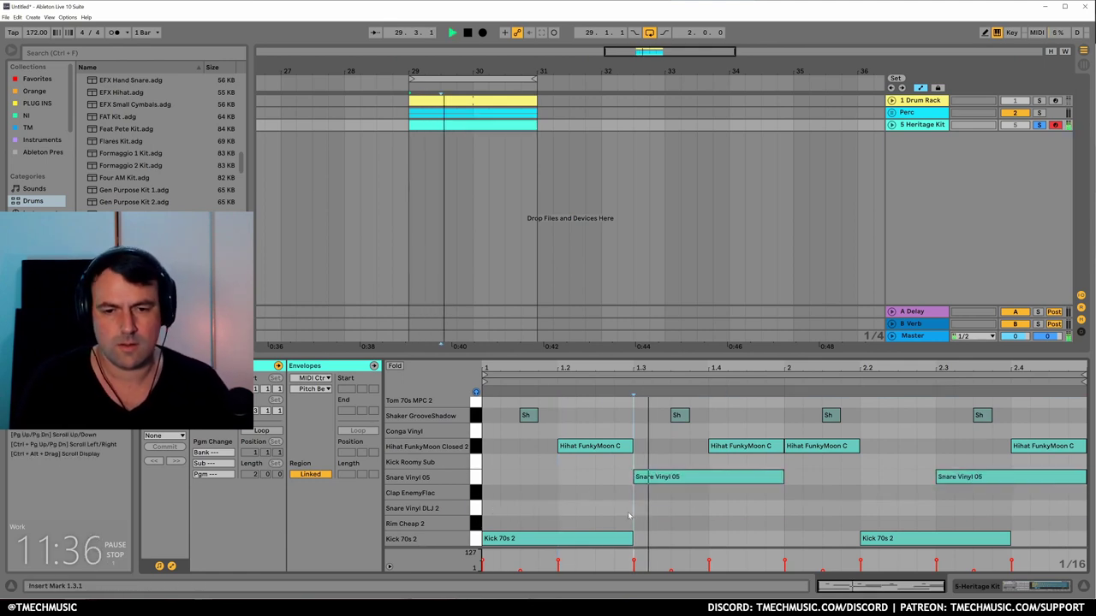
click(476, 478)
key(Down)
key(Down)
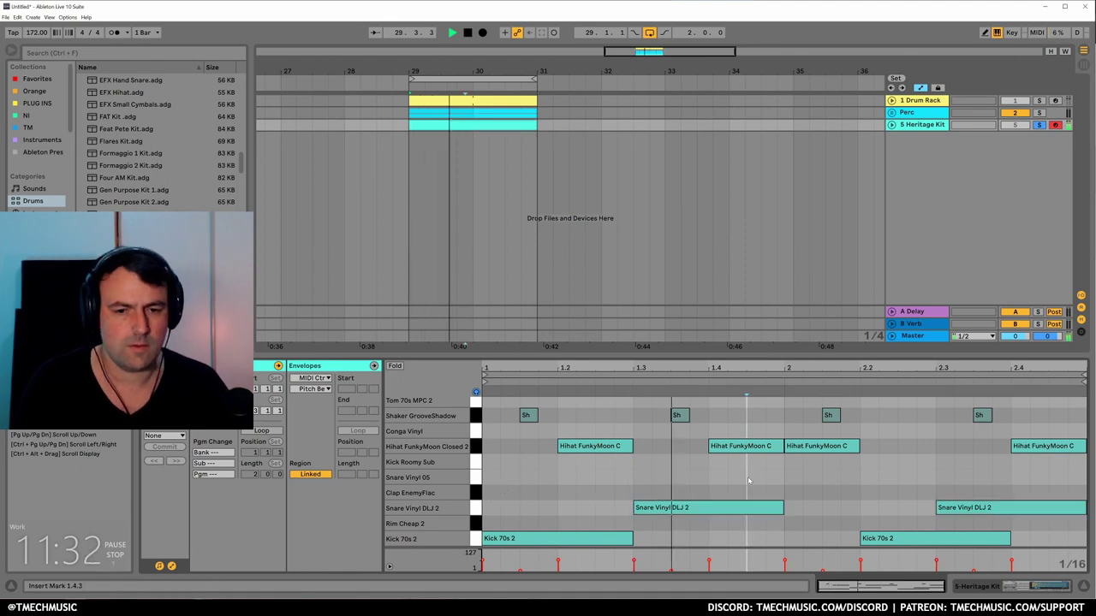
Add a ghost note at 1.4.3 lasting almost to bar 2 and place it on the Snare Vinyl 05 row.
double_click(754, 462)
drag(776, 461, 764, 459)
key(space)
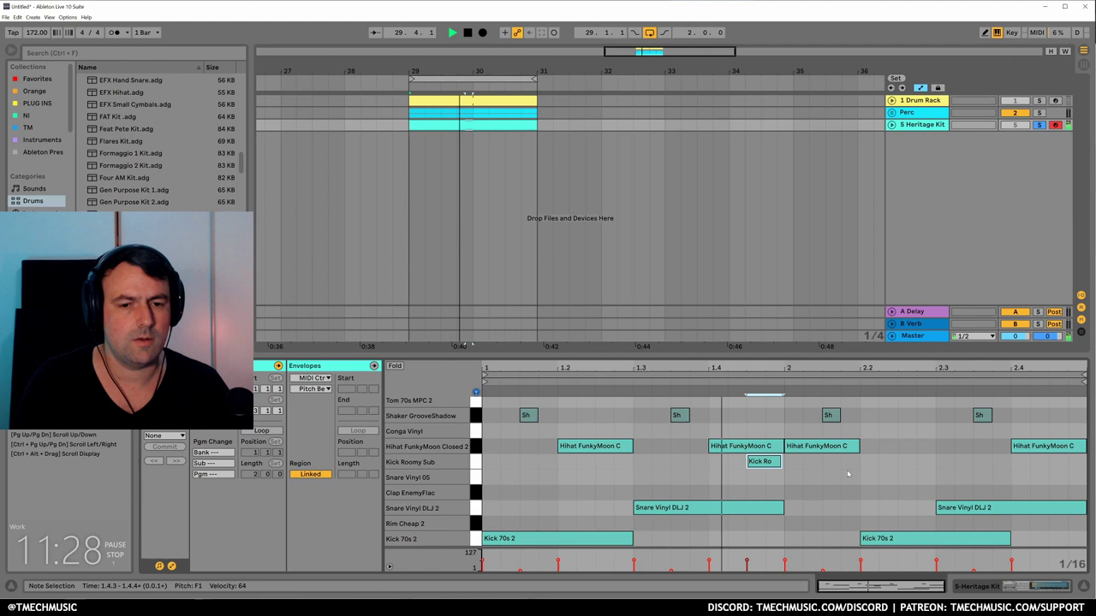
key(Down)
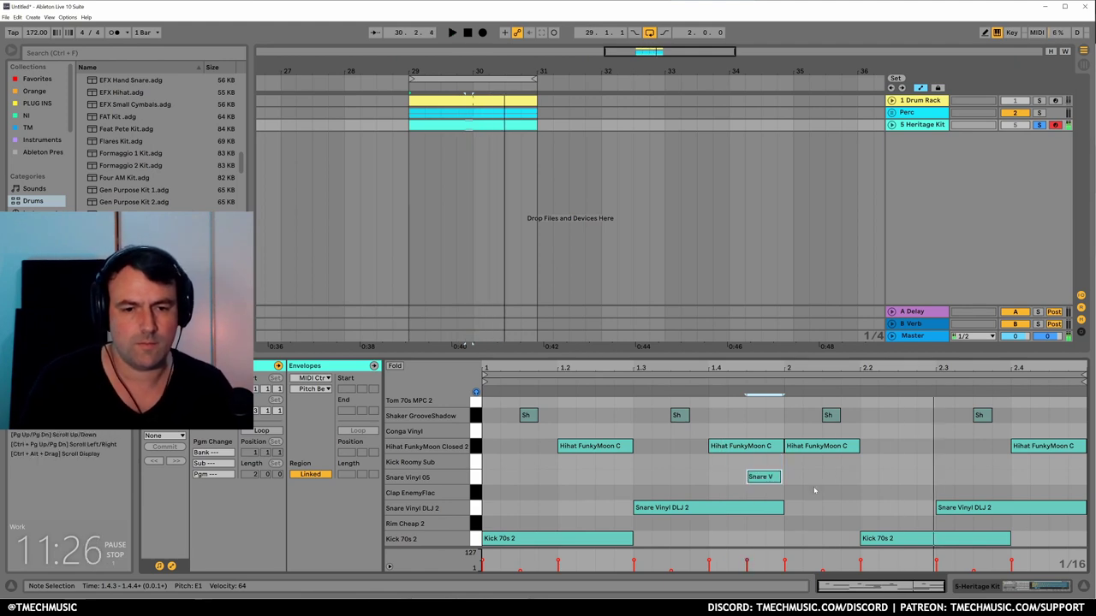
key(space)
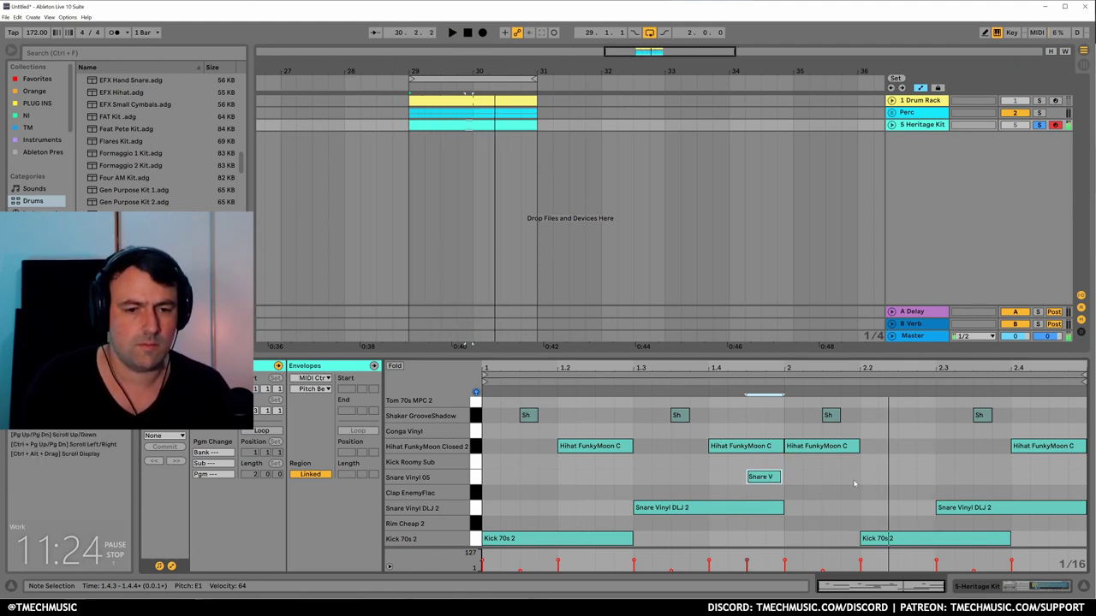
Add a second Snare Vinyl 05 note at 2.1.3, extend it to 2.2 and audition the pattern.
click(828, 482)
key(space)
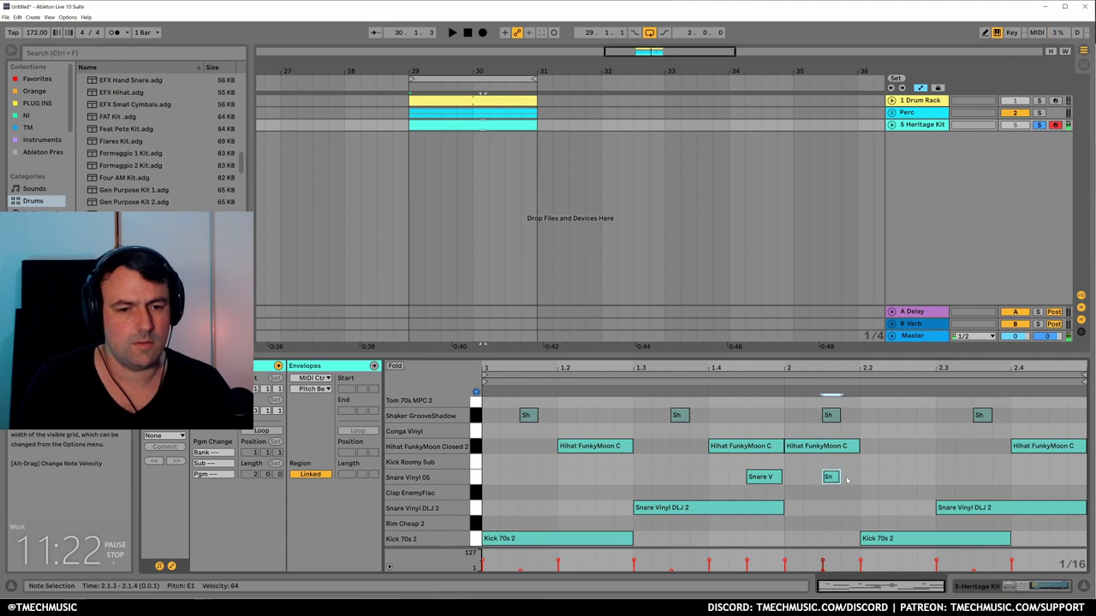
drag(845, 478, 861, 477)
key(space)
click(921, 476)
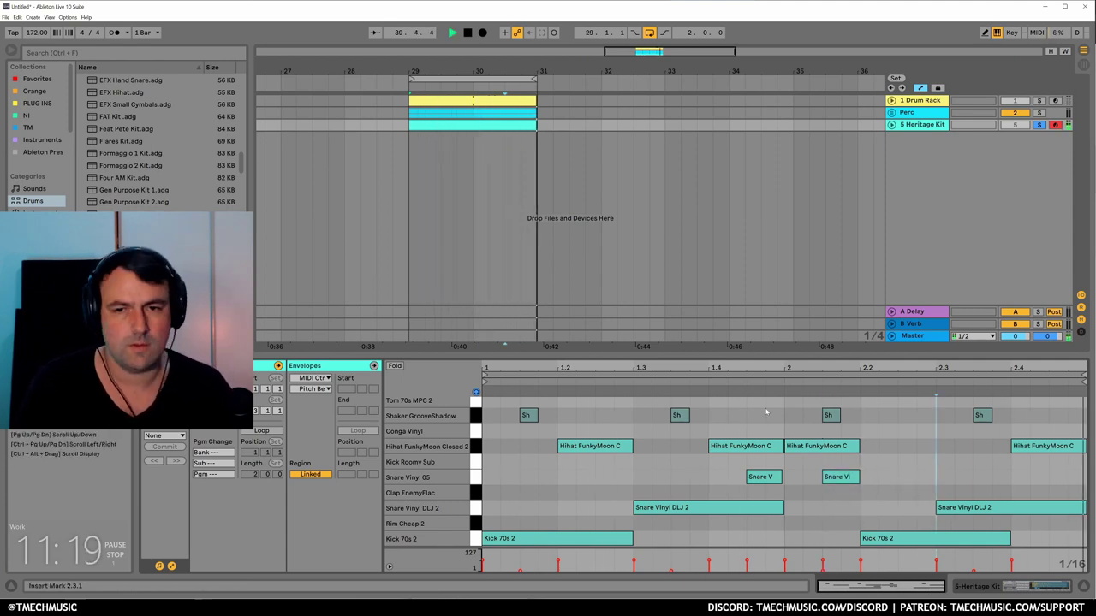
key(space)
Freeze the Heritage Kit track and flatten it to audio.
right_click(925, 128)
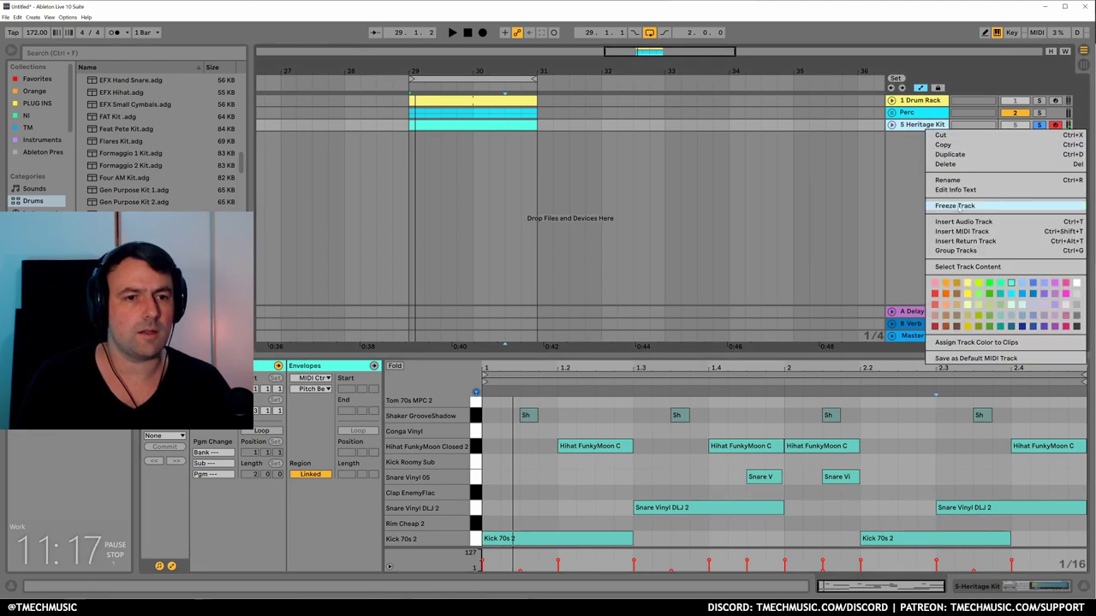
click(959, 207)
right_click(923, 125)
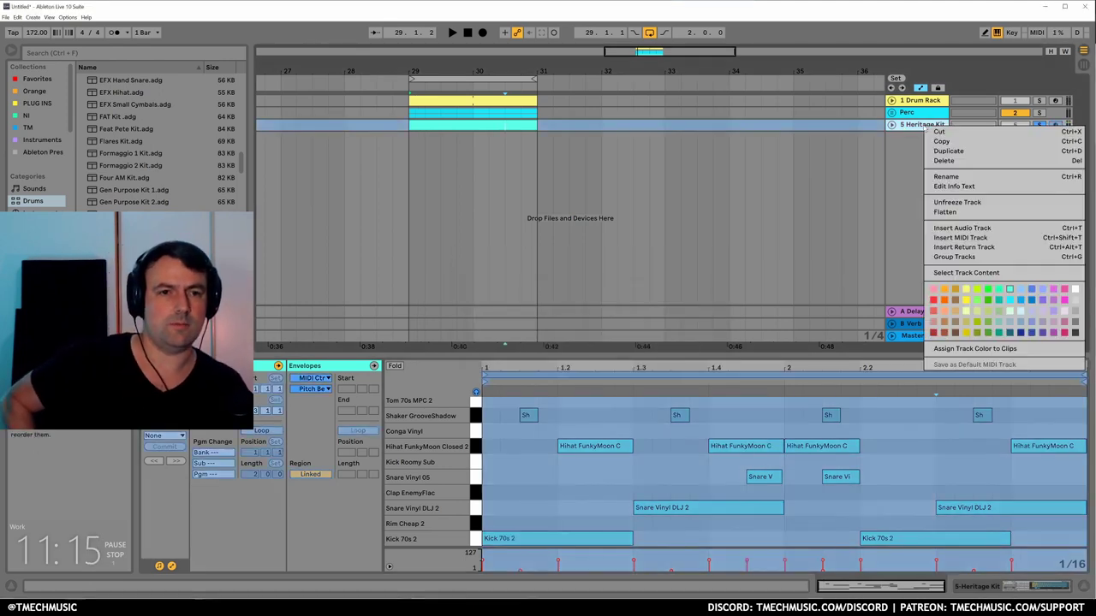
click(955, 212)
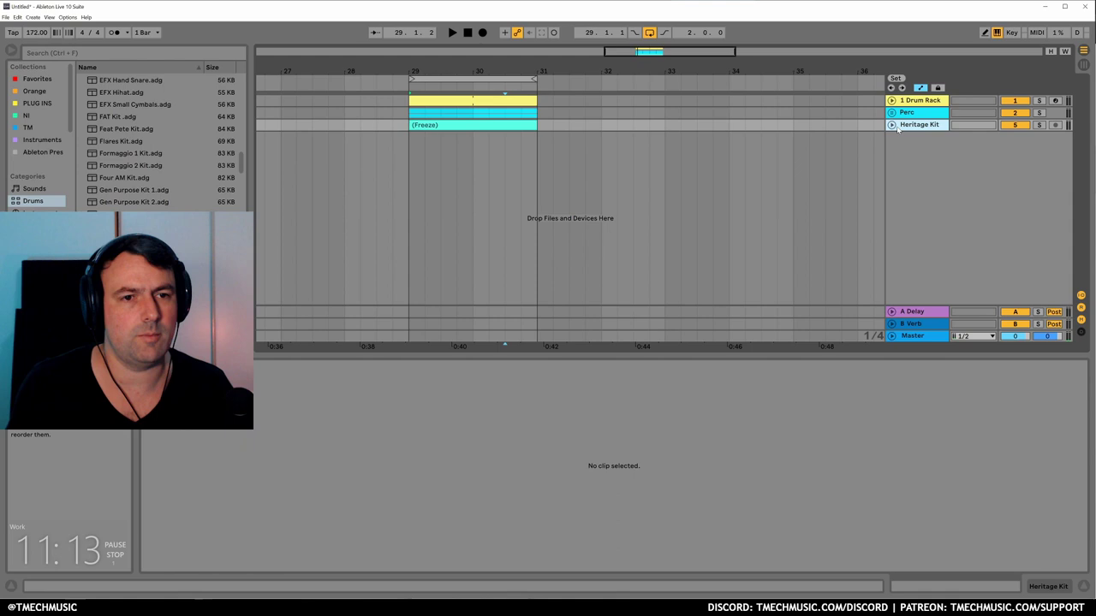
Halve the flattened Heritage Kit clip's segment BPM to 86 and duplicate the one-bar clip into bar 30.
click(893, 126)
click(454, 133)
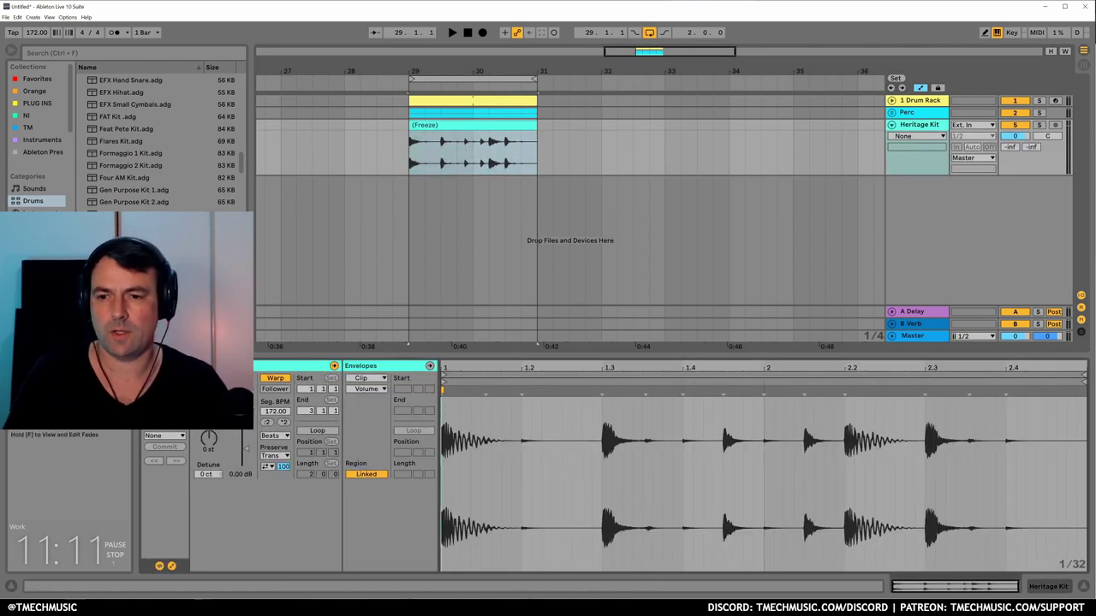
click(267, 422)
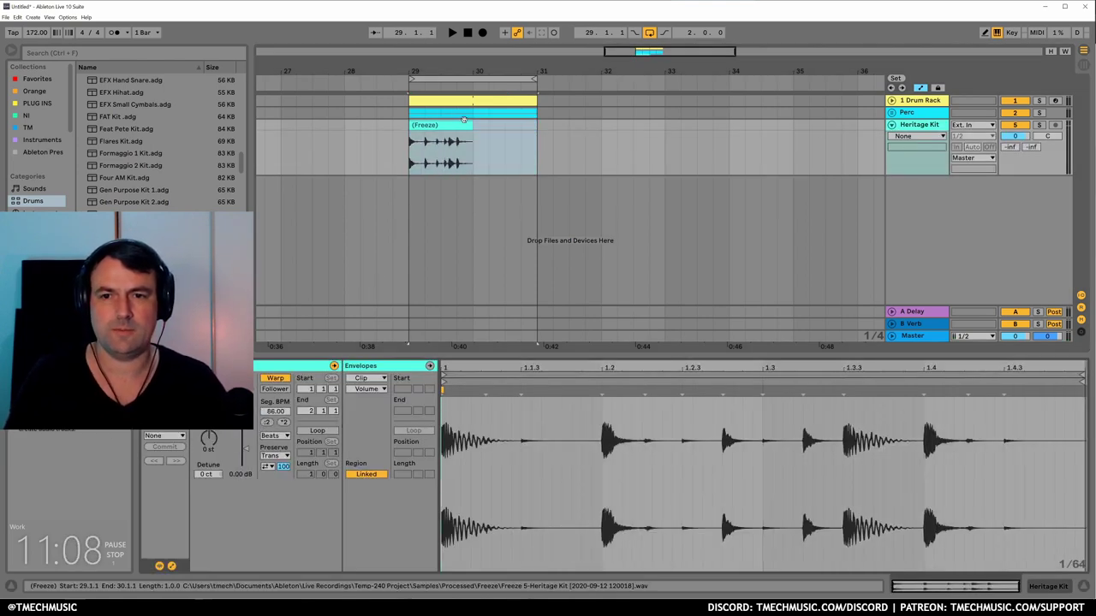
key(space)
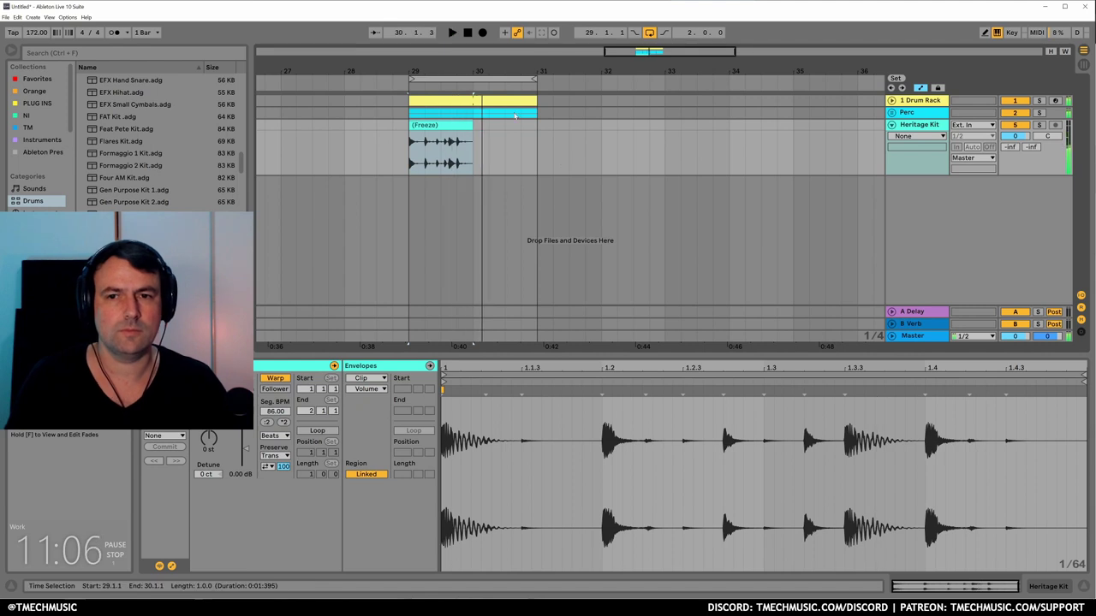
key(space)
key(ctrl+d)
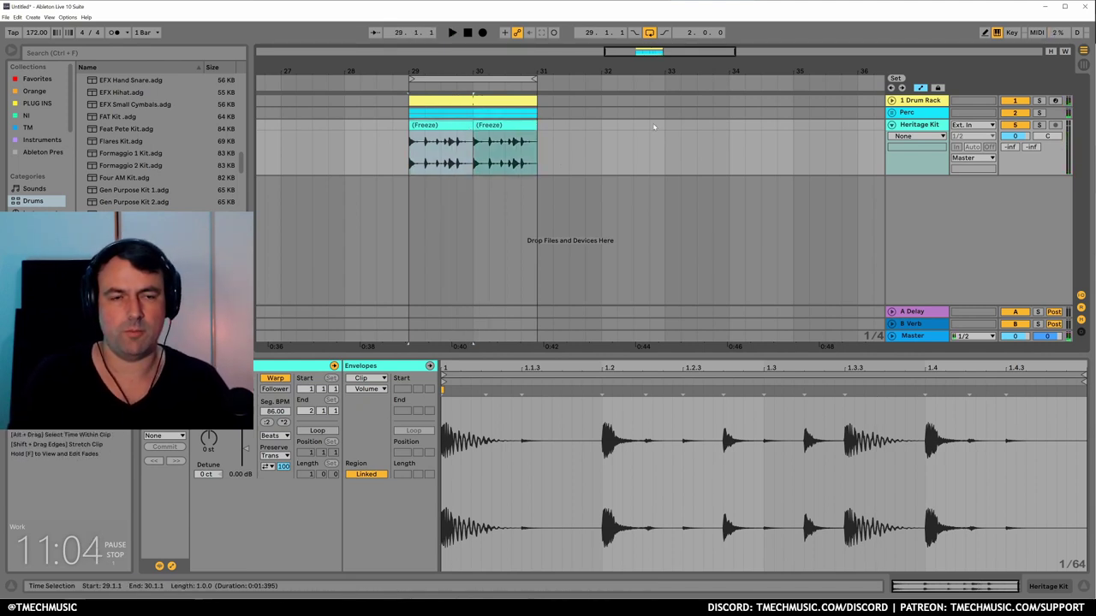
Mute the Heritage Kit track.
click(1014, 125)
key(ctrl+z)
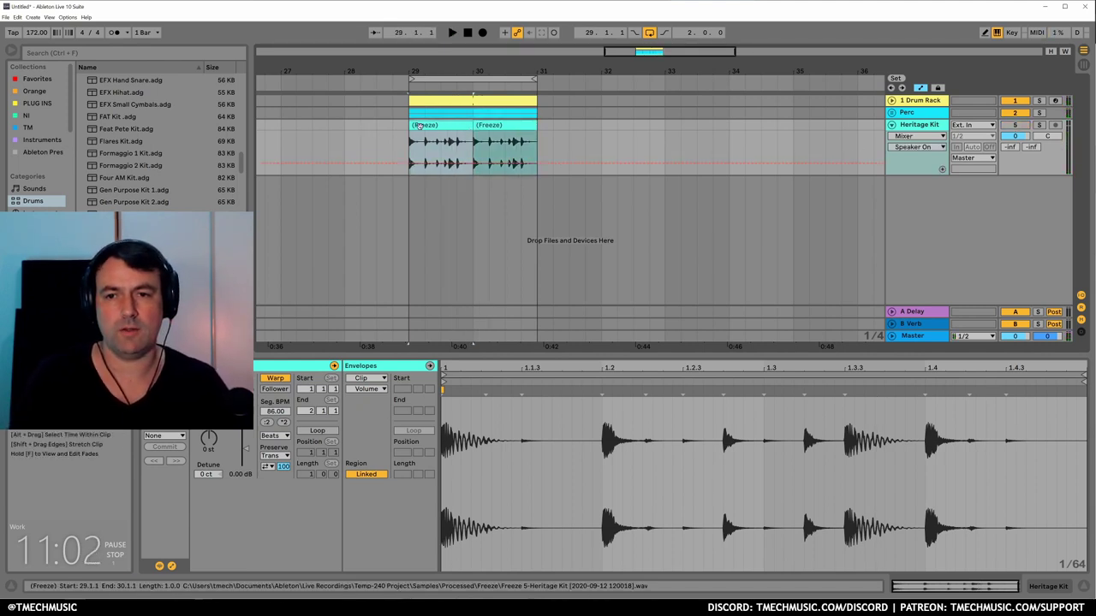
Unmute and solo the Heritage Kit track, and load an EQ Eight onto it.
key(space)
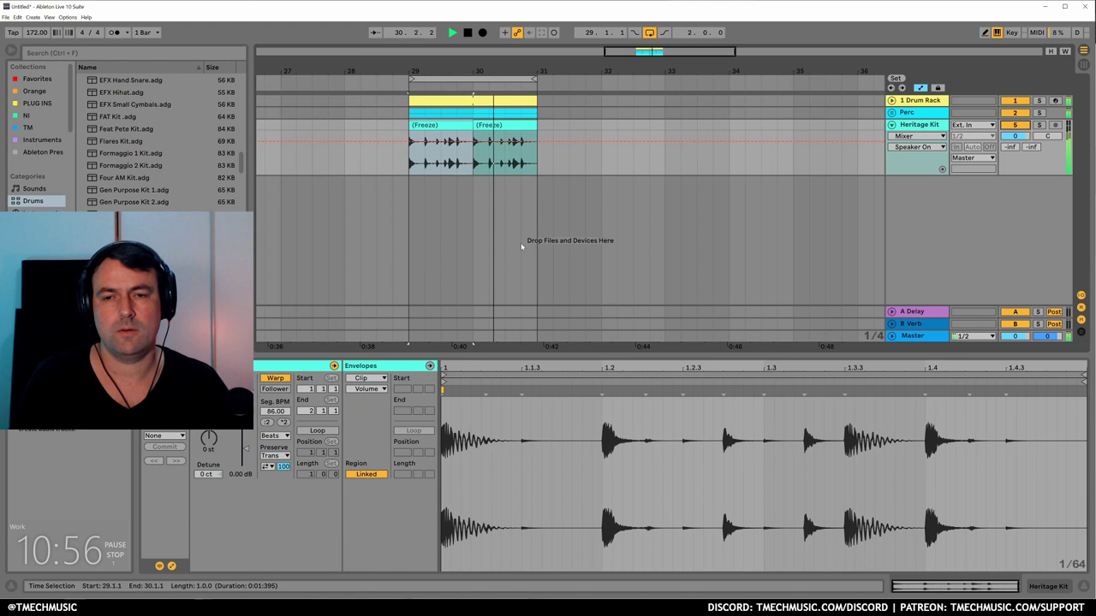
click(1038, 125)
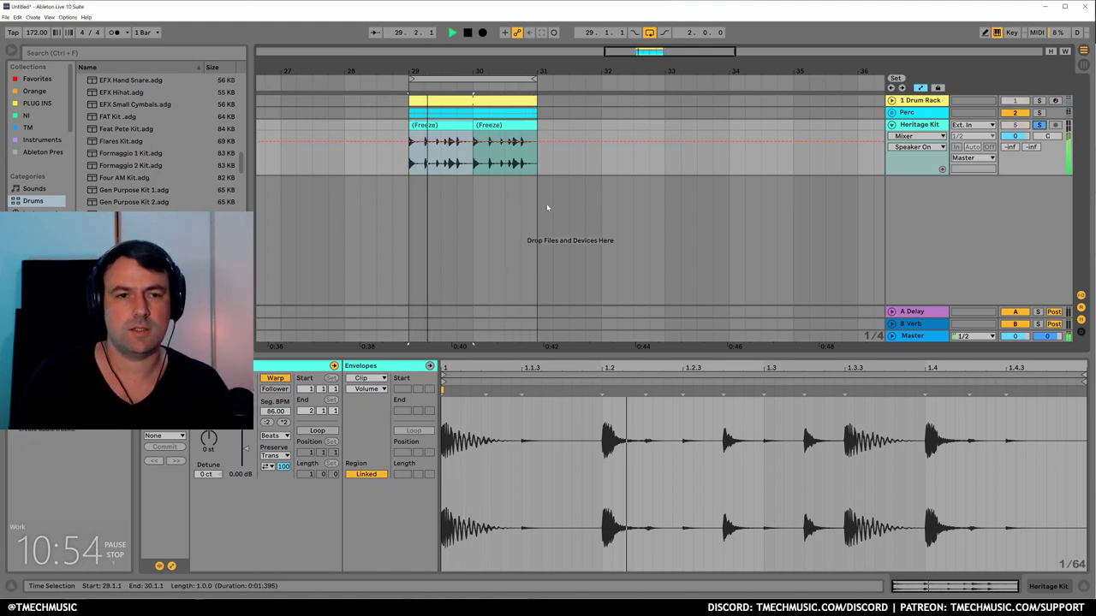
click(896, 128)
key(space)
key(ctrl+f)
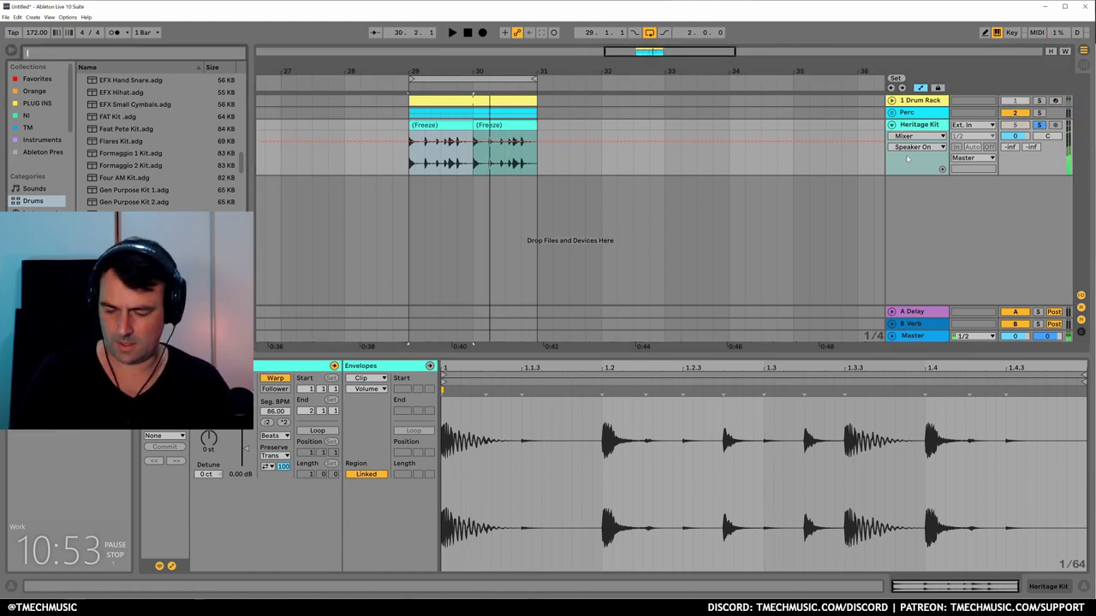
text(eq)
key(Down)
key(Return)
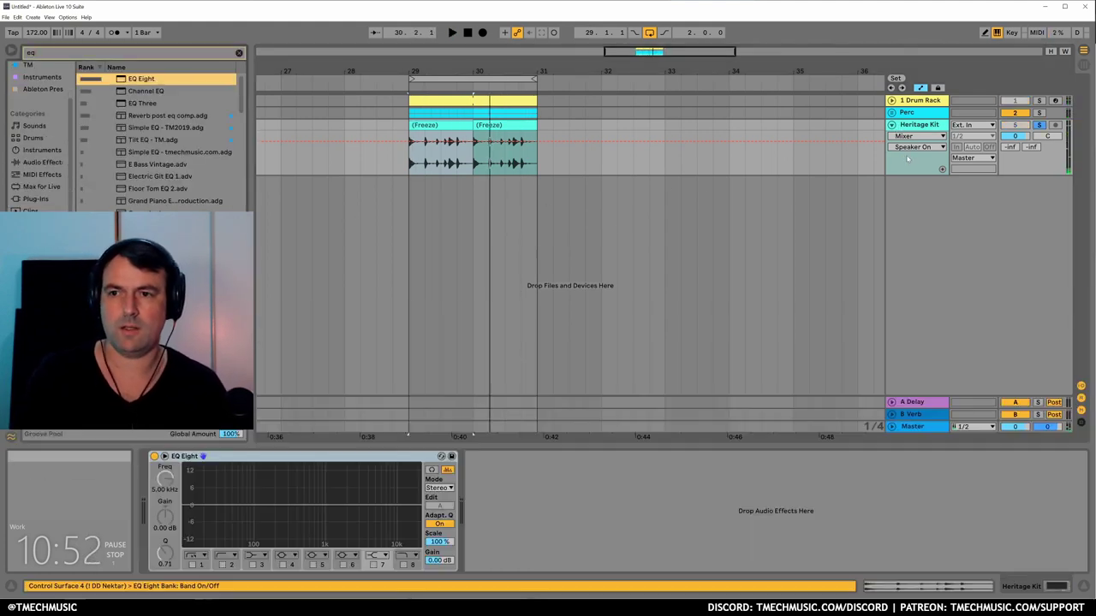
Enable band 1 of the EQ Eight as a low cut at about 129 Hz and audition the soloed break.
click(192, 565)
drag(220, 513, 263, 515)
key(space)
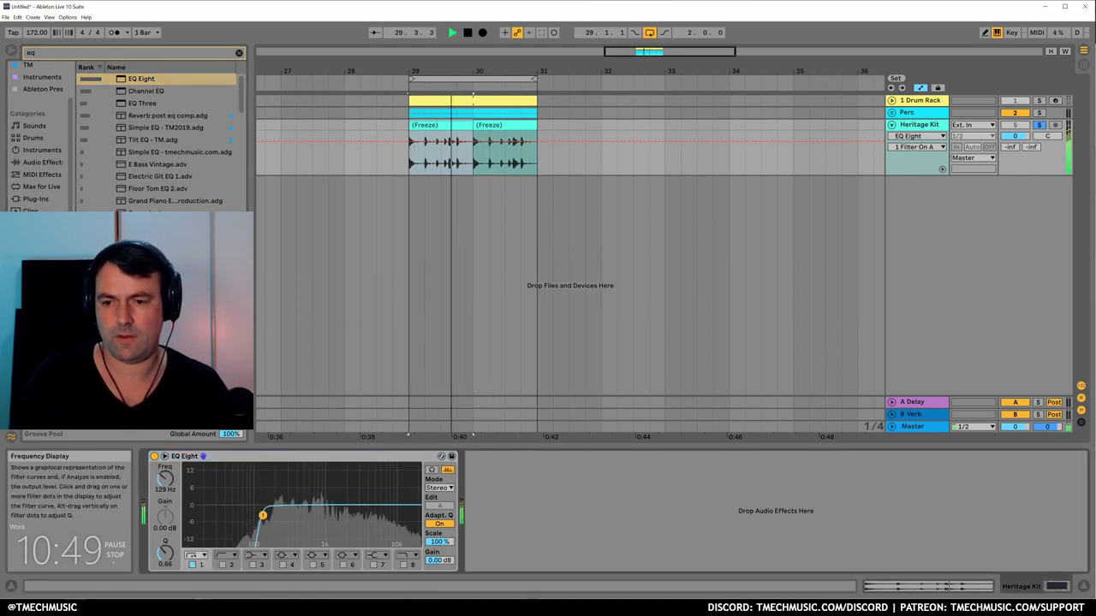
key(space)
Turn off transient looping for the bar 29 Heritage Kit clip, transpose it up 6 semitones and audition it.
click(448, 125)
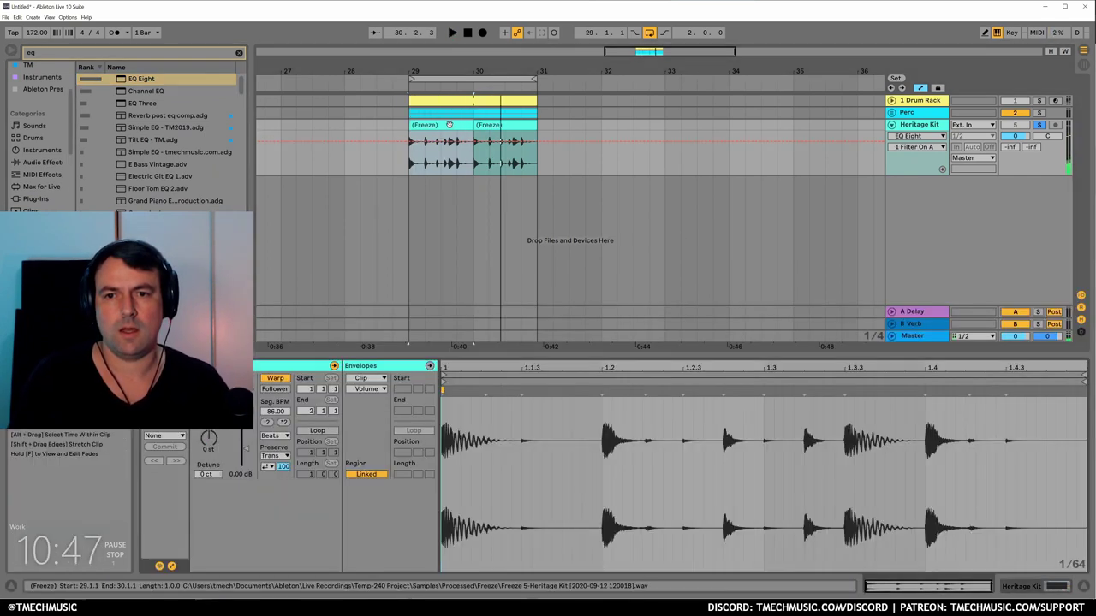
click(267, 467)
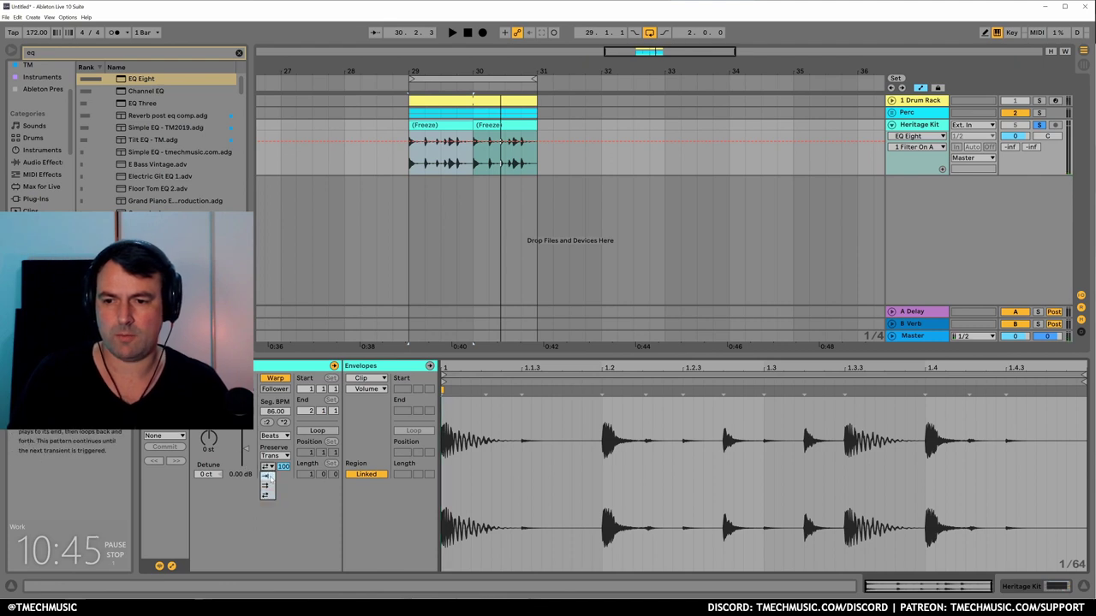
click(266, 476)
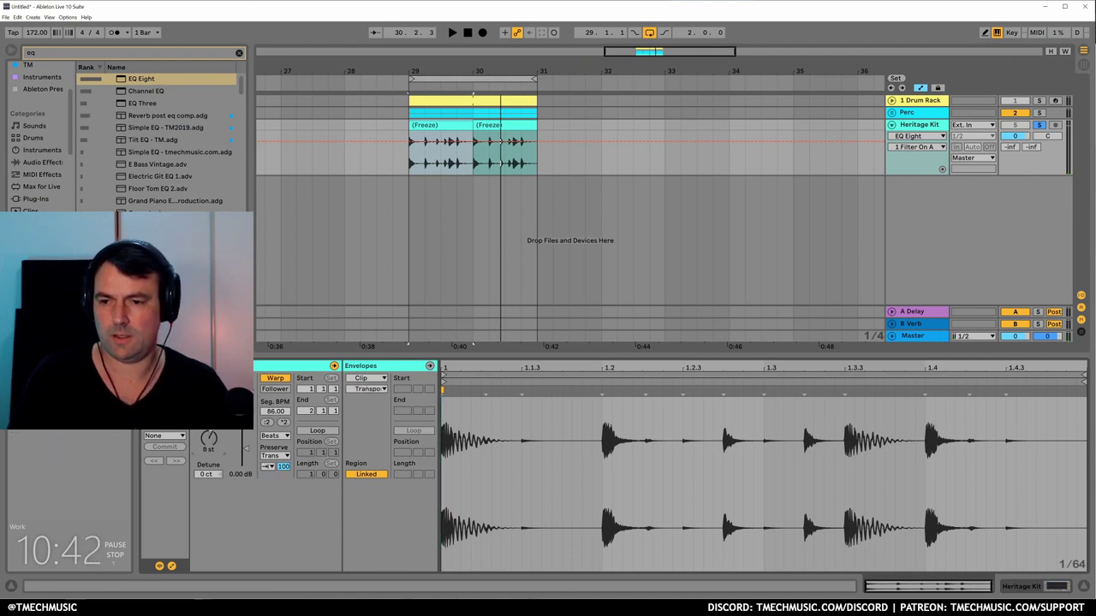
key(space)
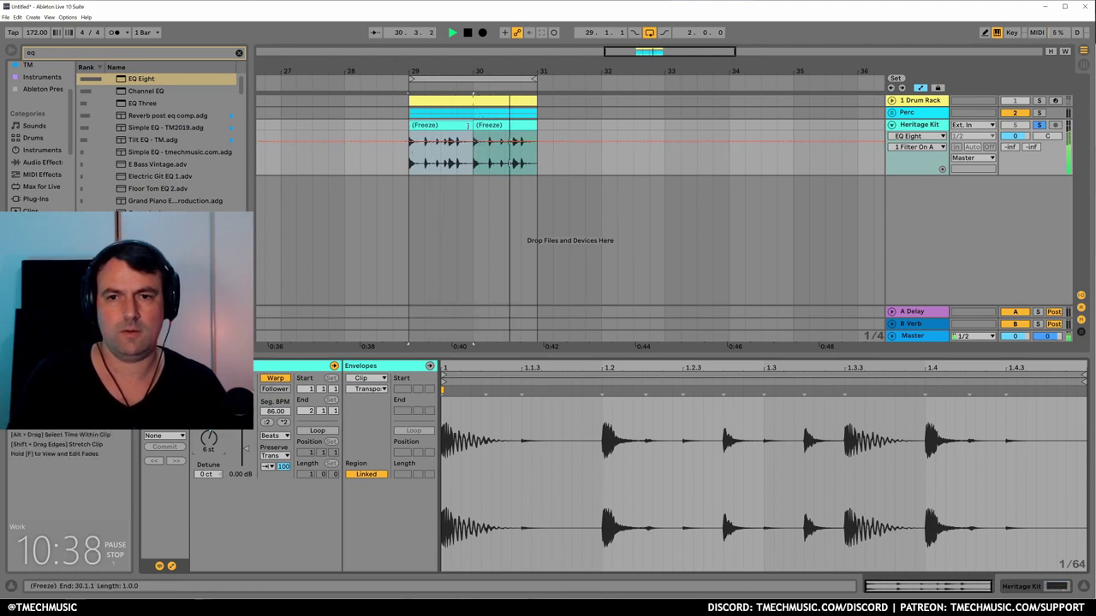
key(space)
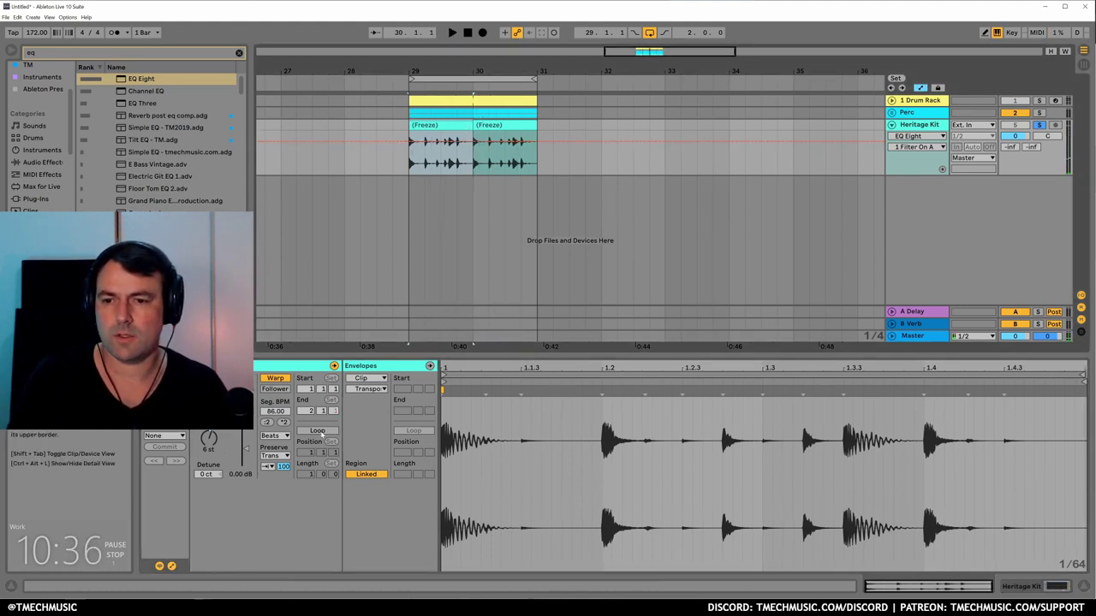
Enable looping on the bar 29 Heritage Kit clip and extend it over bar 30 to bar 31.
click(317, 431)
drag(474, 126, 539, 127)
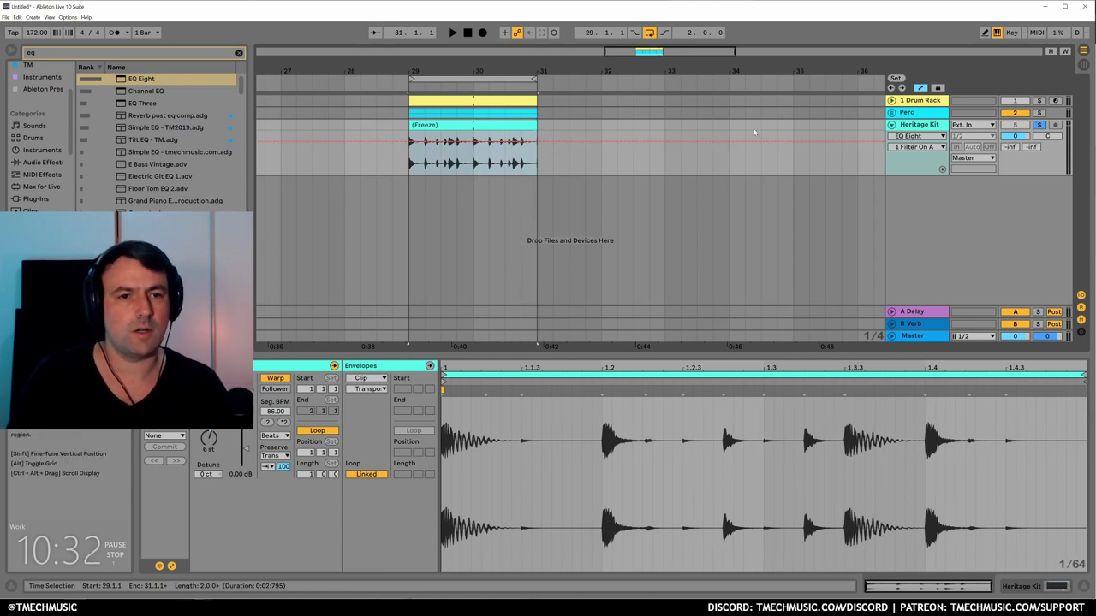
Move the Heritage Kit track into the Perc group, unfold the group and play the loop.
click(922, 115)
key(Delete)
click(892, 113)
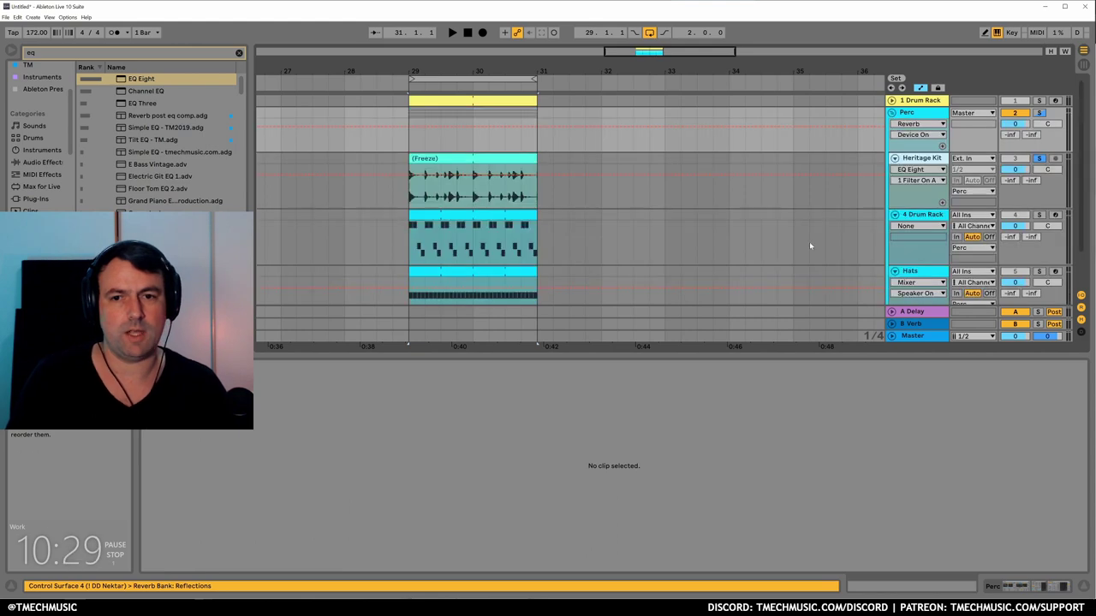
key(space)
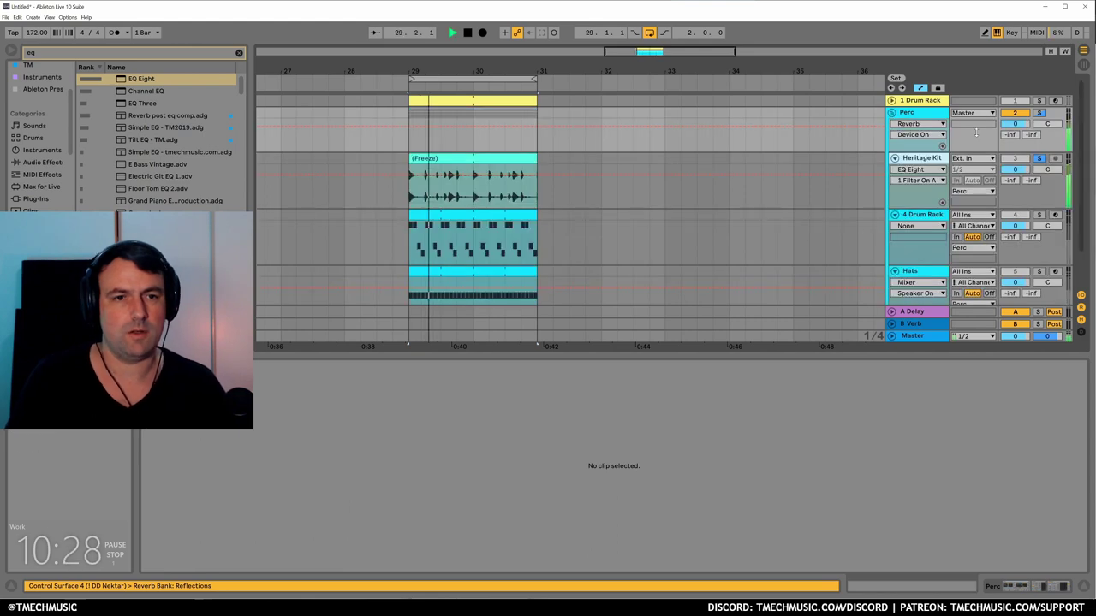
Unsolo the percussion tracks and shorten the Perc group's Reverb decay time to 354 ms, playing the loop to check it.
click(1040, 159)
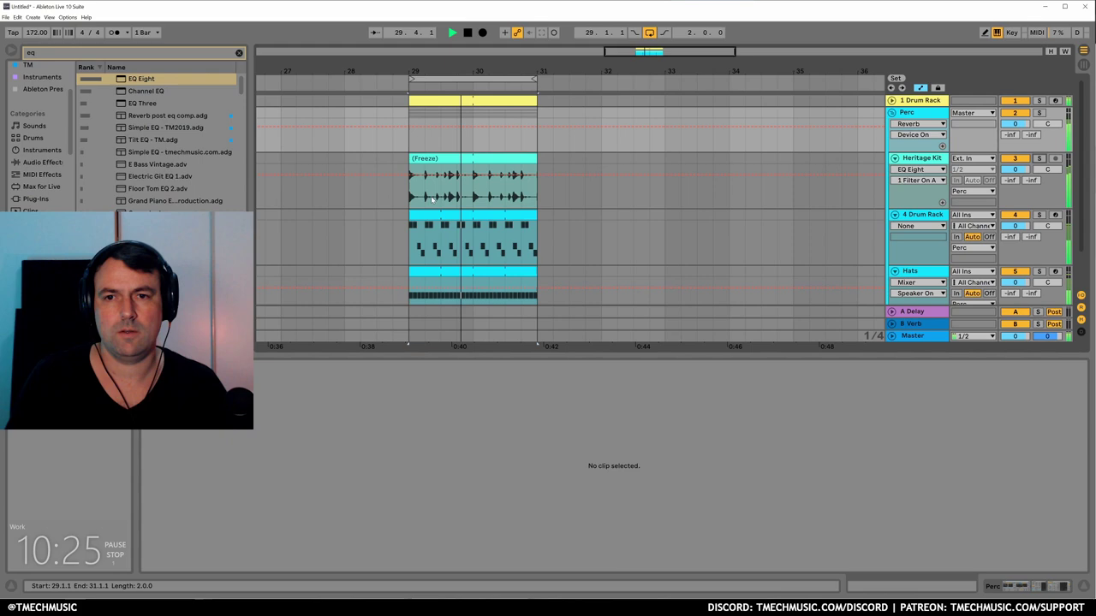
click(916, 115)
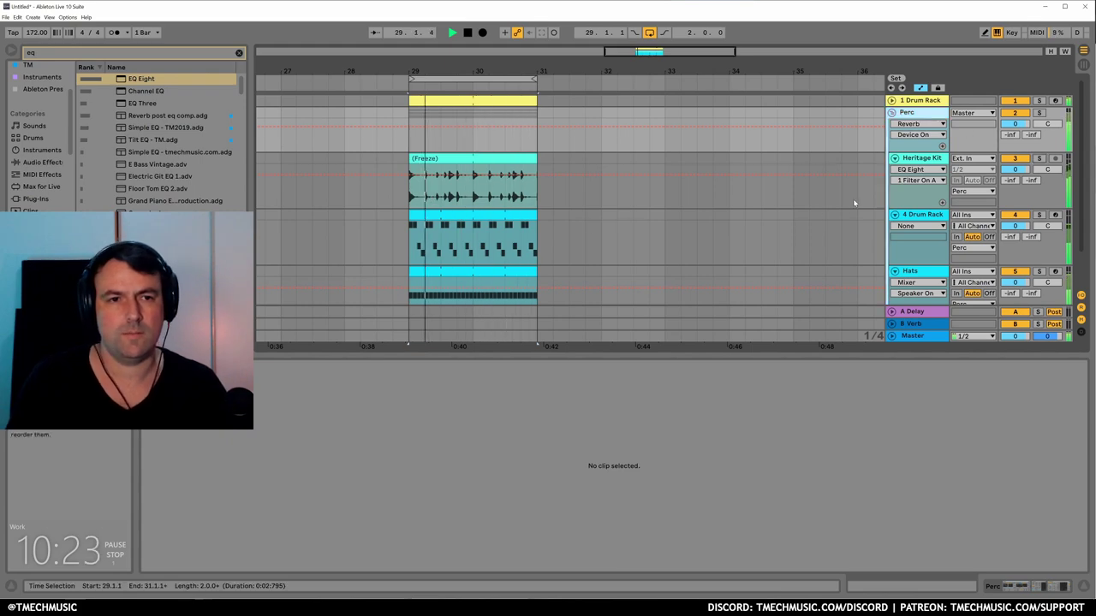
key(space)
key(shift+Tab)
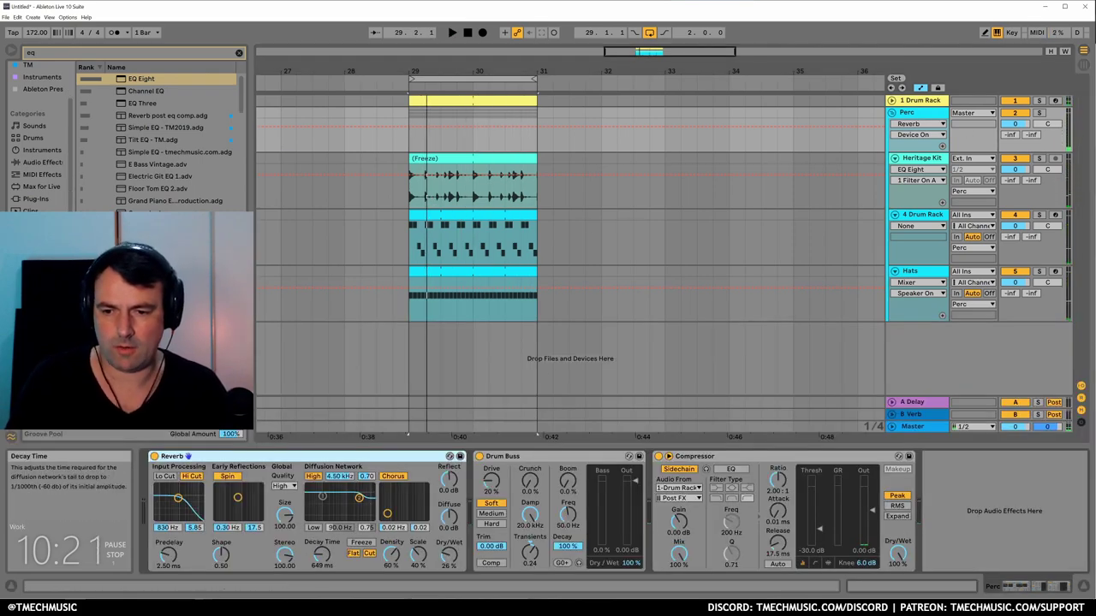
drag(321, 554, 321, 569)
key(space)
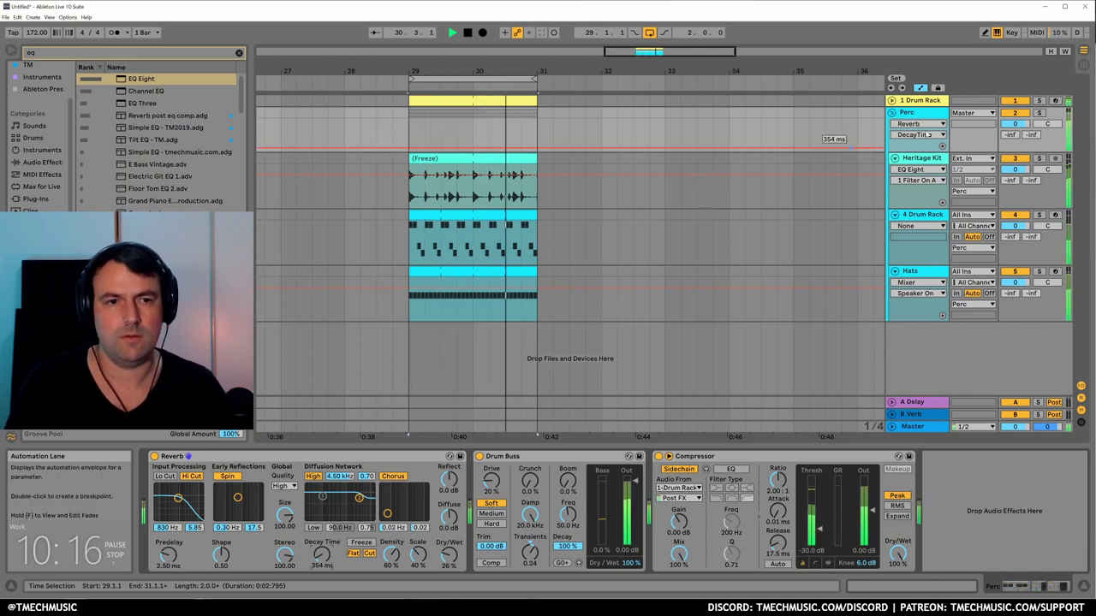
Collapse the Perc group and extend the Drum Rack clip, the Perc clips and the loop region to bar 33.
click(891, 112)
key(space)
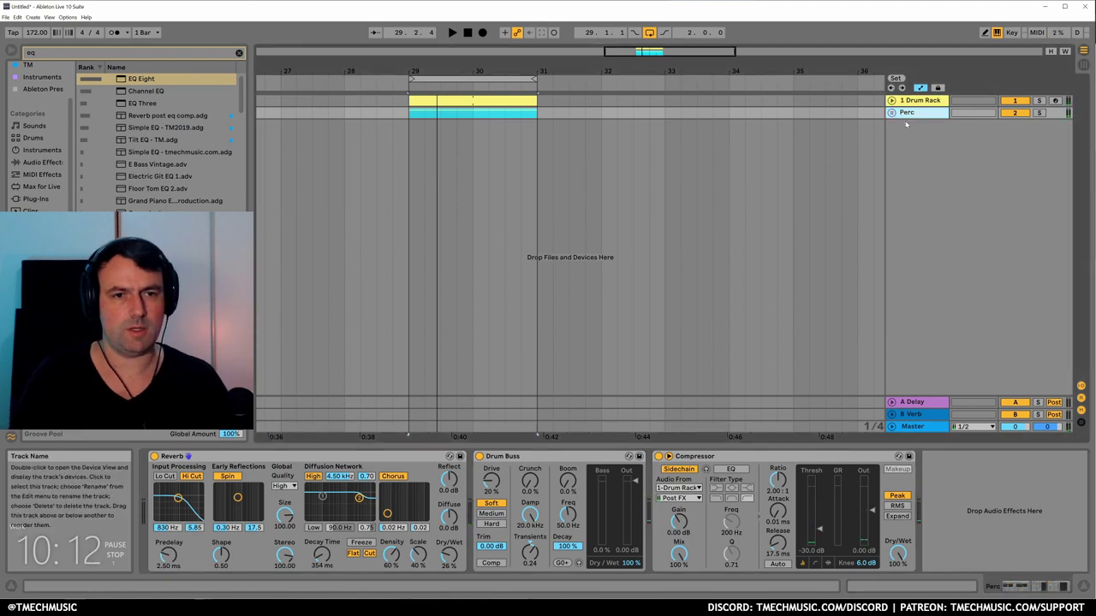
drag(537, 100, 665, 101)
click(403, 113)
drag(407, 115, 524, 115)
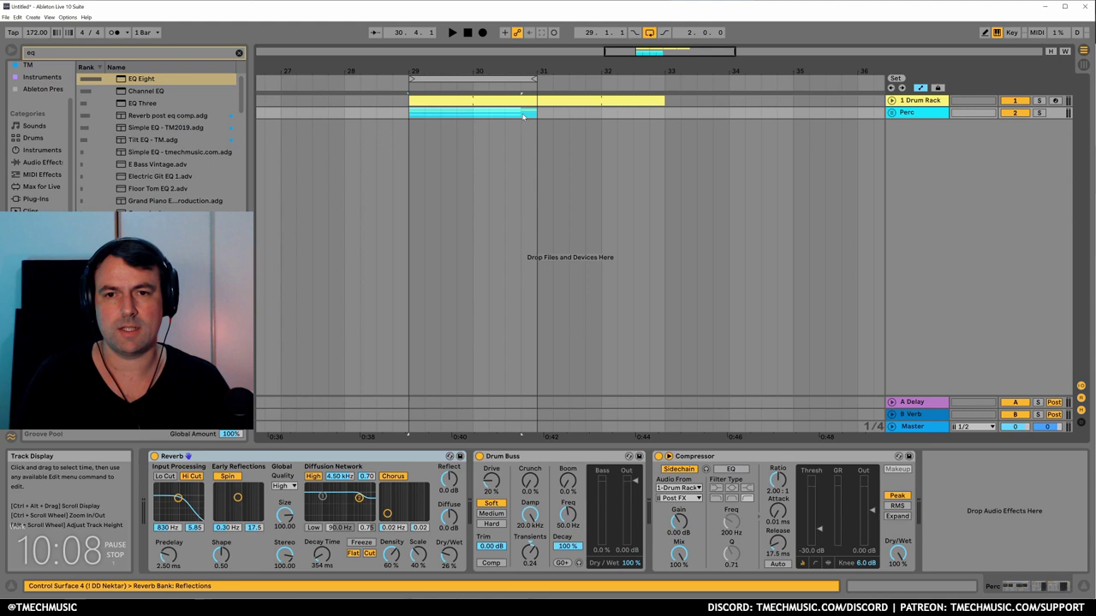
key(ctrl+d)
drag(536, 78, 664, 78)
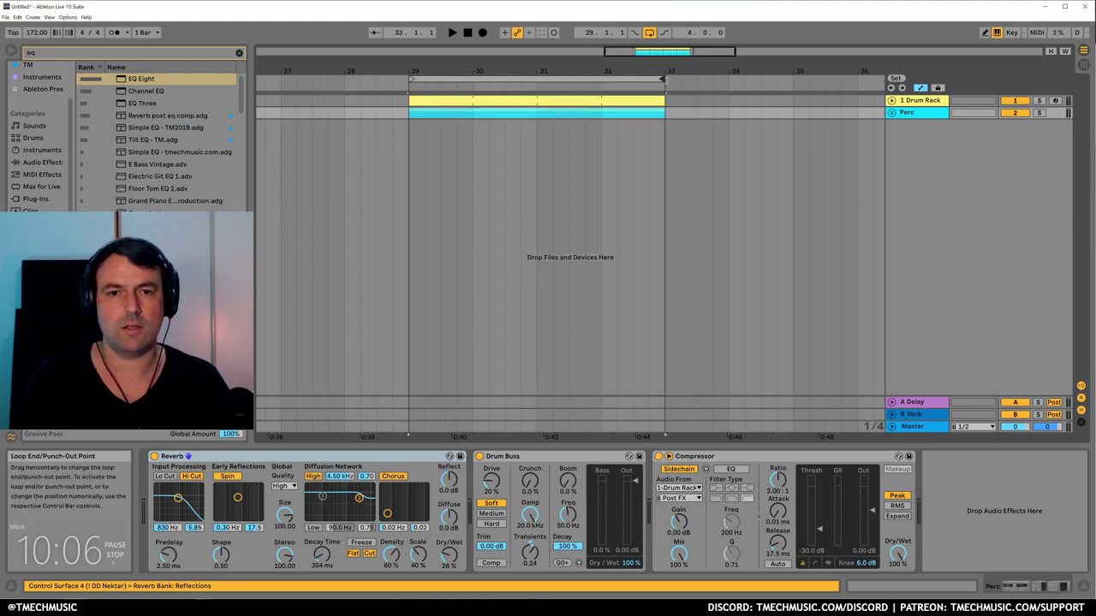
Insert a new MIDI track below the Perc group and load the Wavetable instrument onto it.
click(777, 112)
key(ctrl+shift+t)
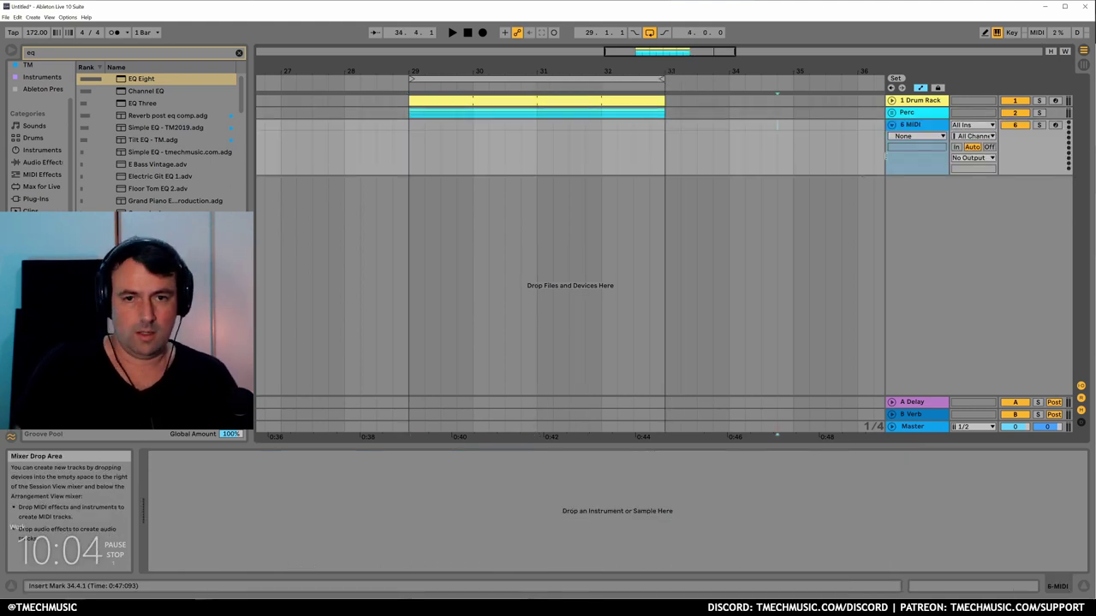
key(ctrl+f)
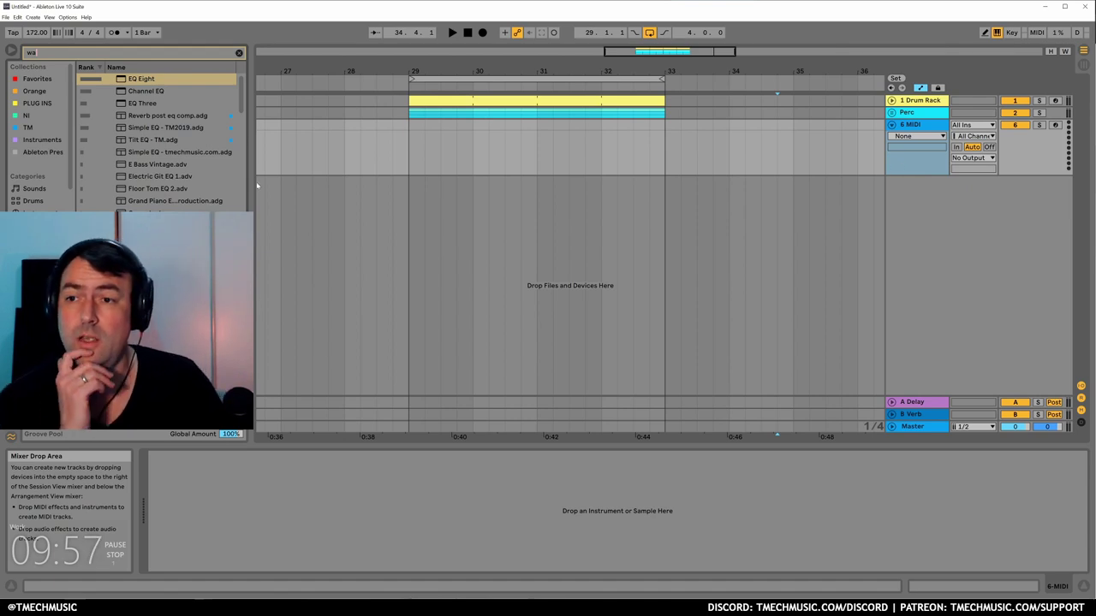
text(wa)
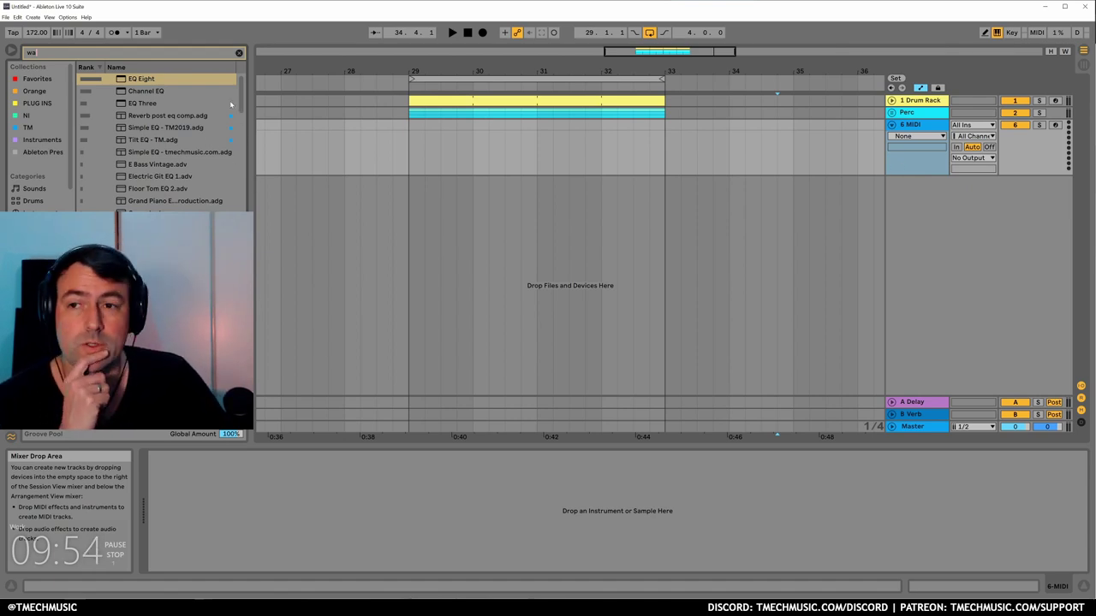
text(veab)
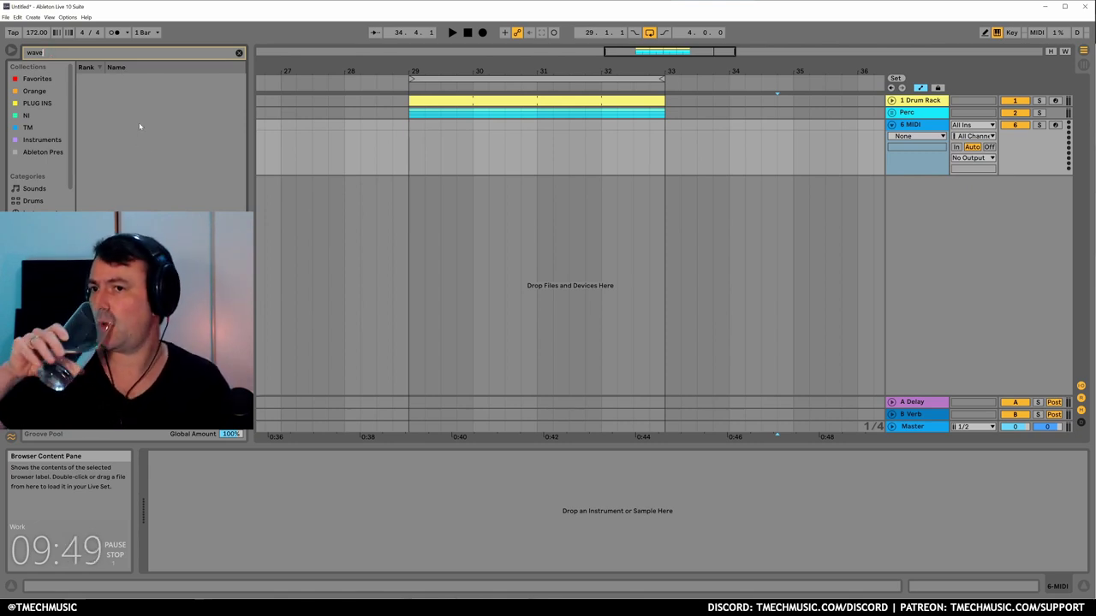
text(t)
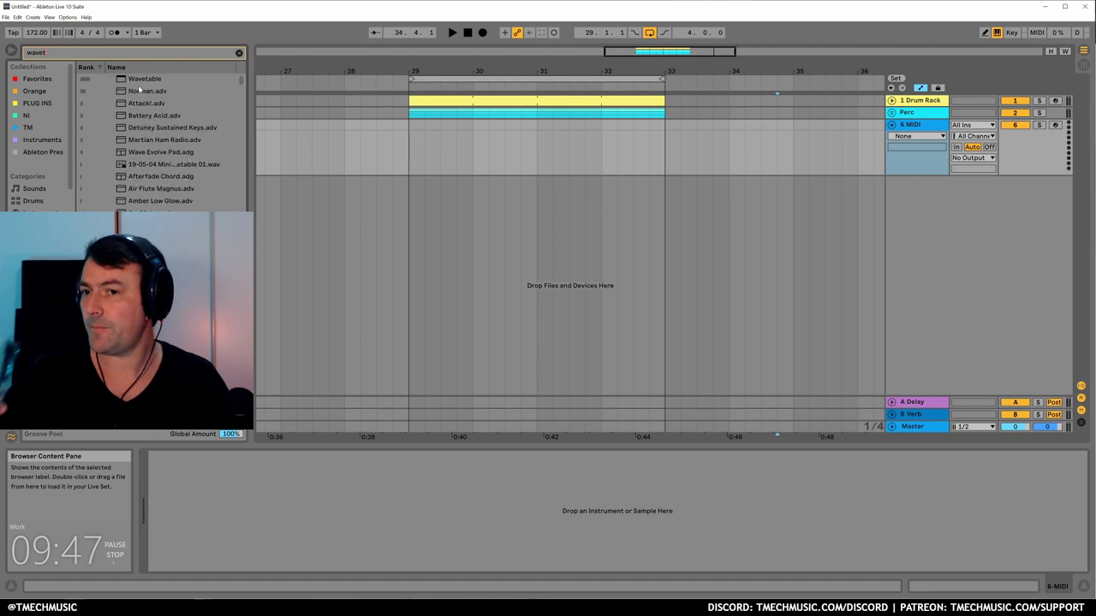
key(Down)
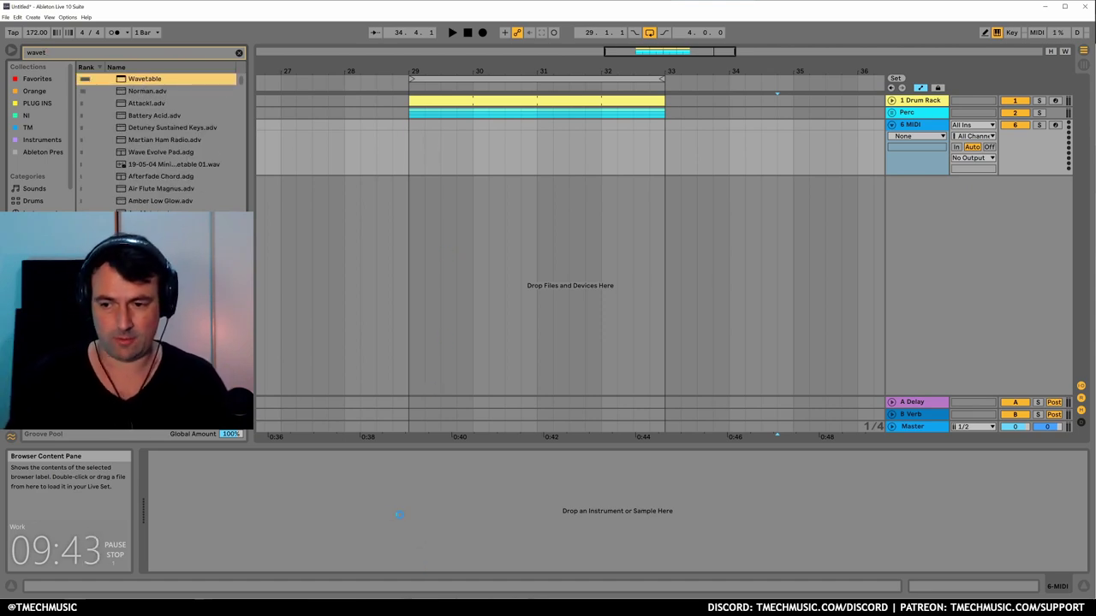
key(Return)
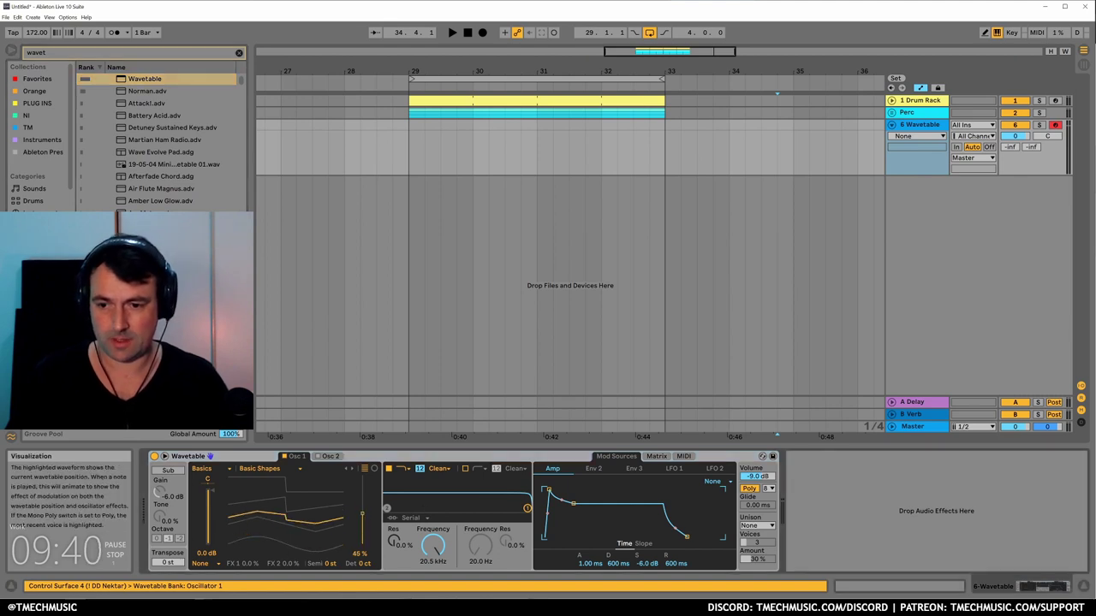
Set Oscillator 1's wavetable position to 67% and the amp envelope to 0.0 dB sustain with a 584 ms decay.
drag(242, 508, 242, 483)
key(z)
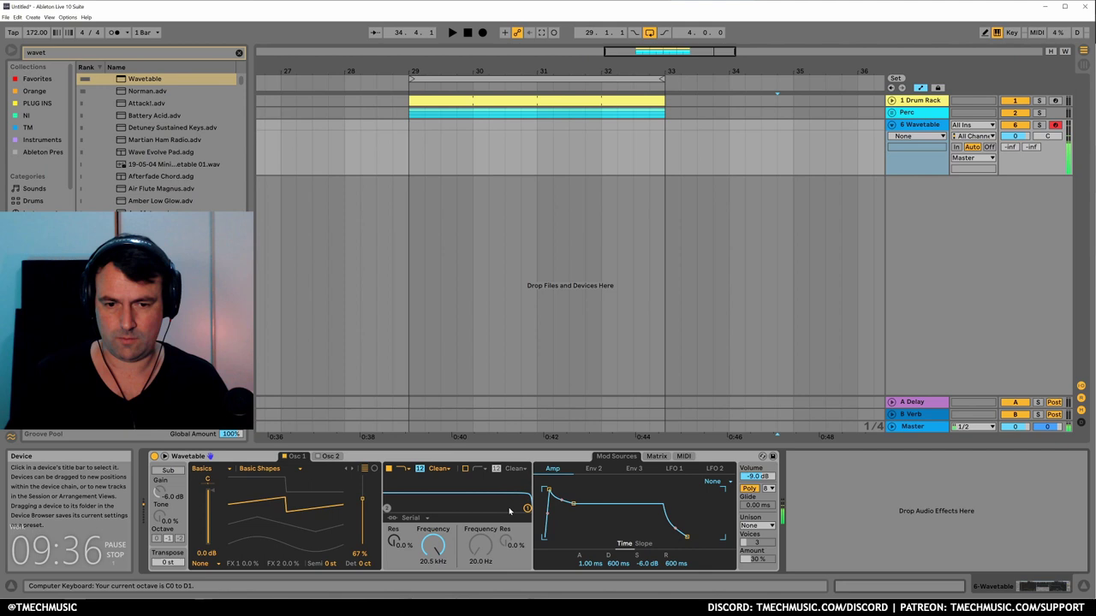
drag(574, 505, 572, 490)
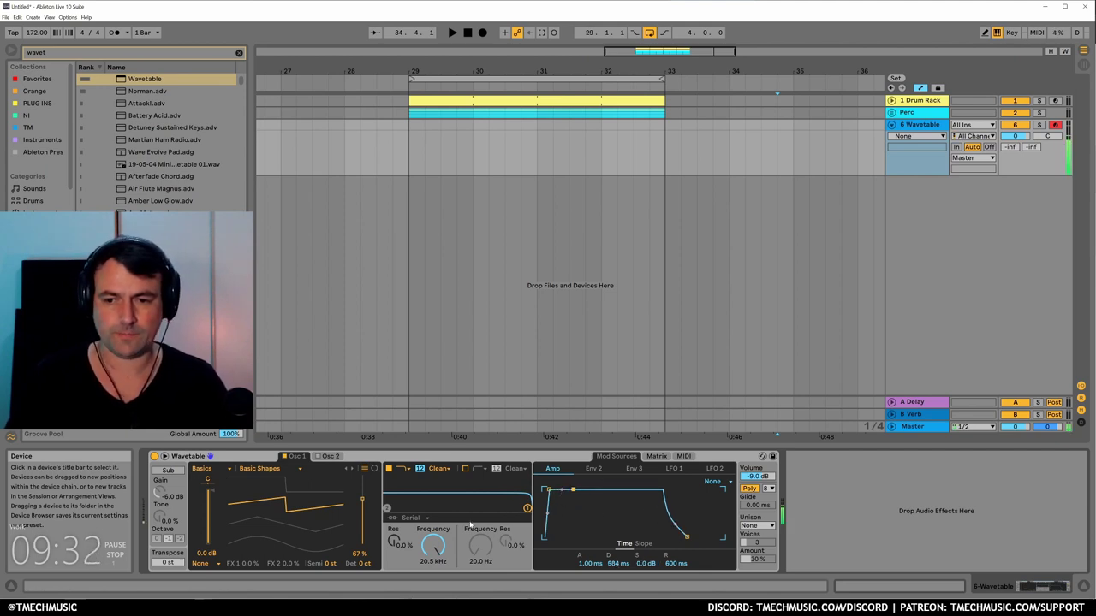
Set Wavetable's unison to Classic mode with 8 voices and a 21% amount.
click(758, 525)
click(758, 536)
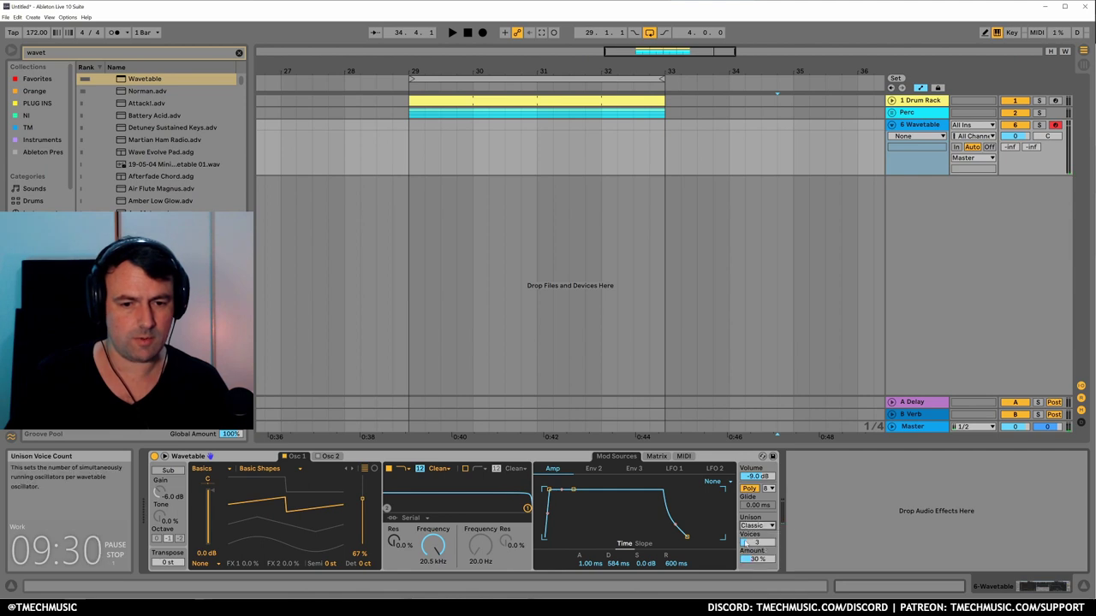
key(a)
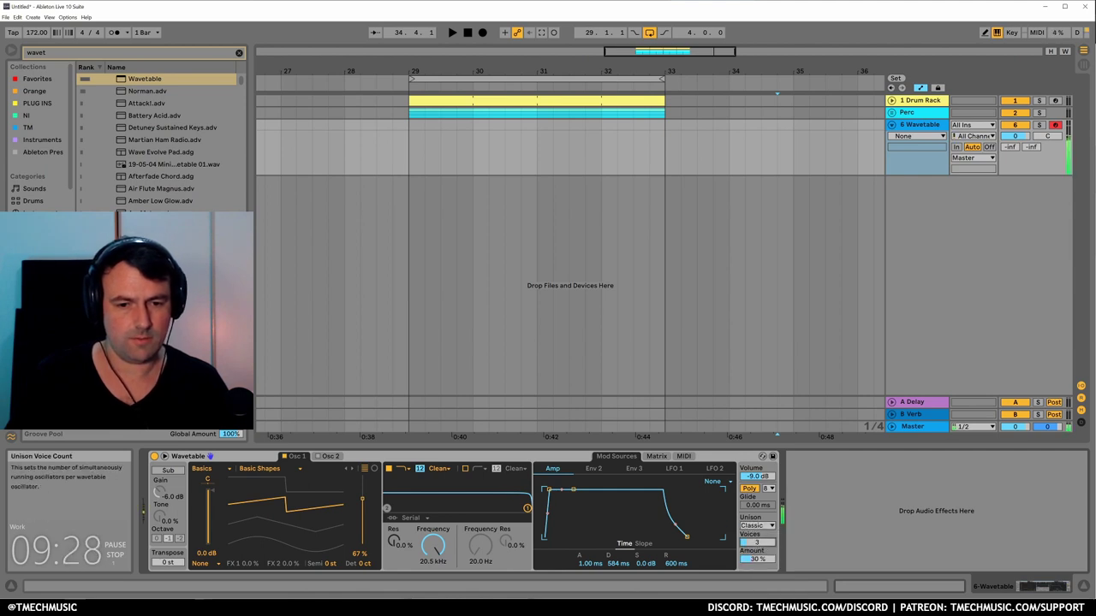
drag(757, 542, 757, 533)
scroll(757, 559, down, 5)
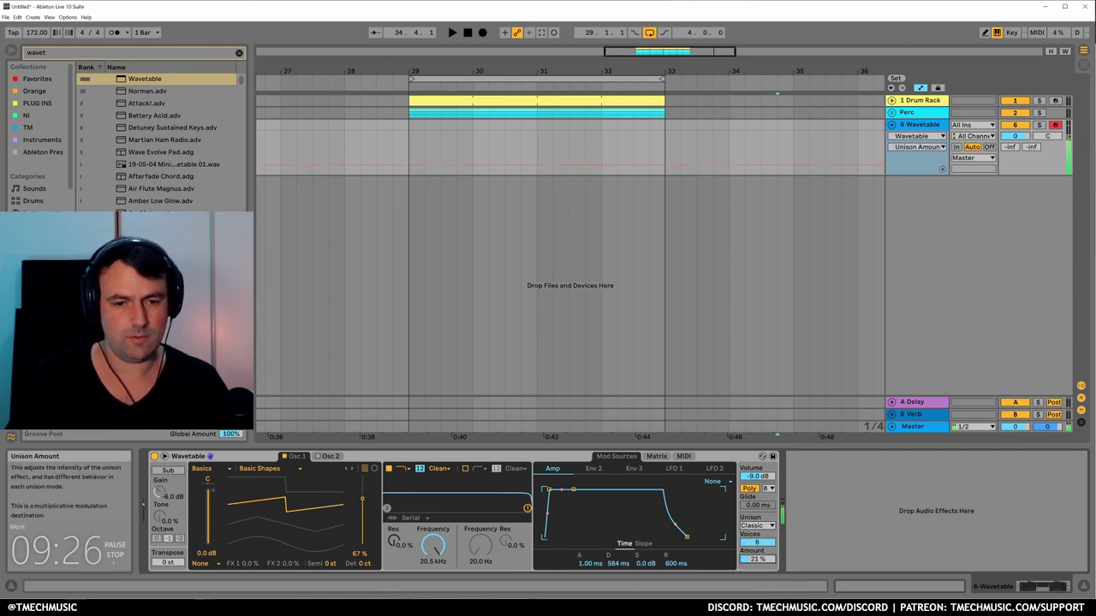
Lower Filter 1's frequency to 265 Hz and enable Oscillator 2 at 66% wavetable position, transposed up 12 semitones.
drag(432, 546, 432, 590)
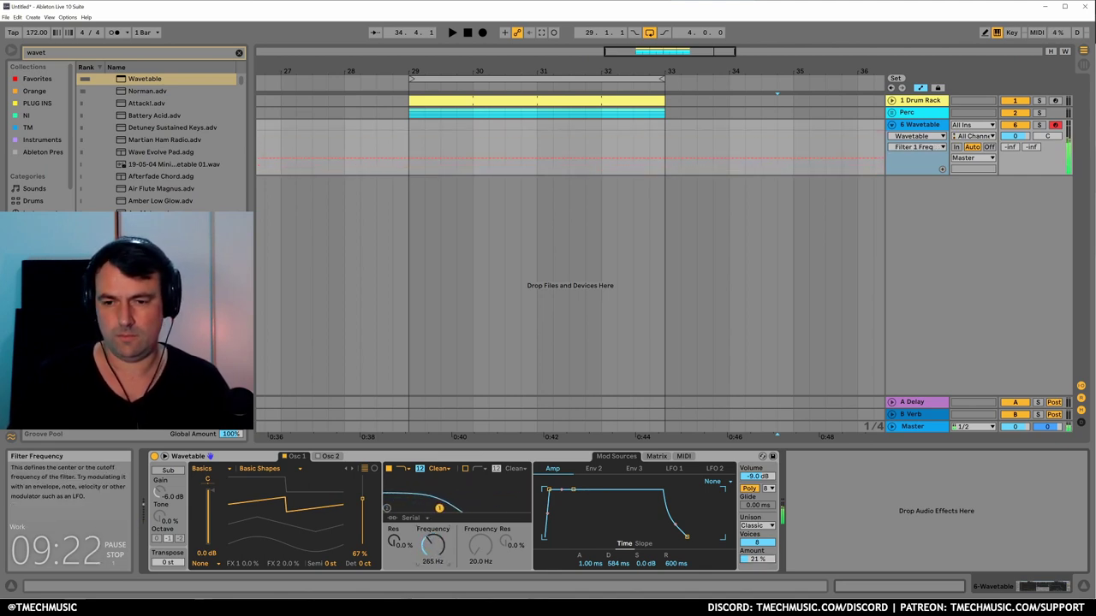
click(319, 456)
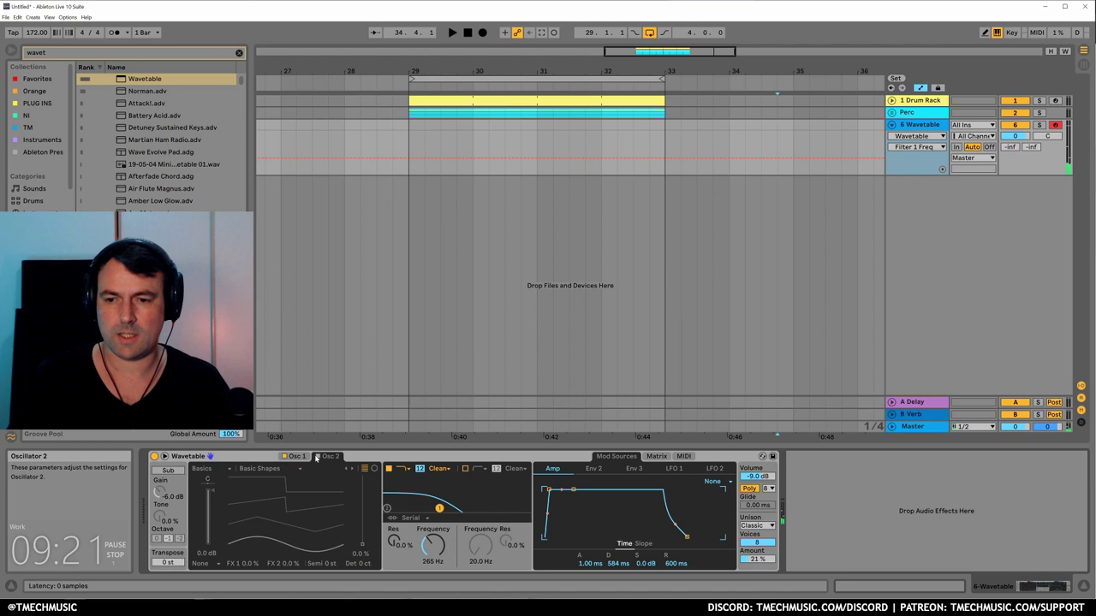
drag(276, 553, 276, 518)
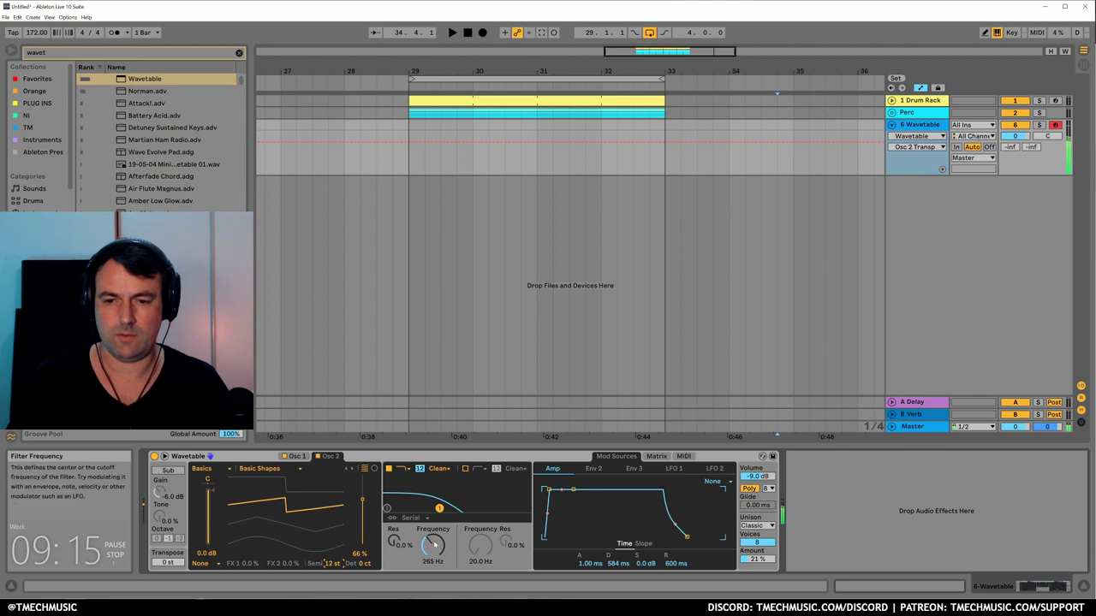
Set Filter 1 to 412 Hz with 60% resonance and enable Filter 2 as a low-pass at 162 Hz.
mouse_move(432, 547)
mouse_down()
mouse_move(432, 567)
mouse_move(432, 526)
mouse_move(435, 540)
mouse_up()
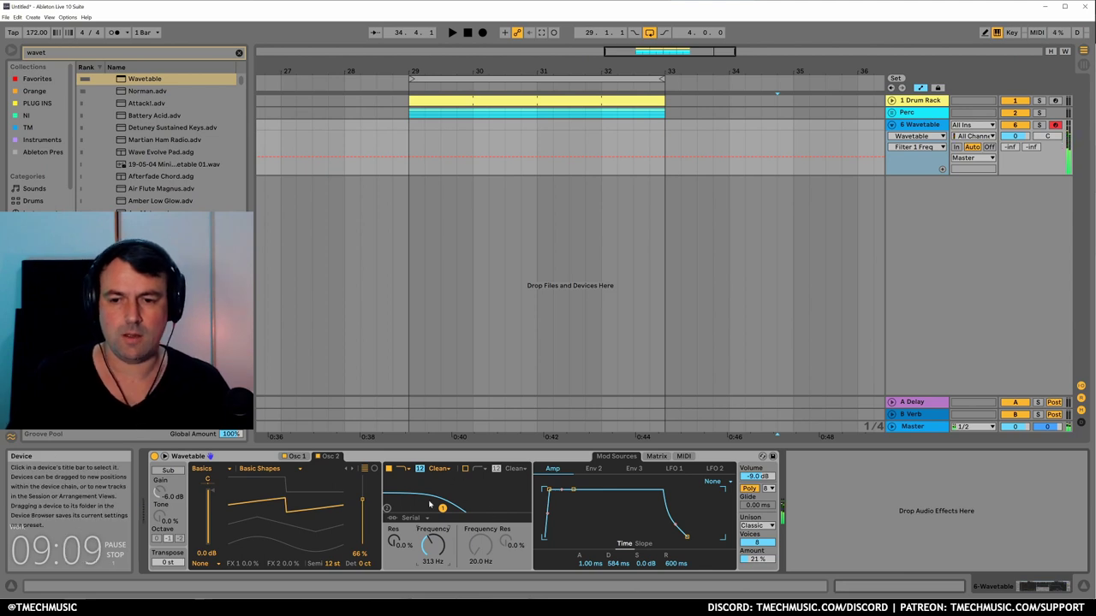
drag(442, 510, 441, 489)
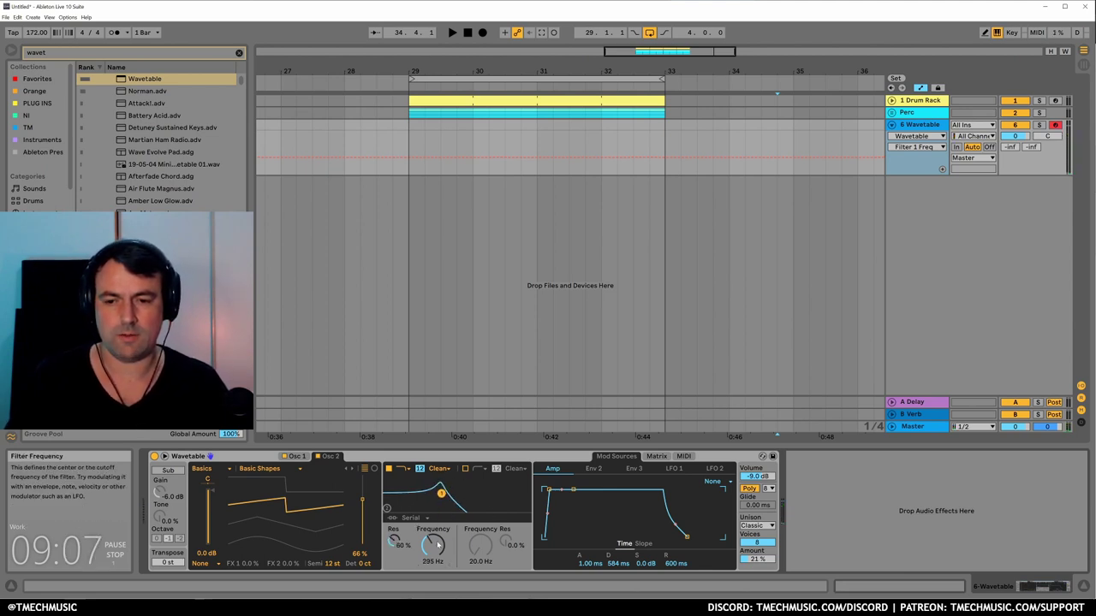
click(465, 469)
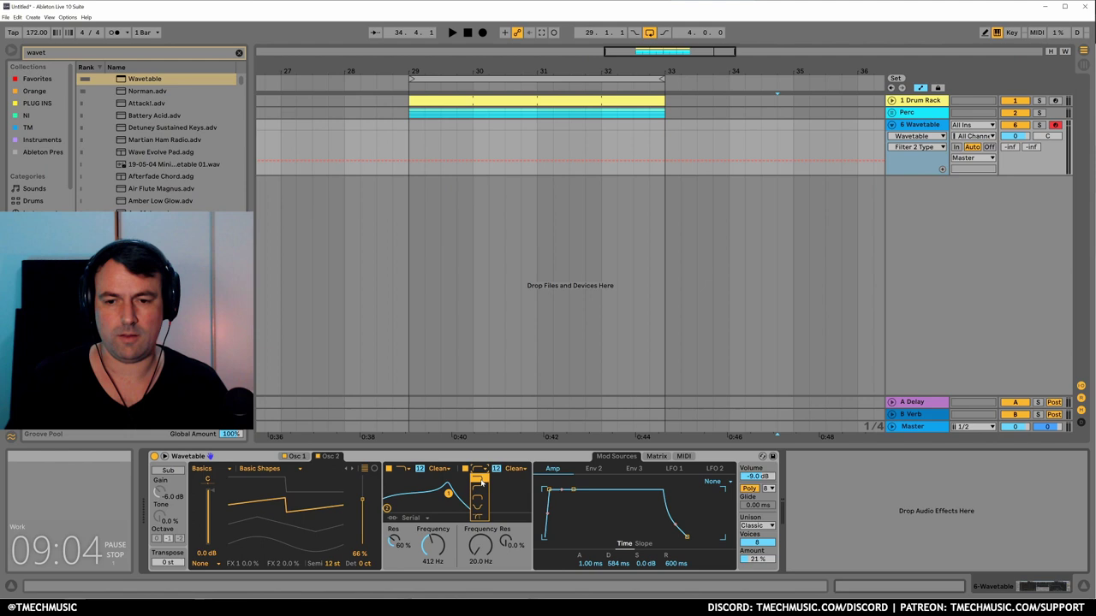
drag(486, 539, 487, 475)
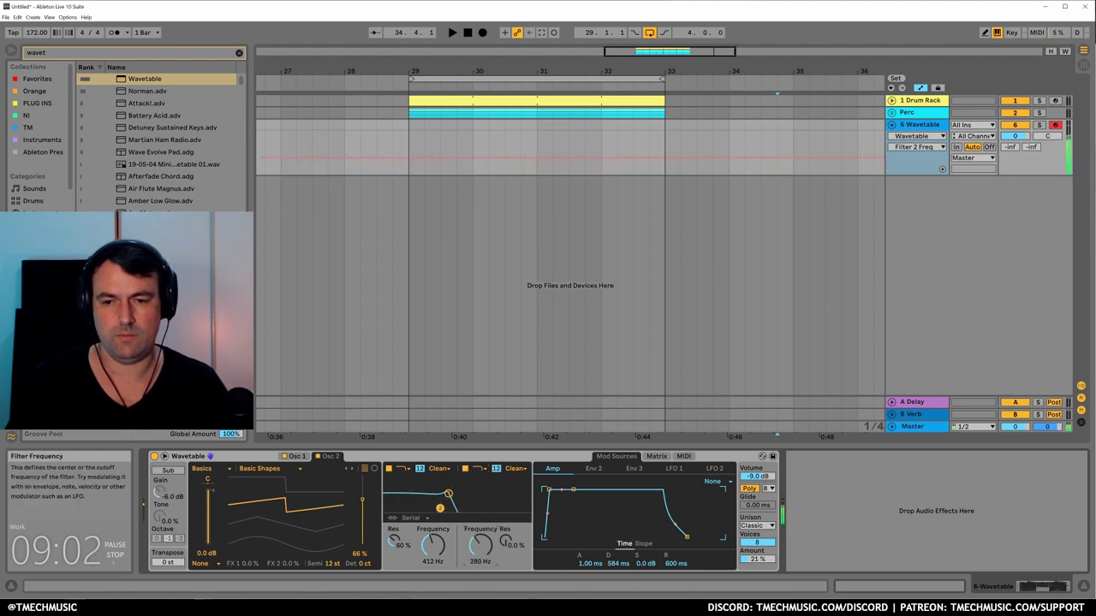
mouse_move(435, 508)
mouse_down()
mouse_move(460, 508)
mouse_move(429, 507)
mouse_up()
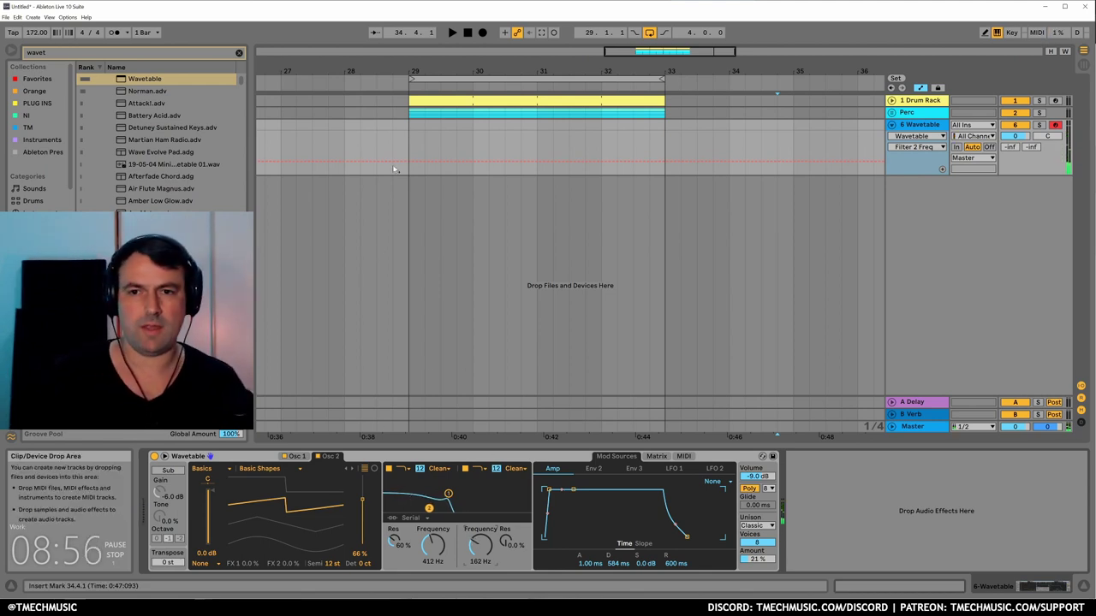
Create an empty two-bar MIDI clip on the Wavetable track from bar 29 to 31 with a fixed 1/8 note grid.
drag(413, 125, 533, 128)
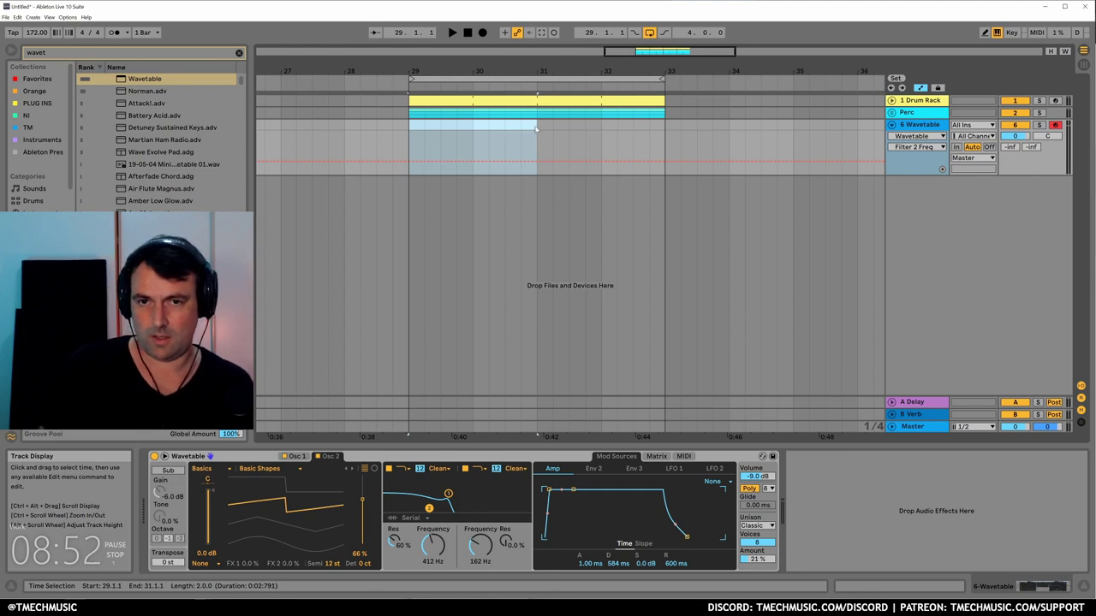
click(553, 127)
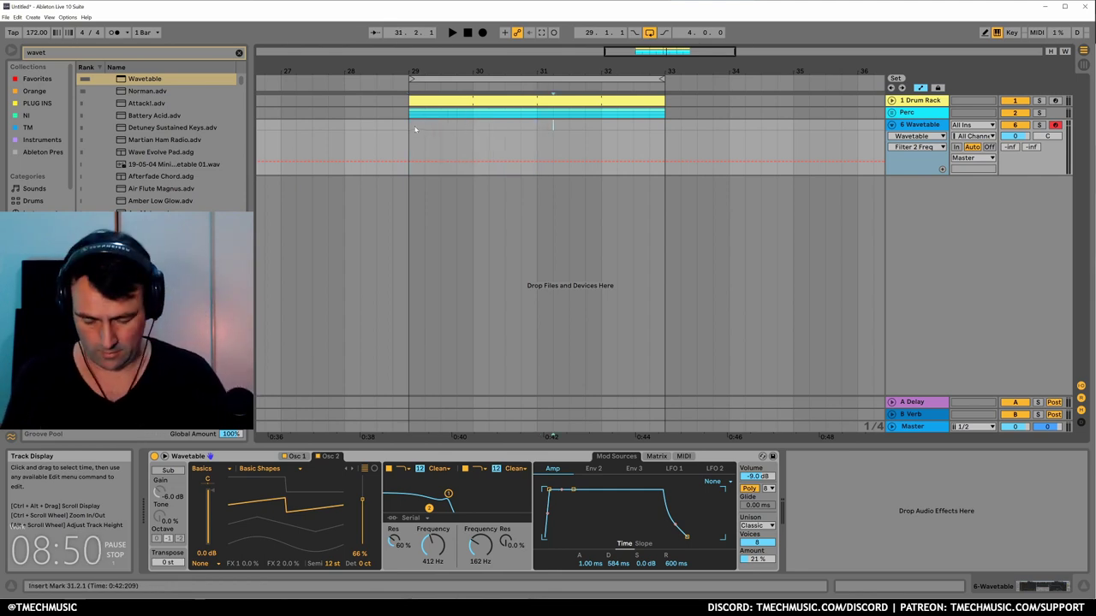
click(409, 127)
drag(422, 127, 537, 129)
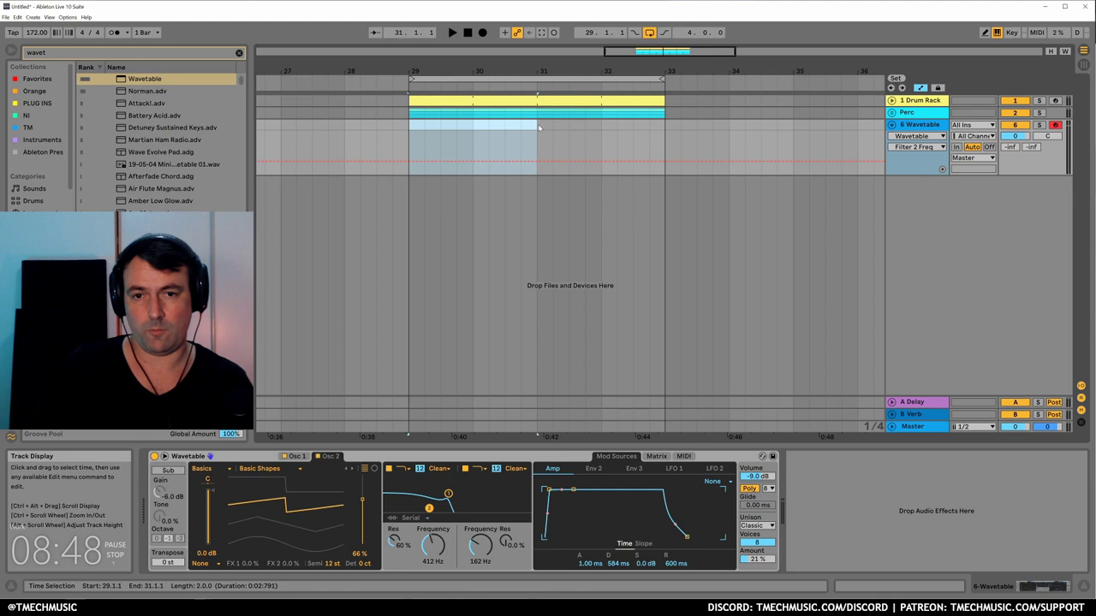
key(ctrl+shift+m)
right_click(512, 487)
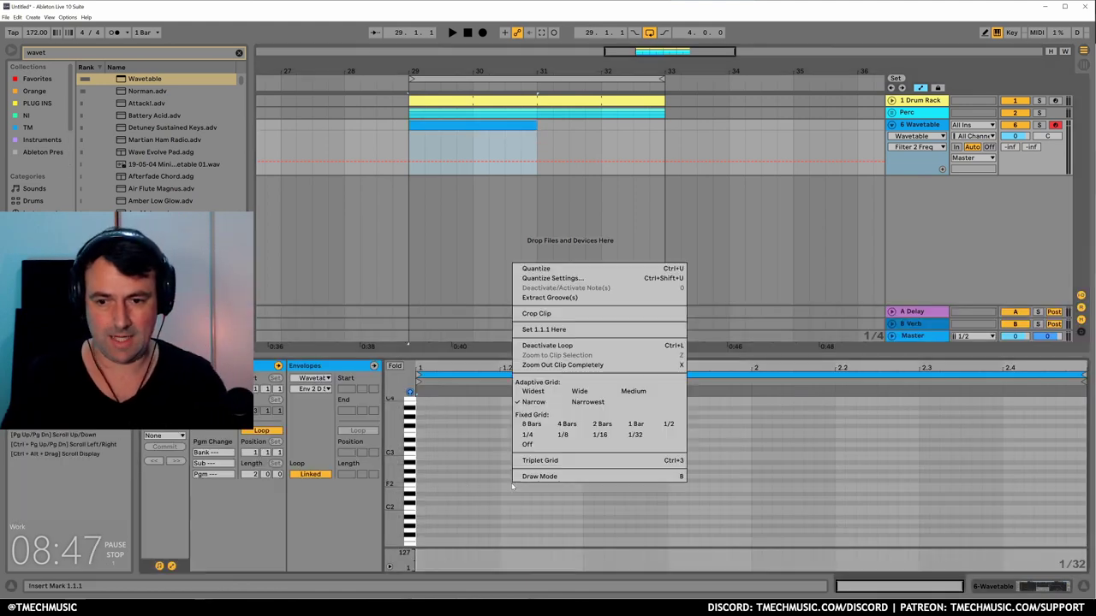
click(562, 435)
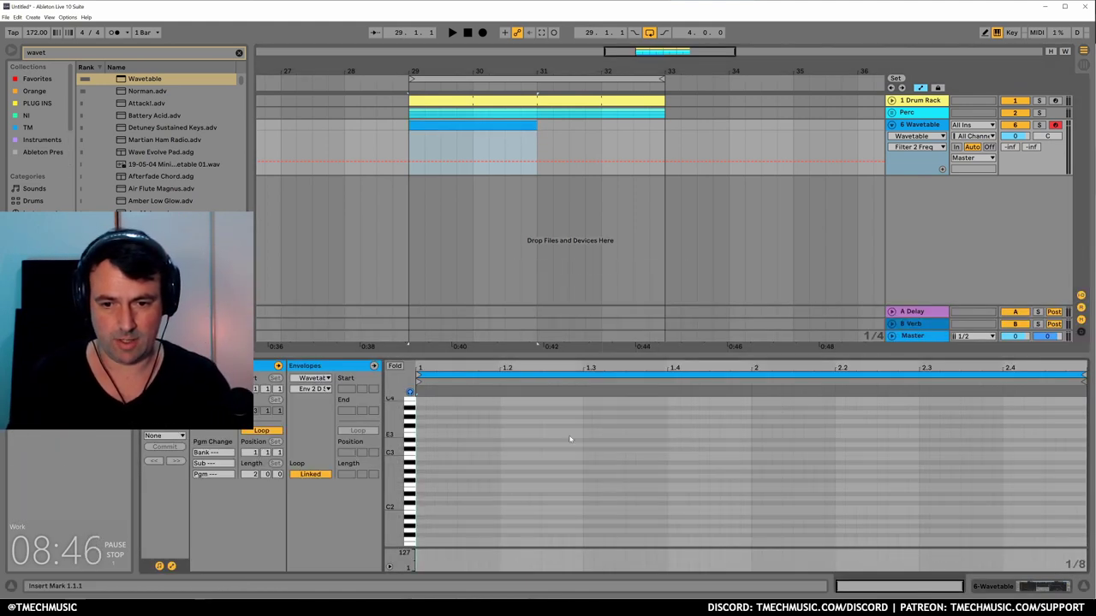
Add an eighth note at the start of the clip and transpose it by octaves to C1.
double_click(433, 451)
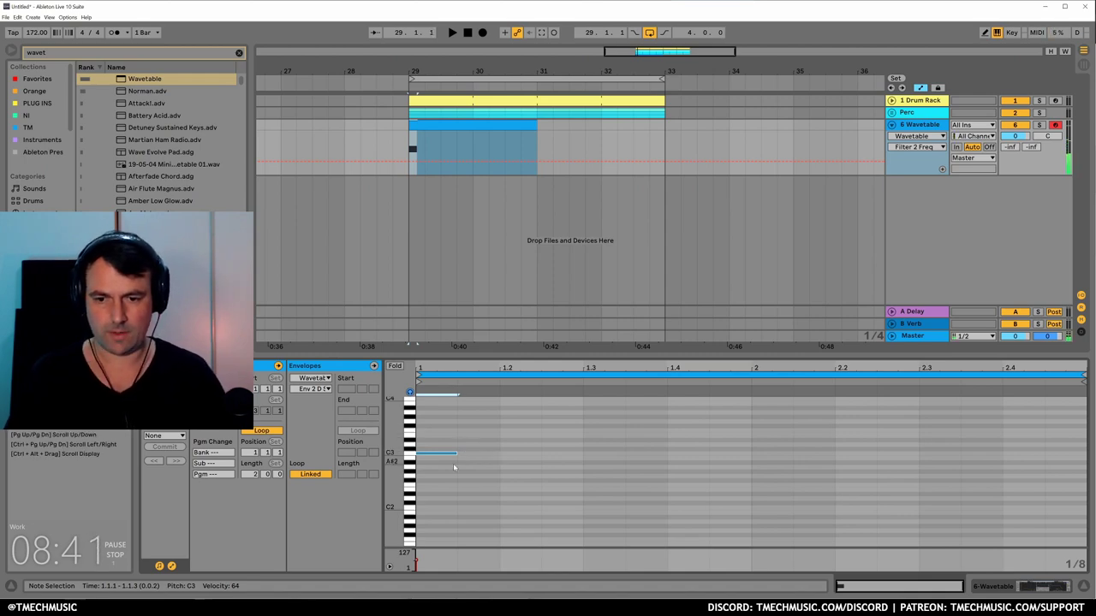
key(shift+Down)
key(shift+Down)
key(shift+Down)
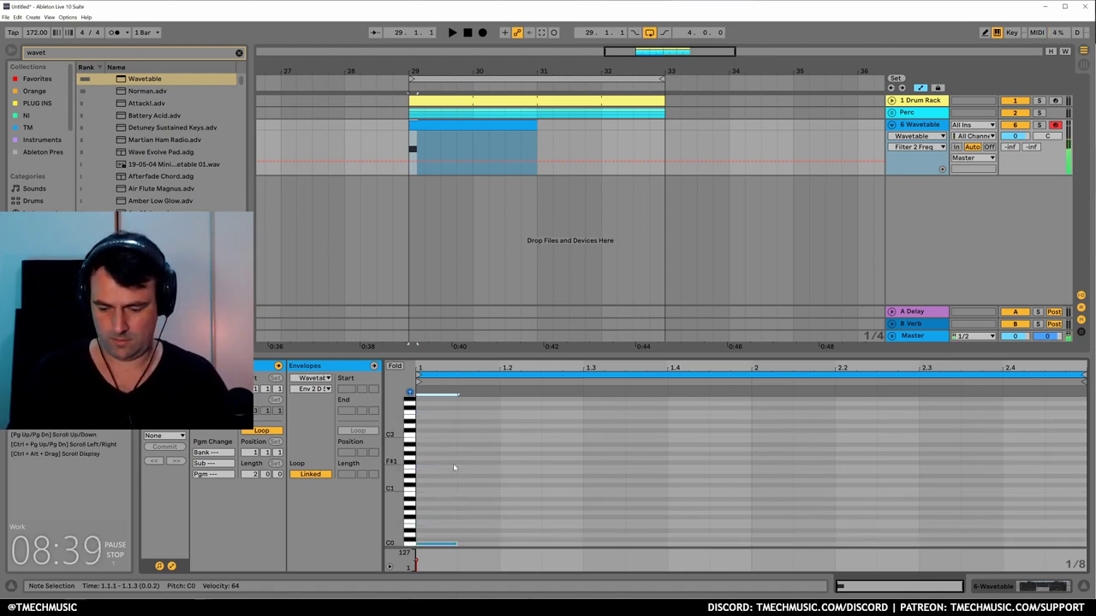
key(shift+Up)
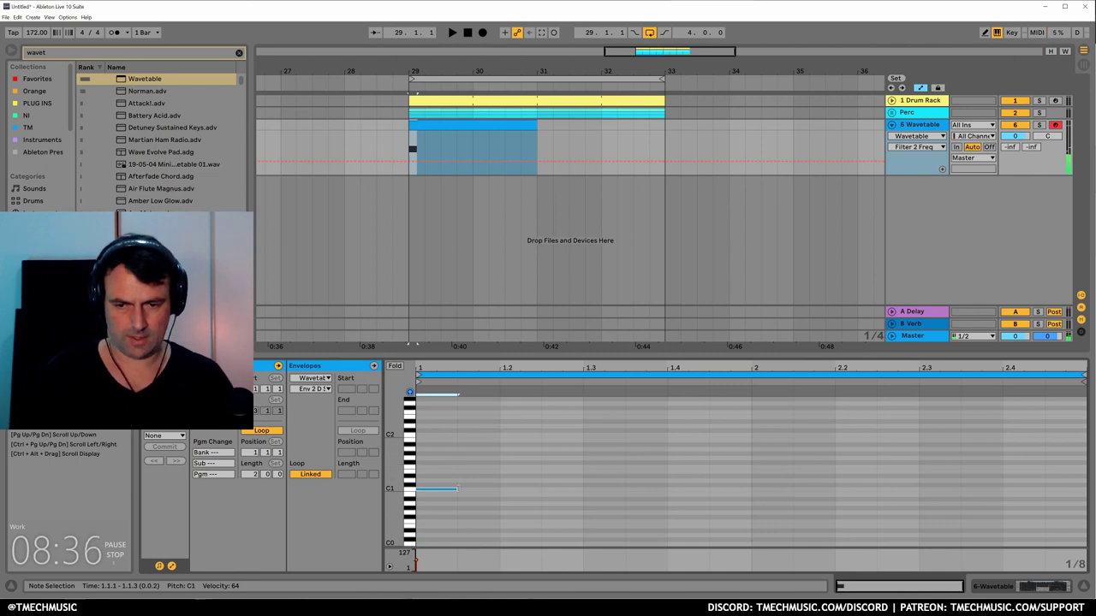
Lengthen the C1 note to one beat and add a C#1 note at beat 1.2, extended to 1.3.3.
key(shift+Right)
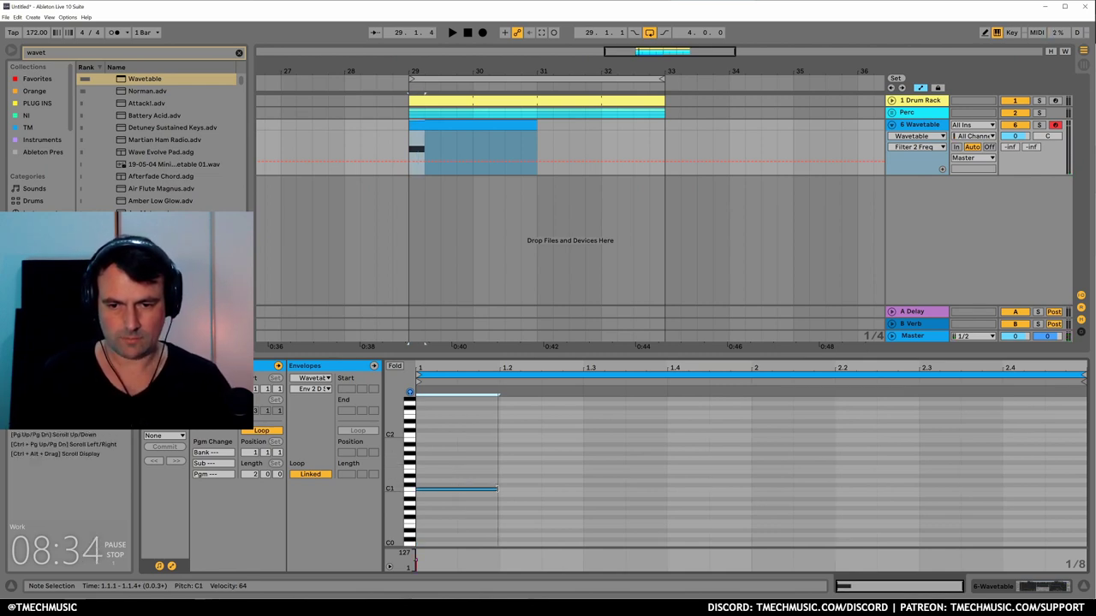
double_click(514, 485)
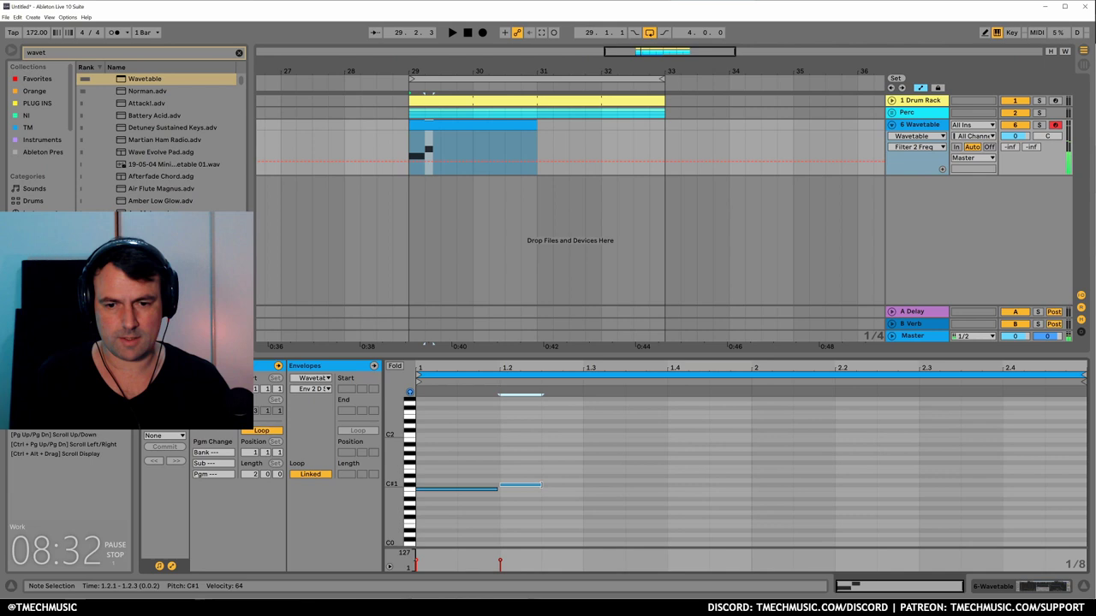
drag(541, 485, 638, 512)
key(space)
key(space)
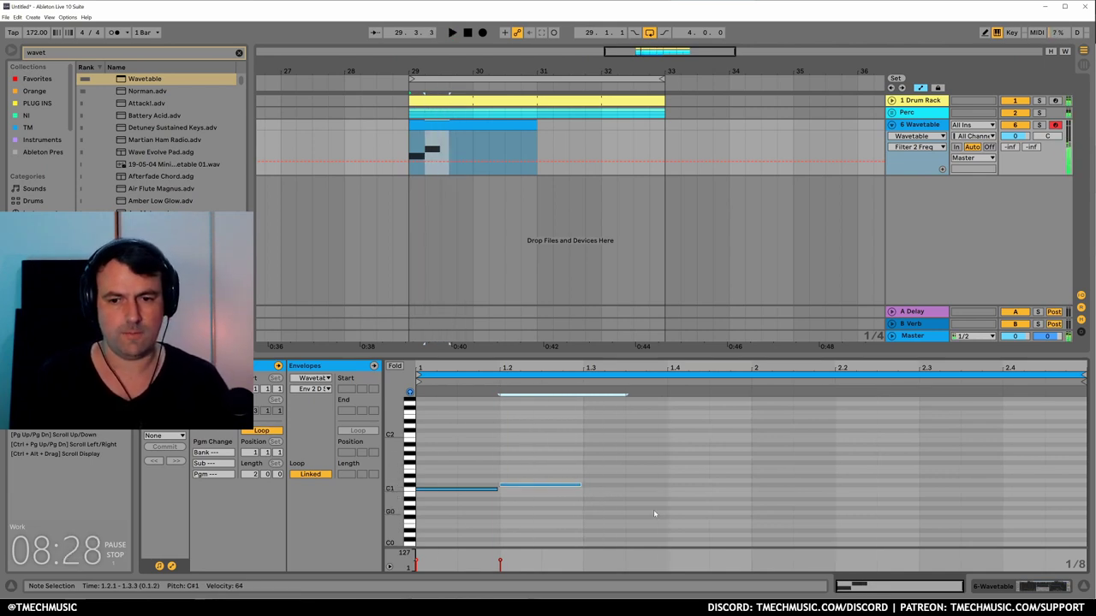
Move the C#1 note to beat 1.3 and lengthen the C1 and C#1 notes to two beats each, filling bar 1.
key(Right)
key(Right)
key(Right)
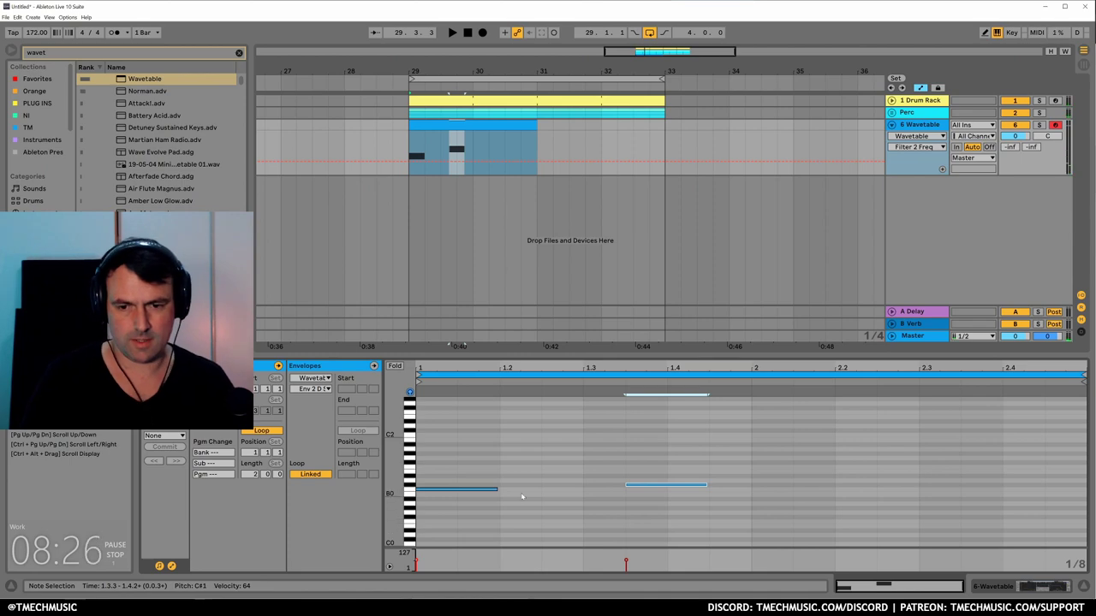
key(Left)
drag(497, 490, 581, 490)
drag(665, 486, 741, 486)
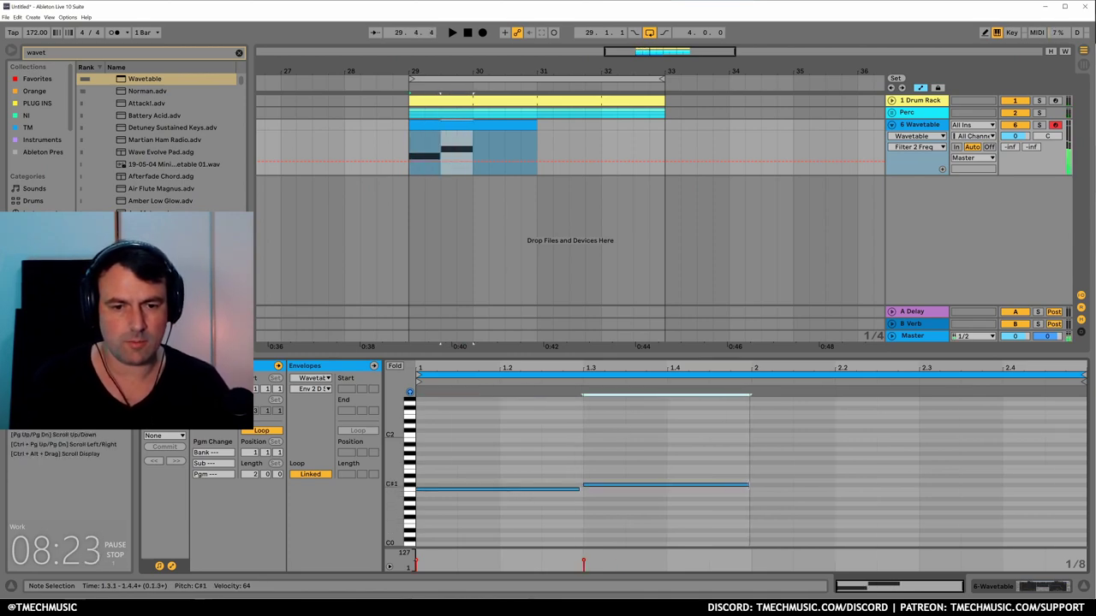
Assign note pitch modulation to Wavetable's Filter 1 frequency with an amount of 45 and play the result.
key(shift+Tab)
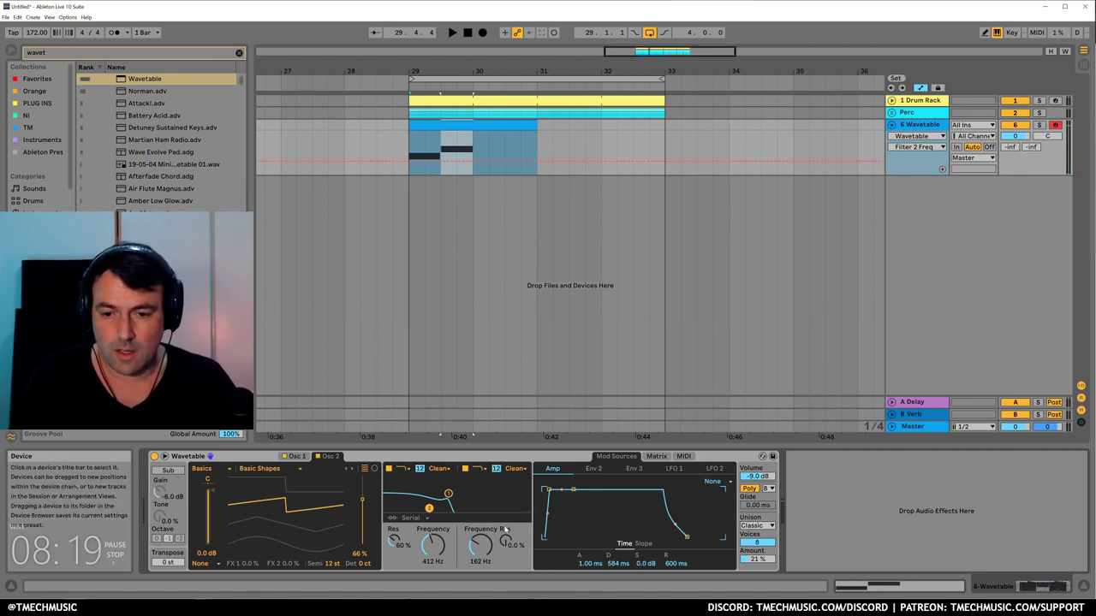
click(657, 456)
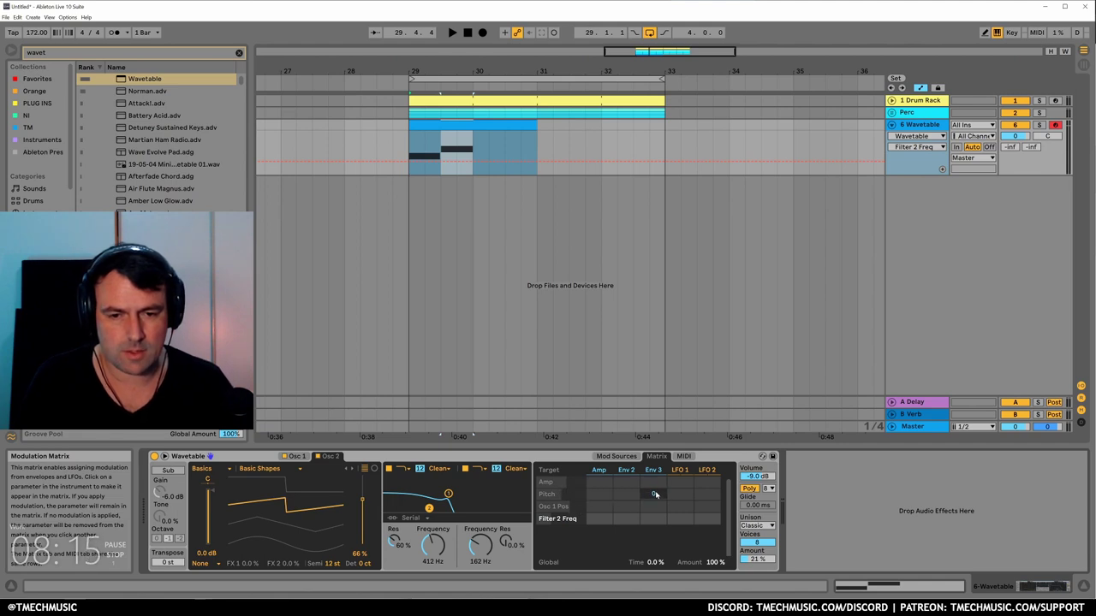
click(433, 544)
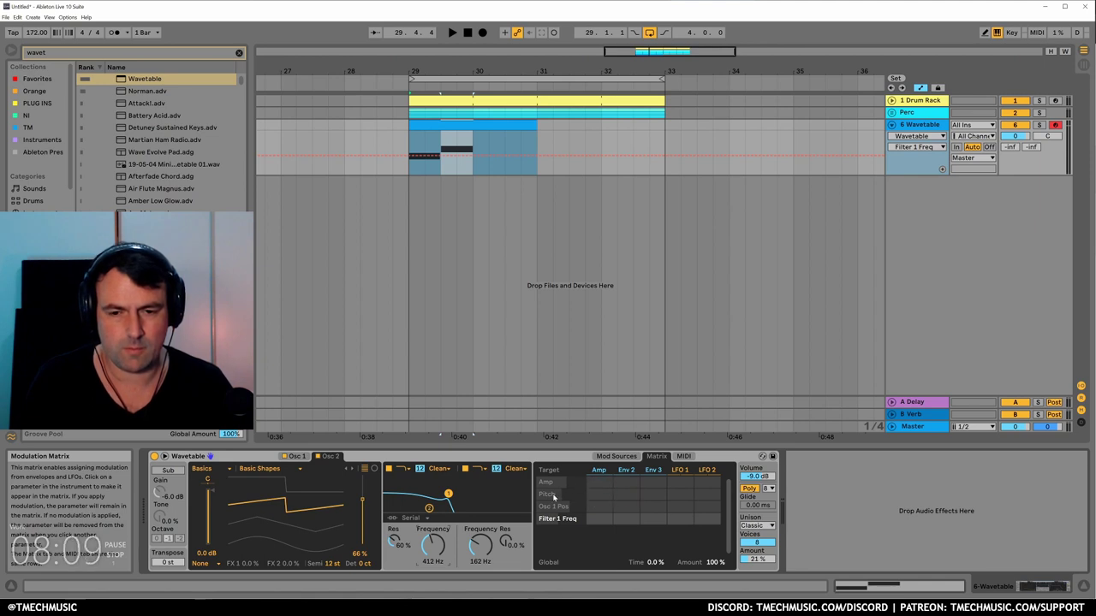
click(616, 457)
click(684, 456)
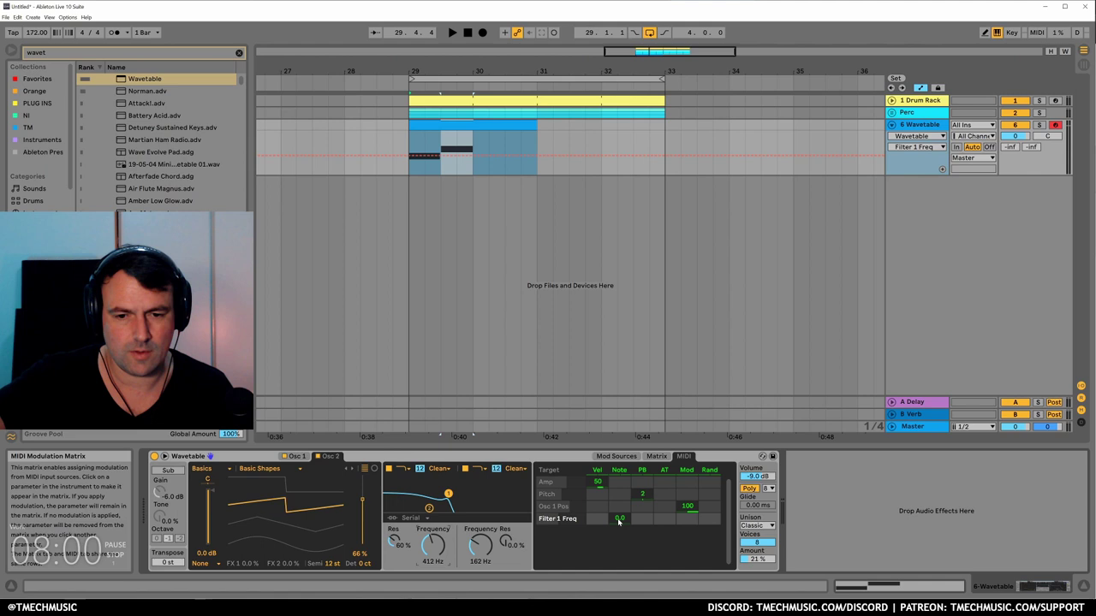
drag(620, 519, 620, 516)
key(space)
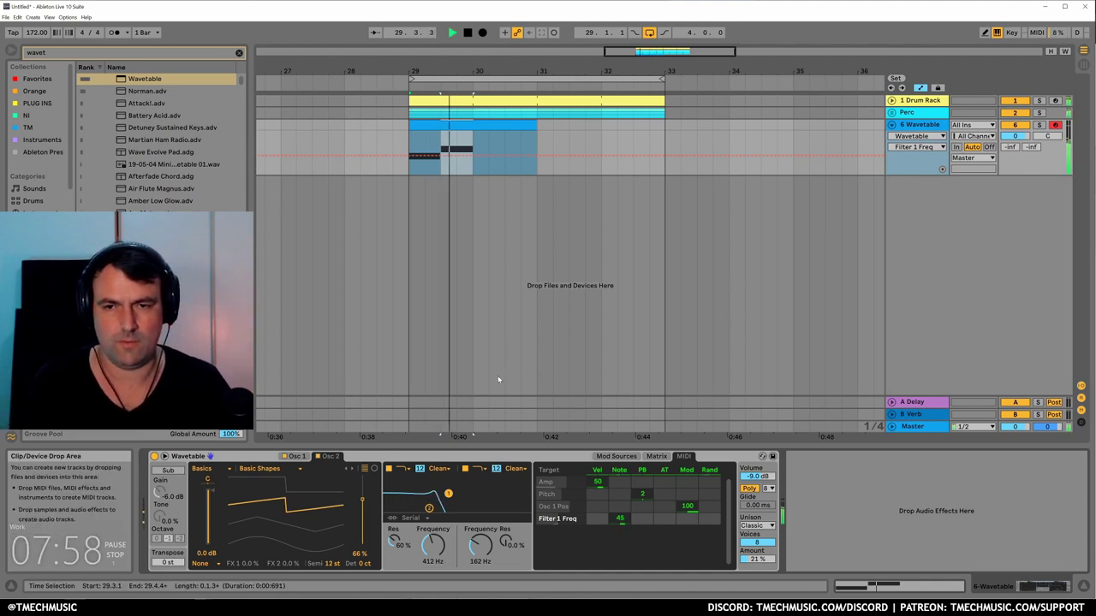
Set note pitch modulation of Filter 2's frequency to 50 and raise that filter's frequency to 1.17 kHz.
click(481, 561)
drag(620, 531, 620, 524)
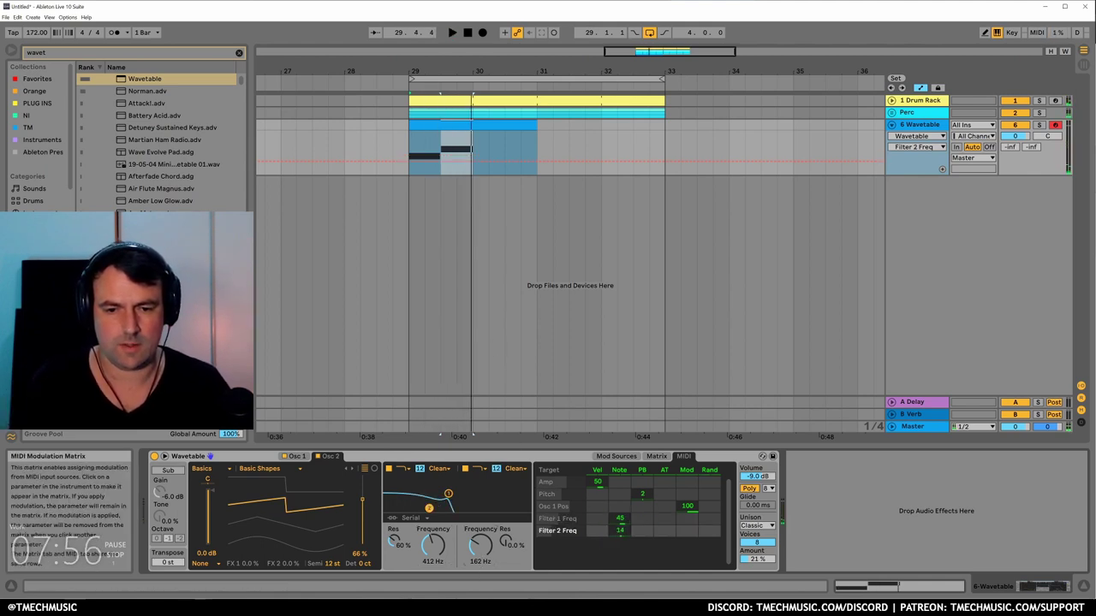
drag(481, 565, 482, 551)
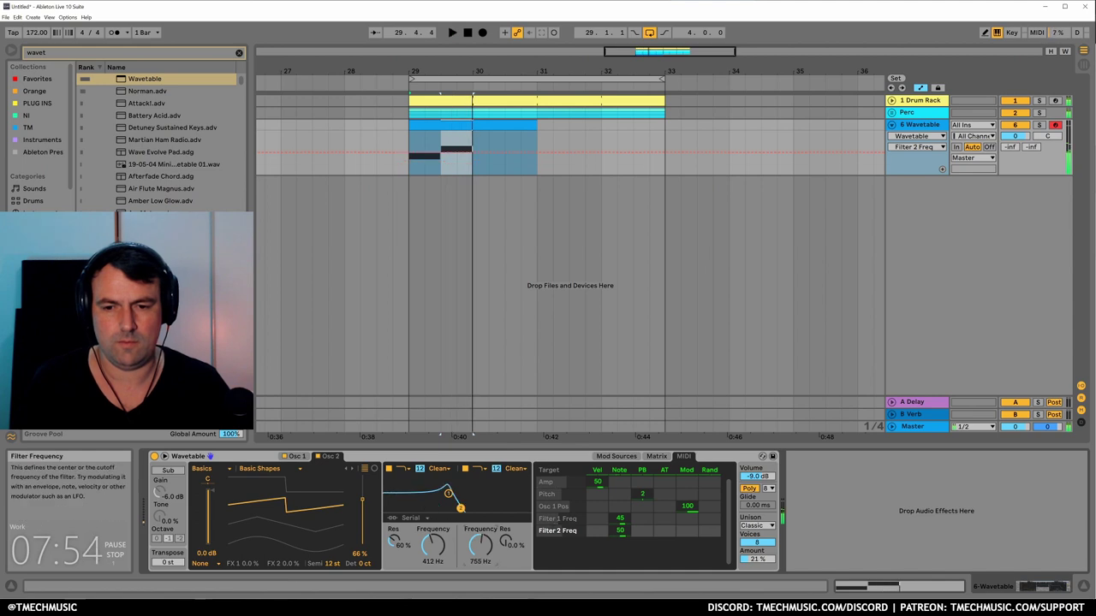
Add an F0 note to the Wavetable clip that starts at bar 2 and fills the whole bar.
double_click(528, 126)
key(space)
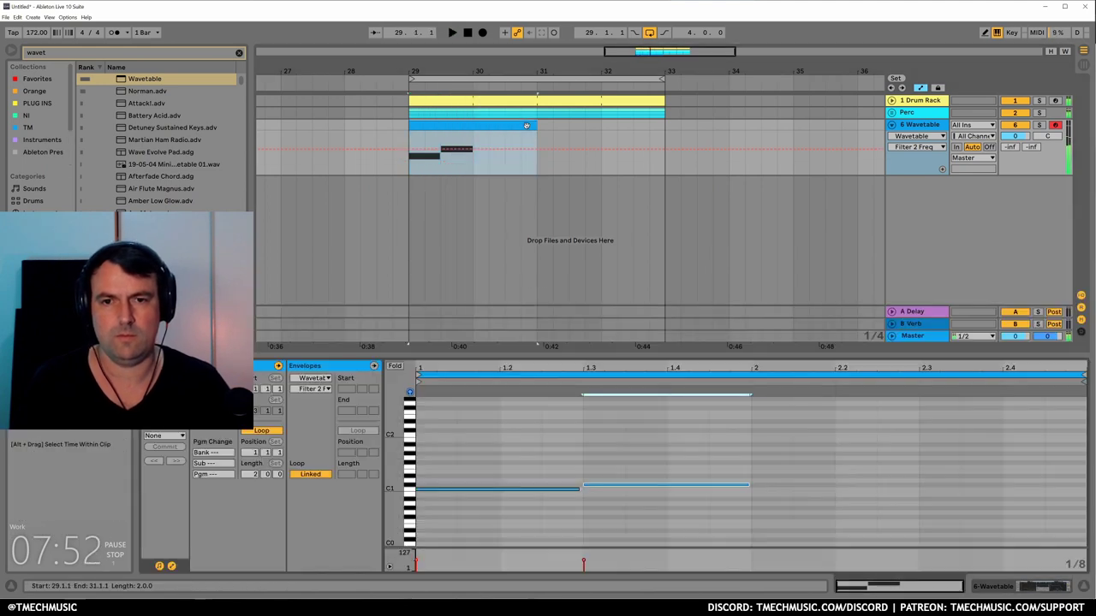
click(545, 452)
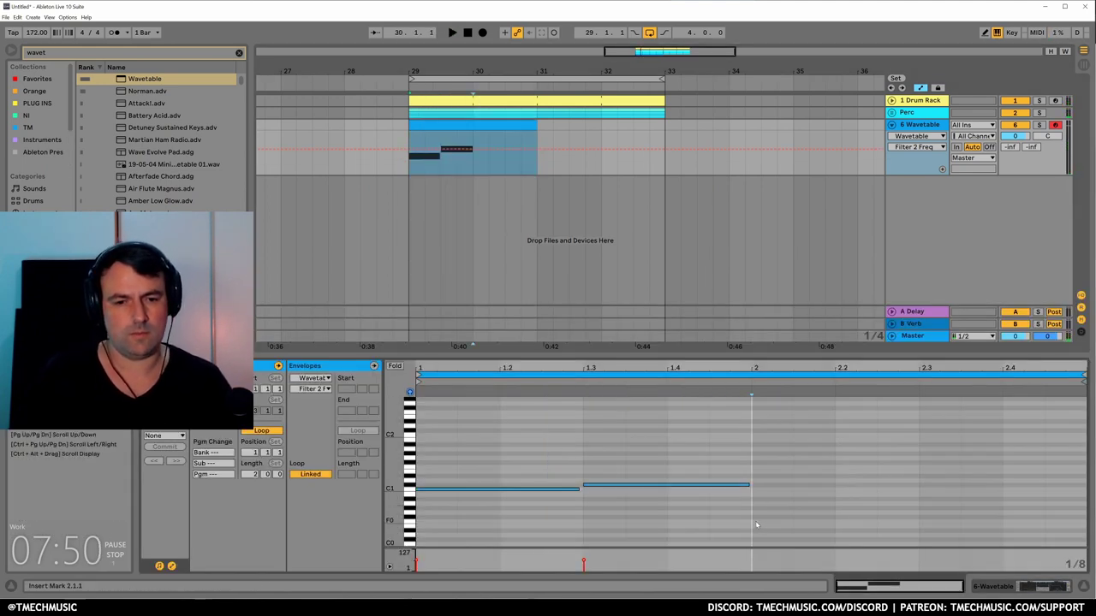
double_click(755, 523)
key(shift+Right)
key(shift+Right)
key(shift+Right)
key(shift+Right)
key(shift+Right)
key(shift+Right)
key(shift+Right)
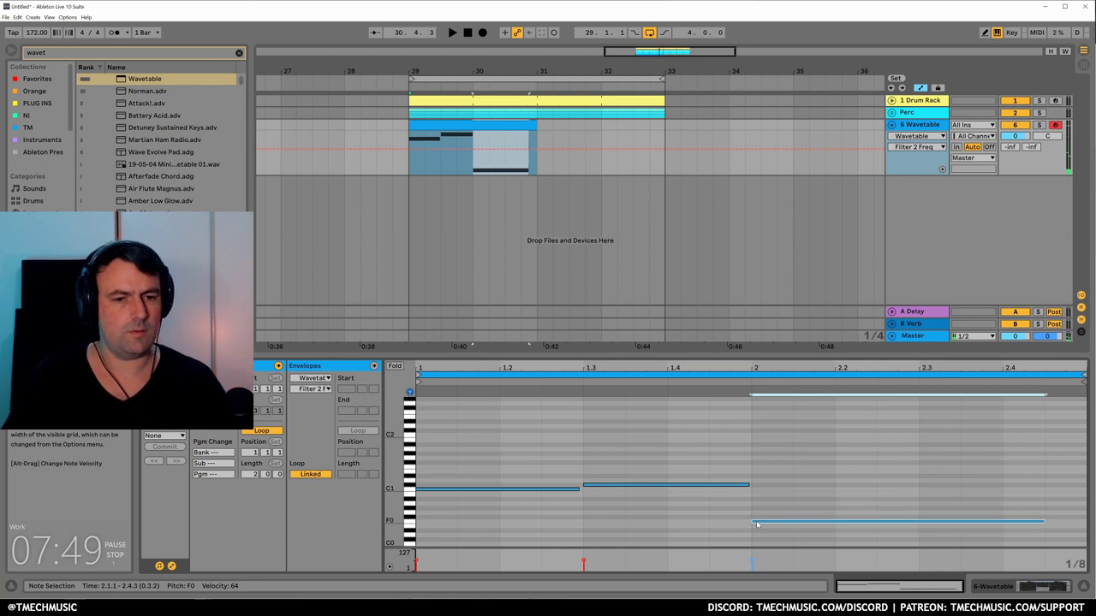
Consolidate bars 29 to 33 of the Wavetable track into one clip and extend the F0 note to bar 4.
click(429, 126)
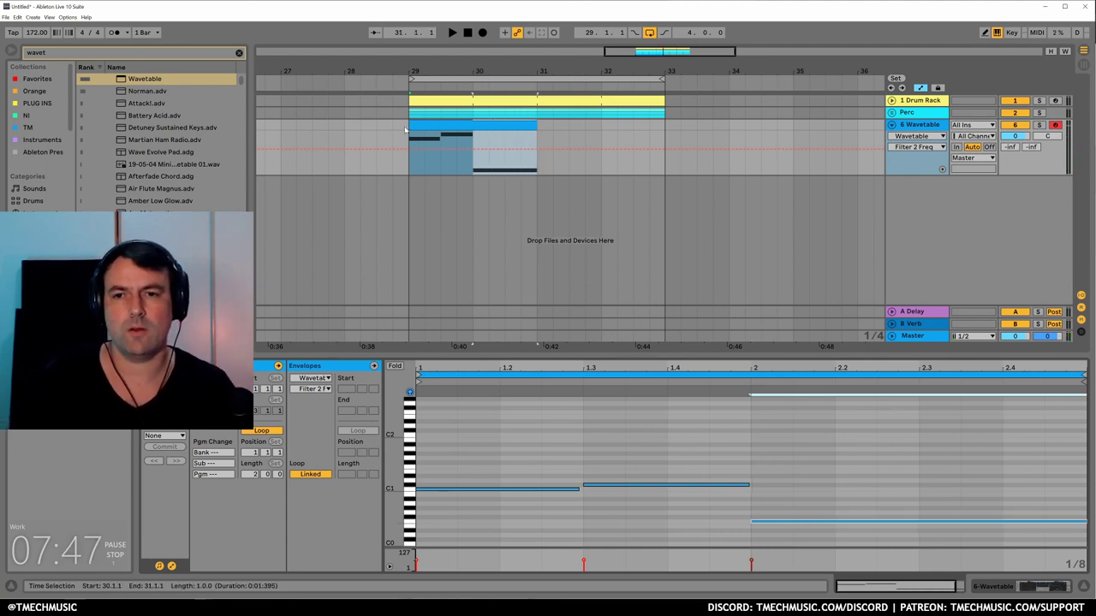
drag(406, 129, 660, 130)
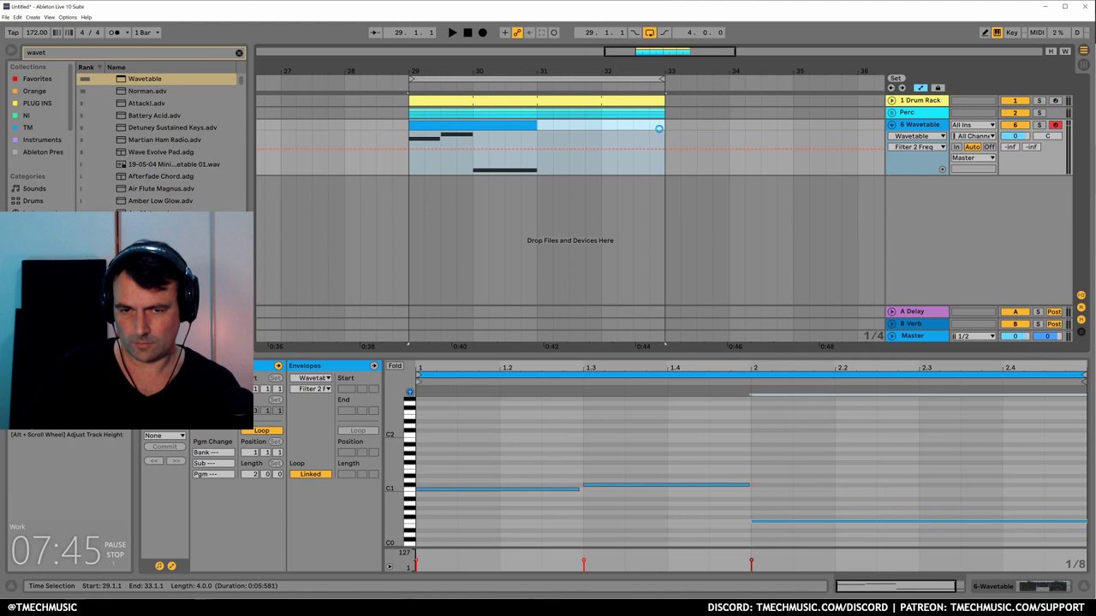
key(ctrl+j)
drag(751, 528, 918, 528)
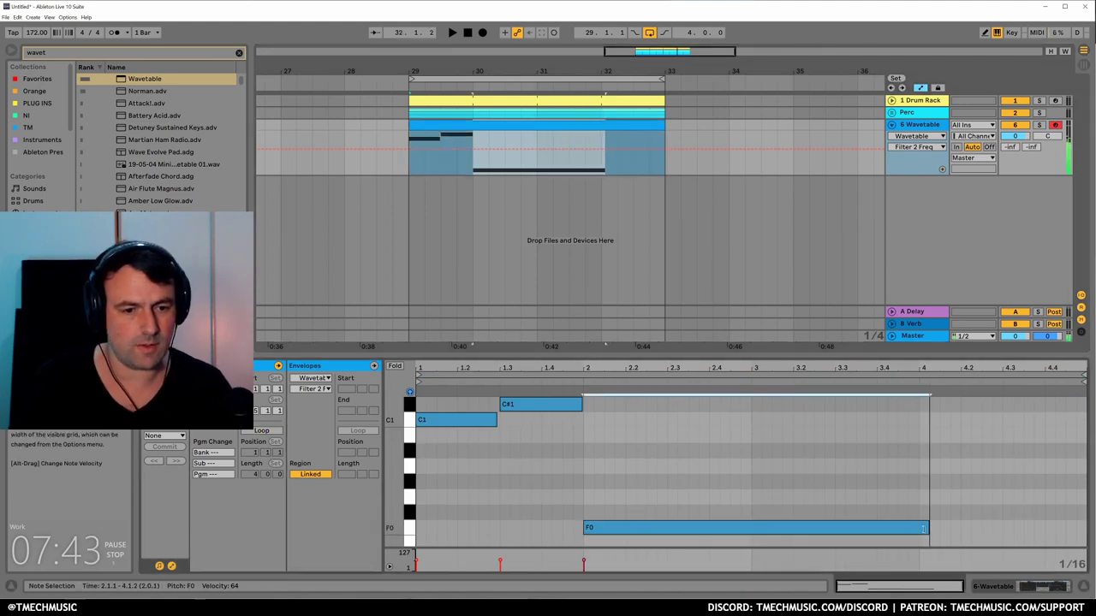
key(space)
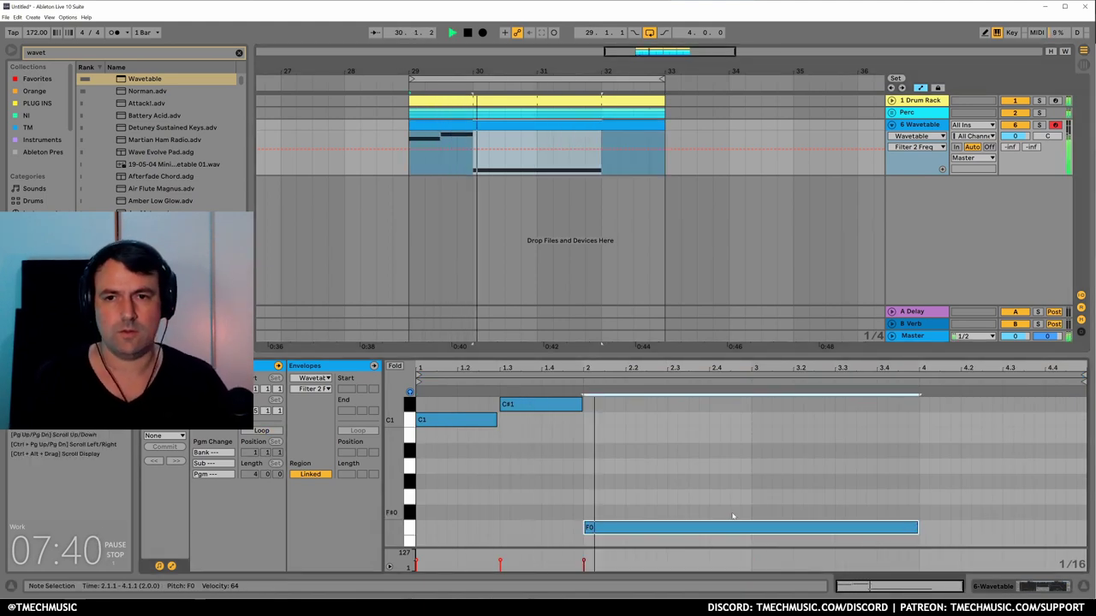
Fill bar 4 with two half-bar notes, G#0 at 4.1 and A#0 at 4.3, and play the part.
click(868, 488)
scroll(926, 504, down, 2)
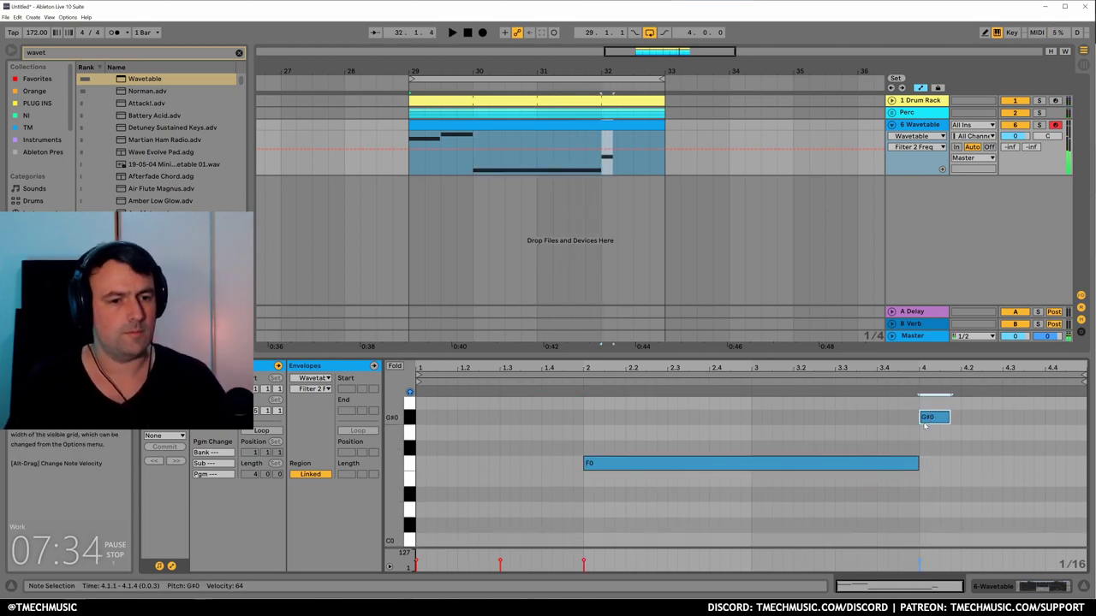
key(ctrl+d)
key(Up)
key(Up)
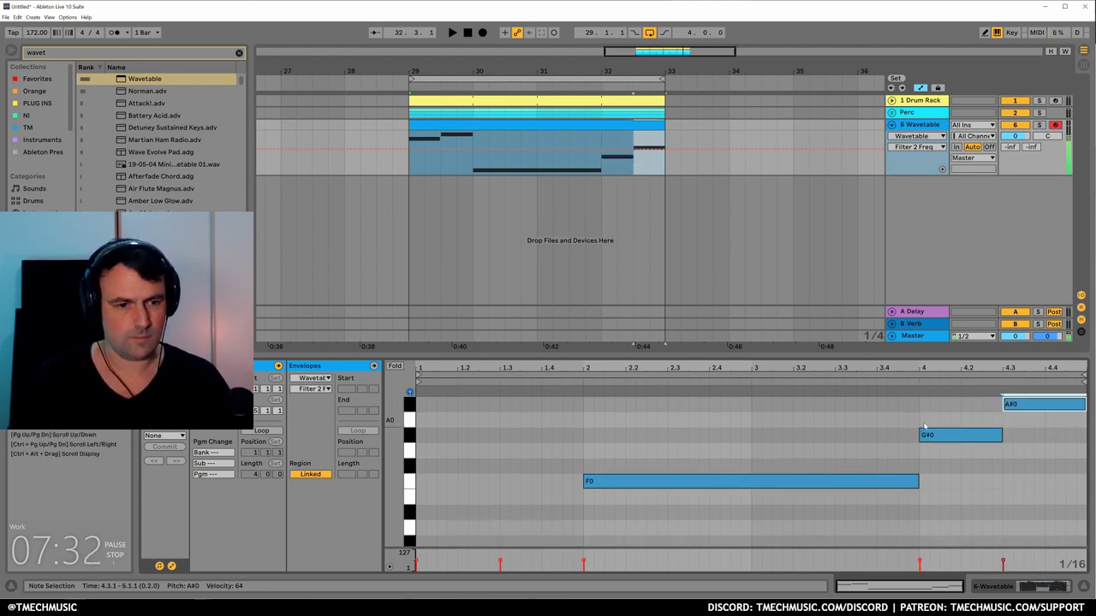
key(space)
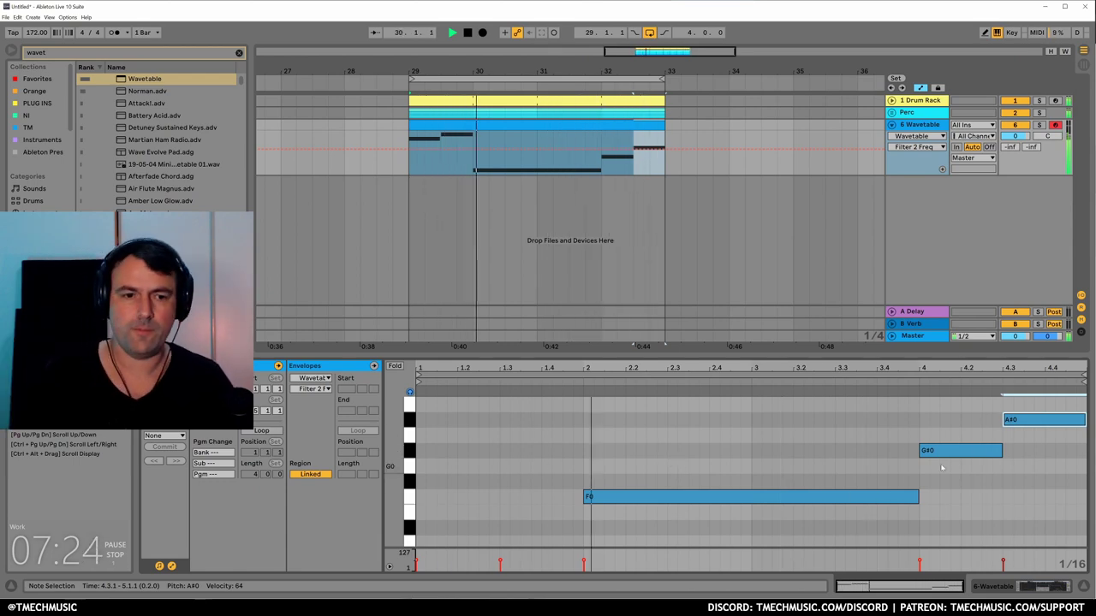
Duplicate the drum, percussion and Wavetable clips from bars 29–33 to bars 33–37.
click(899, 427)
click(713, 154)
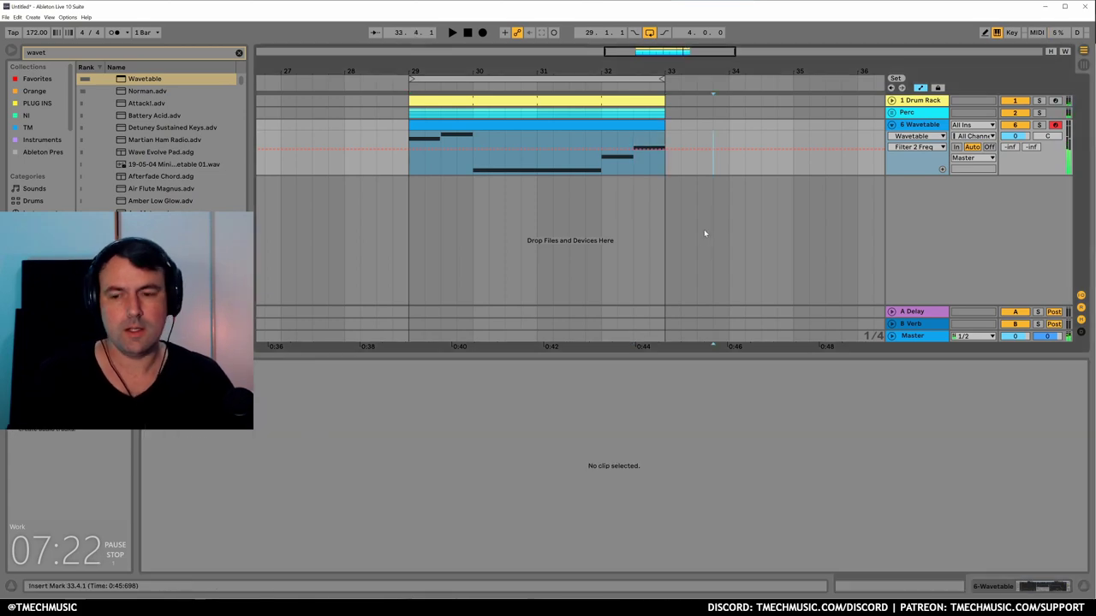
click(548, 148)
click(427, 98)
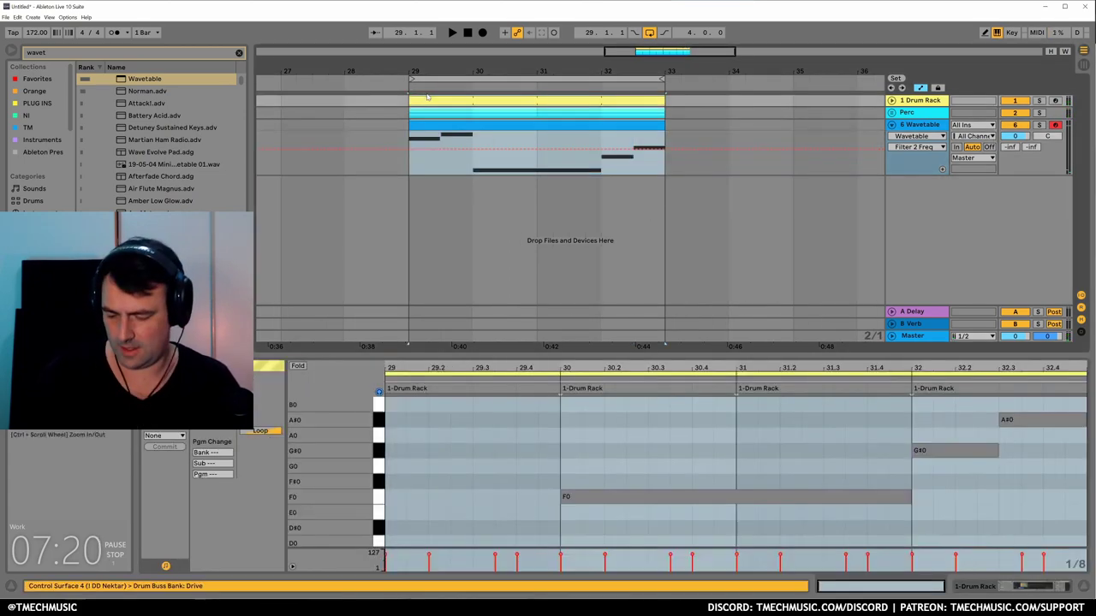
key(ctrl+d)
scroll(500, 143, down, 4)
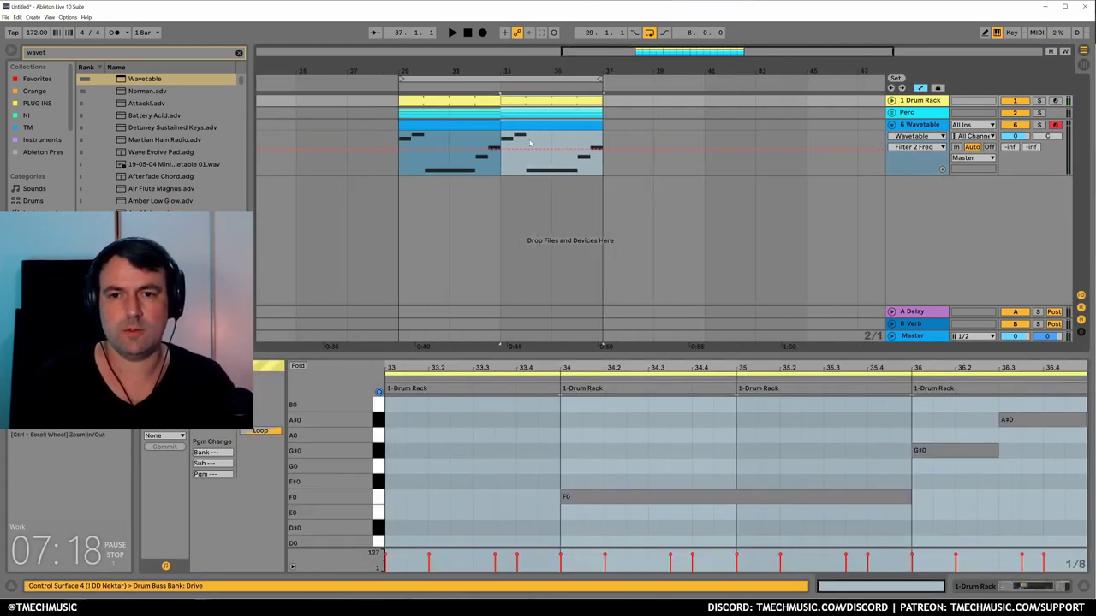
Delete the duplicated Wavetable clip and consolidate bars 29 to 37 of the Wavetable track into one eight-bar clip.
click(508, 124)
click(508, 124)
key(Delete)
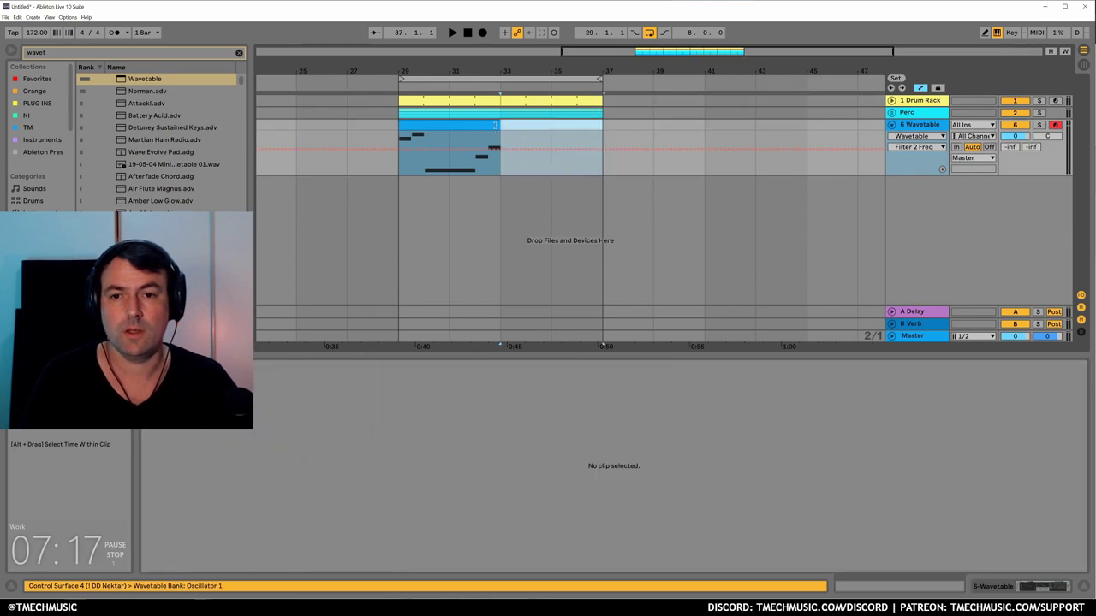
drag(602, 123, 396, 131)
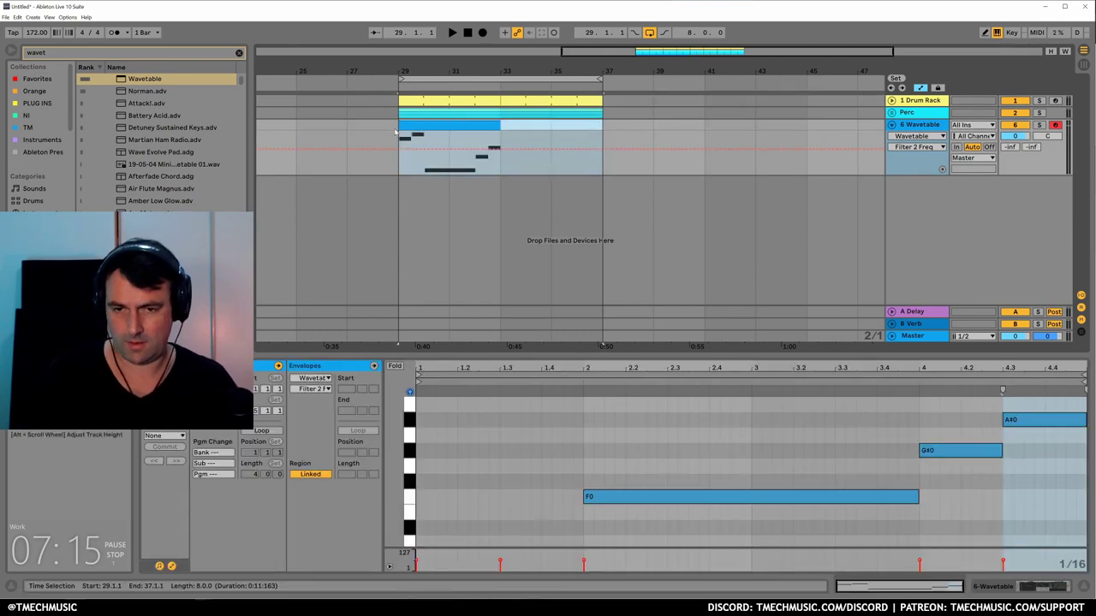
key(ctrl+j)
Delete the A#0 note at 4.3 and extend the G#0 note from bar 4 to the start of bar 7.
click(730, 451)
key(Delete)
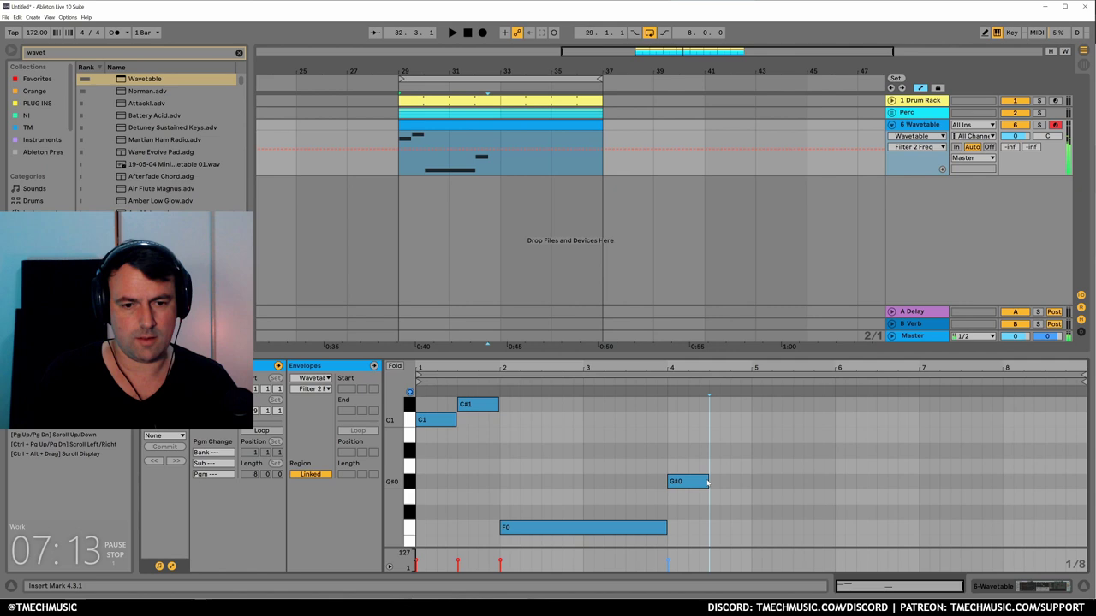
click(689, 481)
drag(708, 482, 1075, 450)
Add an A#0 note filling bars 7 and 8 of the clip and play the arrangement from bar 29.
double_click(923, 451)
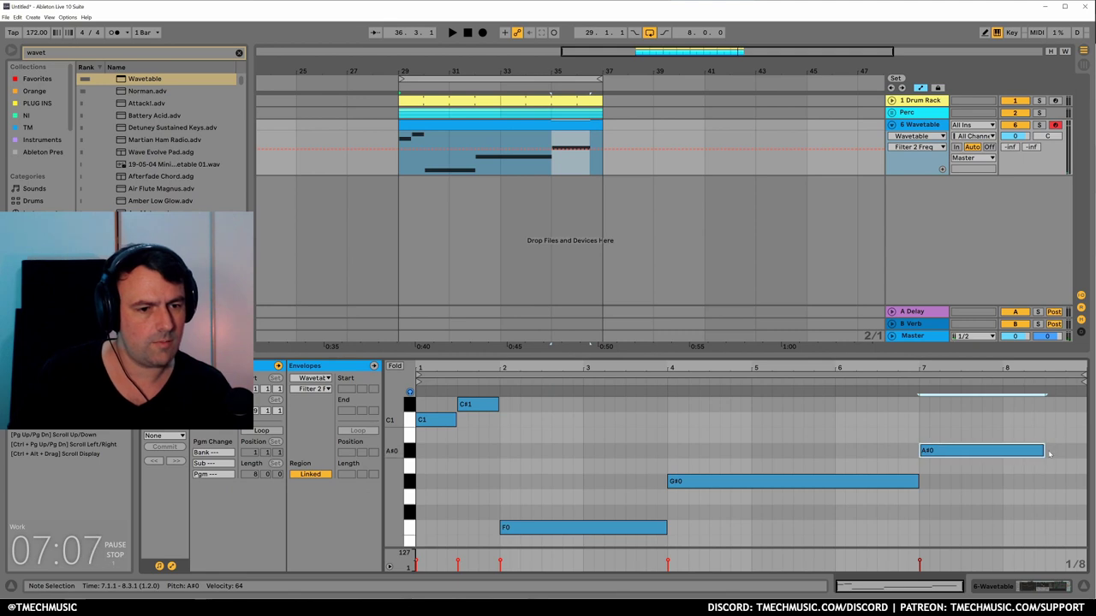
drag(1044, 451, 1079, 452)
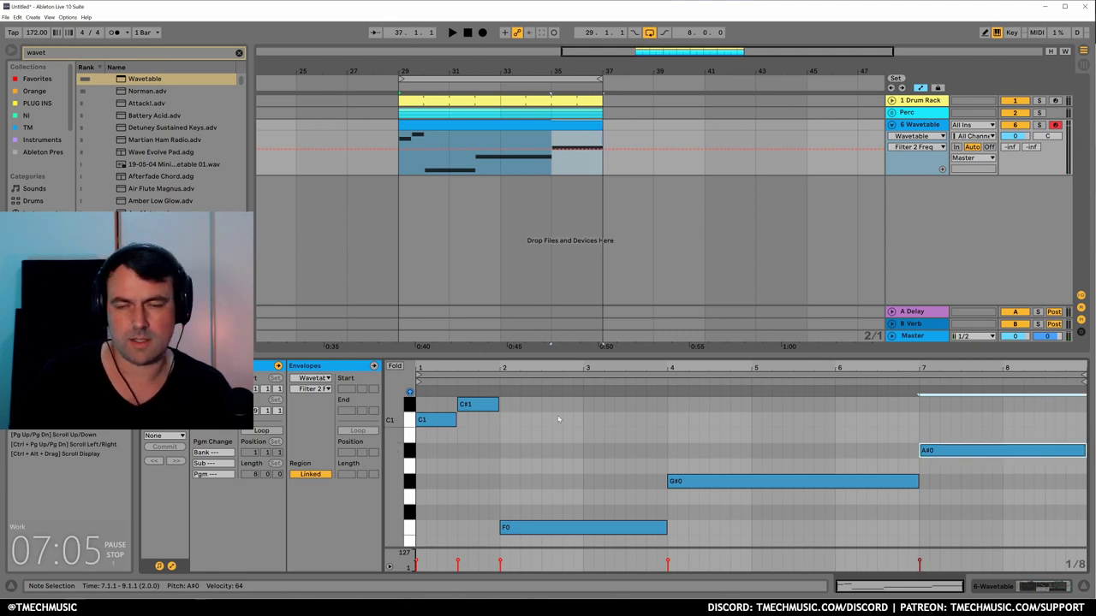
click(405, 193)
key(space)
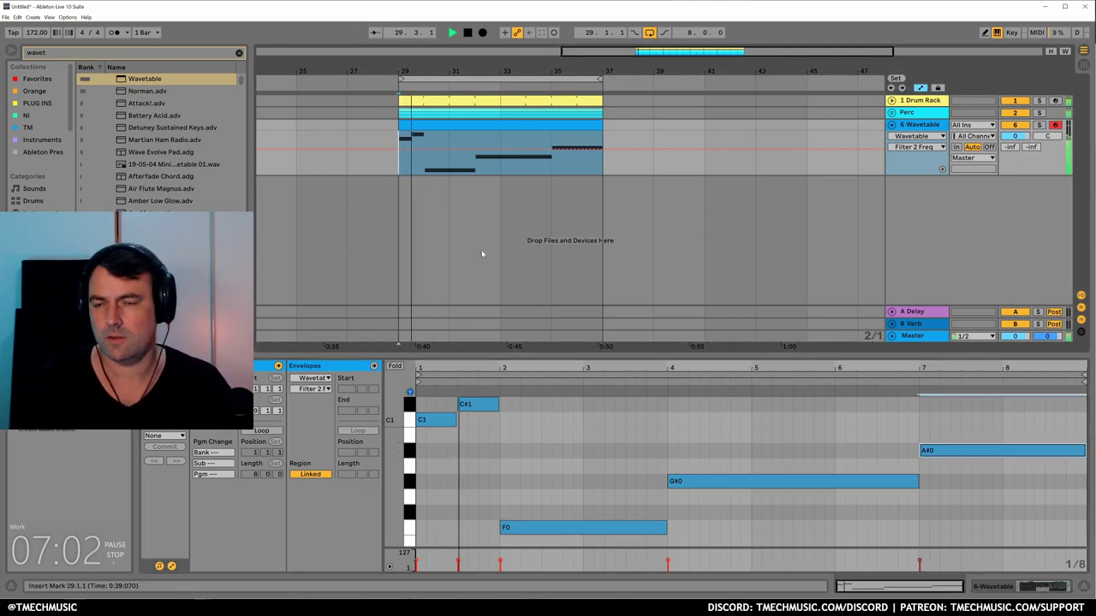
Switch Wavetable to Mono with a 125 ms glide and return to the clip's notes.
key(shift+Tab)
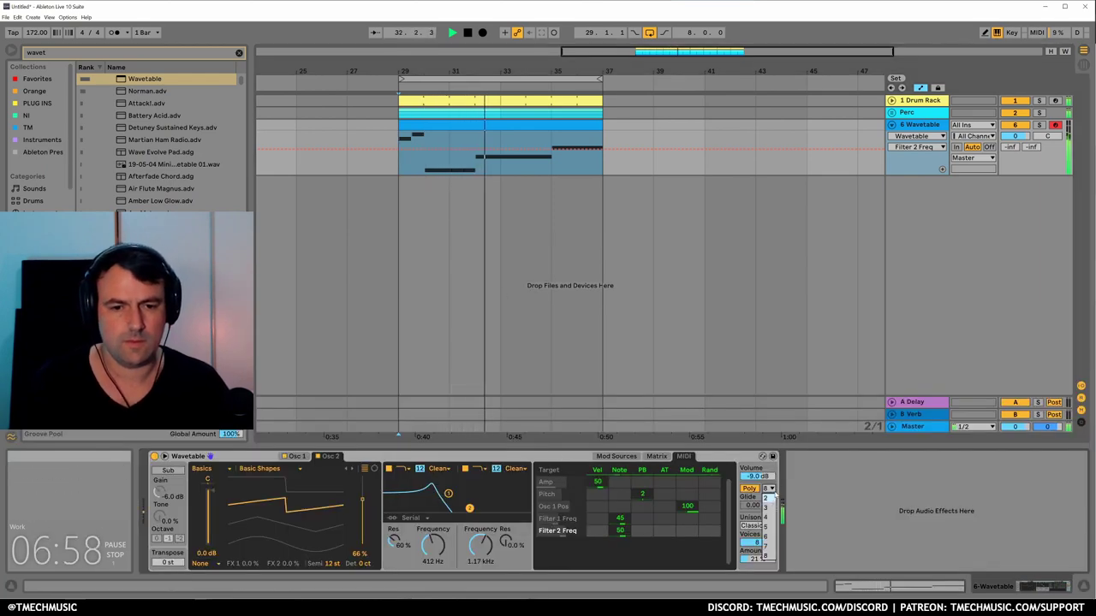
click(750, 488)
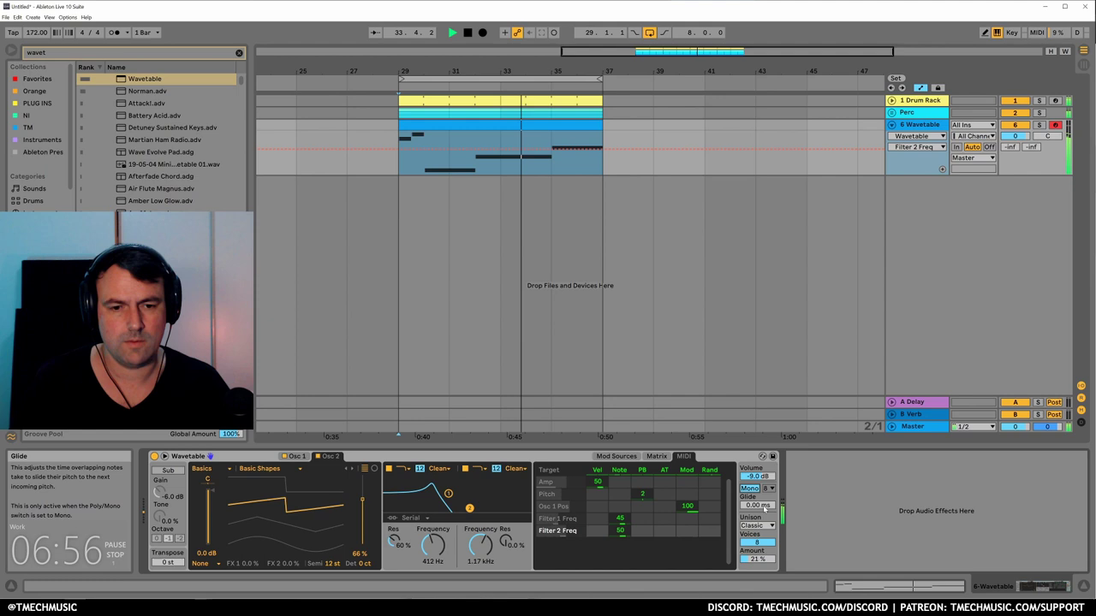
drag(756, 505, 757, 488)
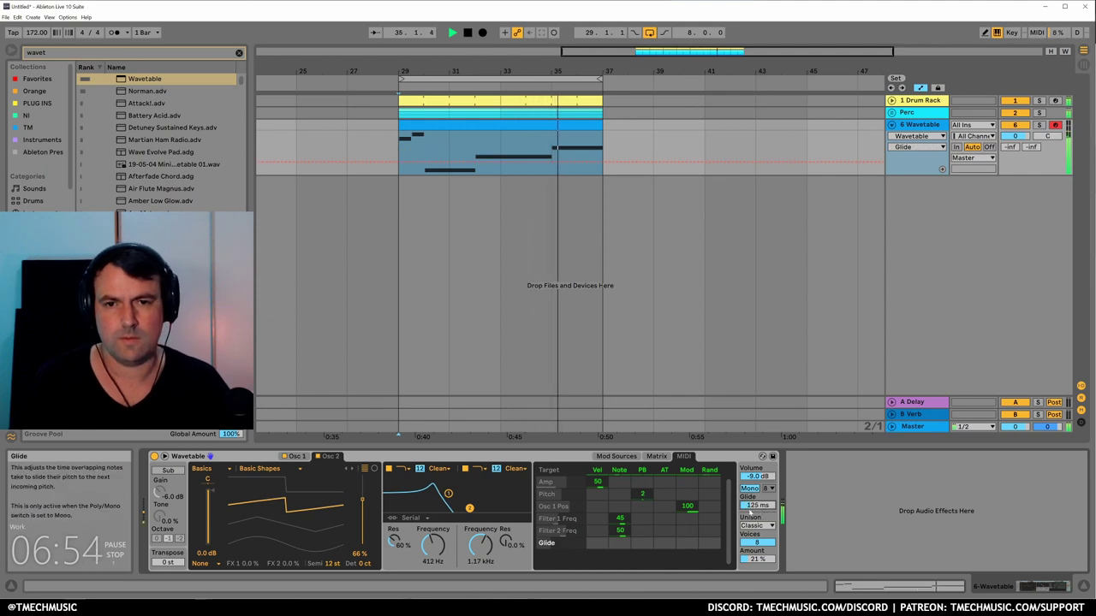
key(shift+Tab)
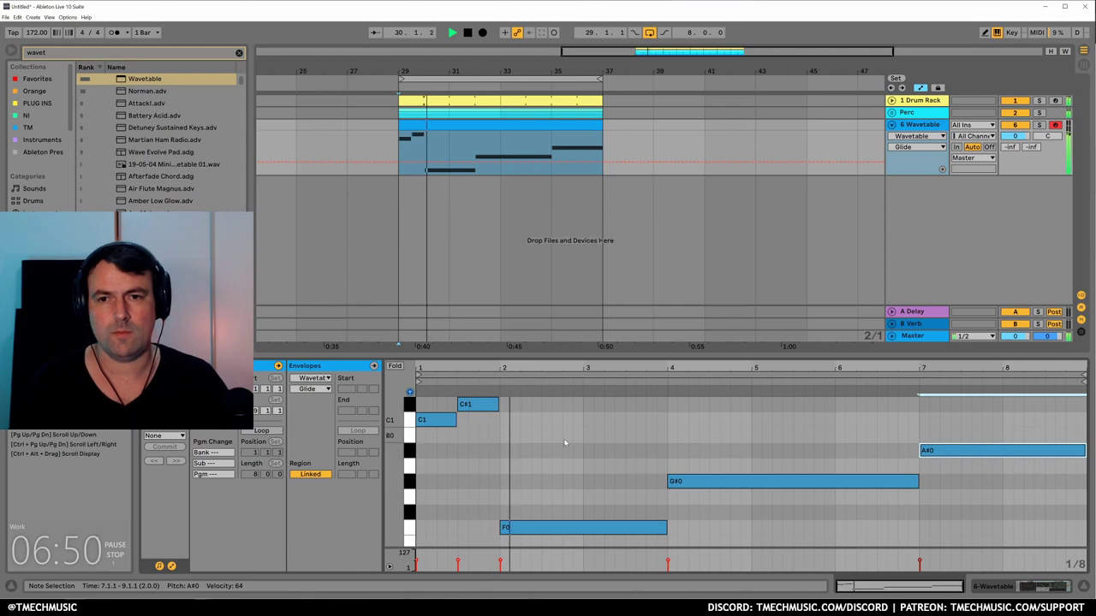
Move the Wavetable clip's opening C1 and C#1 bar to the end, the rest one bar earlier, and consolidate bars 29 to 37 into one clip.
key(shift+Tab)
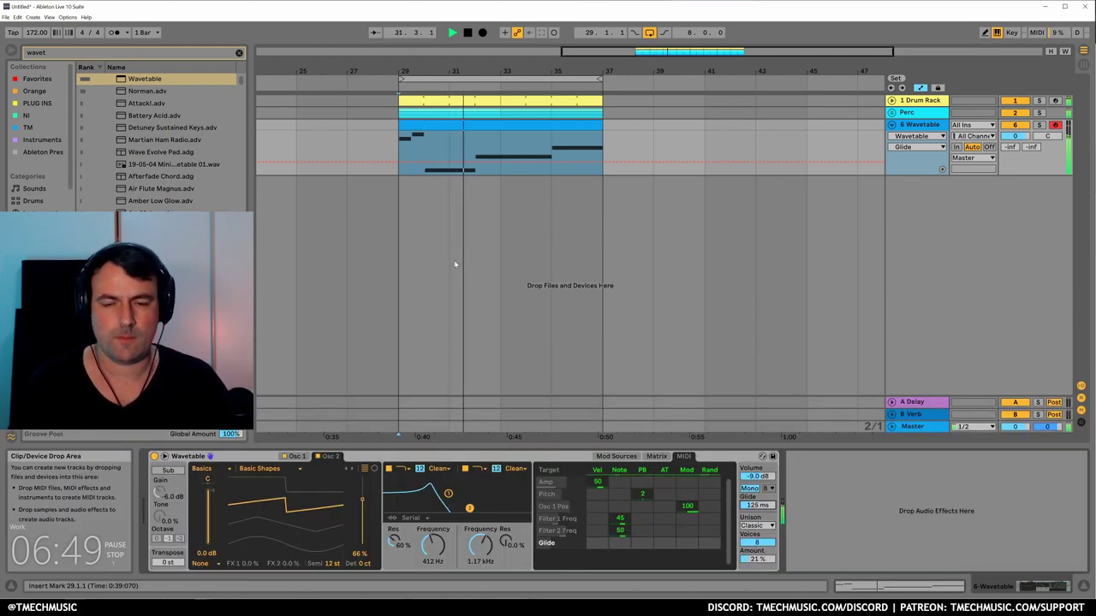
key(space)
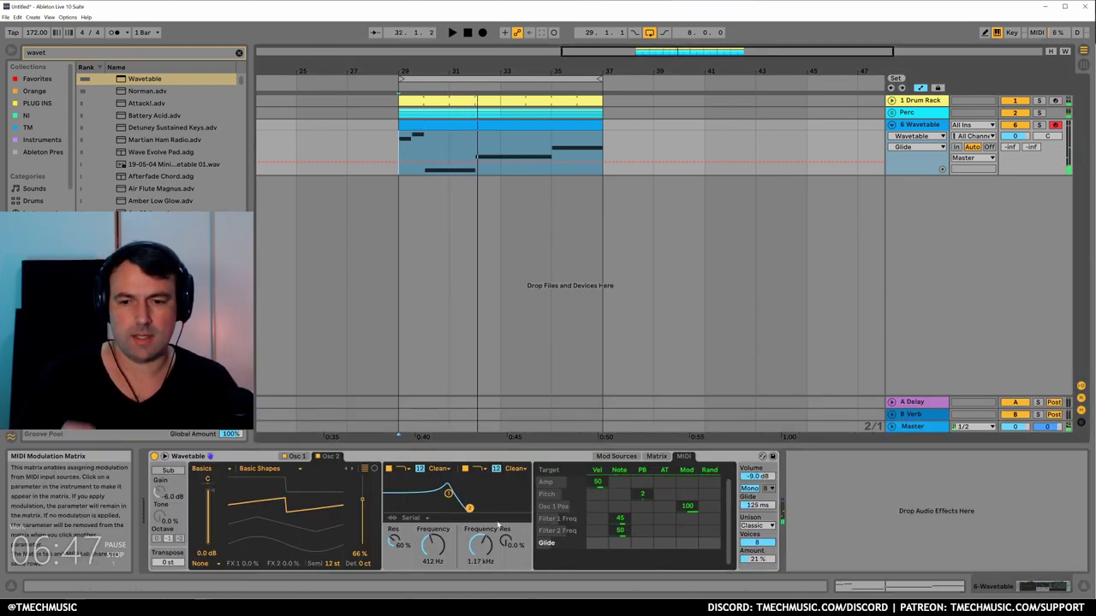
click(533, 147)
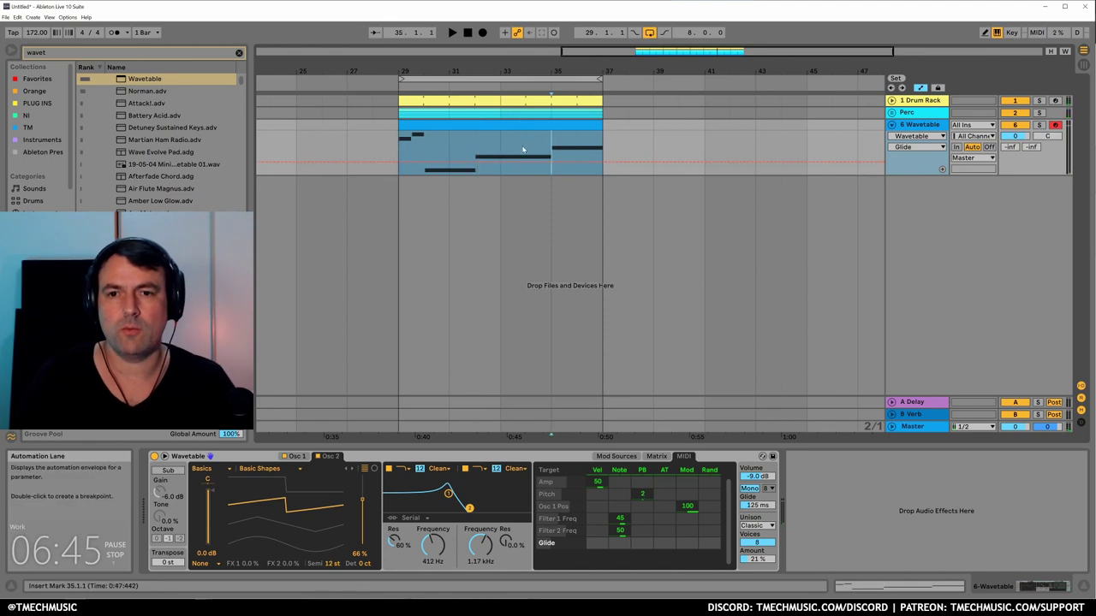
key(ctrl+e)
drag(412, 125, 591, 128)
click(564, 123)
shift+click(621, 124)
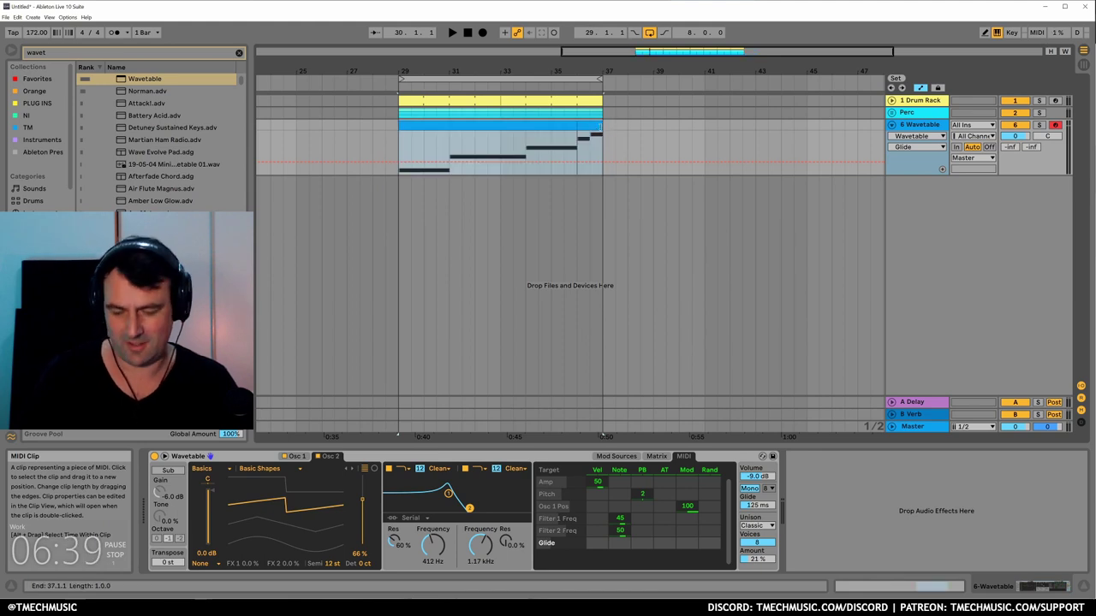
key(ctrl+j)
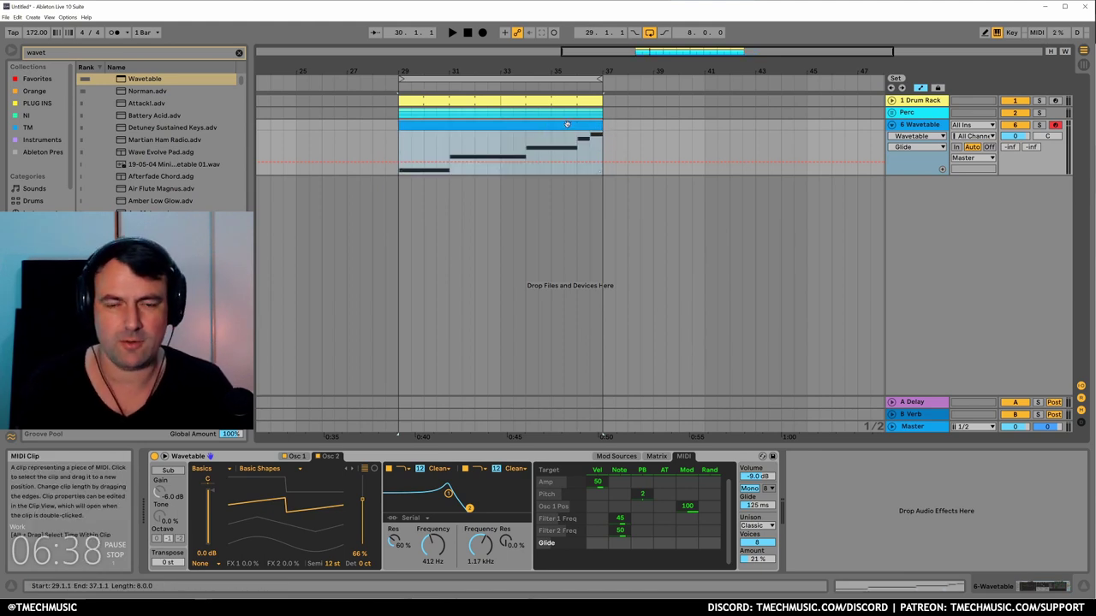
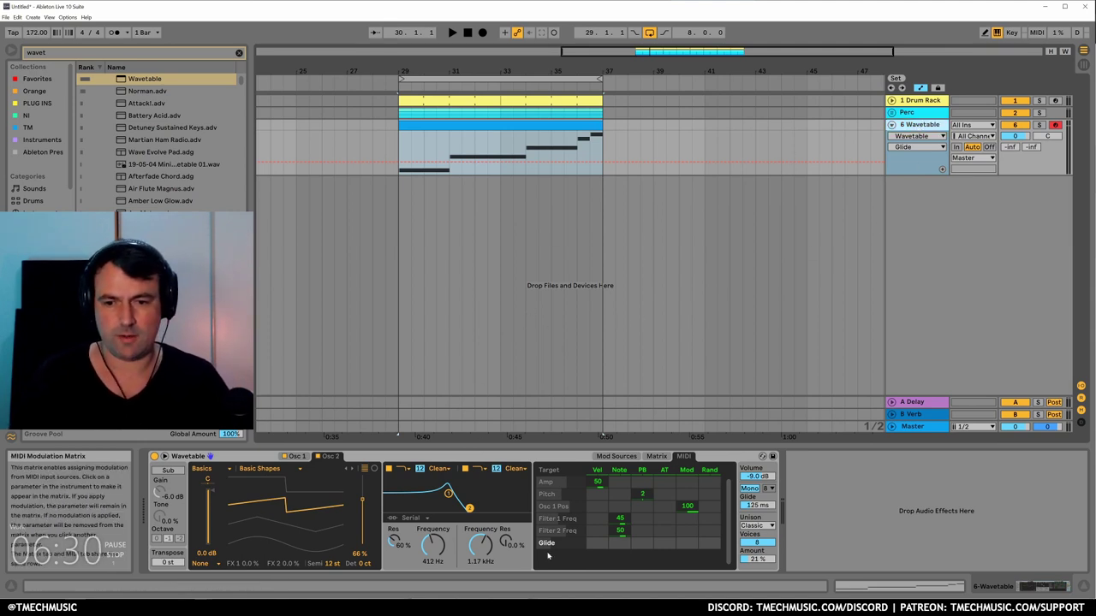
Assign LFO 1 to modulate Filter 1 Freq by 7.8 and Filter 2 Freq by 13 in Wavetable's modulation matrix.
click(656, 456)
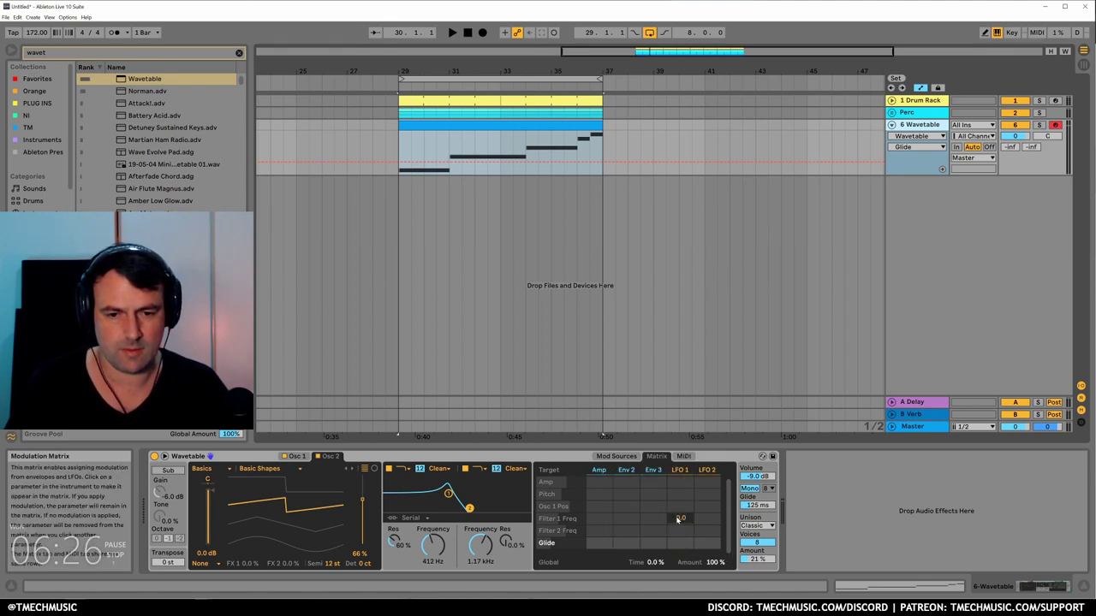
mouse_move(678, 520)
mouse_down()
mouse_move(679, 510)
mouse_move(685, 520)
mouse_up()
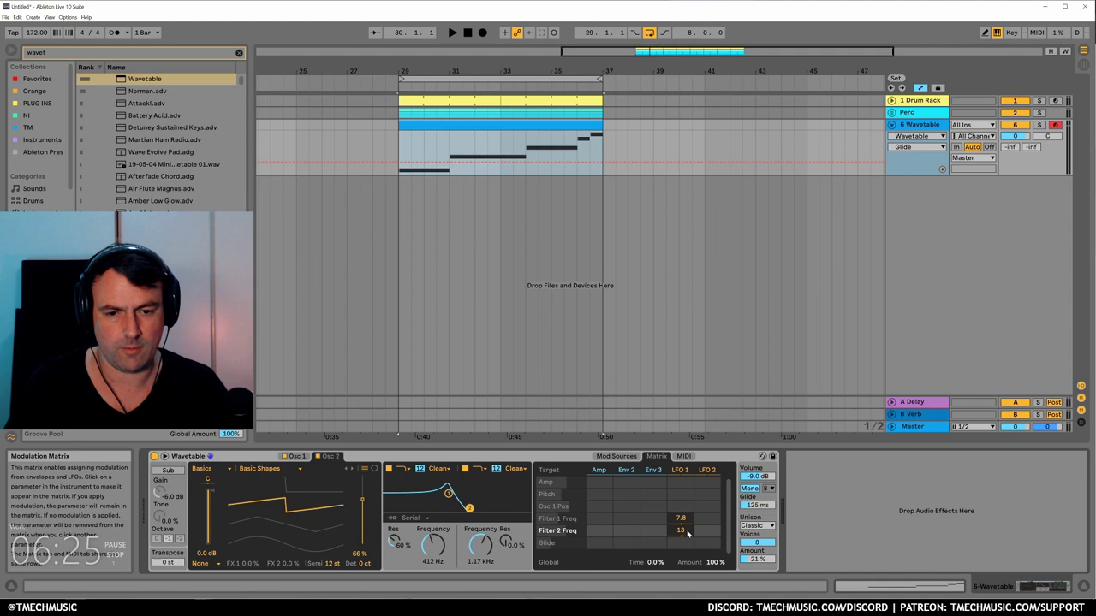
click(616, 457)
click(666, 457)
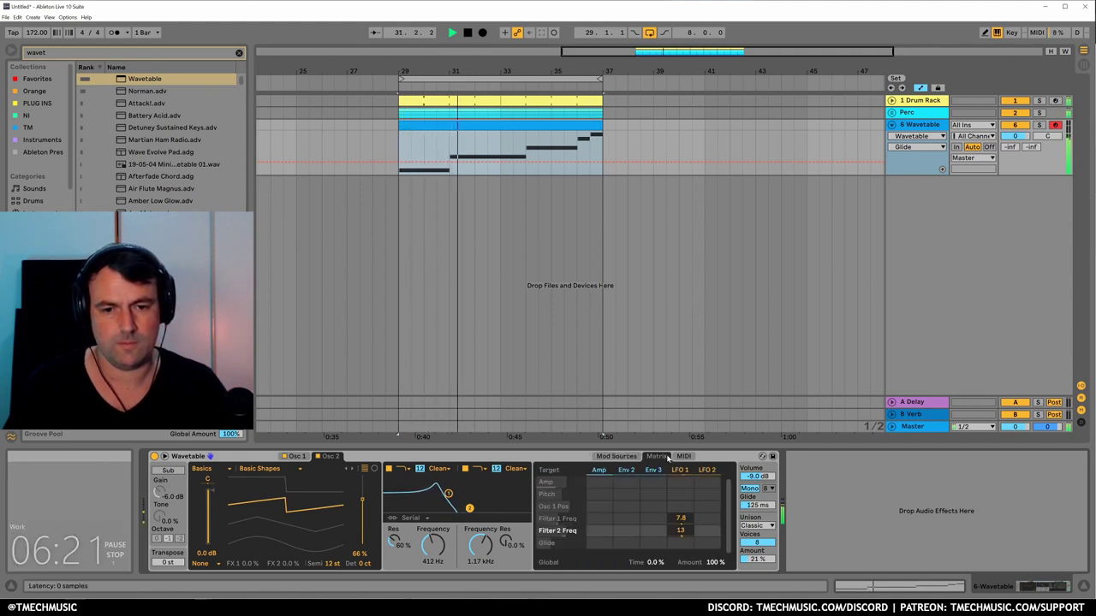
Set LFO 1's rate to 2.14 Hz and its modulation amounts to -1.6 for Filter 1 Freq and 11 for Filter 2 Freq.
click(617, 456)
click(674, 470)
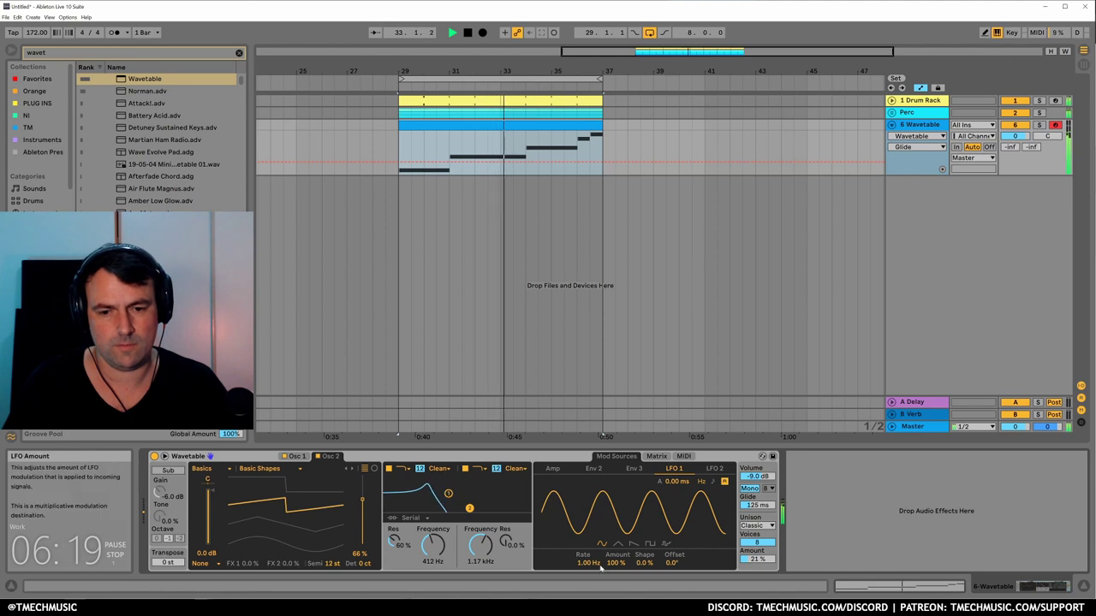
mouse_move(588, 563)
mouse_down()
mouse_move(589, 551)
mouse_move(594, 570)
mouse_up()
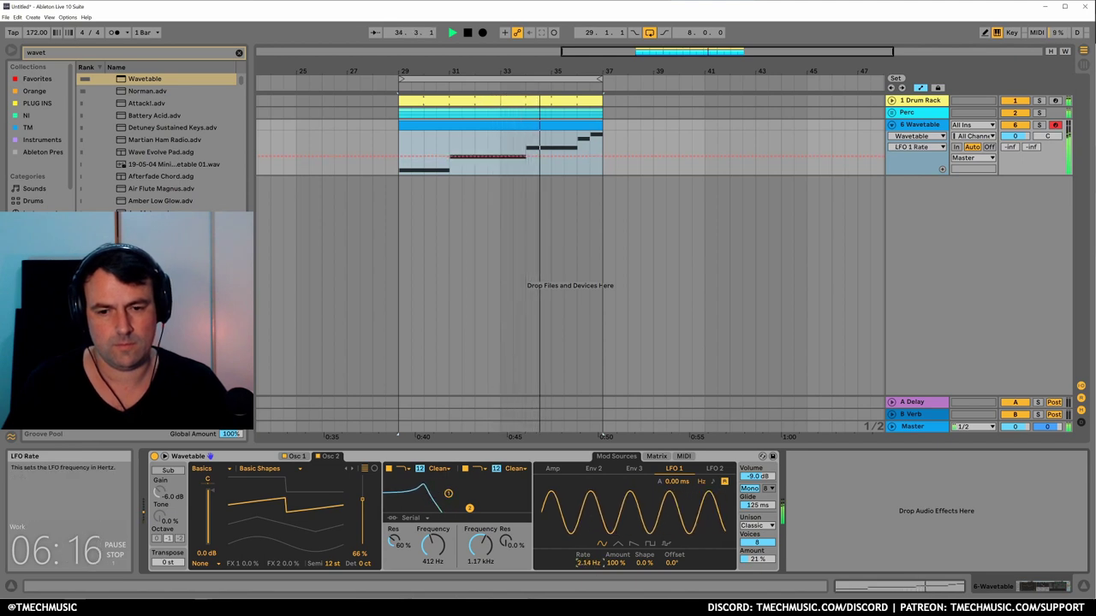
click(656, 457)
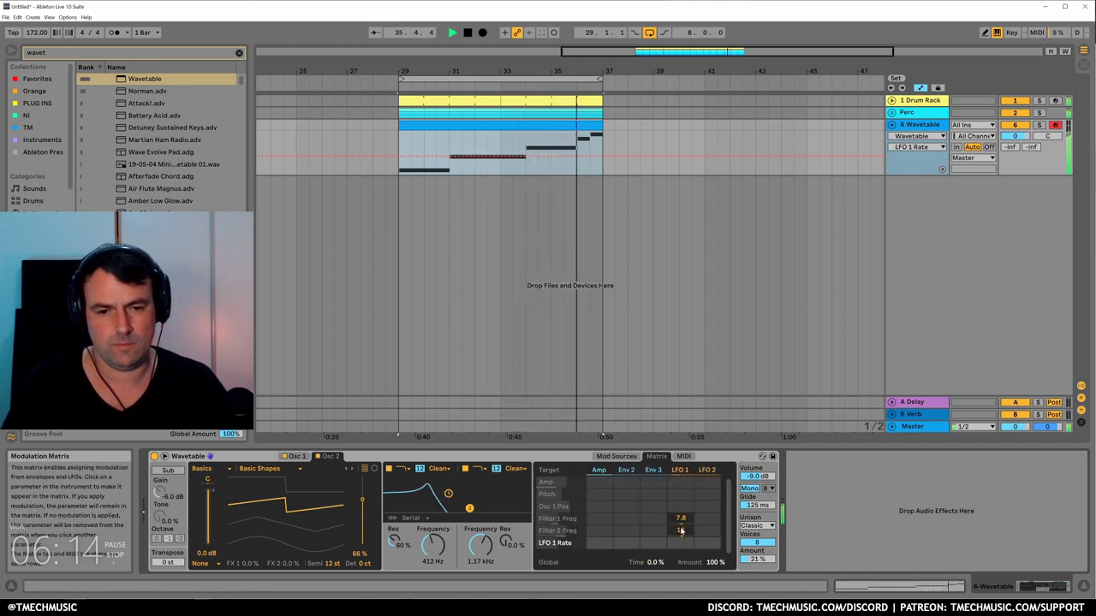
mouse_move(681, 518)
mouse_down()
mouse_move(681, 534)
mouse_move(681, 518)
mouse_up()
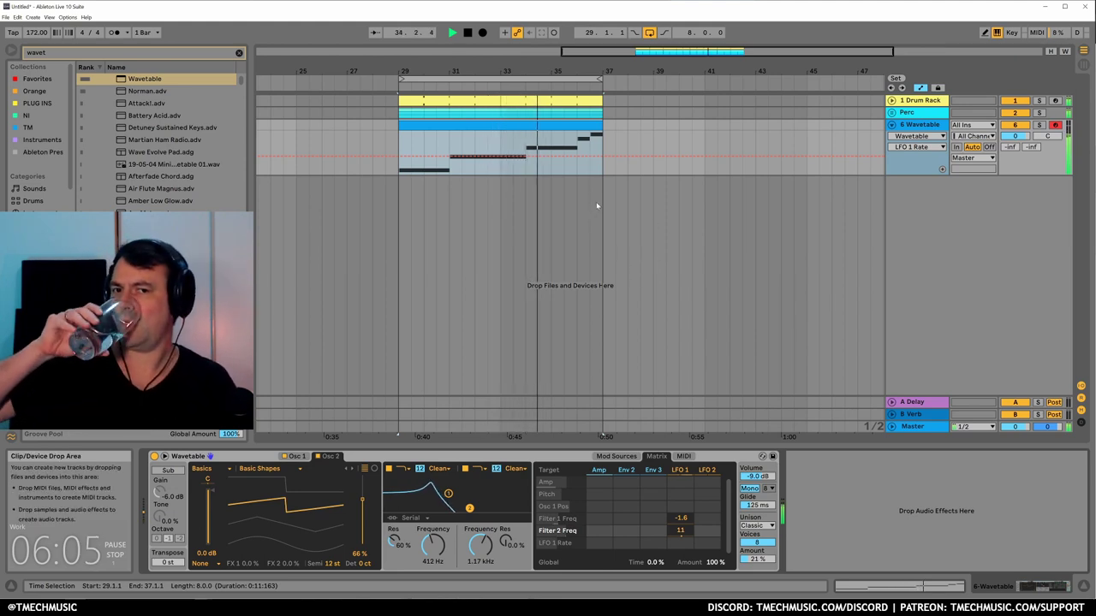
Extend the G#0 note to the start of bar 7 and shorten the A#0 note so it starts there.
key(shift+Tab)
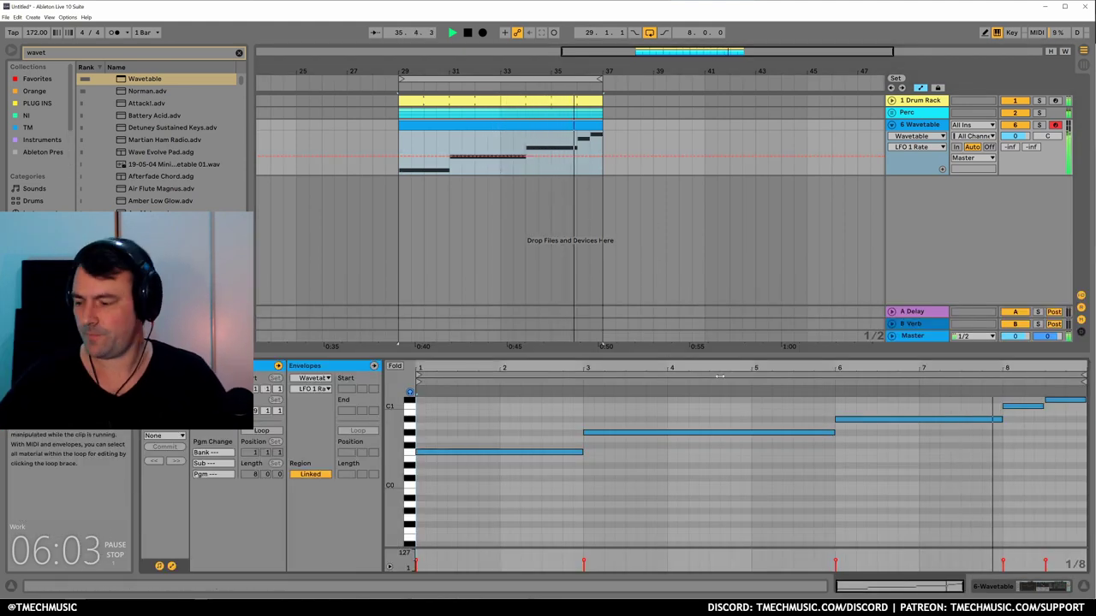
drag(834, 432, 918, 432)
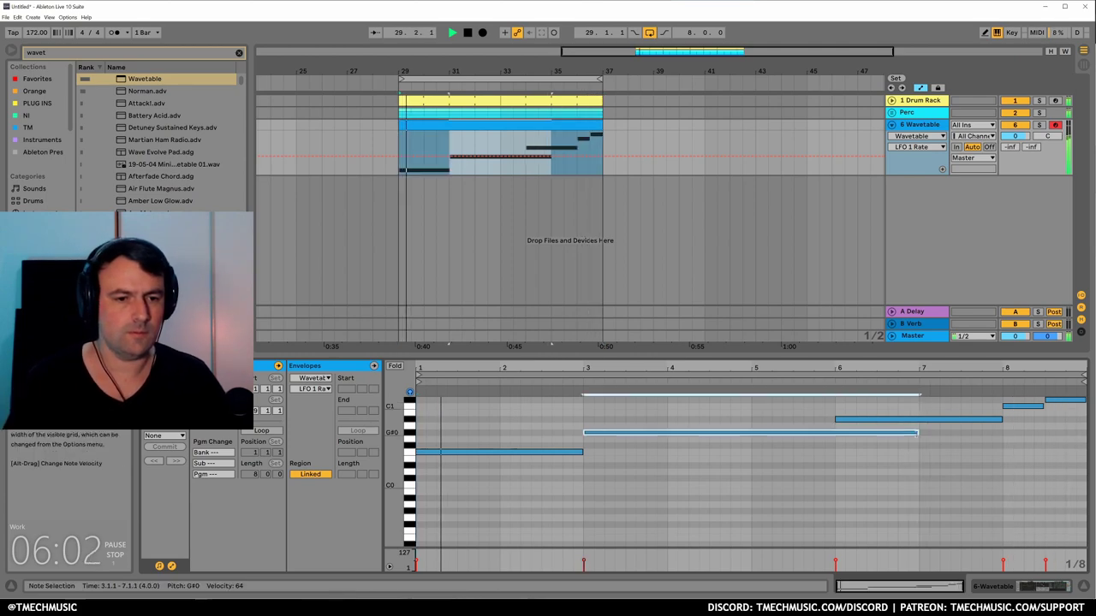
key(space)
click(858, 418)
drag(836, 418, 919, 417)
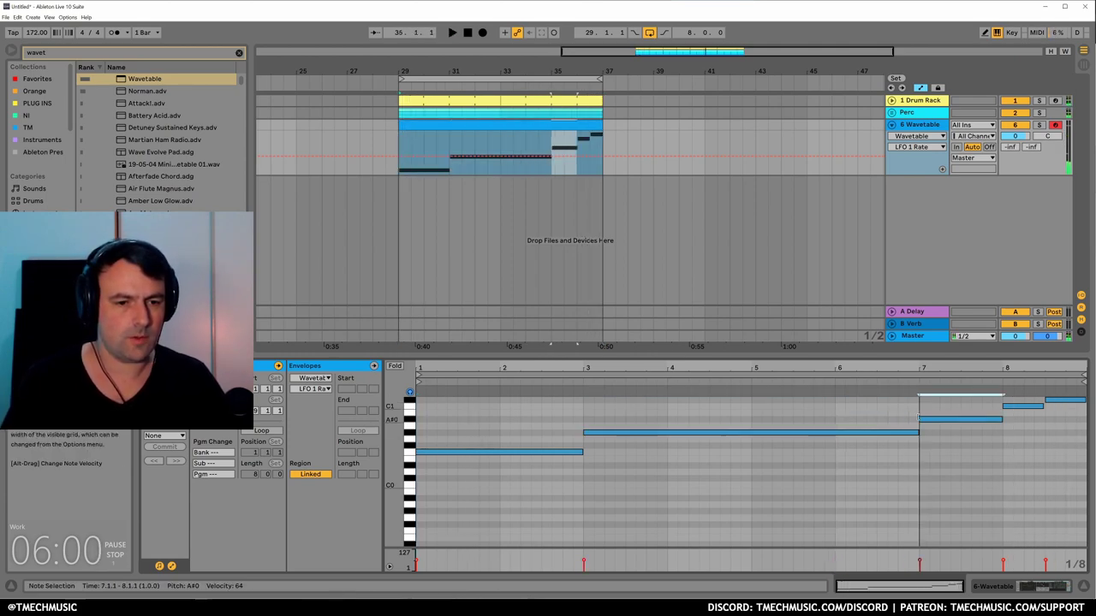
Add a one-beat F0 note at 8.4 in the Wavetable clip and play the loop from bar 29.
double_click(1070, 452)
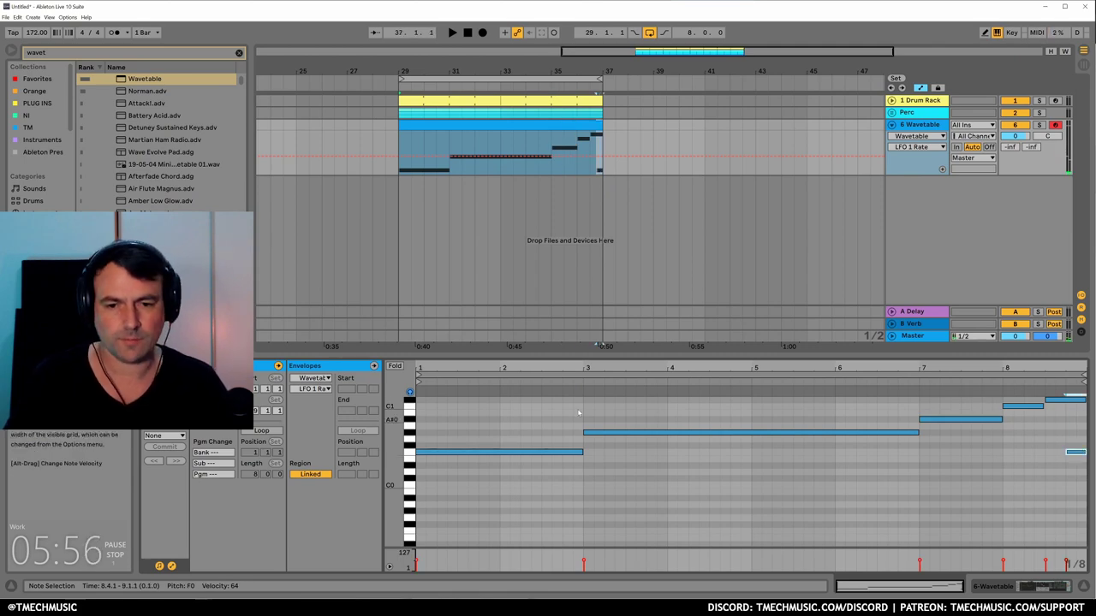
key(space)
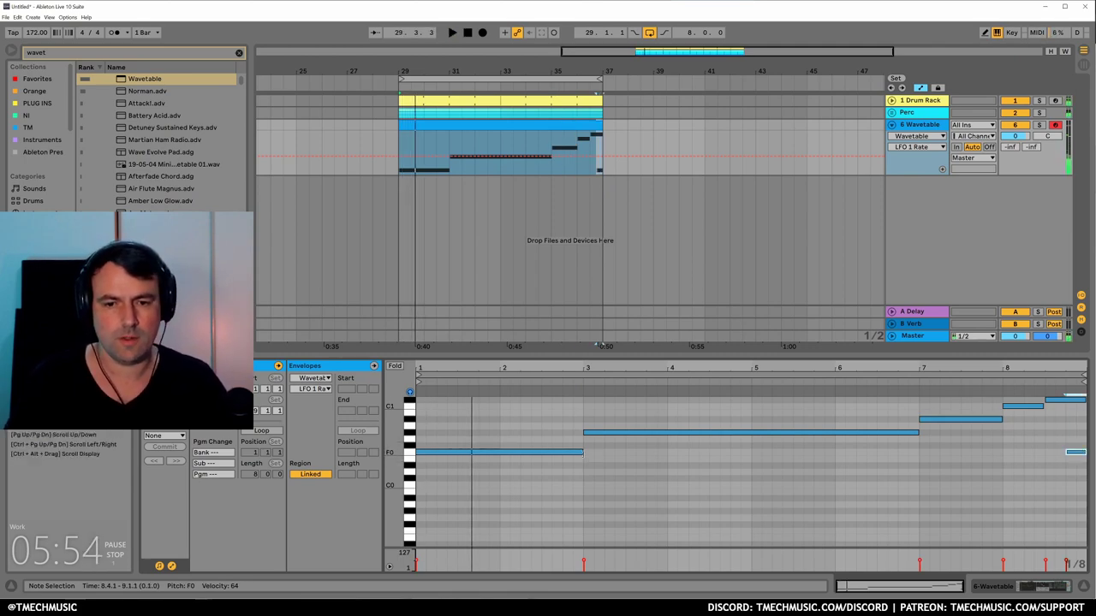
Extend the opening F0 note to 3.3, shift the G#0 note to span 3.3 to 7.1, and play the loop.
drag(583, 452, 624, 452)
click(602, 437)
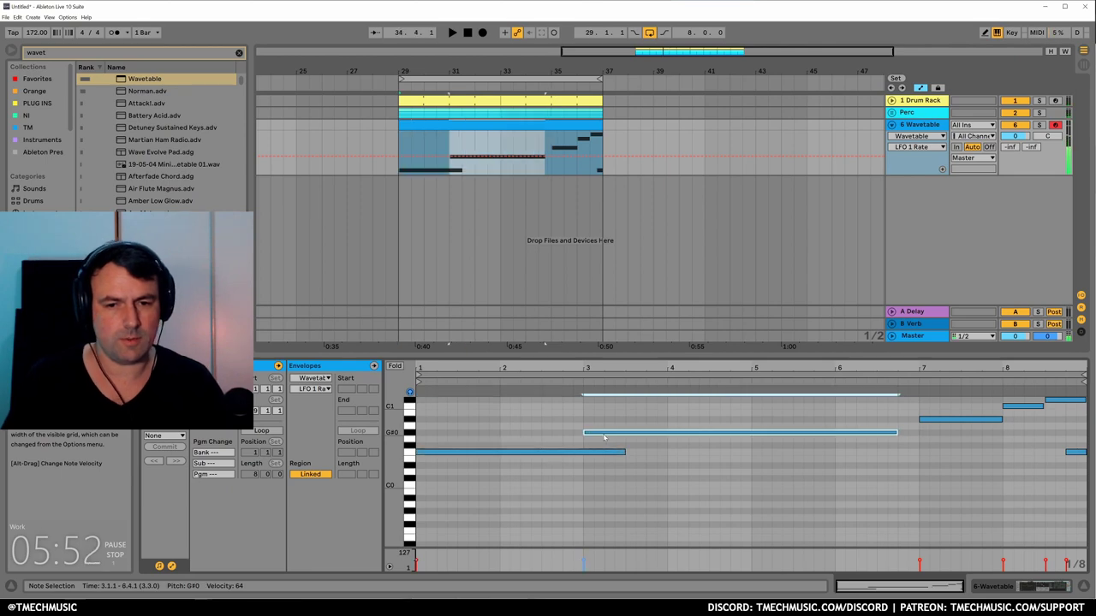
key(Right)
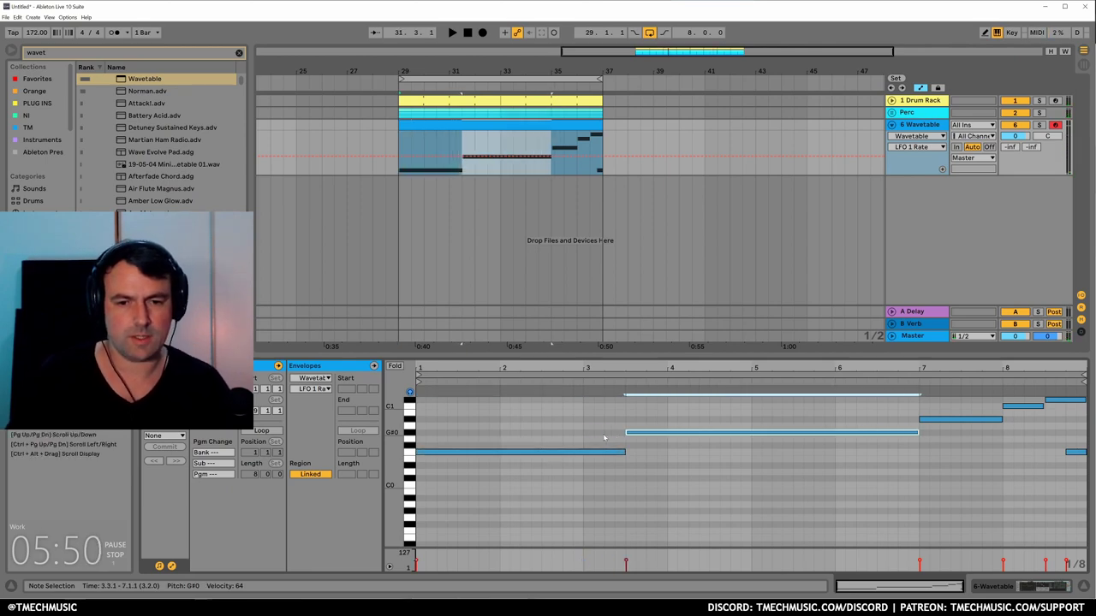
key(space)
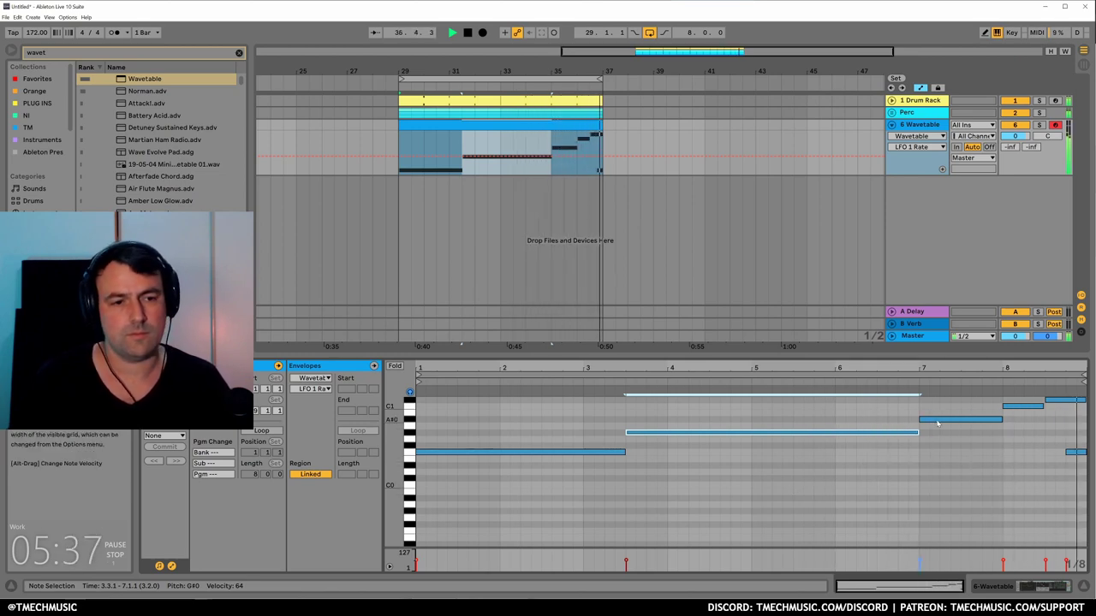
Start the A#0 note at bar 6 and shorten the G#0 note to end there.
key(space)
drag(938, 421, 1001, 420)
drag(918, 432, 835, 433)
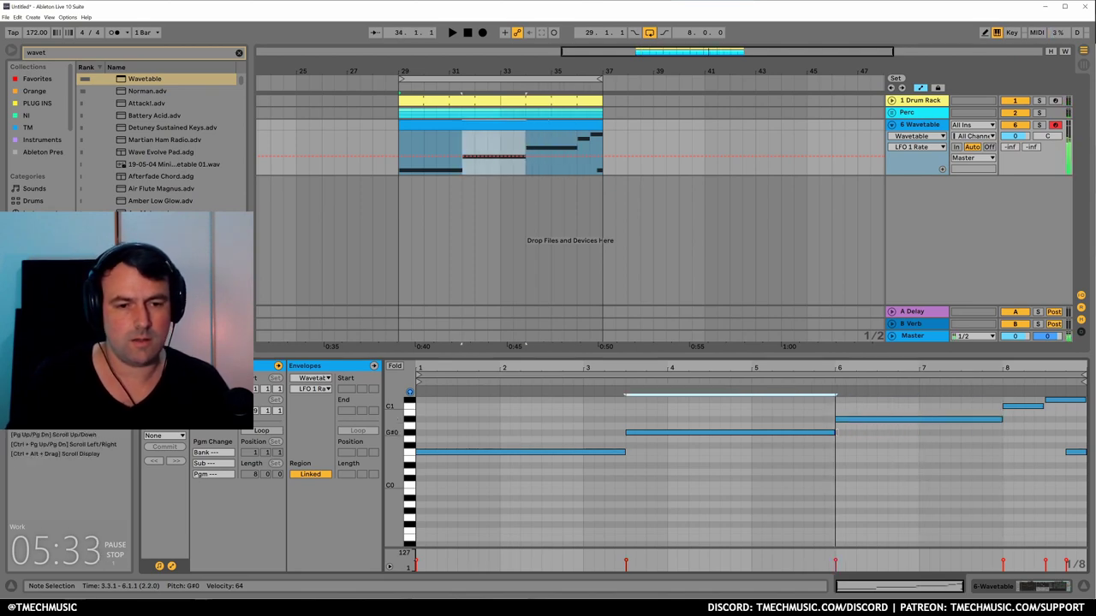
Set the G#0 note to span bars 3 to 5 and place the two-bar opening F0 note at 1.2.
drag(626, 452, 608, 435)
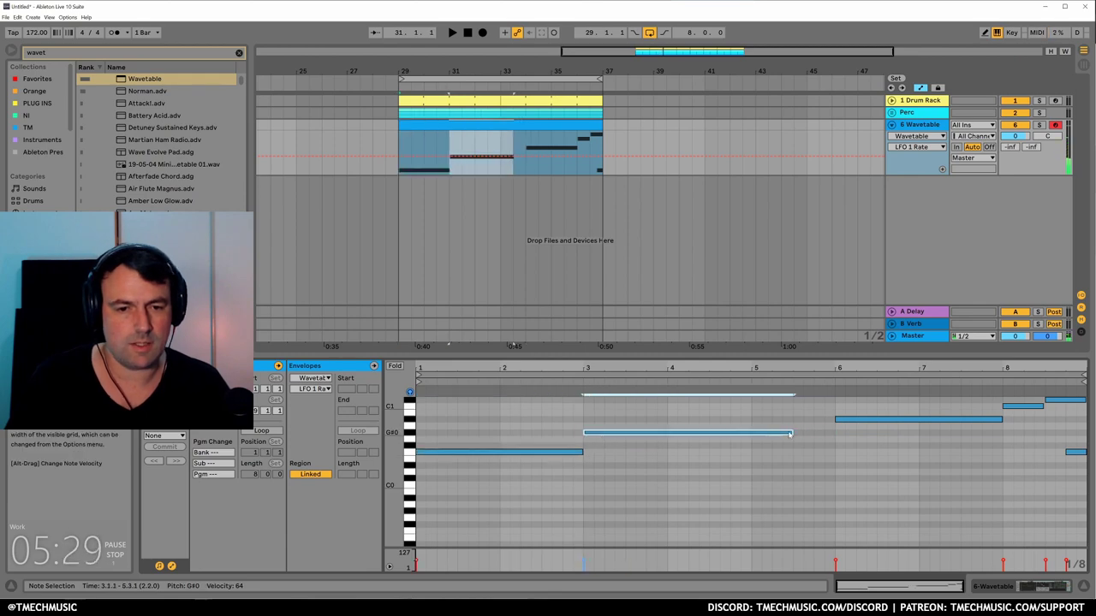
drag(789, 435, 838, 433)
drag(548, 453, 568, 454)
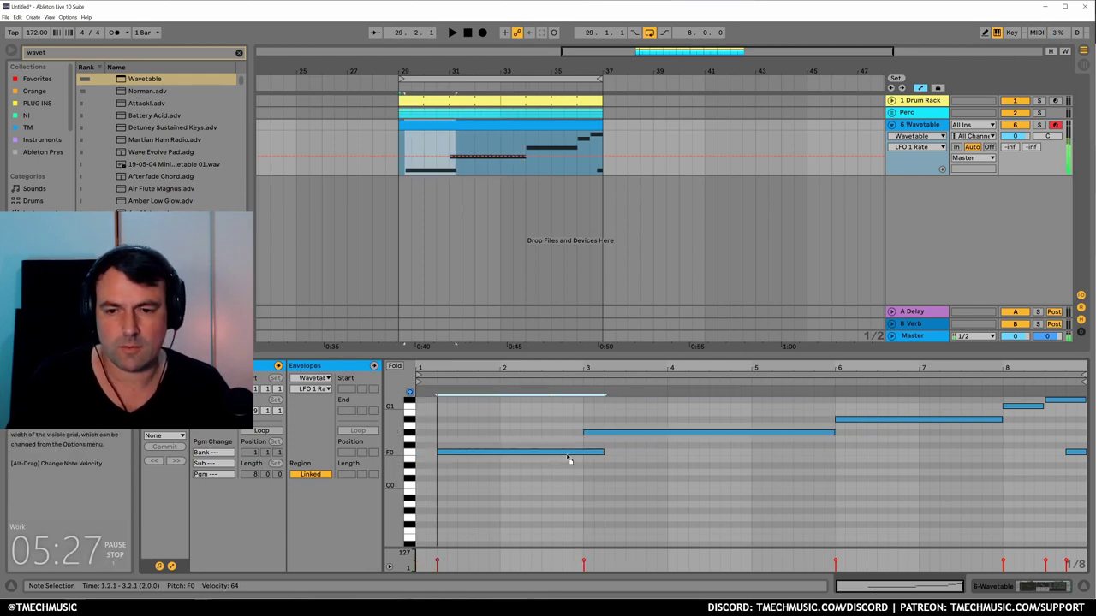
Make the A#0 note span bars 5 to 7 and slightly shorten the C#1 note at the end of the clip during playback.
key(space)
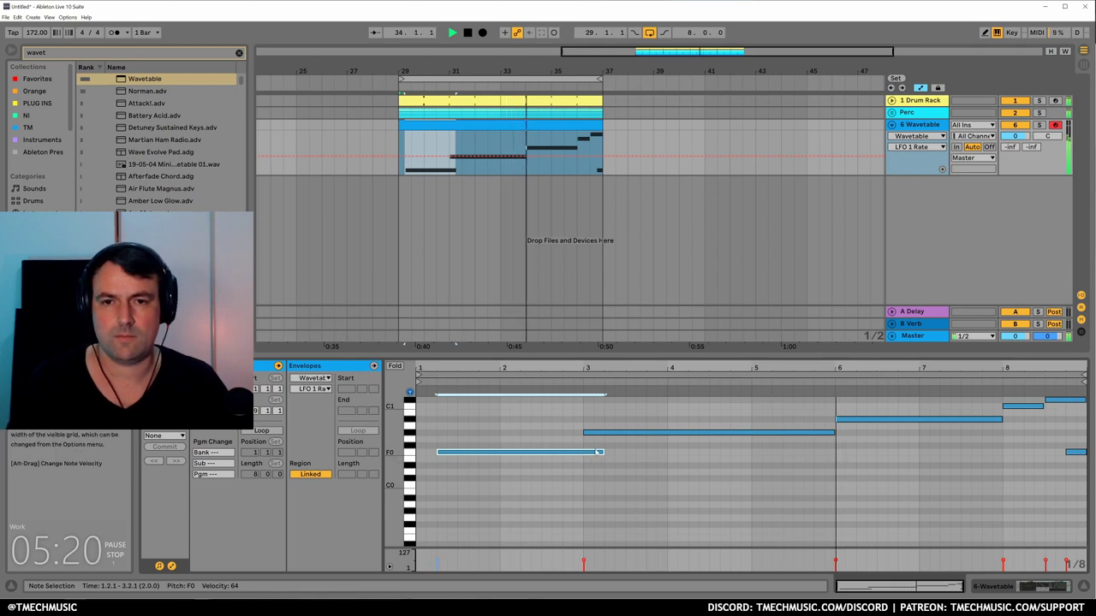
drag(864, 420, 783, 421)
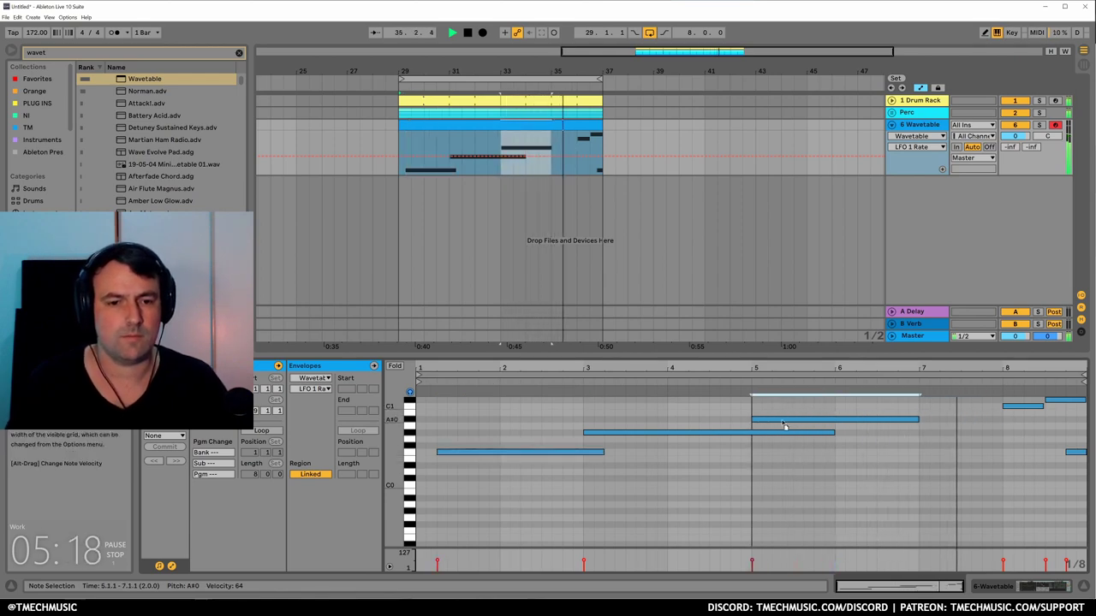
drag(917, 420, 995, 423)
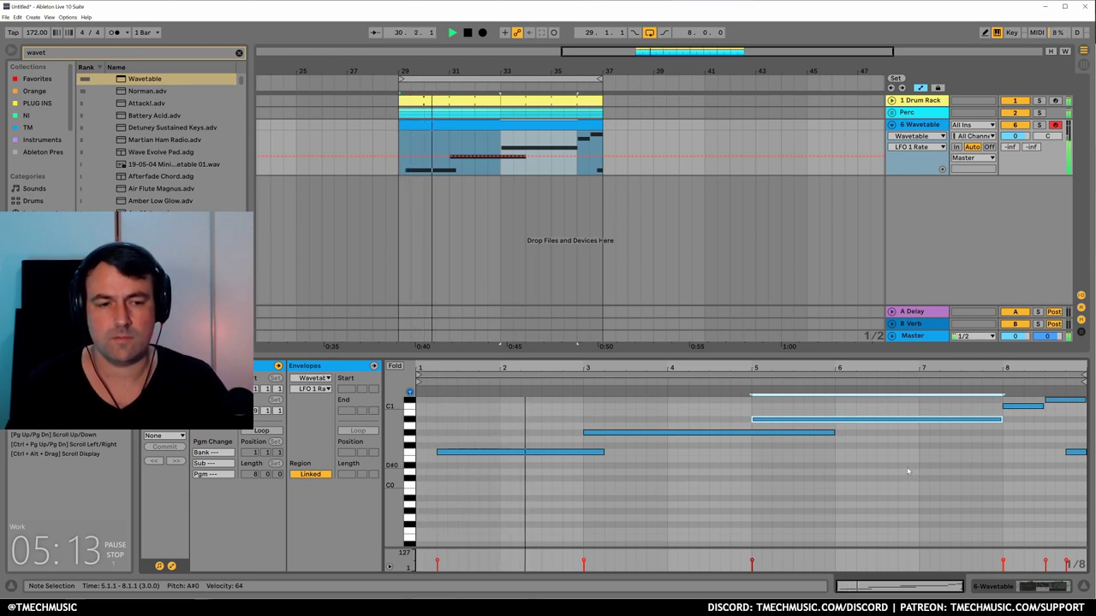
drag(1084, 400, 1077, 400)
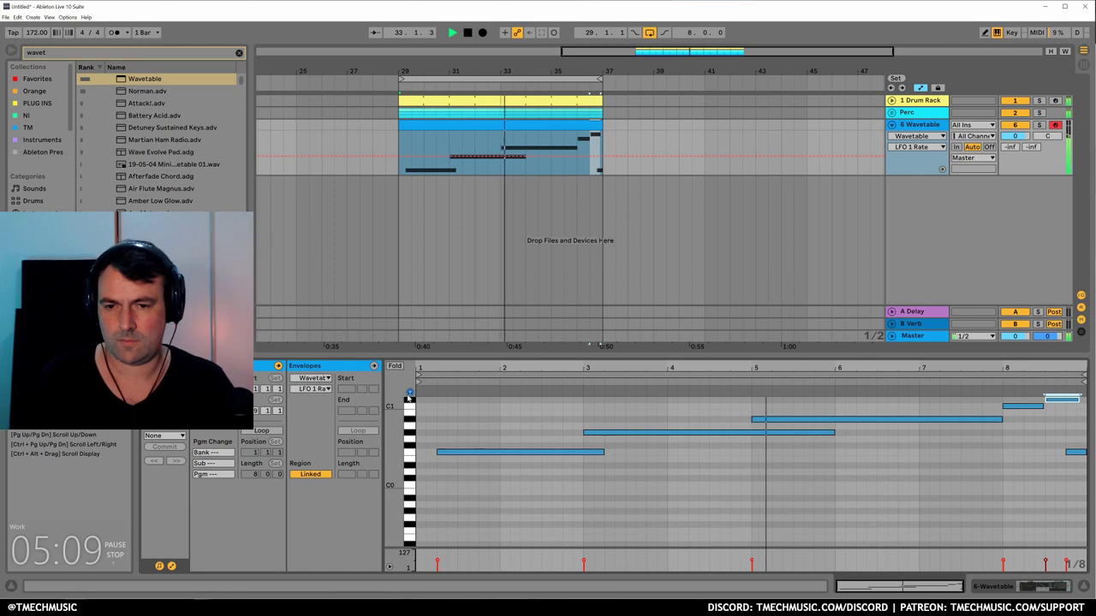
click(720, 480)
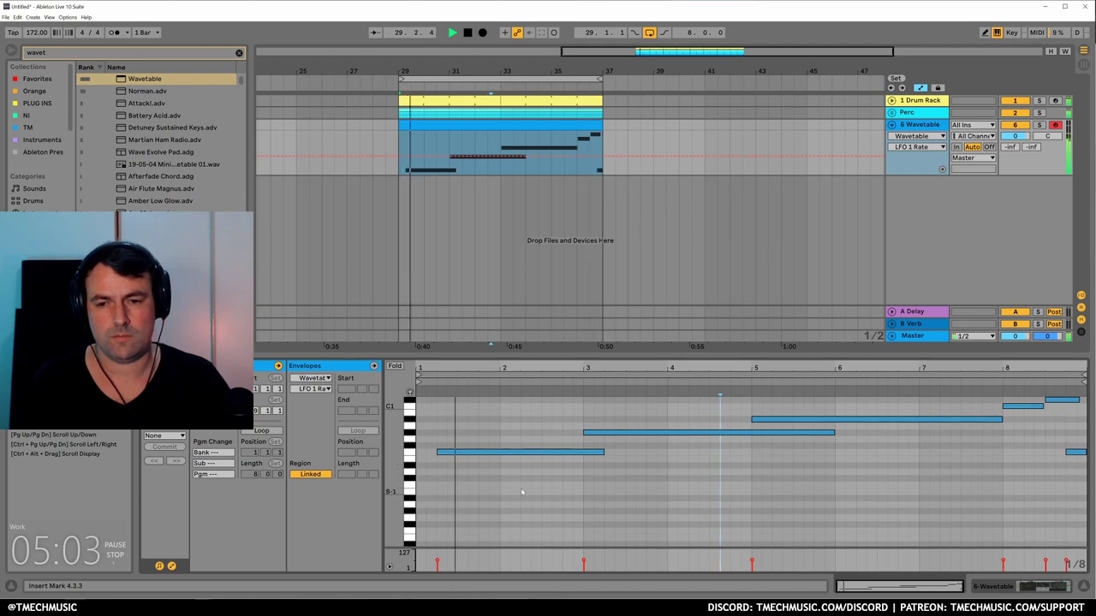
Set the release of Wavetable's Amp envelope to 22.3 ms.
key(shift+Tab)
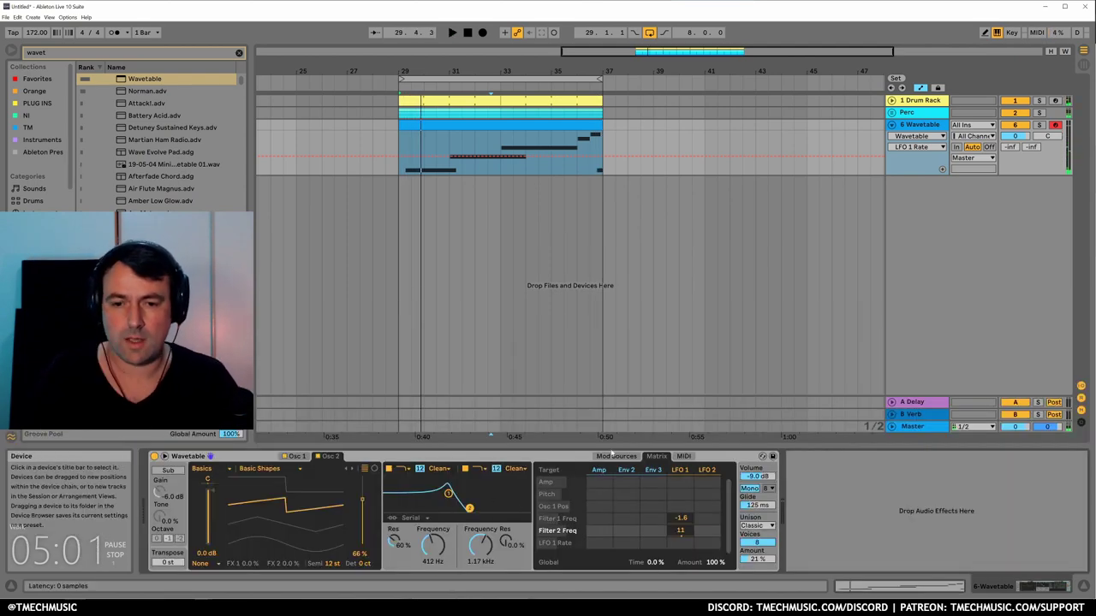
click(613, 456)
click(555, 469)
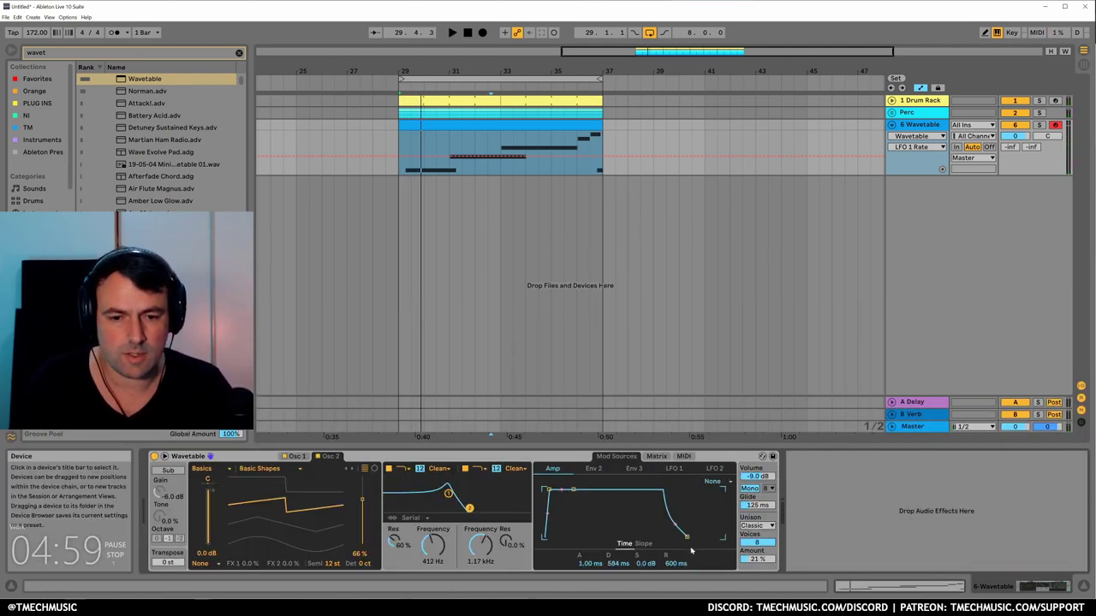
drag(676, 563, 676, 575)
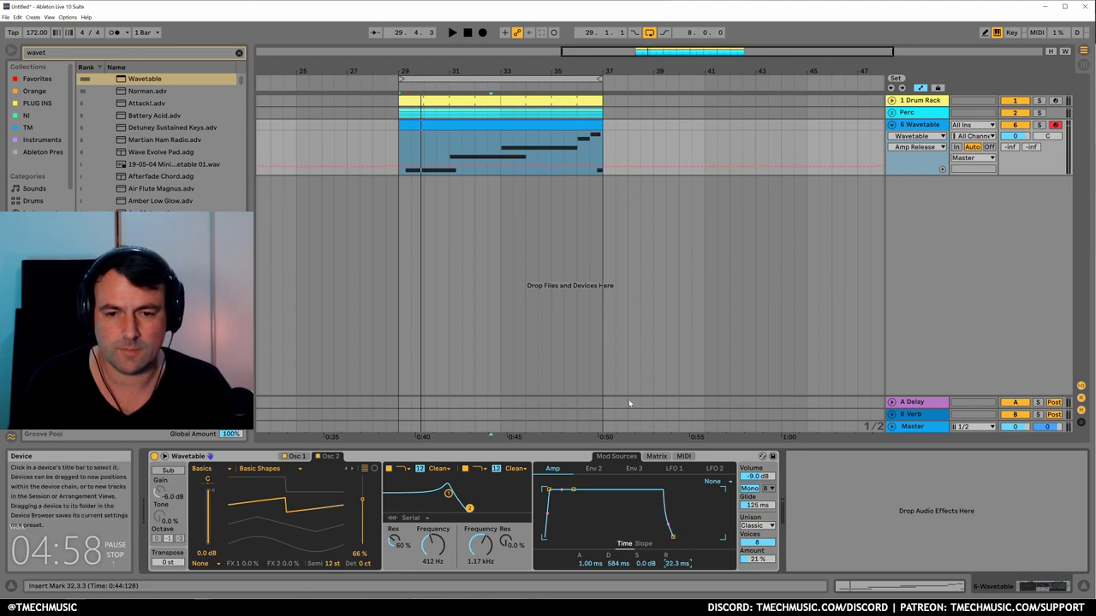
Add a Saturator after Wavetable and set its curve type to Soft Sine.
key(ctrl+f)
text(sat)
key(Return)
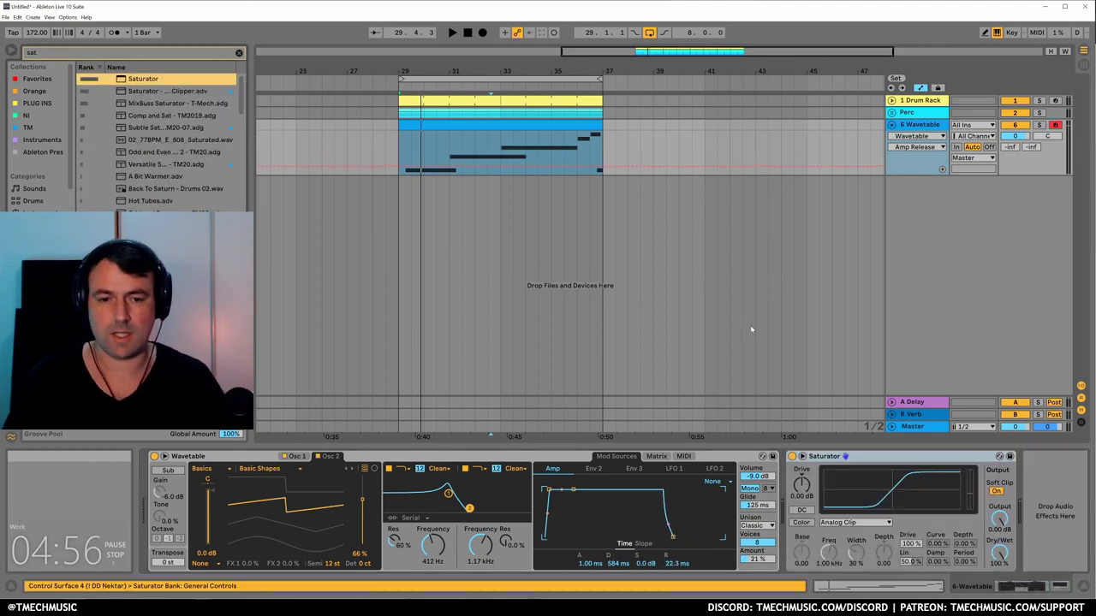
click(855, 522)
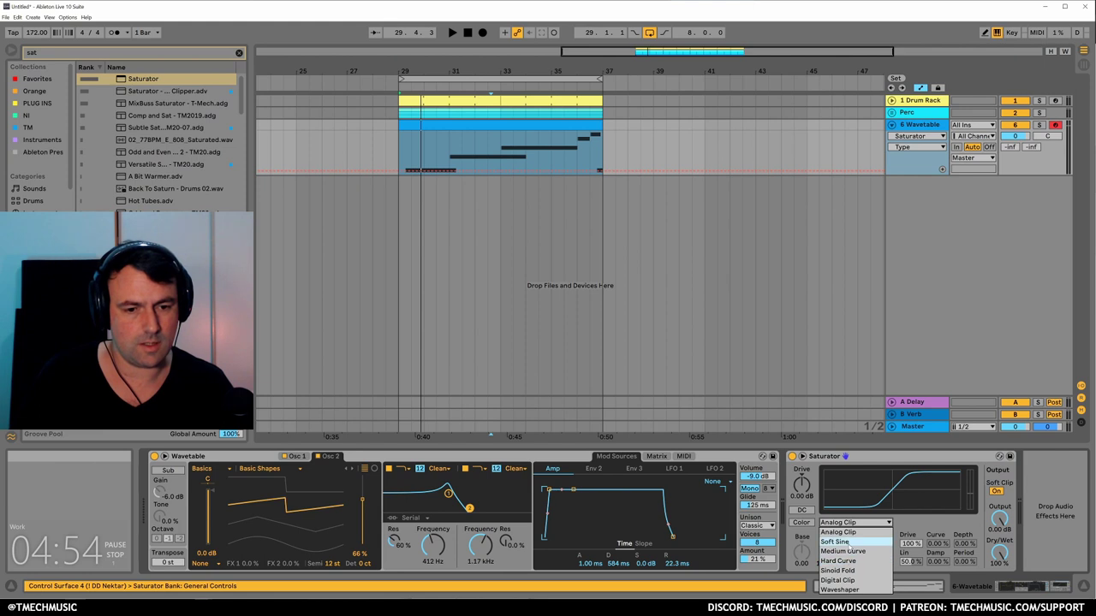
click(836, 542)
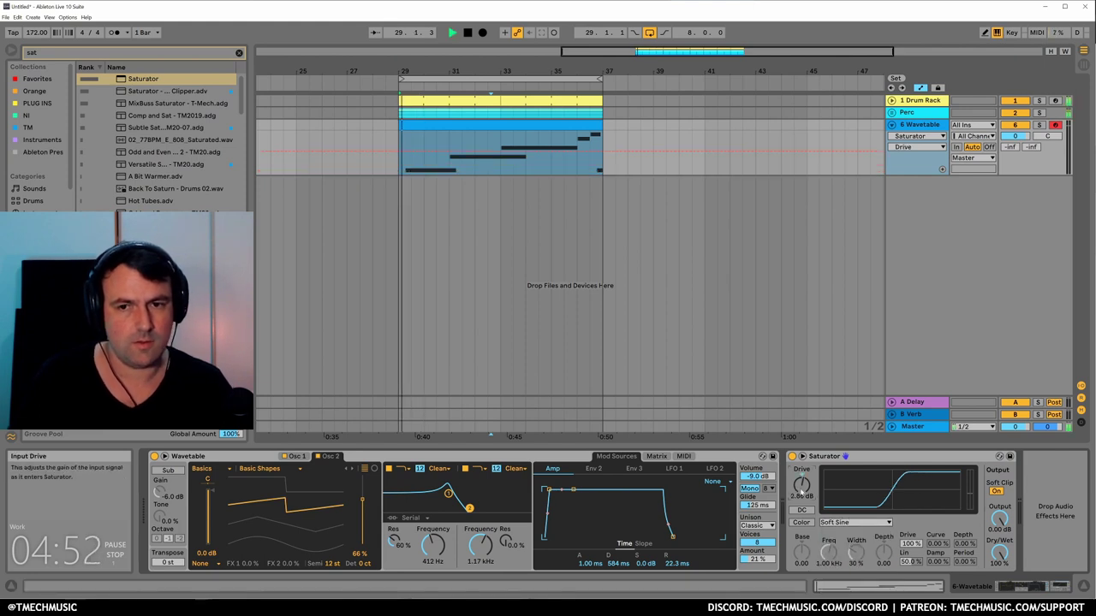
Set the Saturator's drive to 2.86 dB and compare the bass with Wavetable's Osc 2 switched off and back on.
mouse_move(801, 486)
mouse_down()
mouse_move(802, 477)
mouse_move(803, 494)
mouse_up()
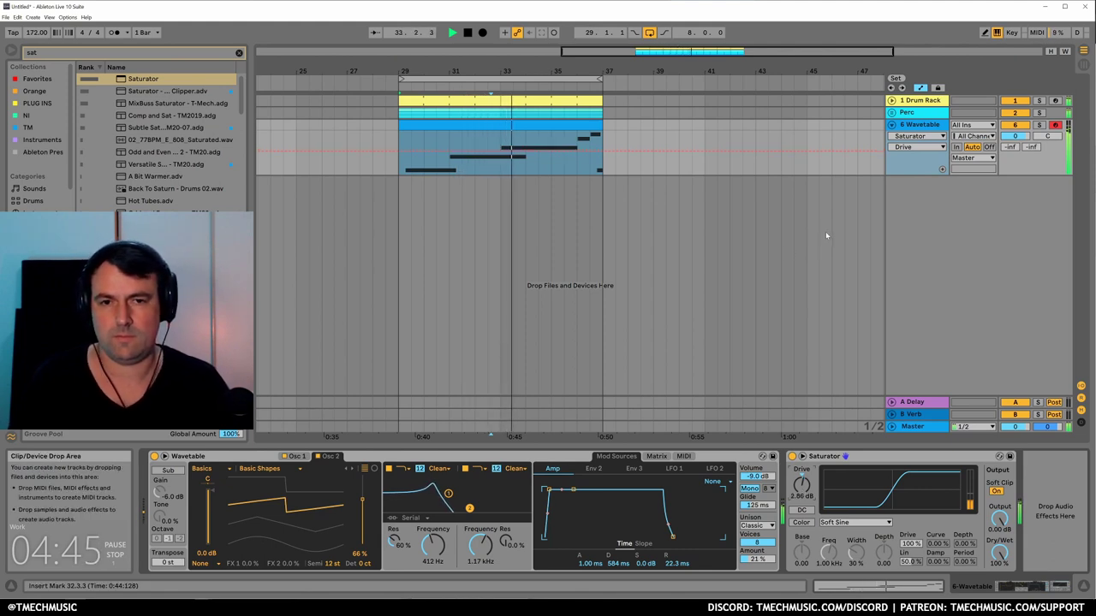
click(318, 457)
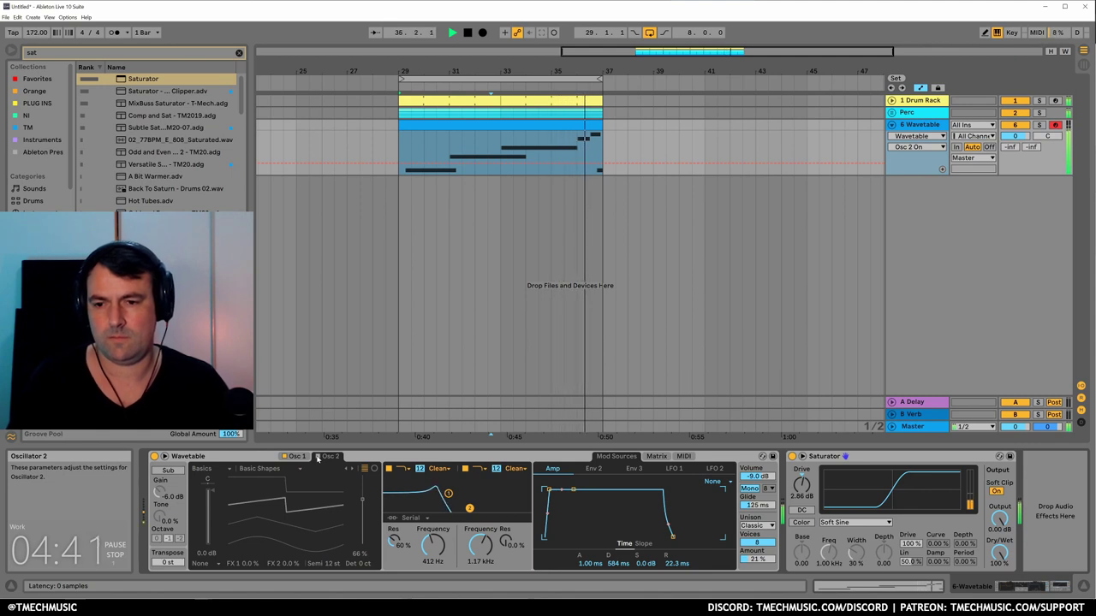
click(318, 458)
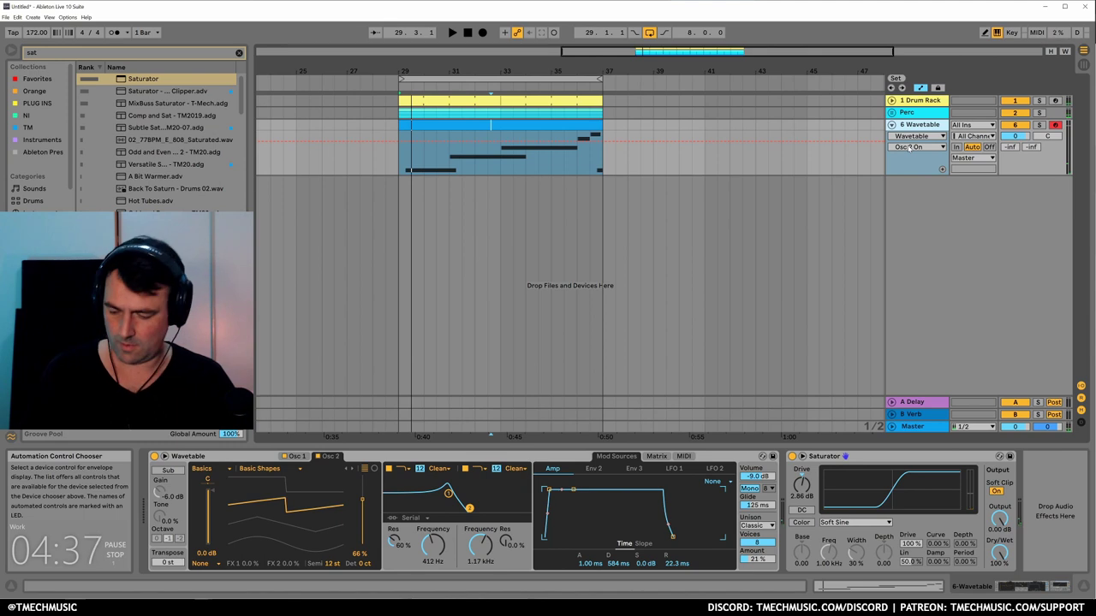
Add a new MIDI track, search the library for "piano" and load Grand Piano.adg onto the track.
key(ctrl+shift+t)
key(ctrl+f)
text(piano)
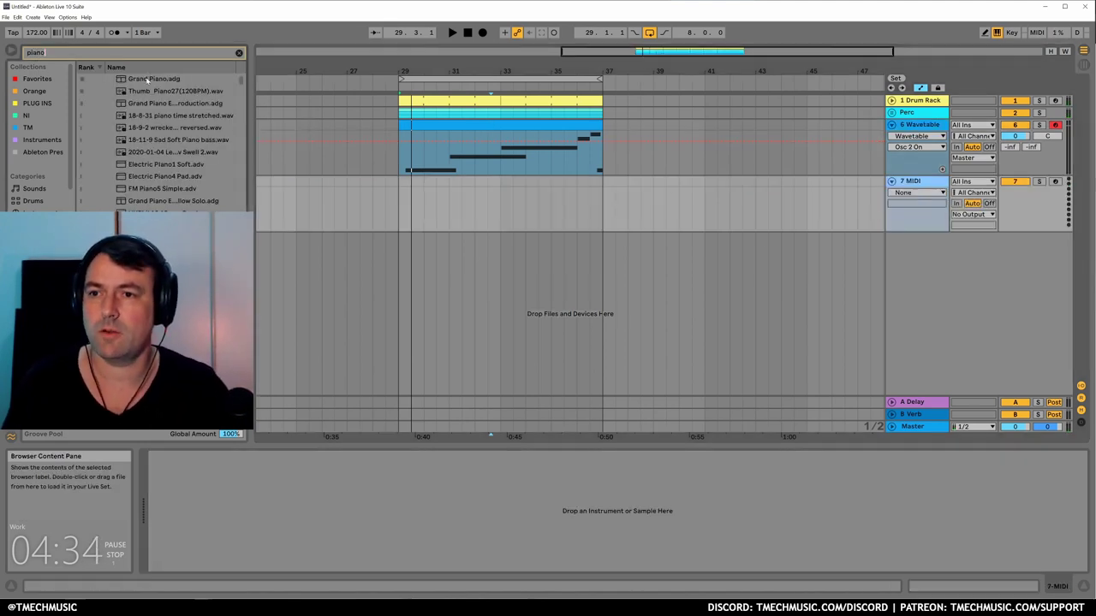
click(148, 79)
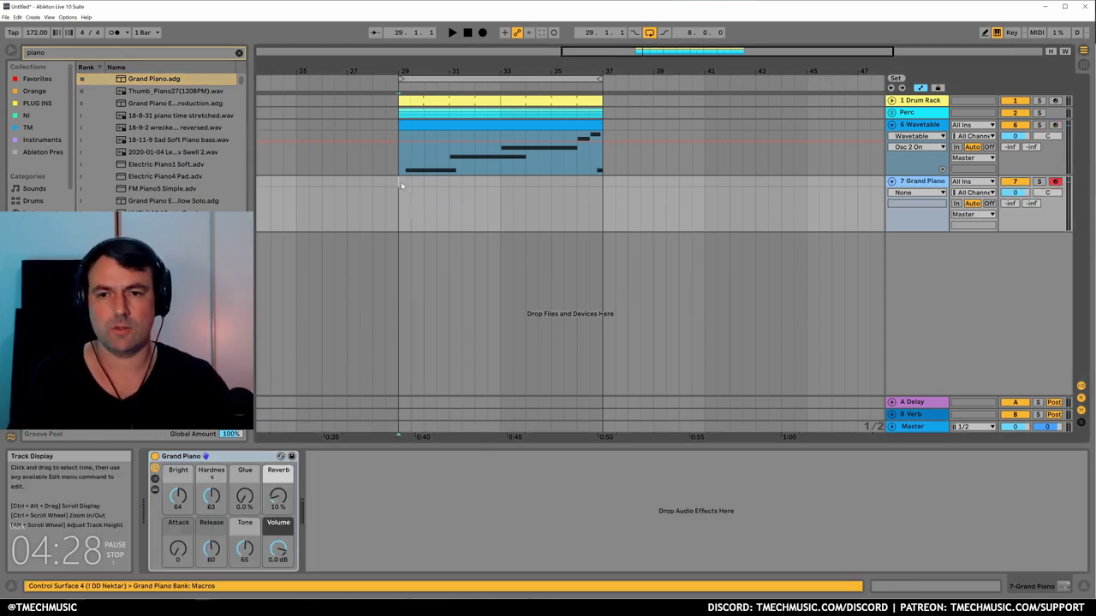
drag(401, 182, 500, 227)
key(ctrl+shift+m)
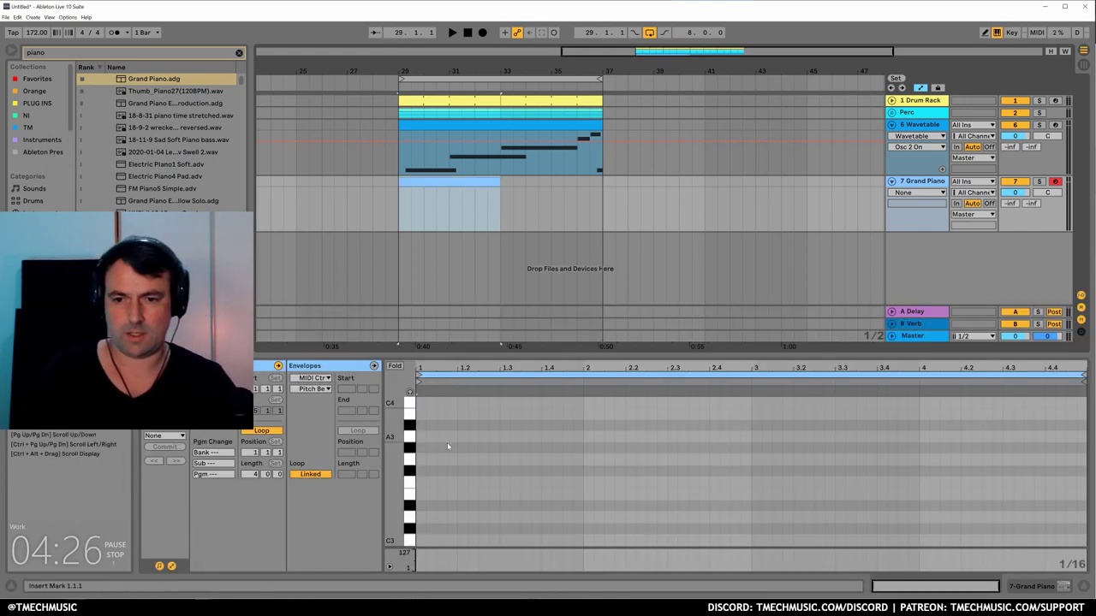
right_click(463, 444)
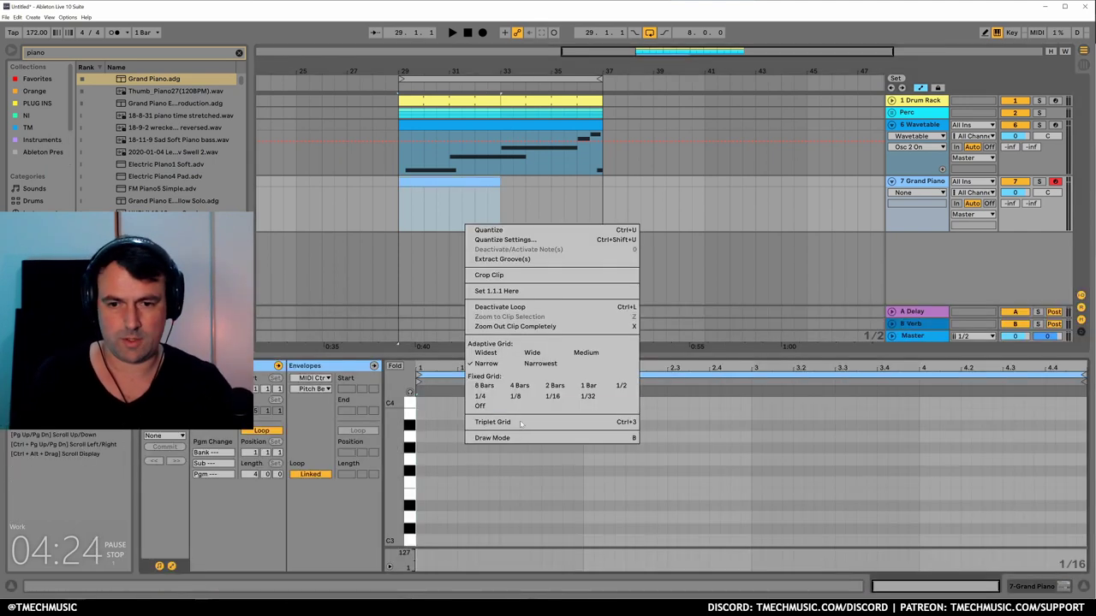
click(406, 239)
Copy the eight-bar bass clip onto the Grand Piano track and transpose all its notes up three octaves.
drag(469, 124, 477, 167)
click(622, 191)
drag(553, 121, 479, 193)
click(653, 472)
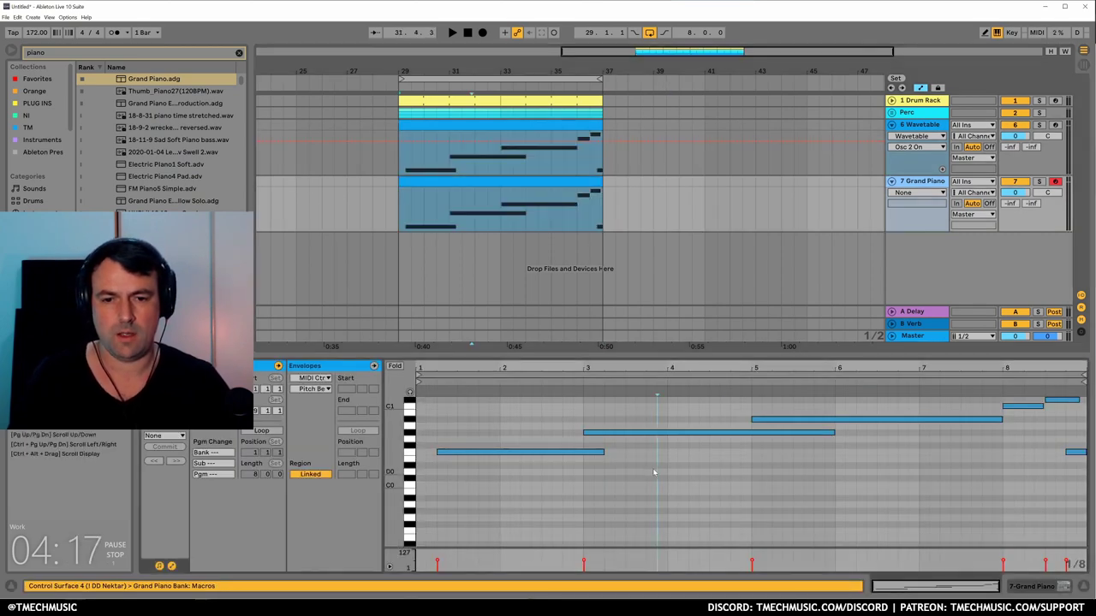
key(ctrl+a)
key(shift+Up)
key(shift+Up)
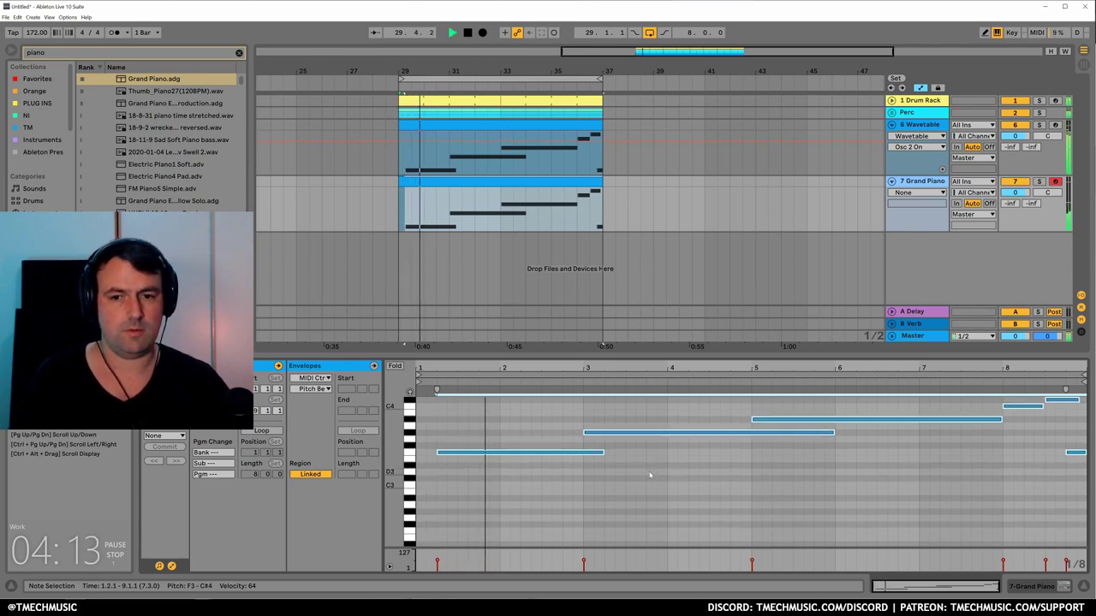
key(space)
Move the opening F3 note to 1.1, shorten the G#3 note to end at 4.2.3 and the A#3 note to about one bar.
click(514, 453)
drag(513, 455, 501, 456)
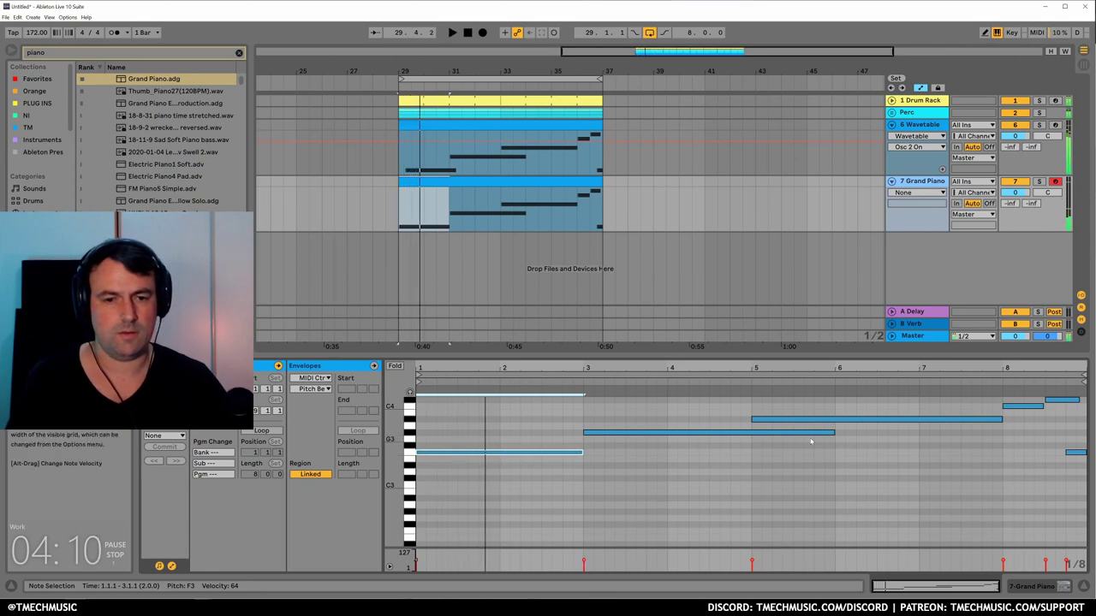
drag(833, 433, 699, 432)
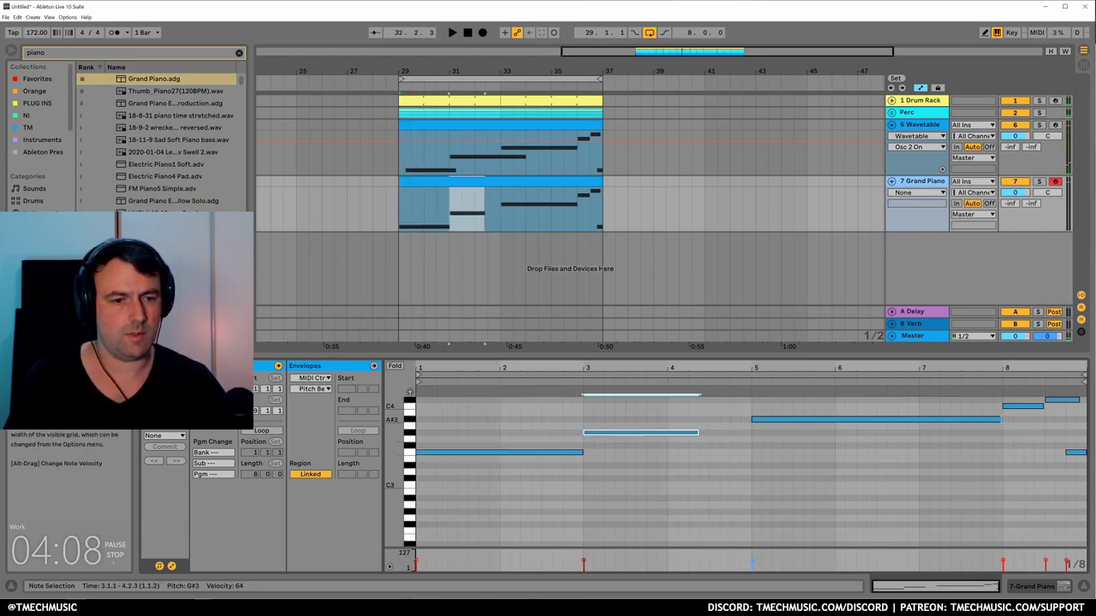
drag(1001, 419, 841, 420)
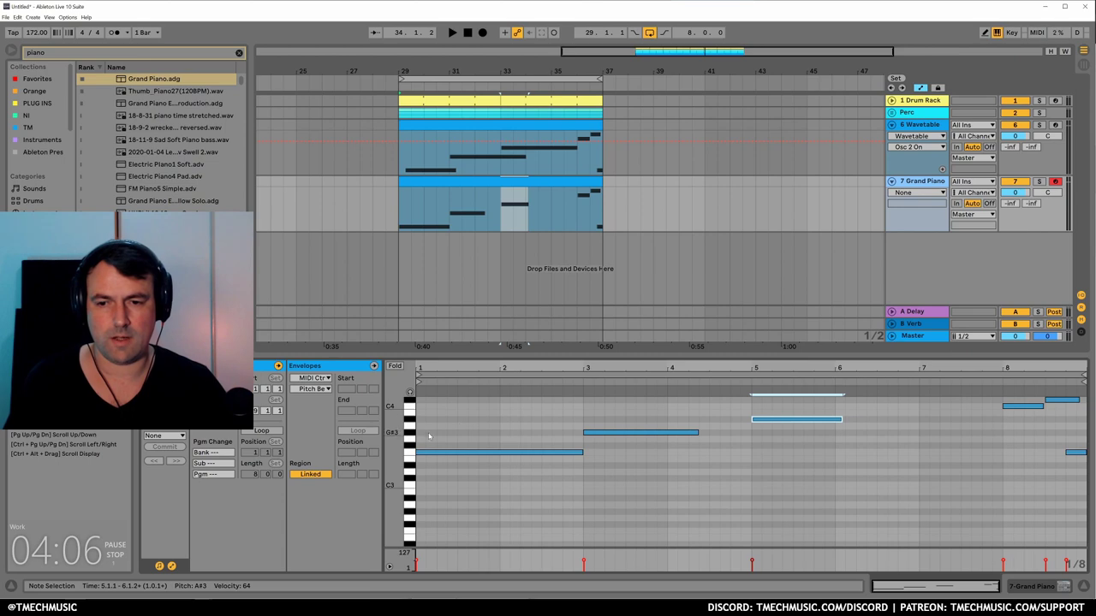
Add G#3 and C4 notes a little over one bar long above the opening F3 note and play the chord.
drag(428, 433, 530, 432)
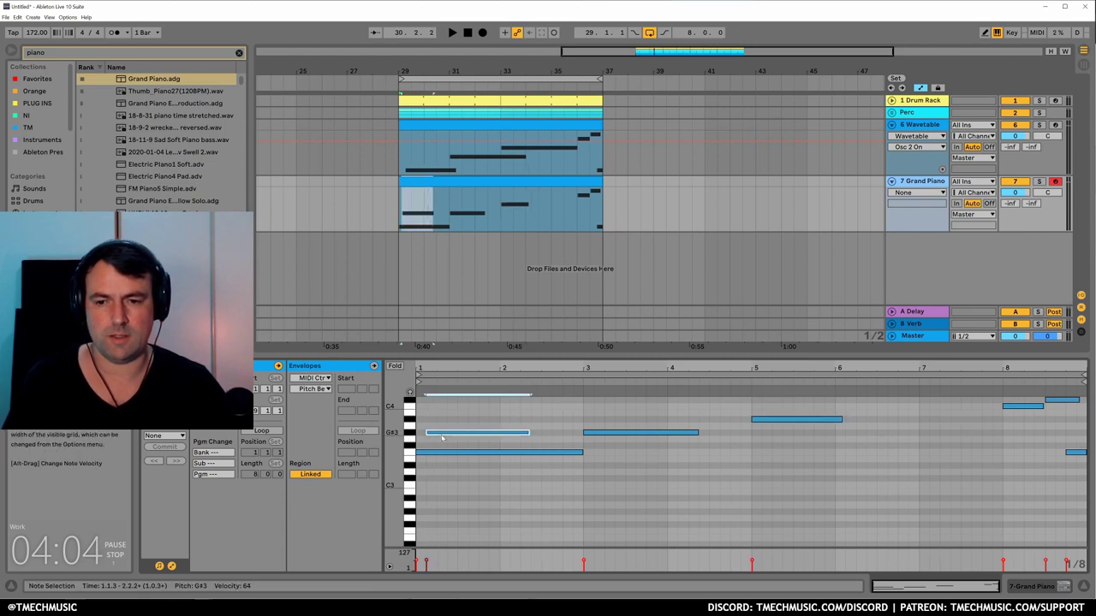
drag(442, 436, 435, 436)
click(422, 407)
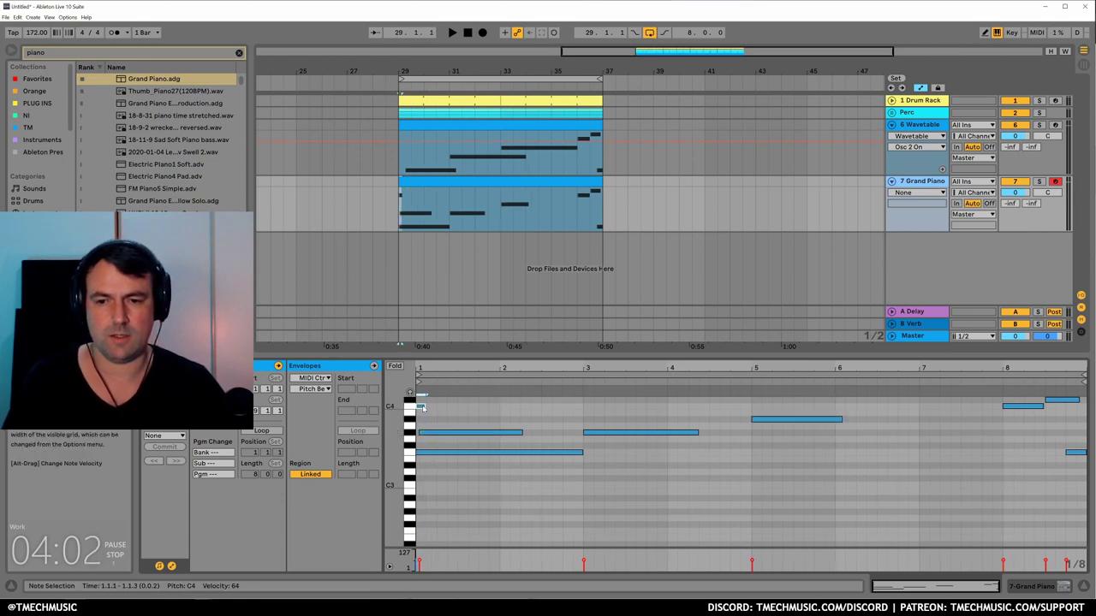
drag(428, 408, 540, 408)
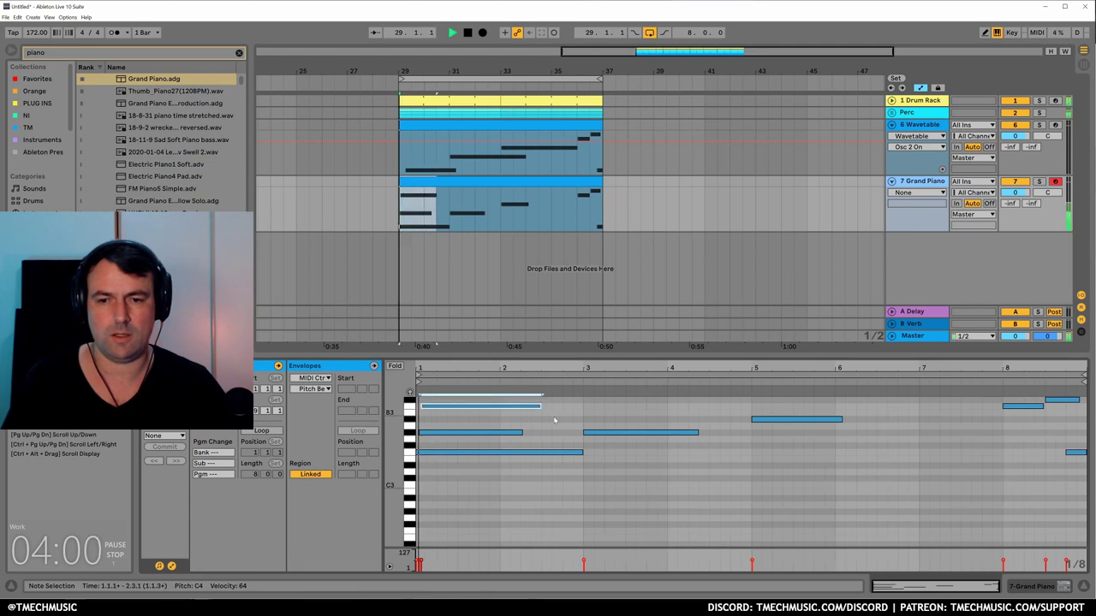
key(space)
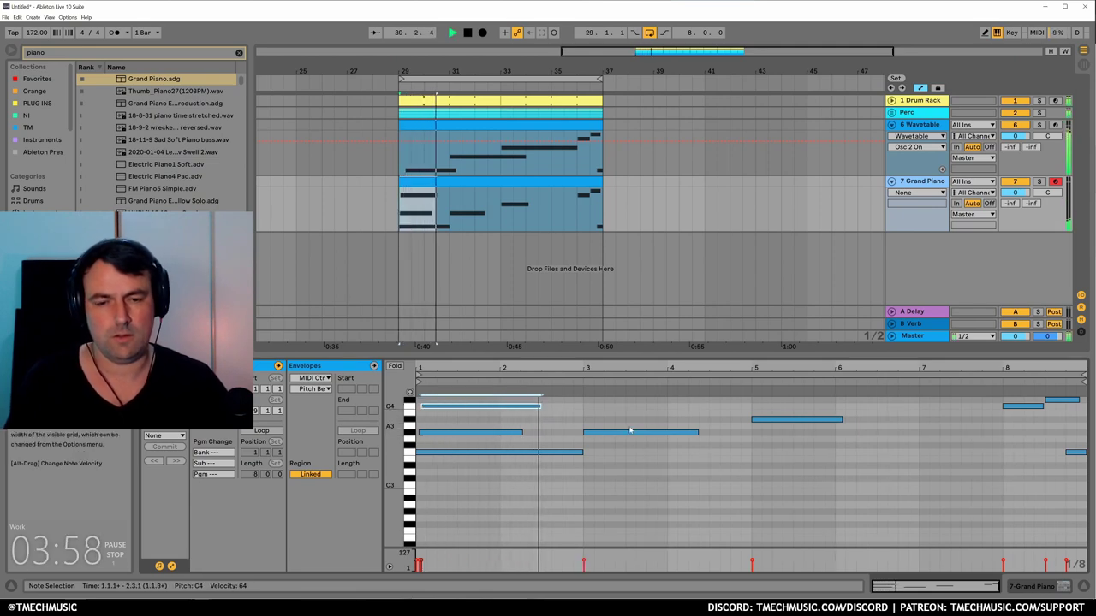
Move the bar 3 G#3 note to 3.3 and add C4 and D#4 notes of similar length above it.
scroll(615, 440, up, 2)
drag(628, 458, 659, 462)
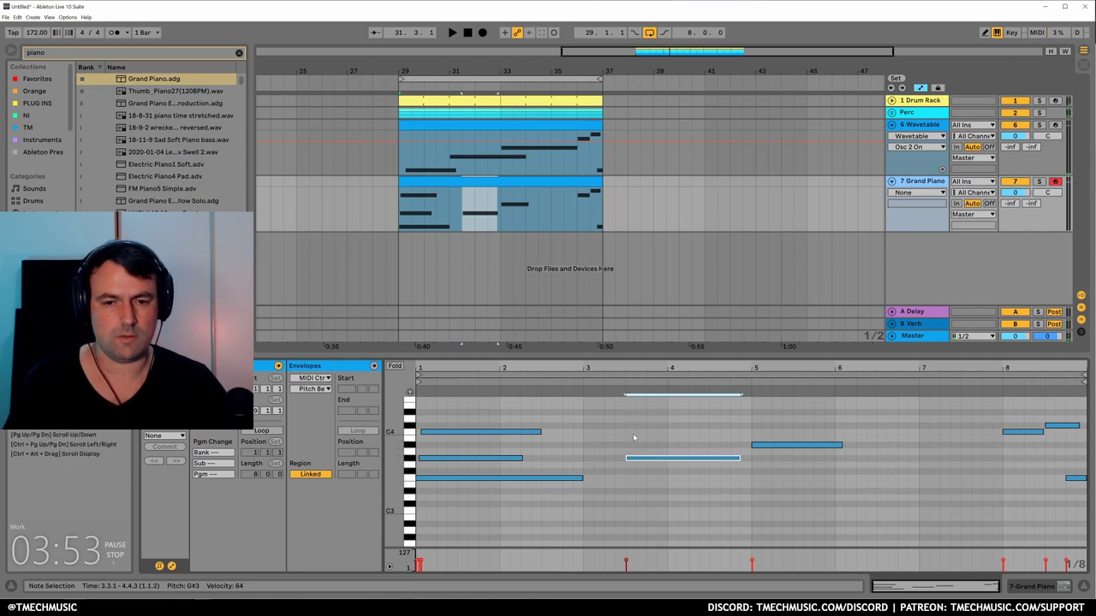
click(631, 433)
drag(631, 432, 694, 438)
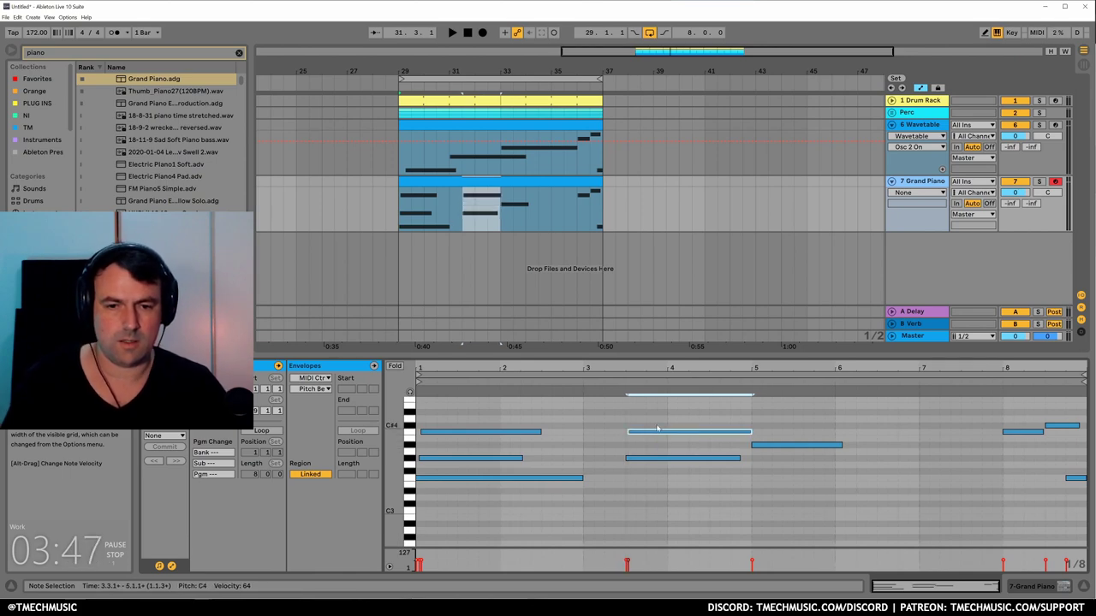
click(626, 412)
mouse_move(630, 413)
mouse_down()
mouse_move(717, 413)
mouse_move(702, 416)
mouse_up()
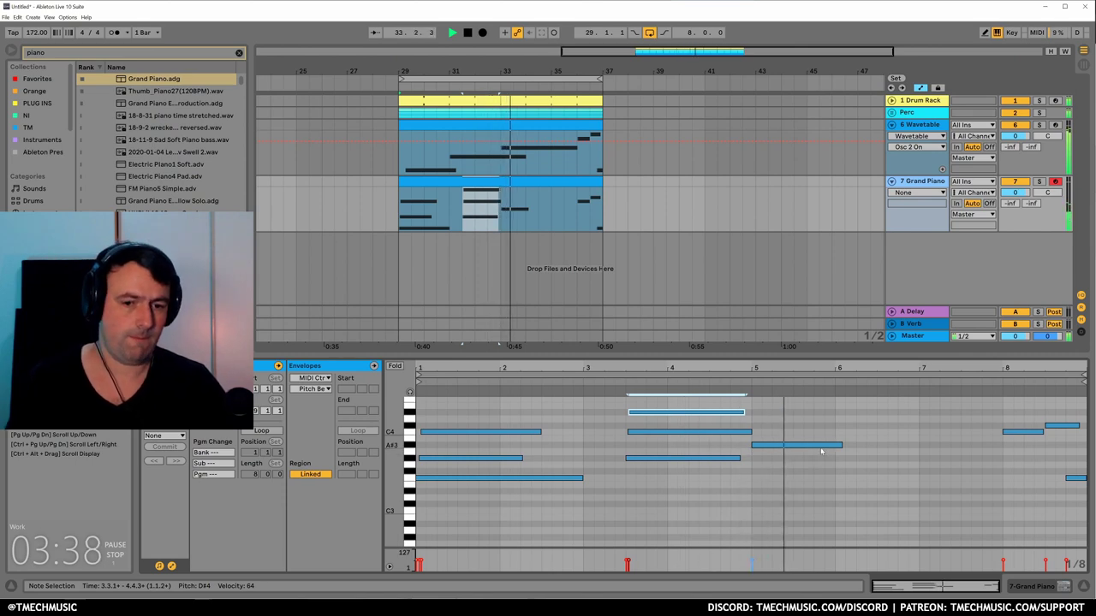
Move the bar 5 A#3 note to about 5.3 and stack C4 and F4 notes above it, extending both to about bar 7.
key(space)
drag(822, 446, 869, 451)
double_click(799, 419)
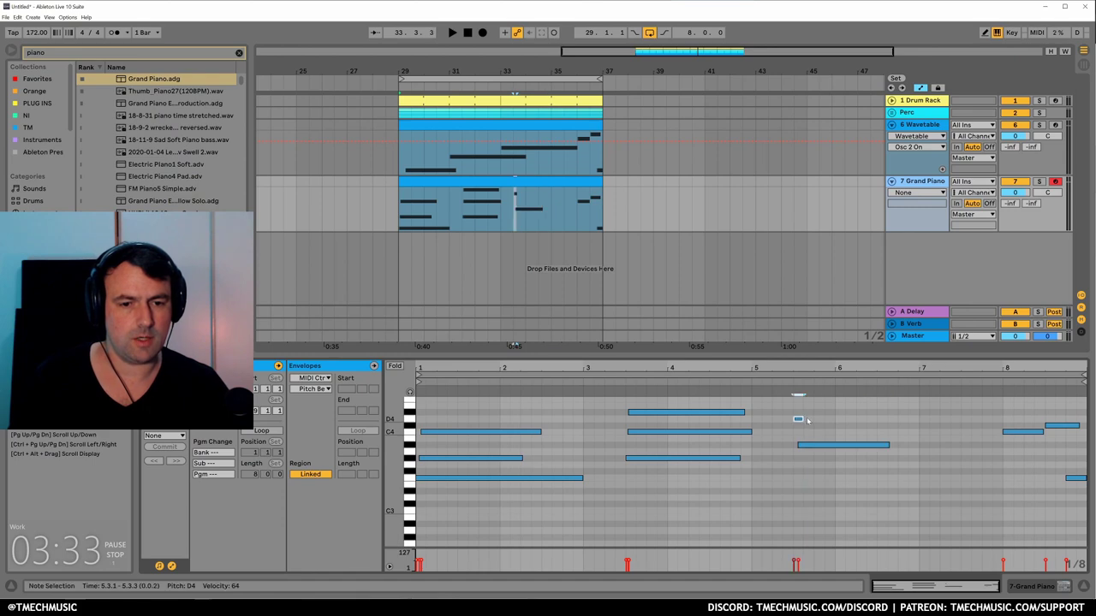
drag(803, 419, 880, 434)
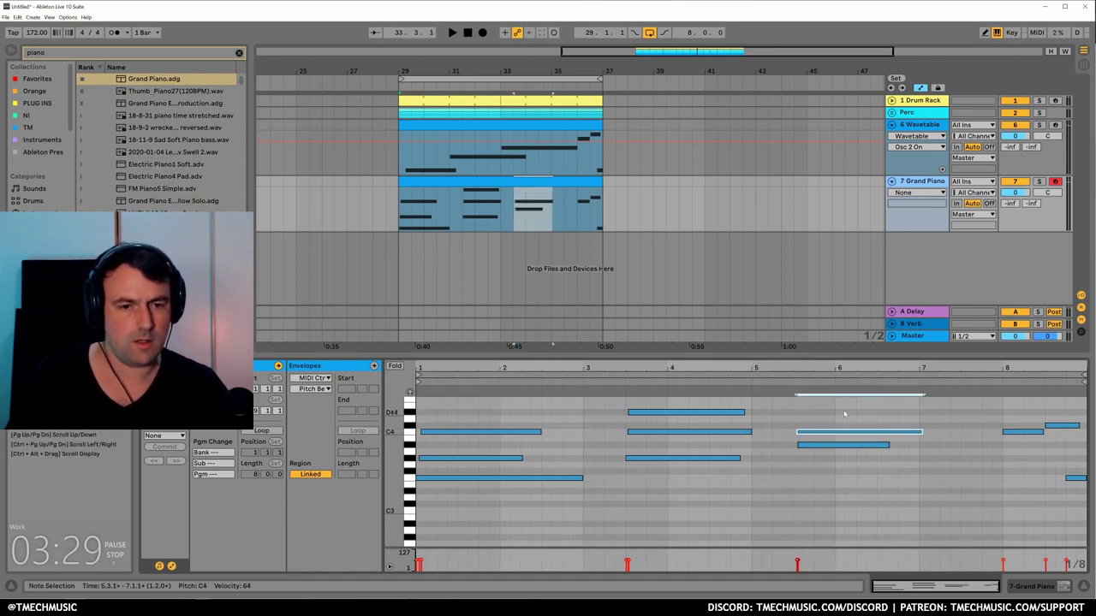
click(799, 406)
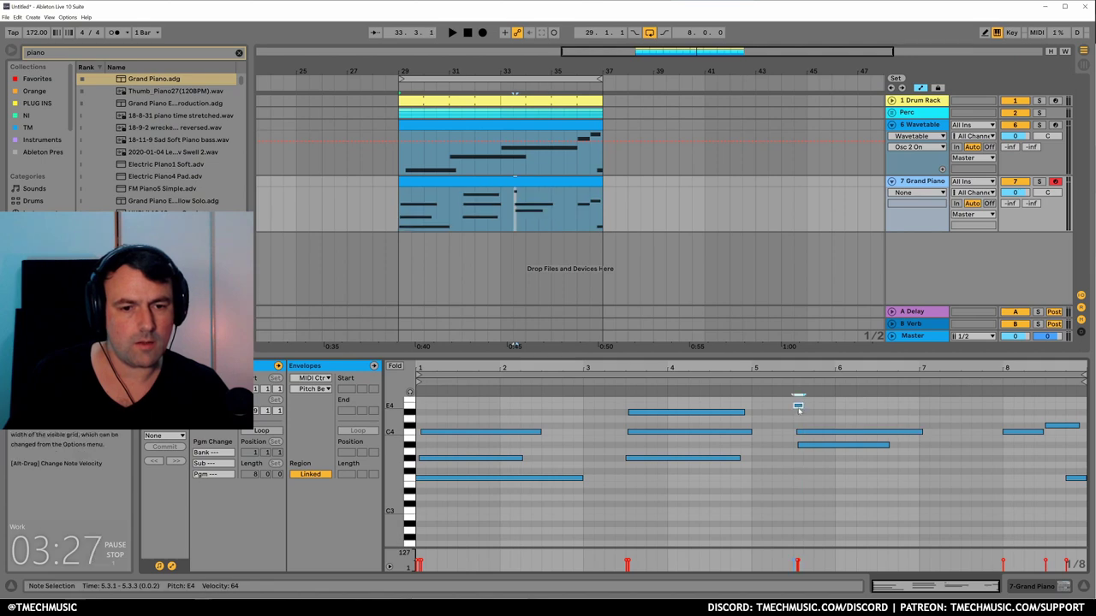
key(Up)
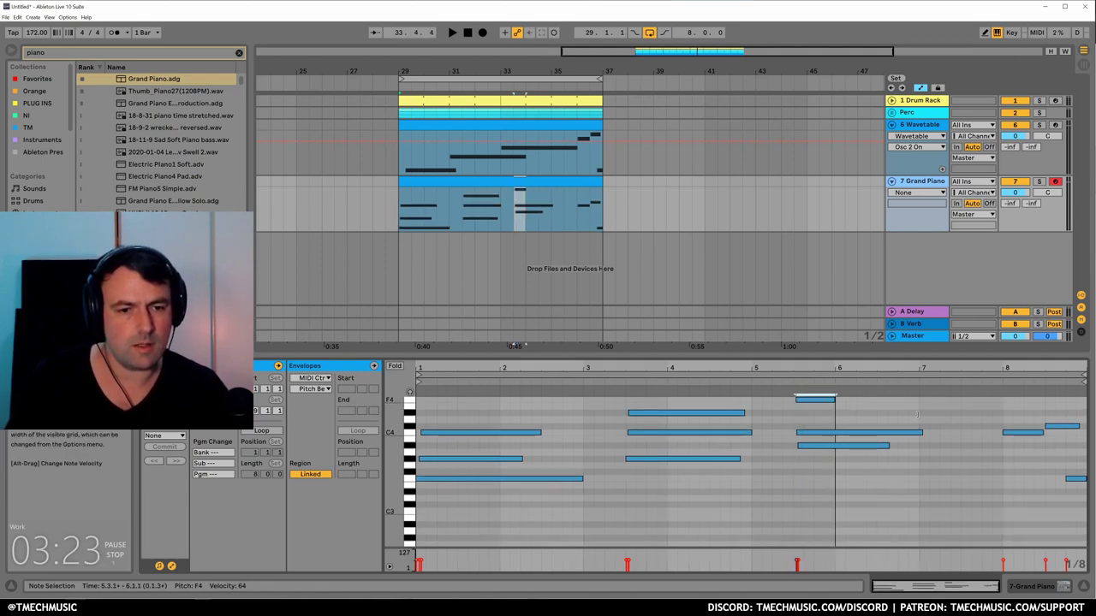
drag(917, 414, 937, 414)
Duplicate the C4 notes at 5.3 and 3.3 and the opening G#3 note one octave lower as bass notes.
click(839, 432)
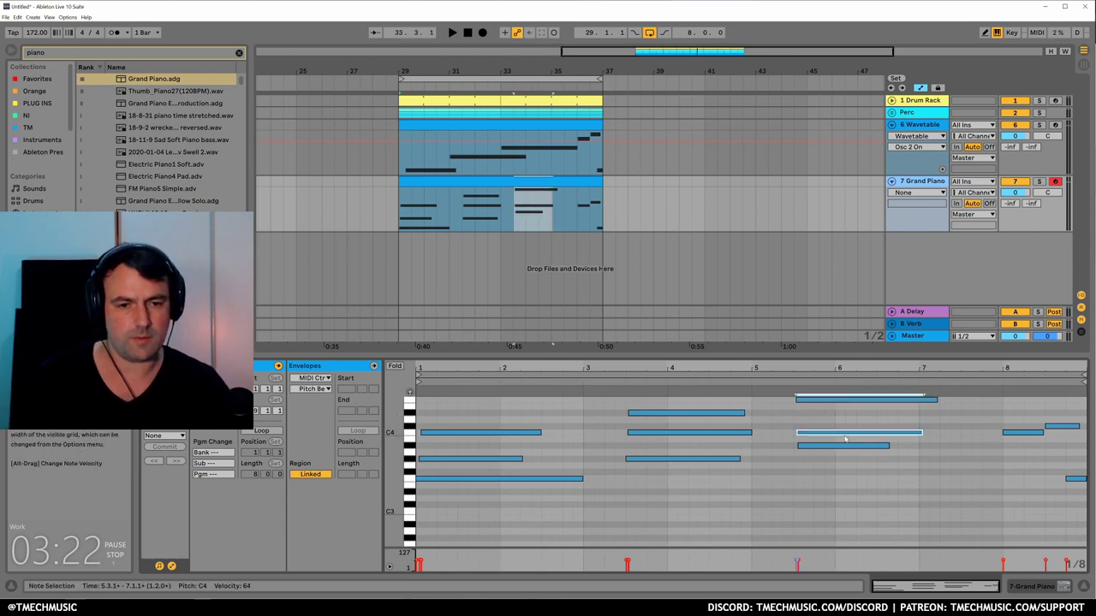
key(shift+Down)
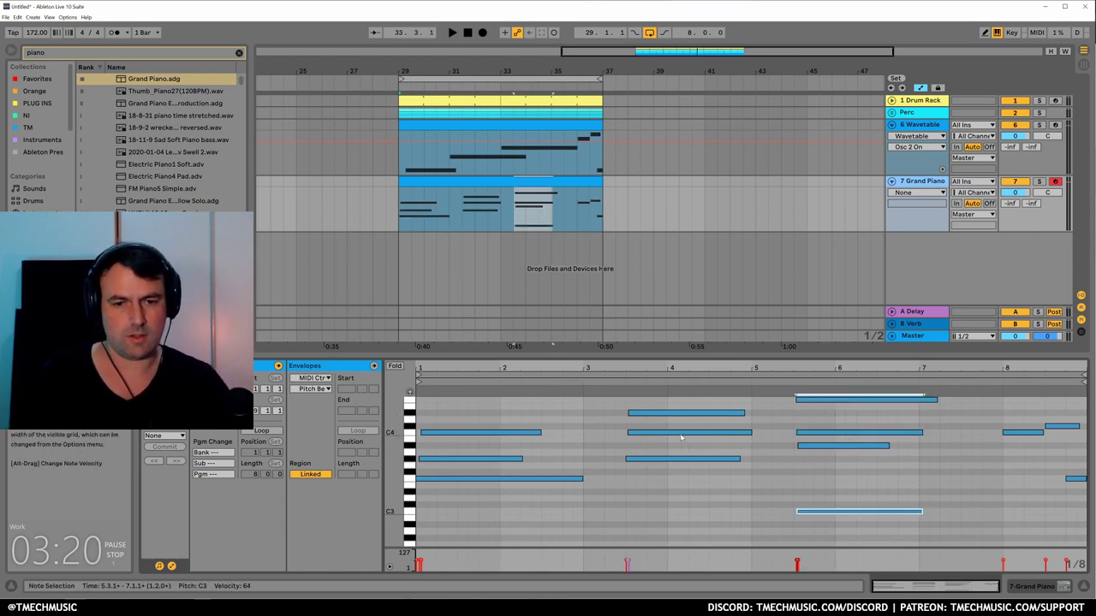
drag(673, 423, 686, 441)
key(alt+shift+Down)
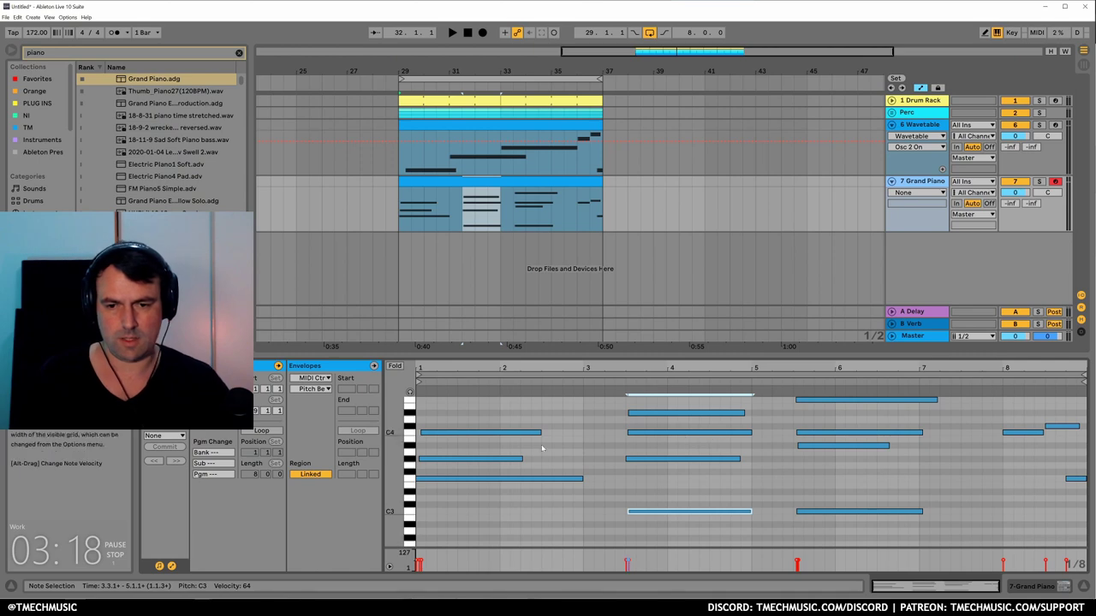
drag(541, 448, 493, 465)
key(alt+shift+Down)
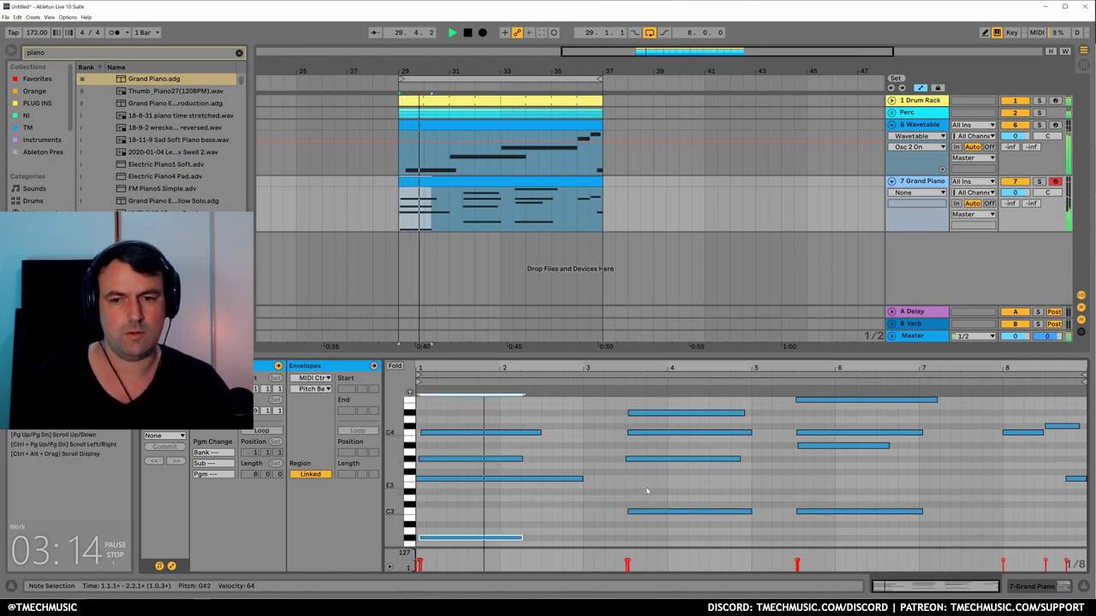
Lengthen the low G#2 and two C3 notes during playback to end at about 3.3, 5.3 and 8.1.
click(526, 539)
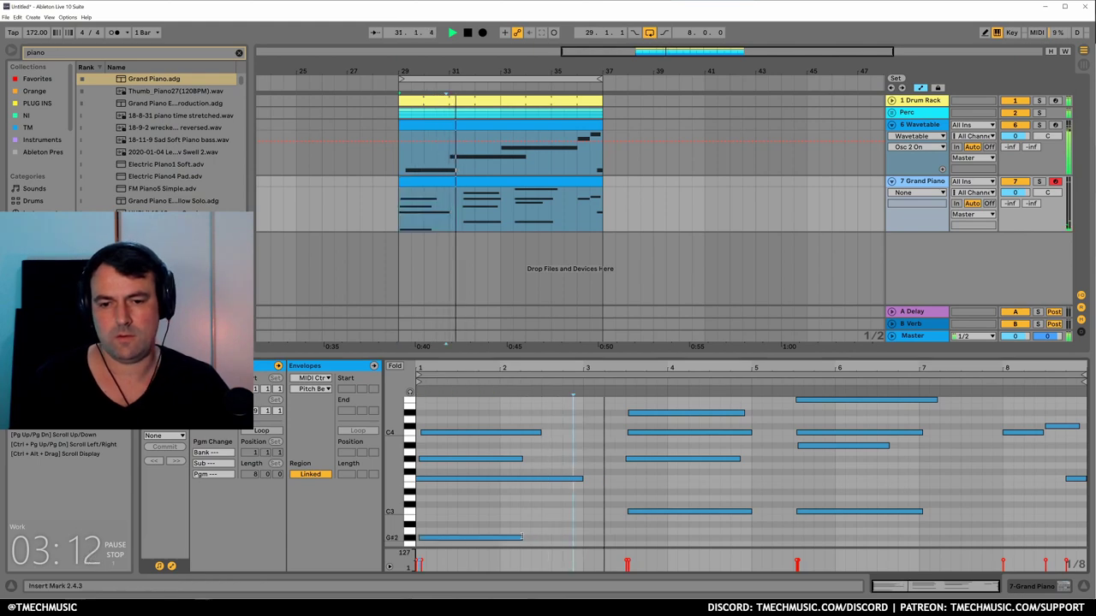
drag(521, 538, 622, 538)
drag(752, 511, 790, 511)
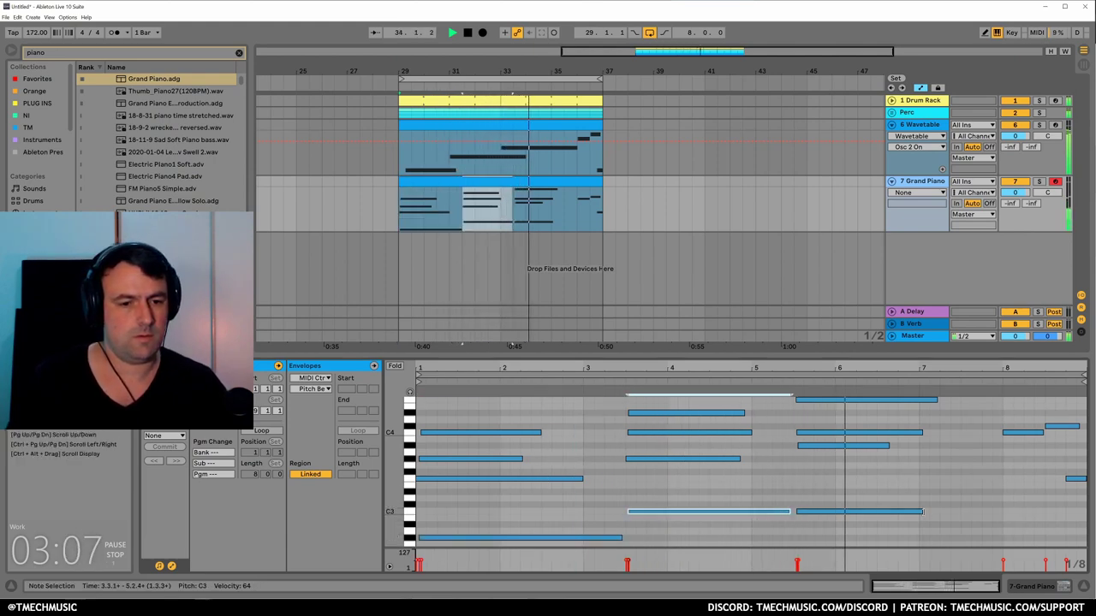
drag(922, 511, 997, 512)
key(space)
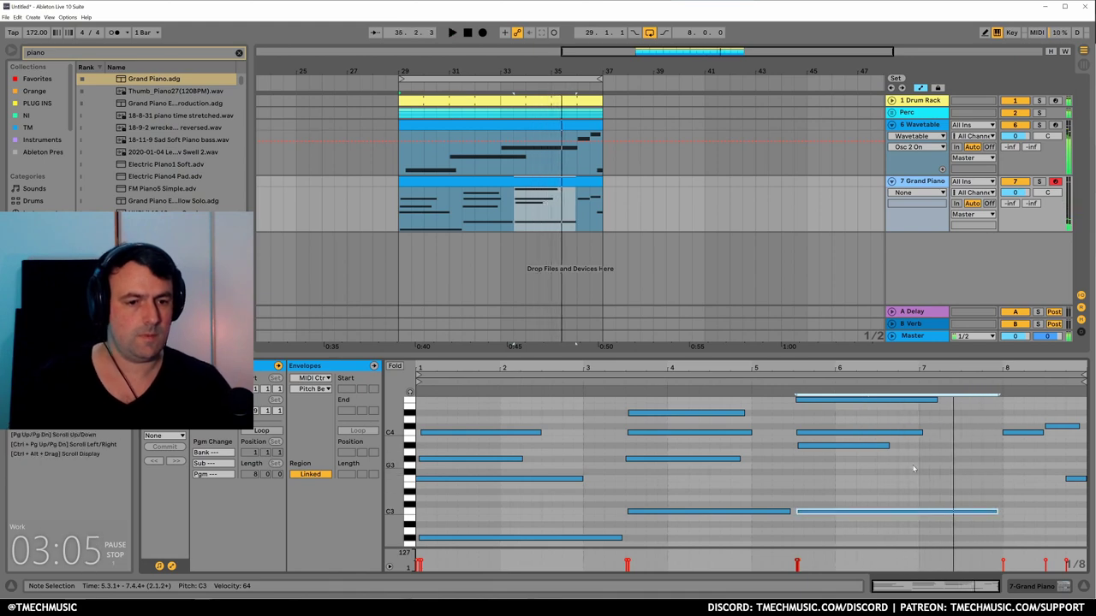
Add a one-bar chord of A#3, C#4 and F#4 at bar 7 and play back the clip.
double_click(933, 460)
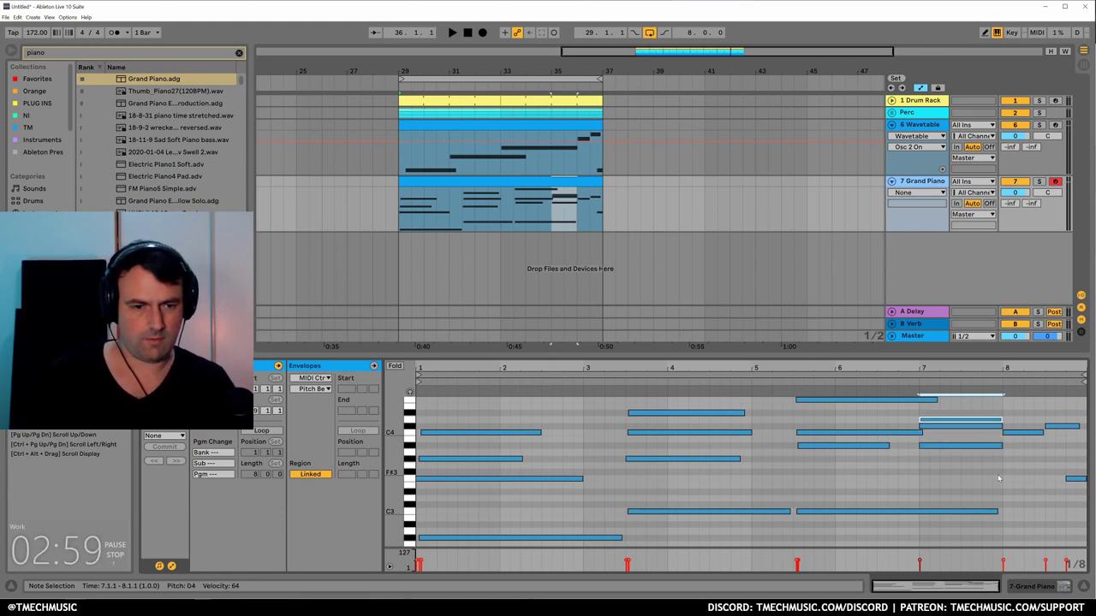
key(Up)
key(Up)
key(Up)
key(Up)
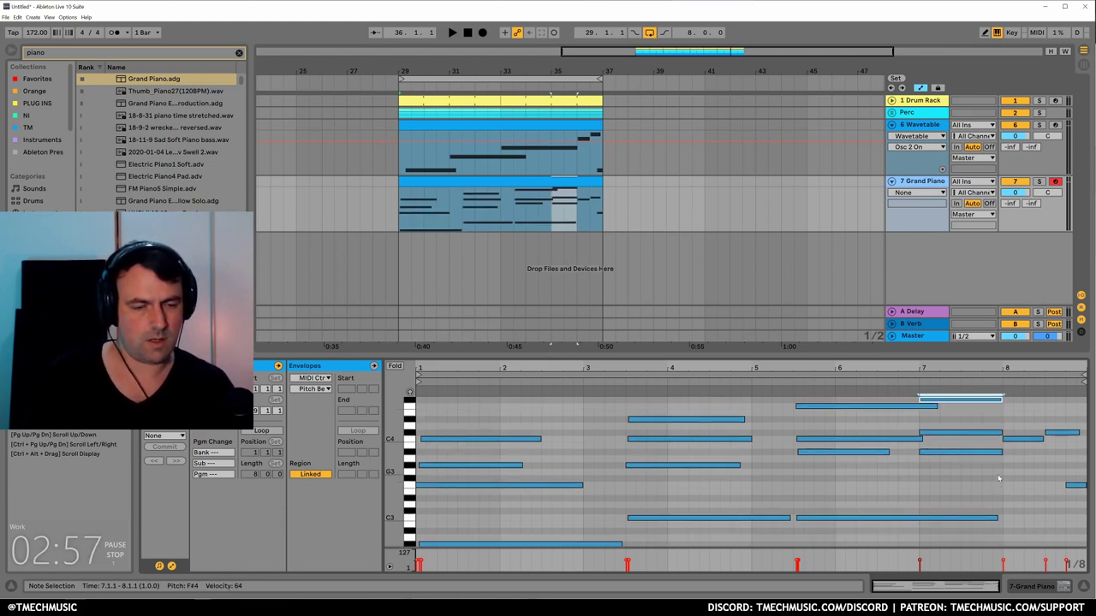
key(space)
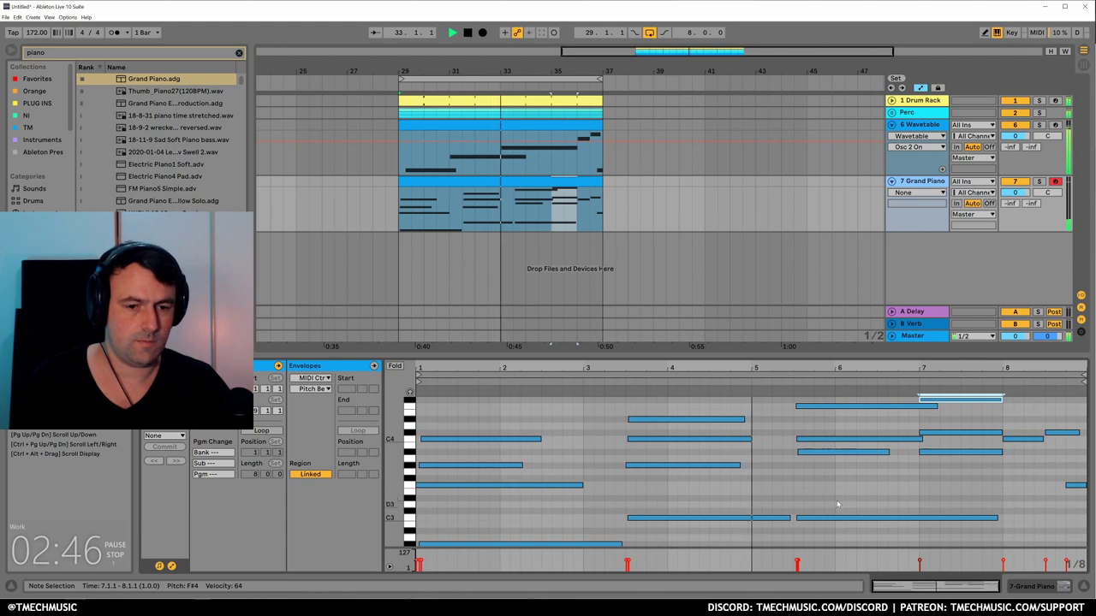
scroll(856, 493, down, 2)
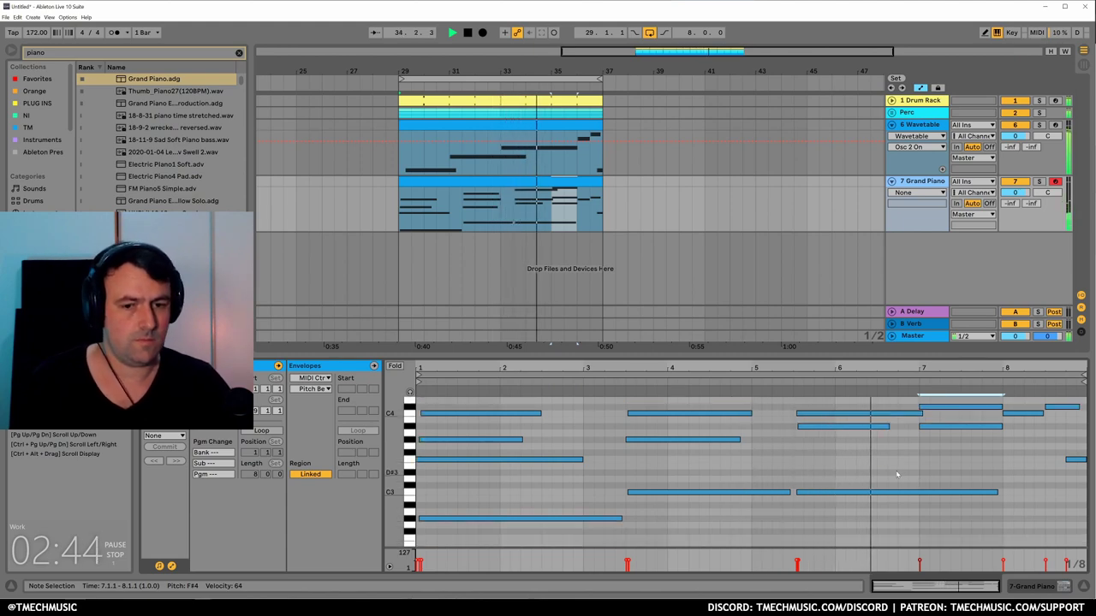
scroll(912, 481, up, 1)
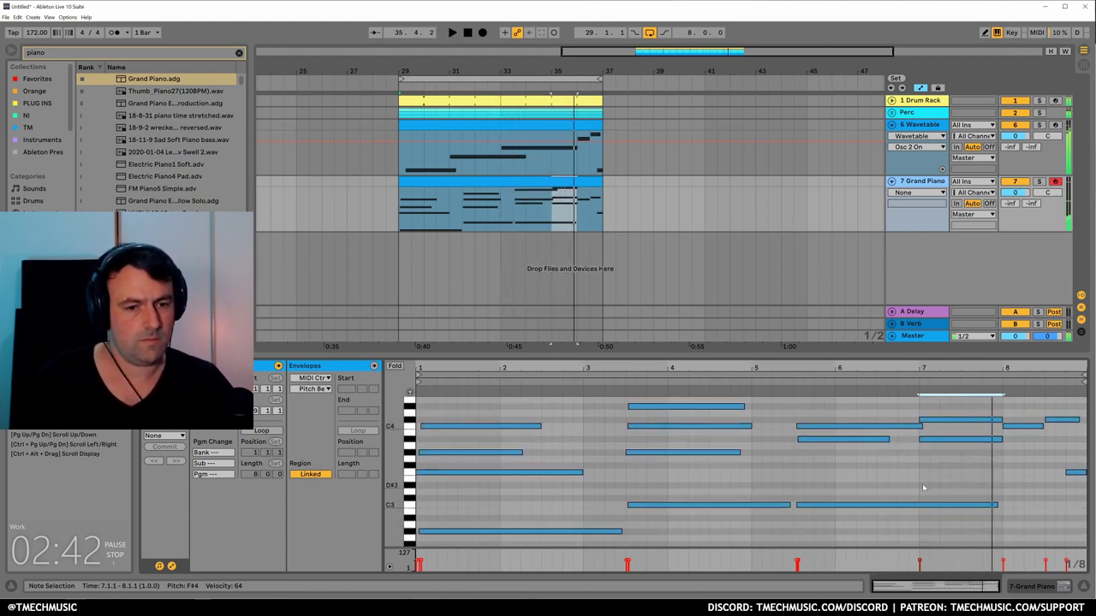
Add a one-bar D#3 note beneath the bar 7 chord and raise the low C3 note at 5.3 to C#3.
double_click(923, 487)
drag(929, 485, 1016, 485)
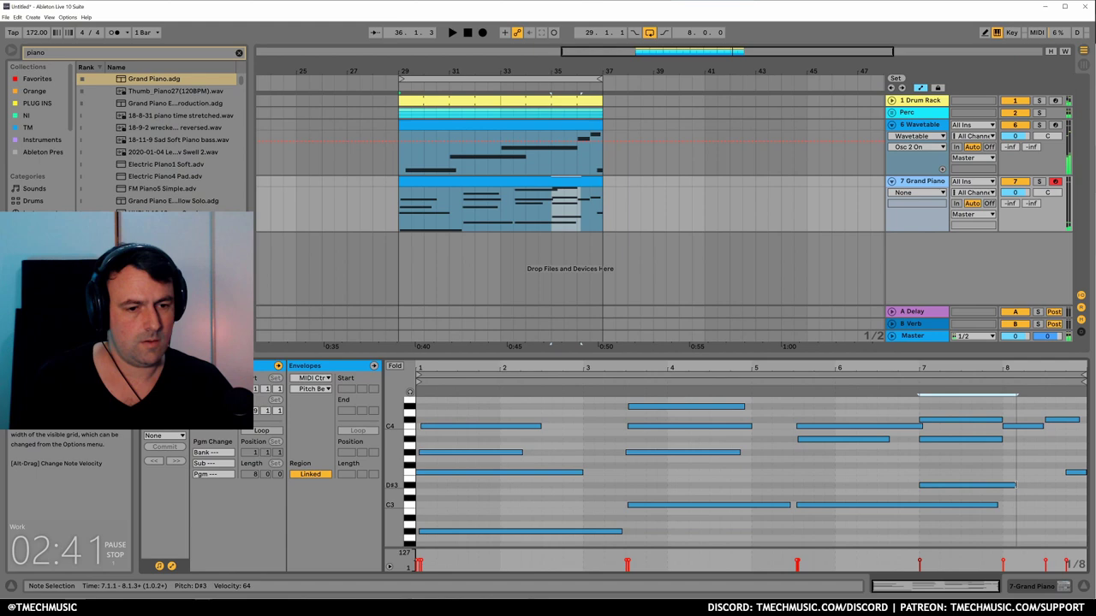
click(815, 506)
key(Up)
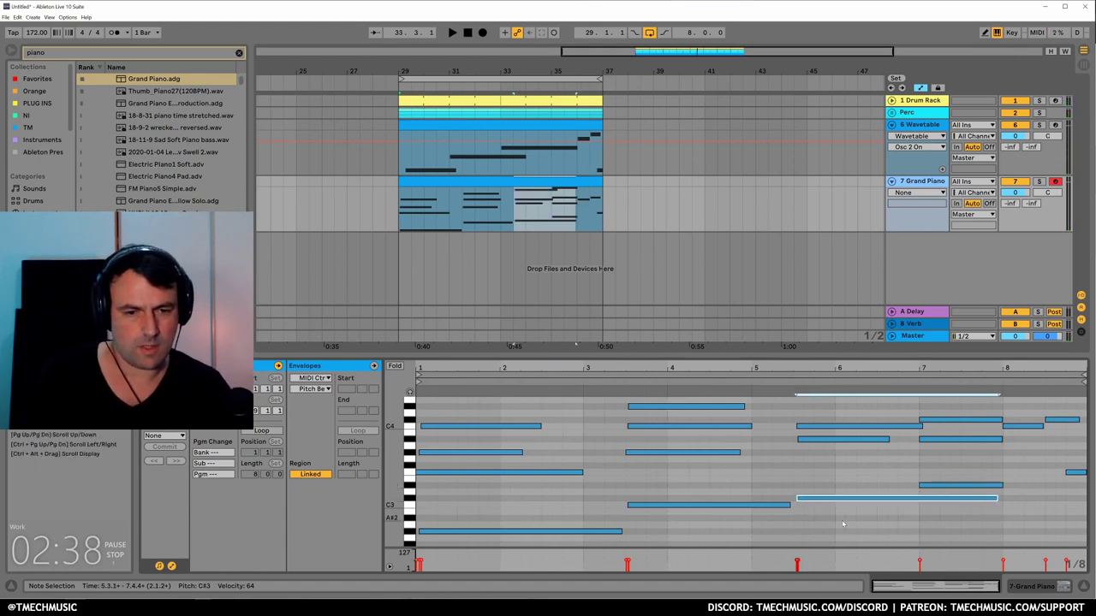
Shorten the low C#3 note at 5.3 to end just before bar 7 while playing back the clip.
key(space)
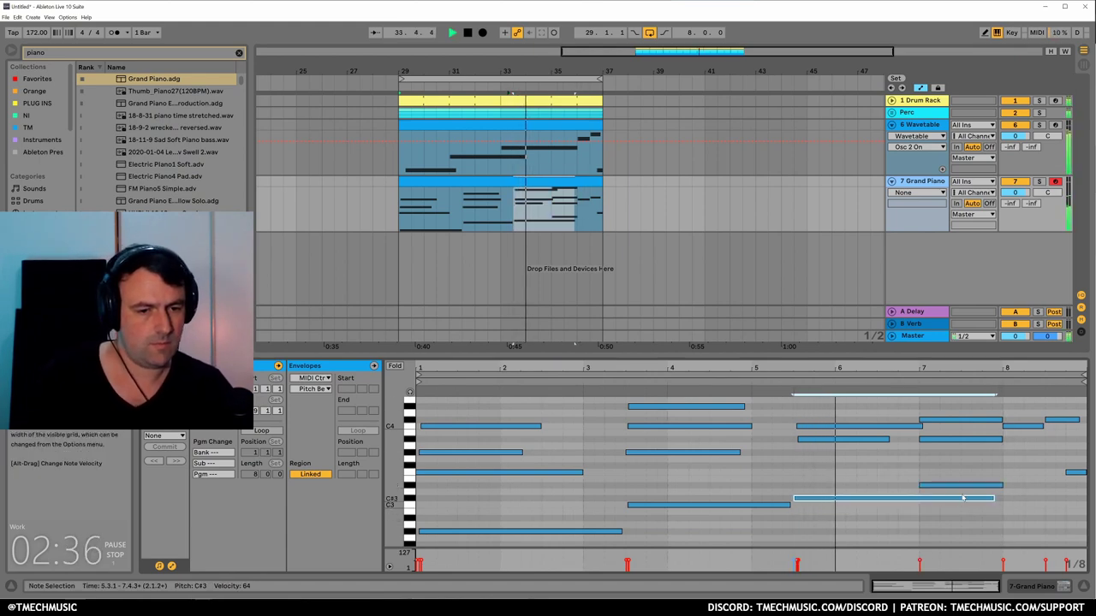
click(1015, 511)
drag(994, 500, 915, 500)
key(space)
Transpose the three bar 8 notes down one octave and play back the clip.
drag(1032, 458, 1079, 467)
click(1073, 464)
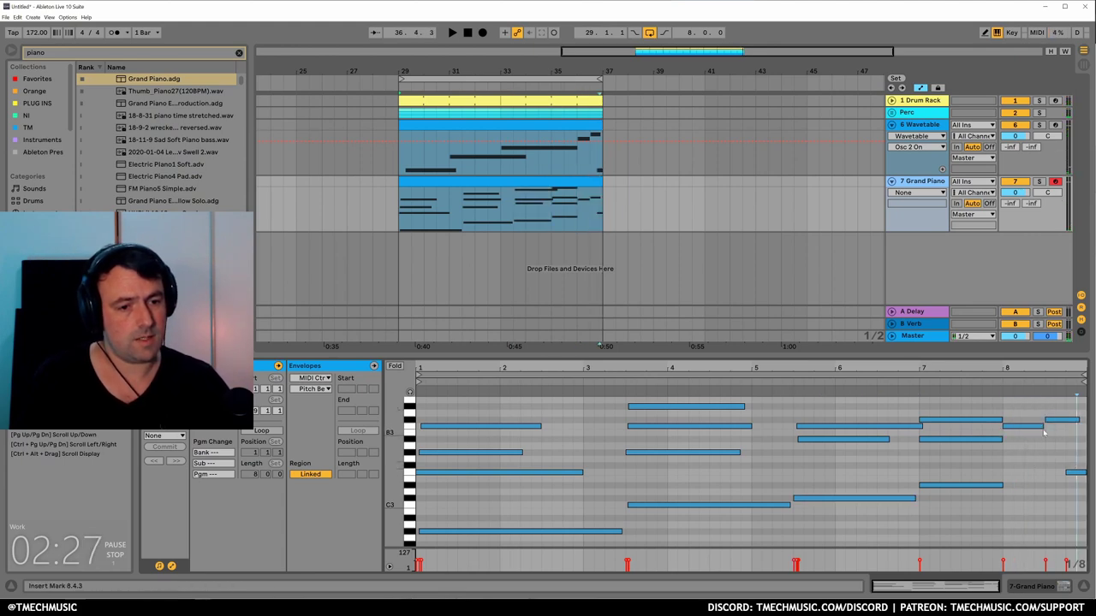
drag(1028, 412, 1077, 490)
key(shift+Down)
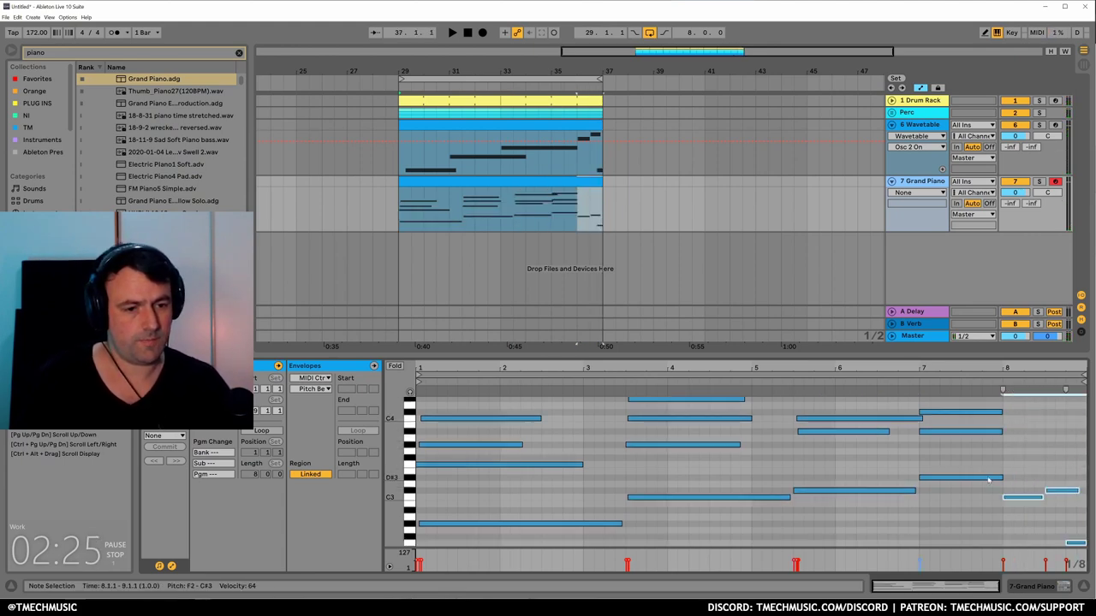
click(1019, 406)
key(space)
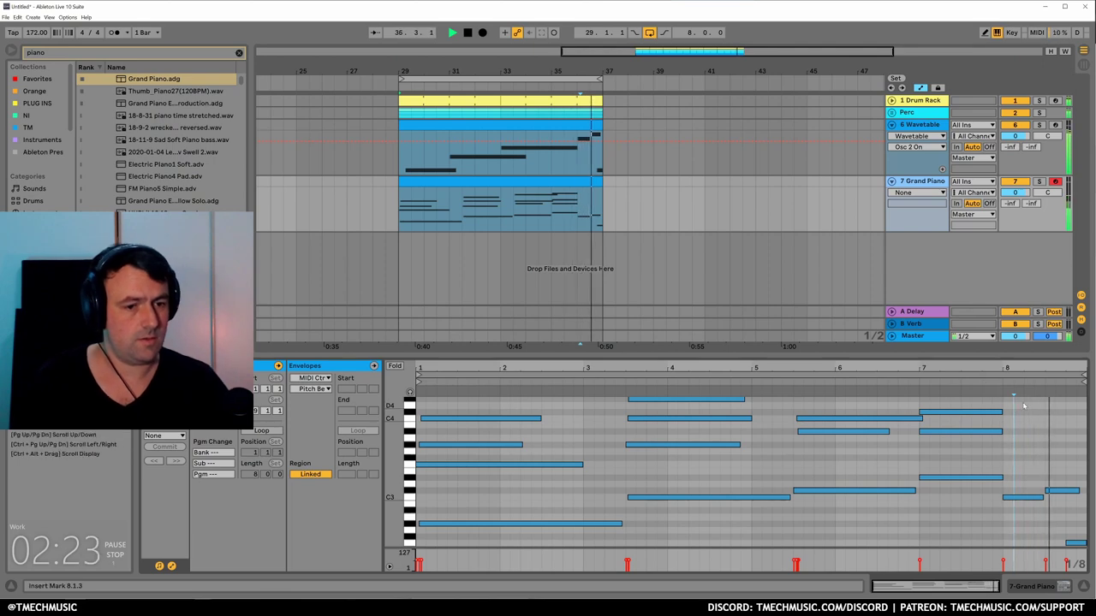
Listen to the lowered notes, then transpose the three bar 8 notes back up one octave.
scroll(1032, 428, up, 1)
scroll(1040, 462, up, 1)
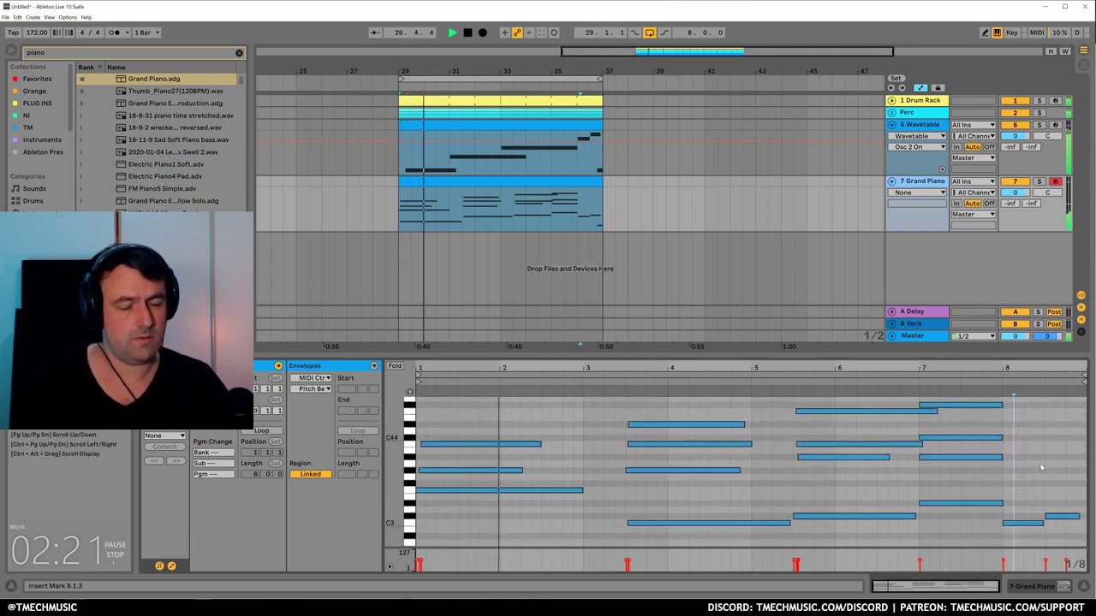
scroll(1049, 467, down, 3)
key(space)
drag(1028, 459, 1083, 534)
key(shift+Up)
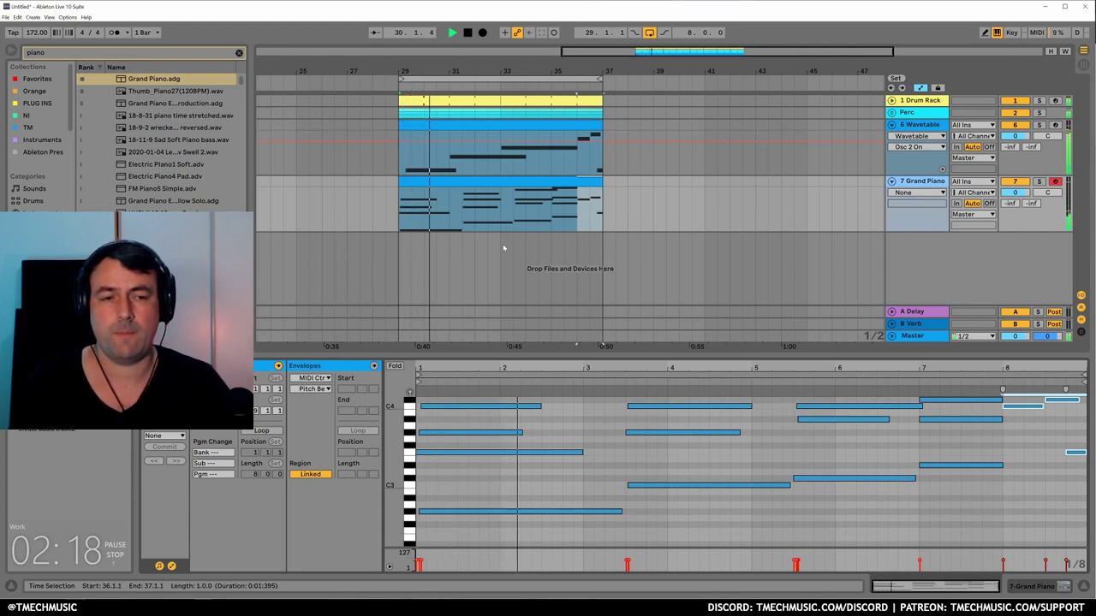
Load the Reverb effect onto the B Verb return track.
click(913, 324)
key(ctrl+f)
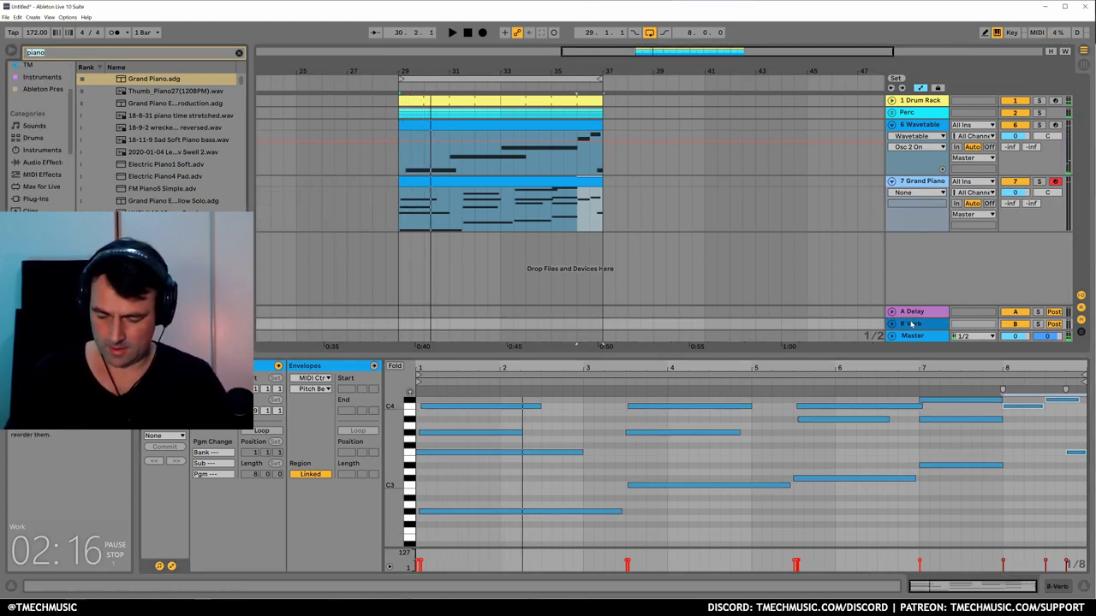
text(rev)
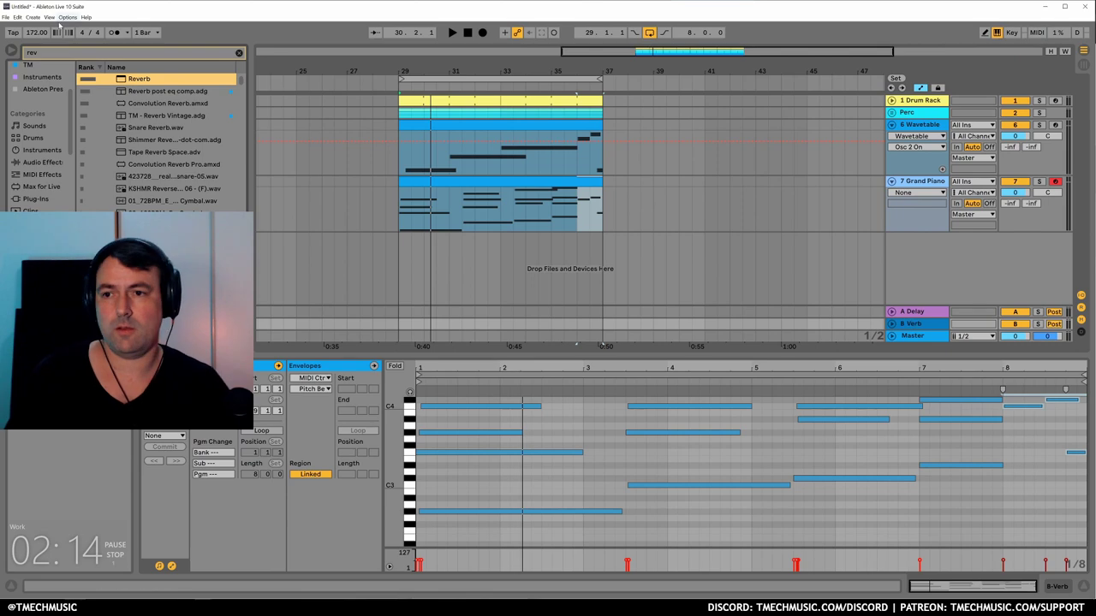
key(Return)
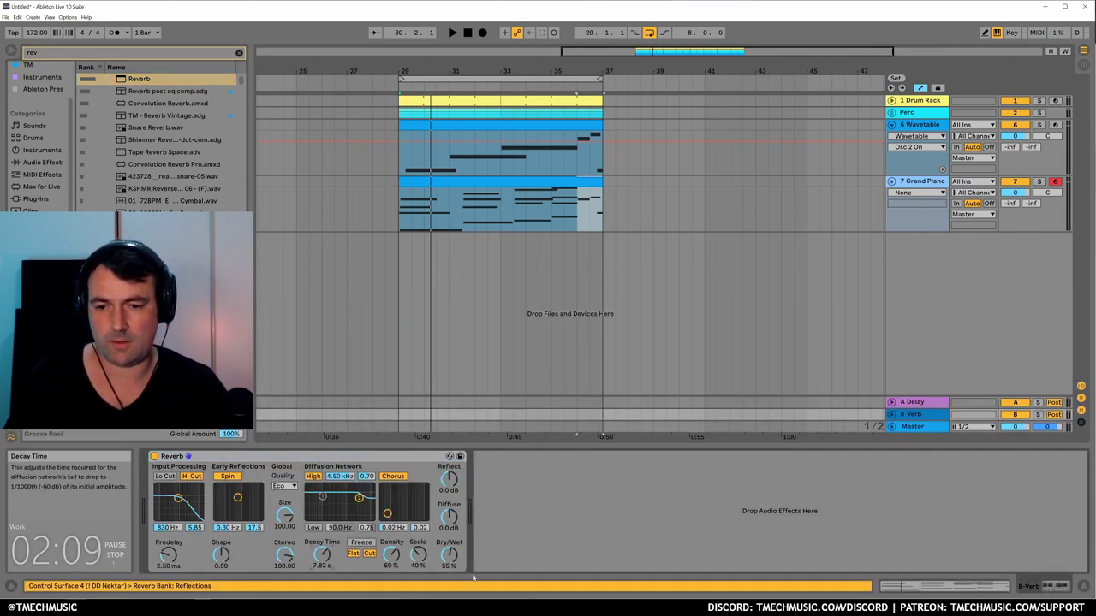
Set the reverb's Dry/Wet to 100% and Decay Time to 6.83 s, and send the Grand Piano to B-Verb at -14 dB.
drag(448, 554, 449, 479)
drag(322, 555, 322, 562)
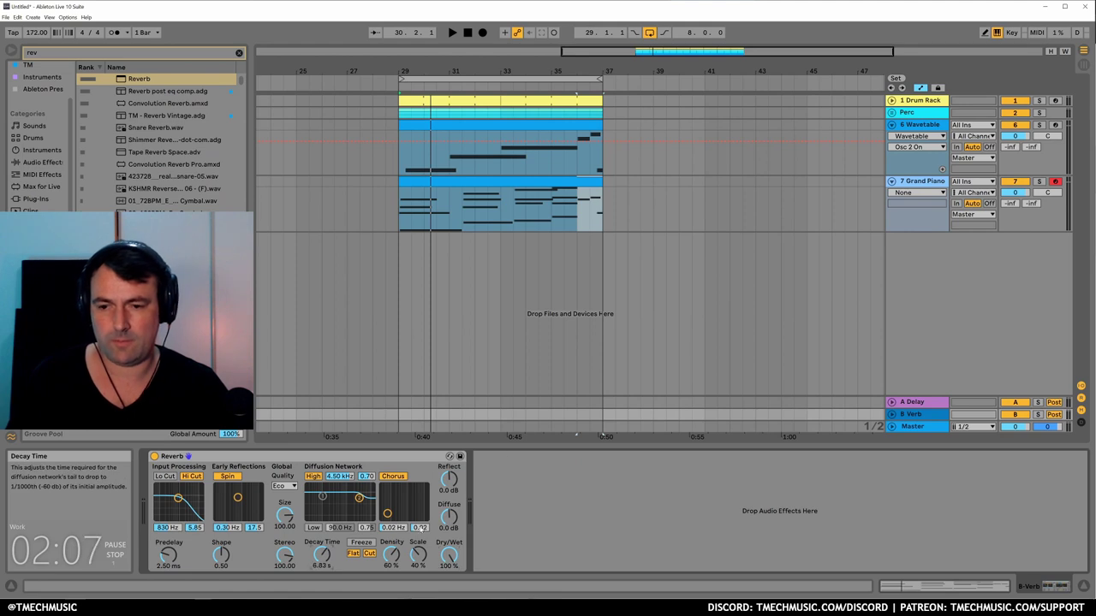
key(space)
drag(1030, 203, 1031, 171)
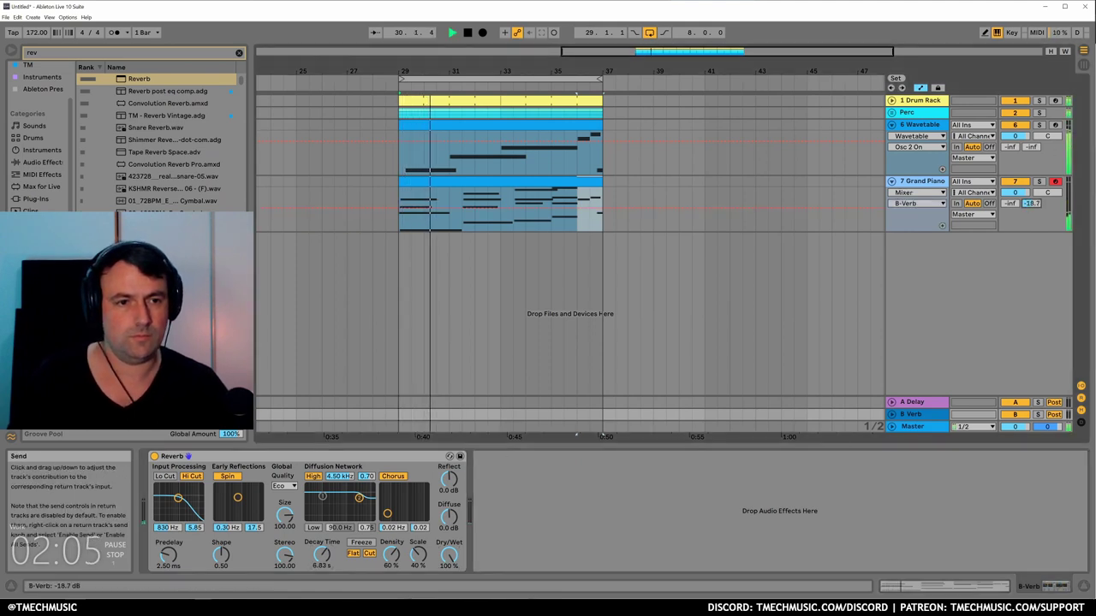
Load the Delay effect onto the A Delay return track.
click(924, 403)
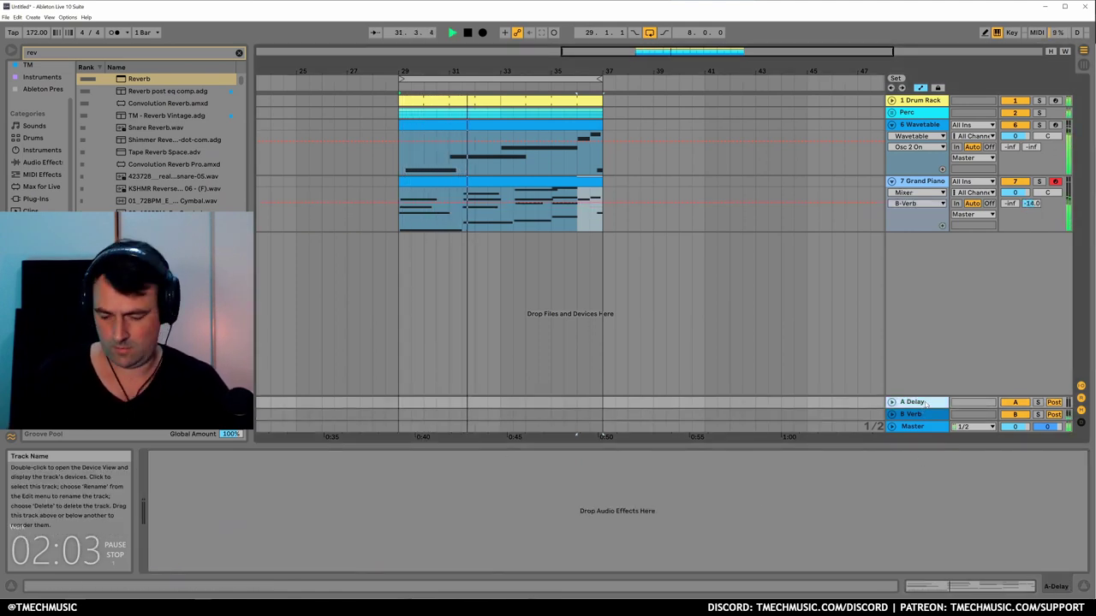
key(ctrl+f)
text(delay)
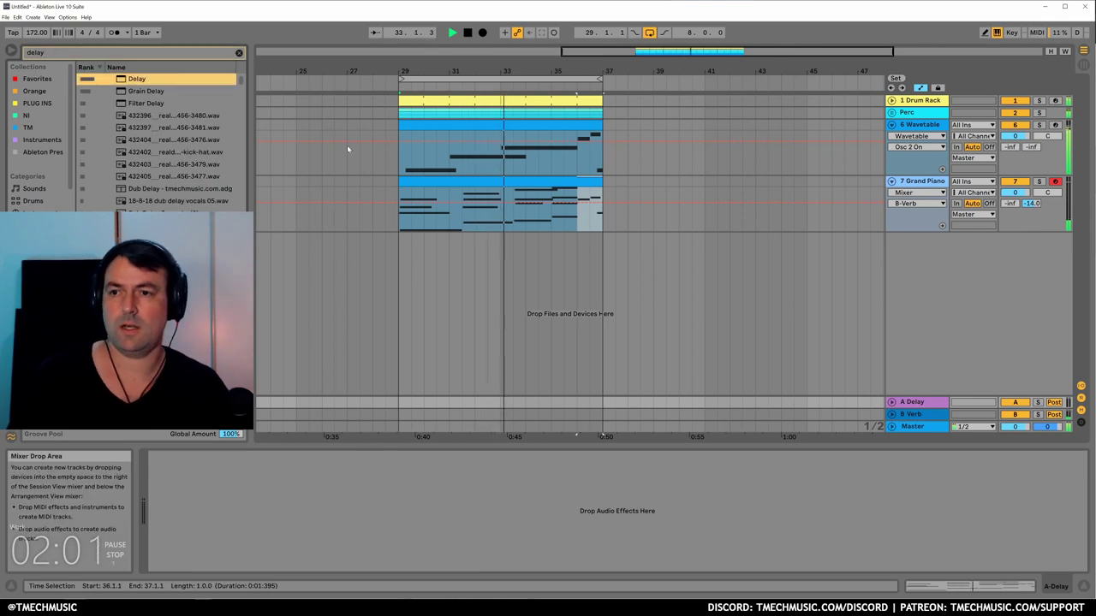
drag(137, 79, 372, 507)
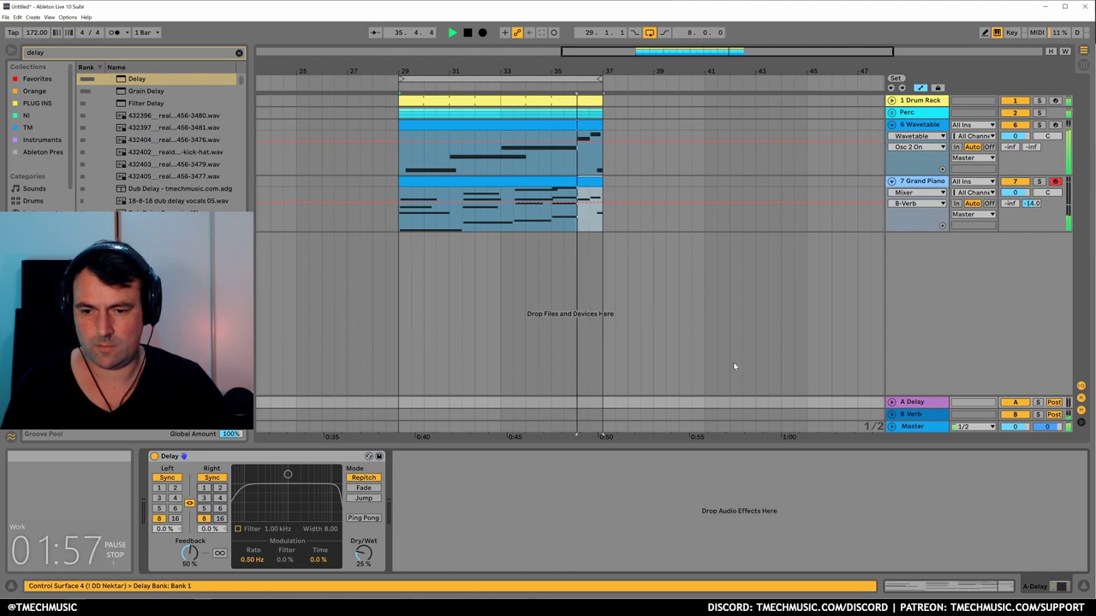
Set the delay to 100% Dry/Wet and 59% Feedback, and the Grand Piano sends to -7.8 dB for A-Delay and -7.2 dB for B-Verb.
drag(1010, 203, 1010, 167)
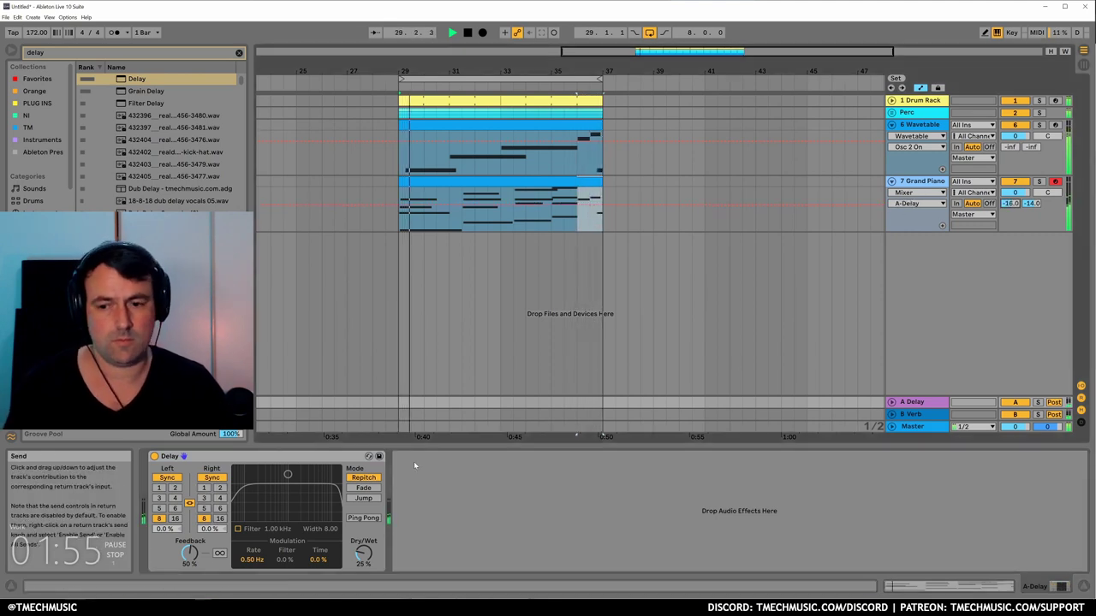
drag(363, 553, 363, 513)
drag(190, 554, 189, 551)
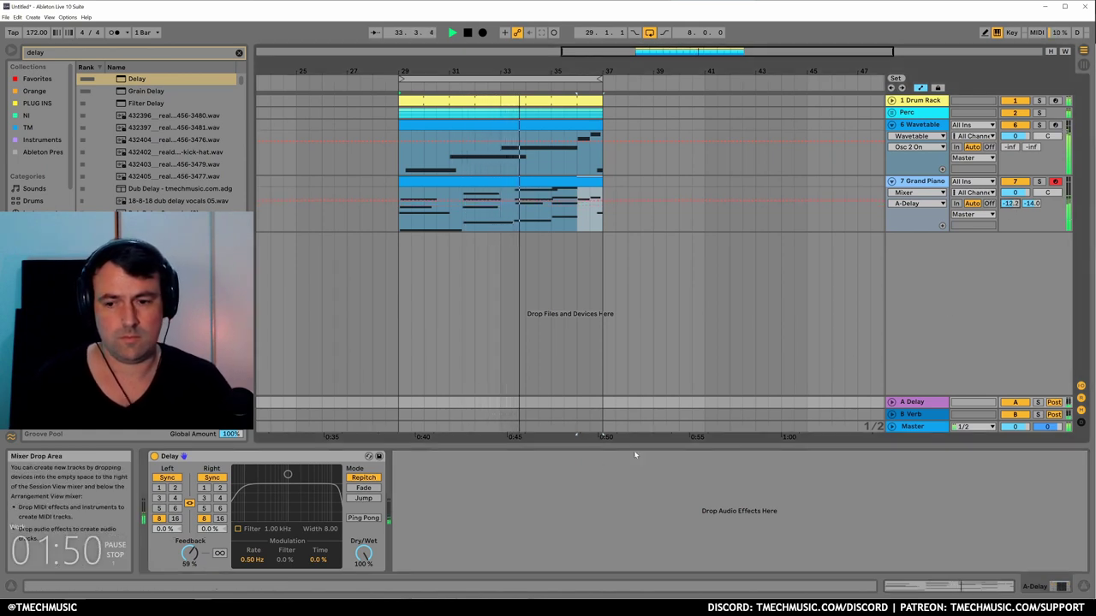
mouse_move(1032, 204)
mouse_down()
mouse_move(1033, 191)
mouse_move(1010, 197)
mouse_move(1025, 194)
mouse_up()
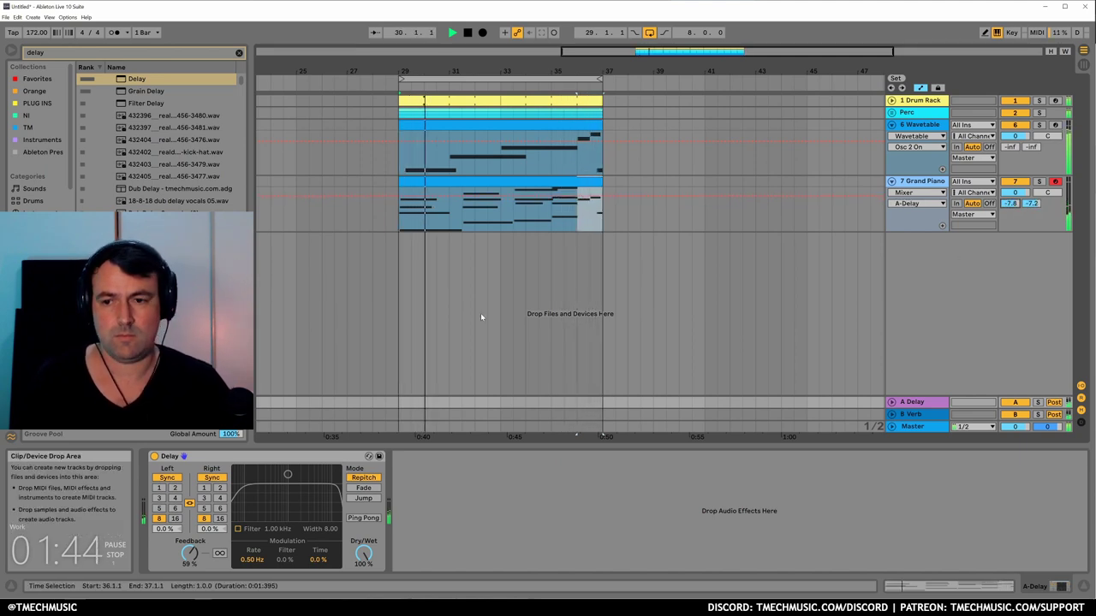
Add EQ Eight to the Grand Piano track with a band 1 low cut at 107 Hz and a Q of 0.33.
click(923, 183)
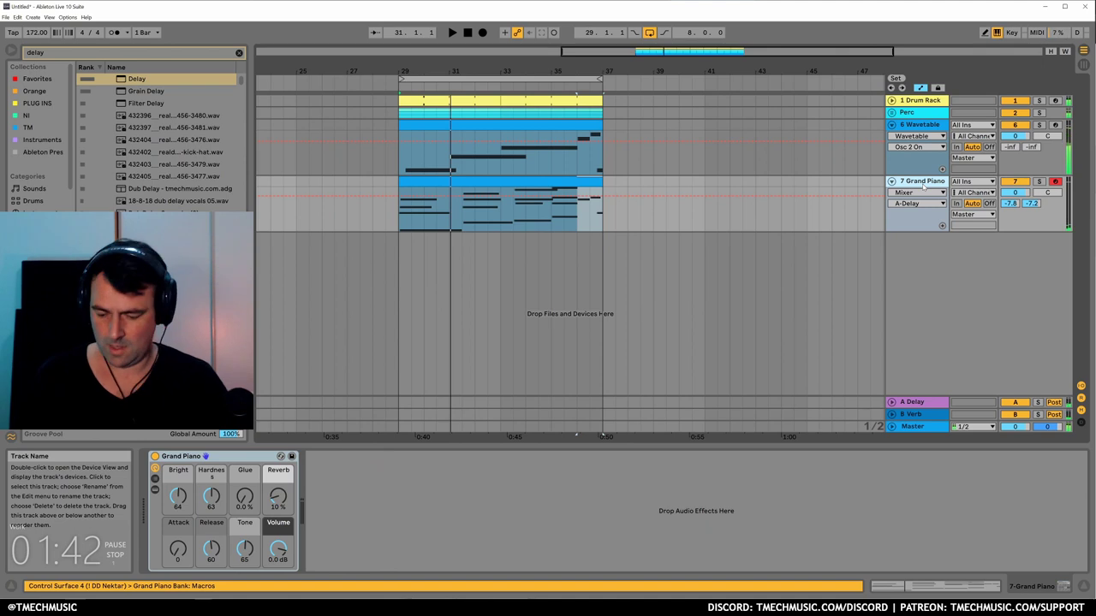
key(ctrl+f)
text(eq)
key(Return)
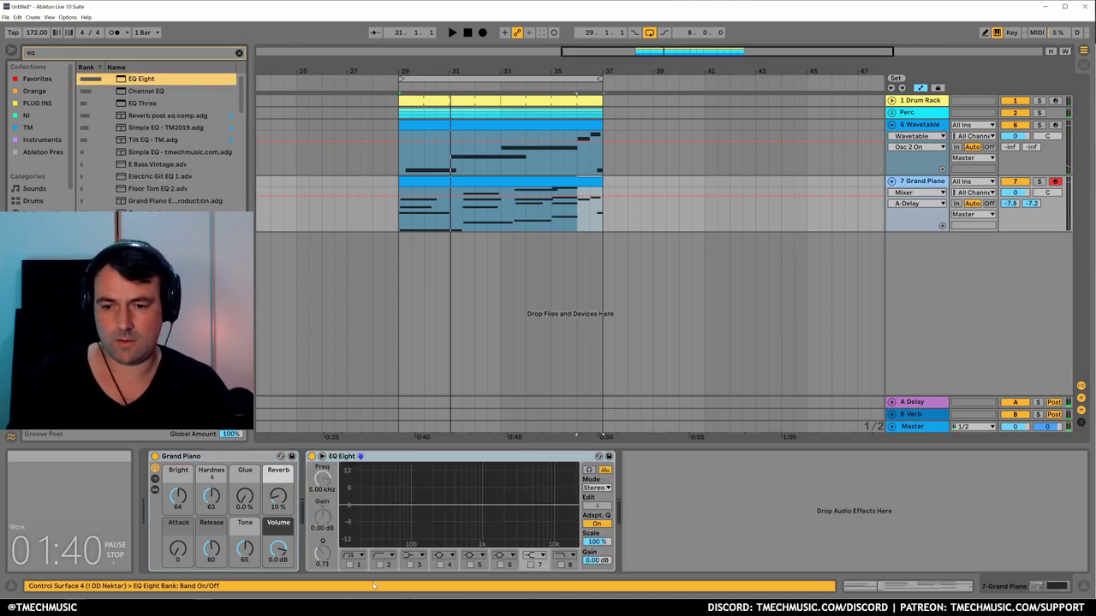
click(349, 565)
key(space)
drag(407, 522, 414, 525)
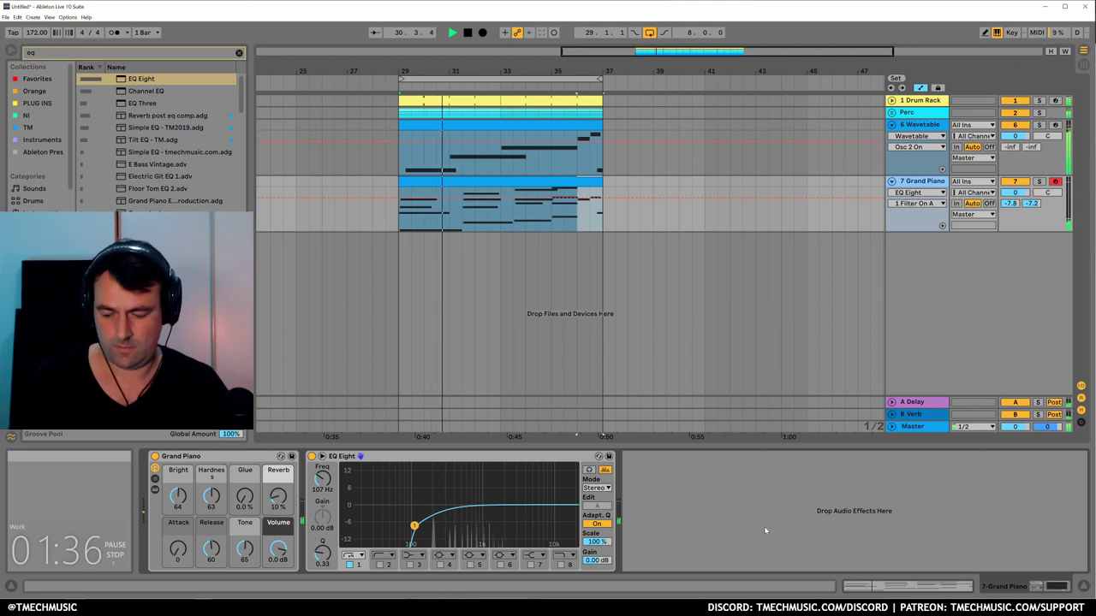
Add a Saturator after the Grand Piano's EQ Eight, set its Drive to 7.43 dB and play back the result.
key(ctrl+f)
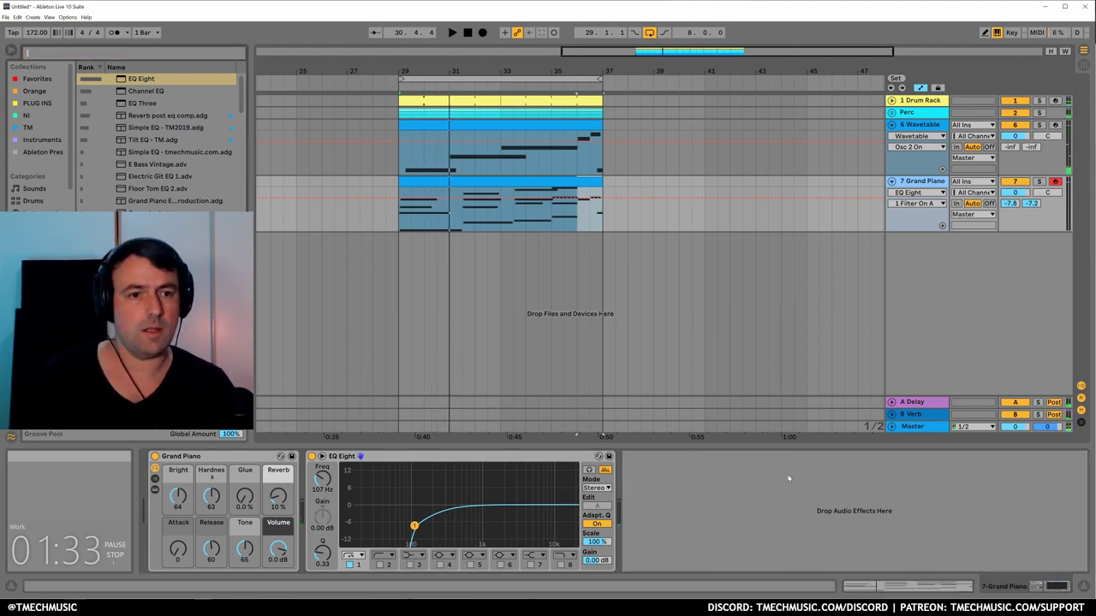
text(sat)
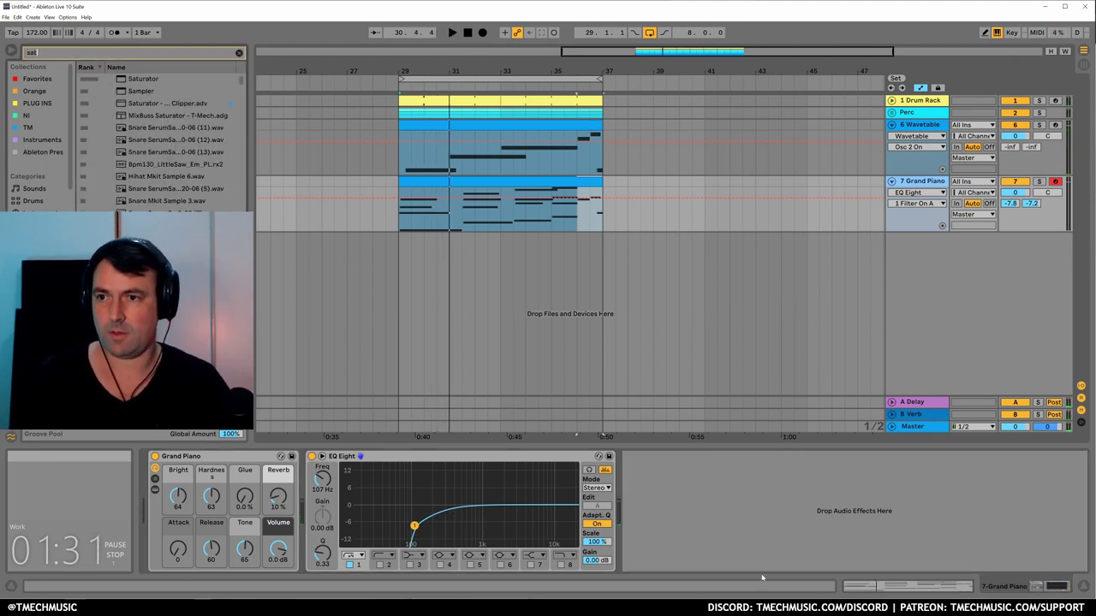
key(Down)
key(Return)
drag(642, 487, 681, 457)
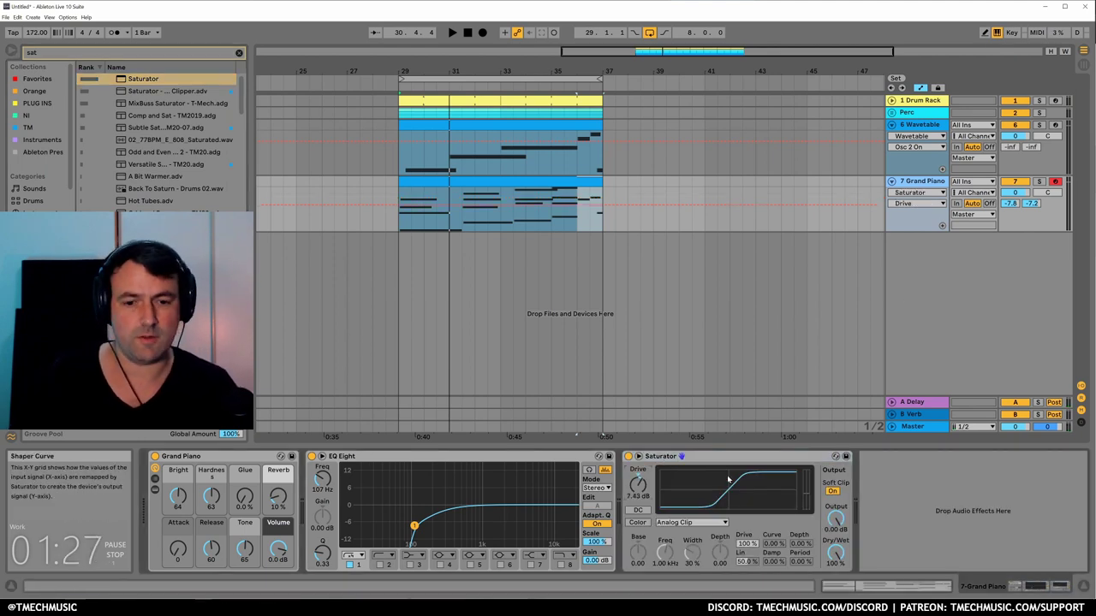
key(space)
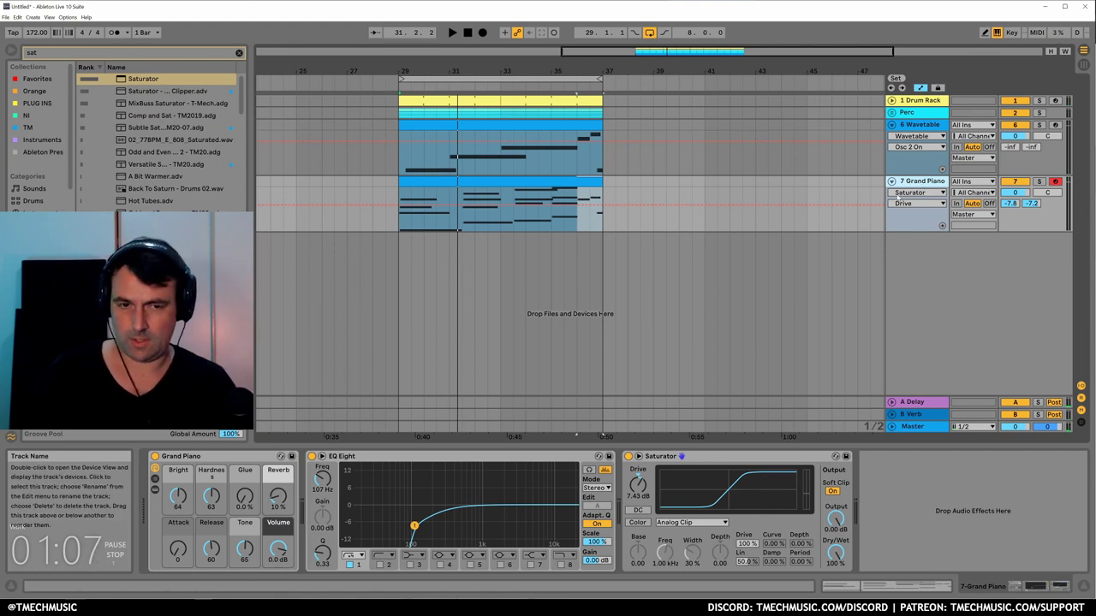
Duplicate the Grand Piano track with its chord clip and effects.
key(ctrl+d)
click(439, 239)
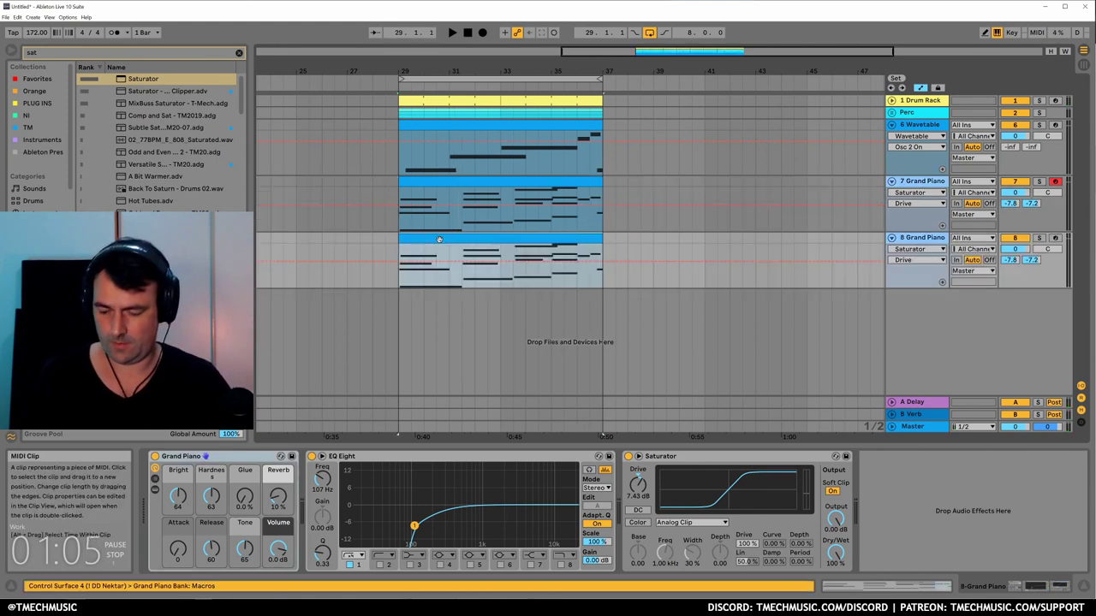
Add an Arpeggiator to the duplicated track and remove its Grand Piano instrument.
key(ctrl+f)
text(arp)
key(Down)
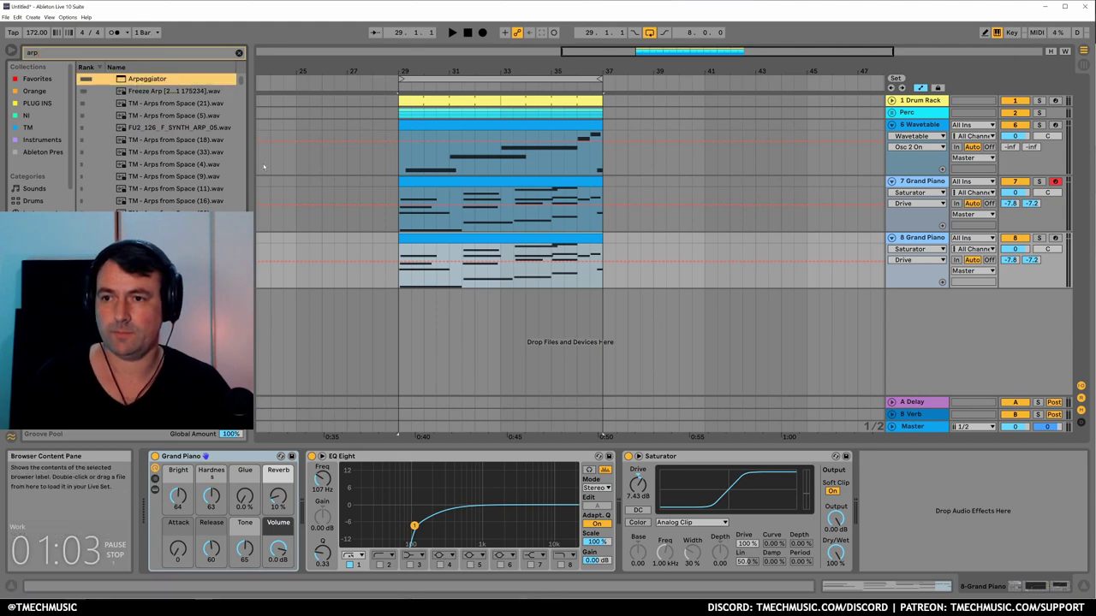
key(Return)
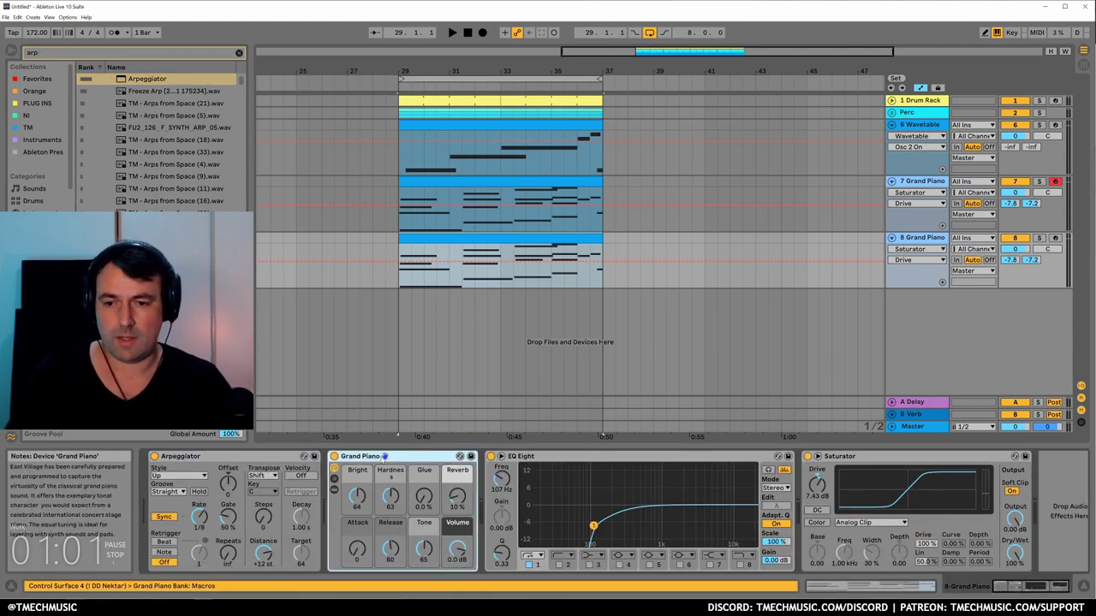
key(Delete)
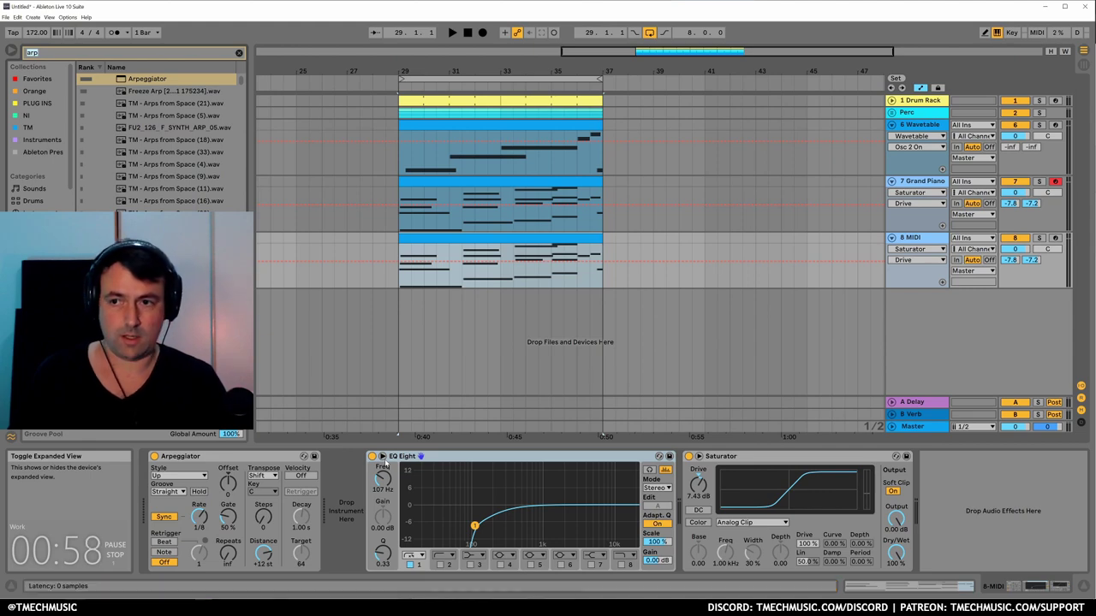
Clear the browser search and open the Synth Lead presets in the Sounds category.
key(Escape)
click(38, 202)
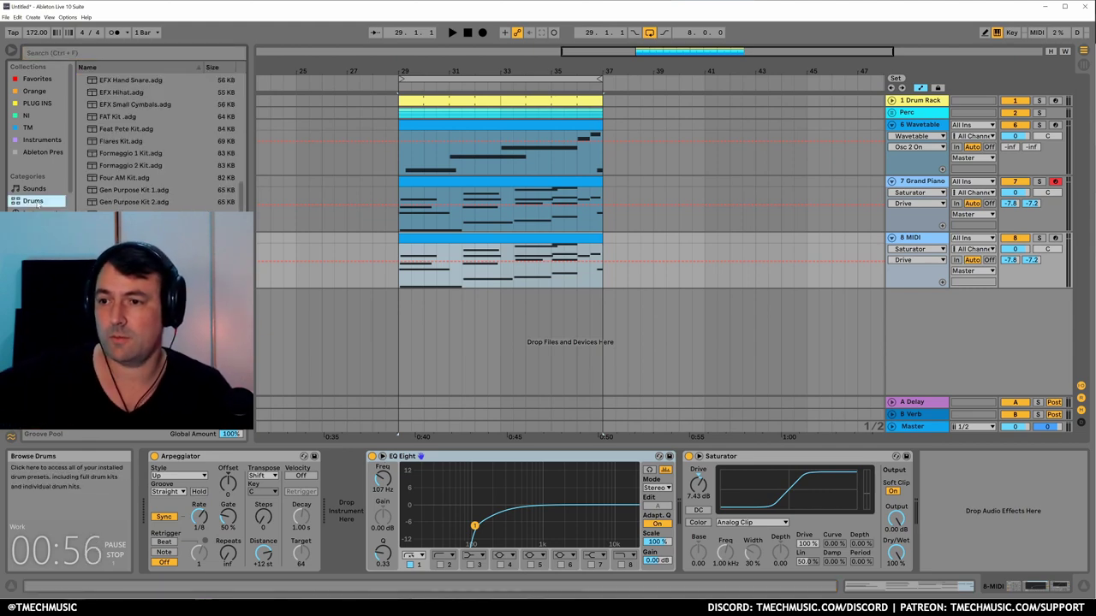
click(37, 212)
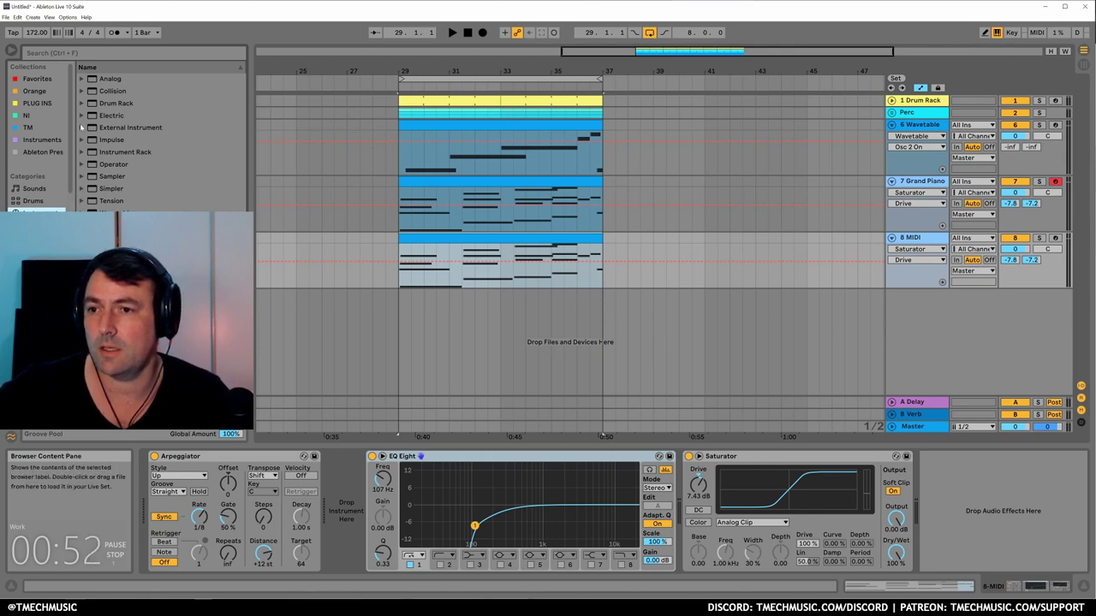
click(38, 189)
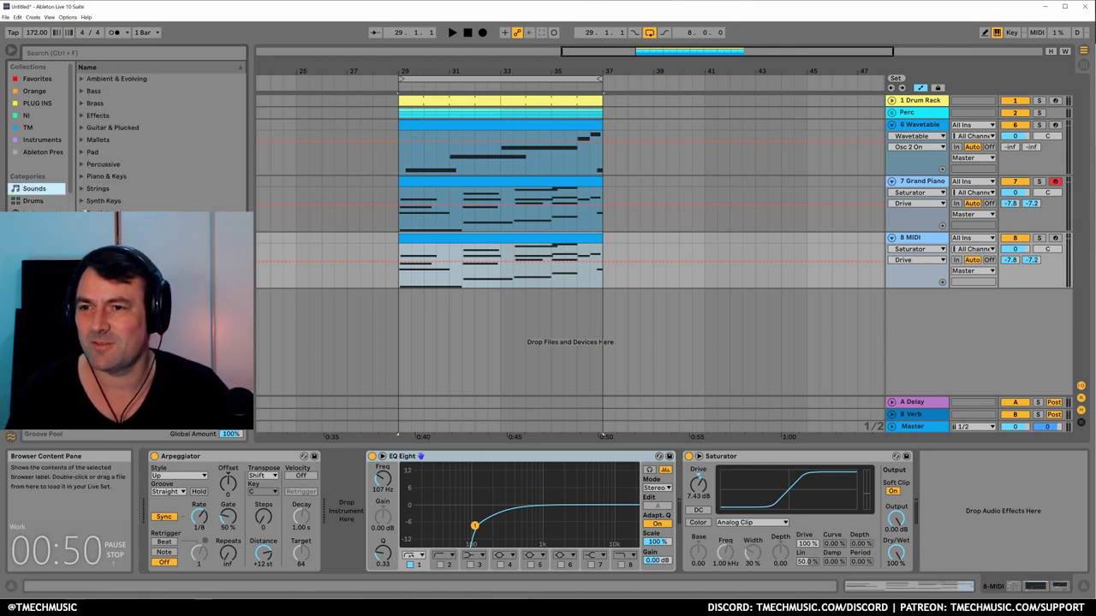
scroll(156, 141, down, 3)
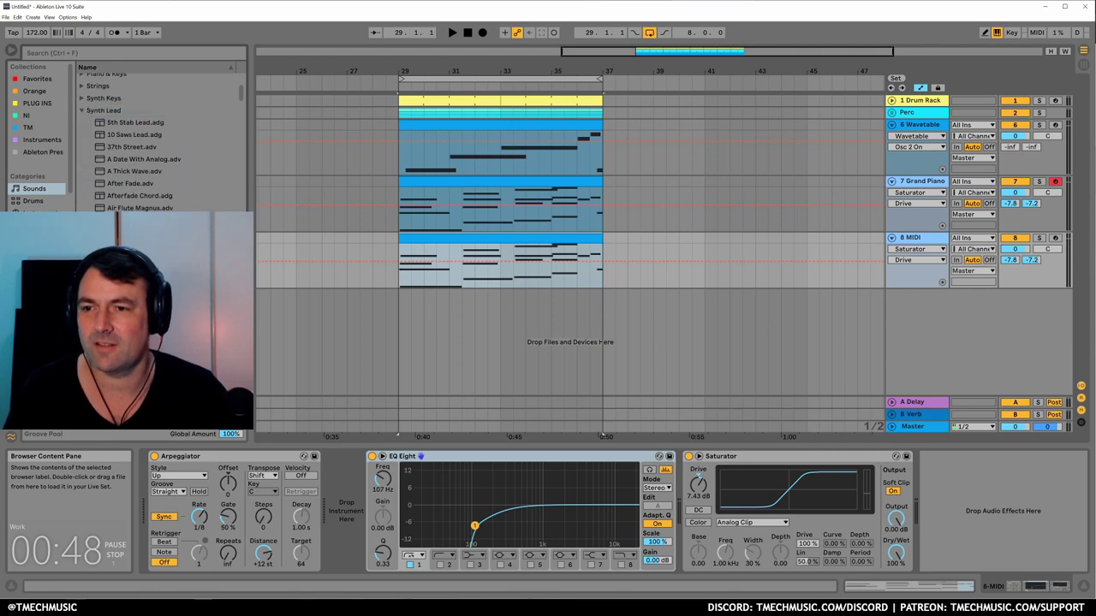
Try the Det Keys synth lead preset as the arpeggiated track's instrument, play it back and remove it.
key(Down)
key(Down)
key(Down)
key(Down)
key(Down)
key(Down)
key(Down)
key(Down)
key(Down)
key(Down)
key(Down)
key(Down)
key(Down)
key(Down)
key(Down)
key(Down)
key(Down)
key(Down)
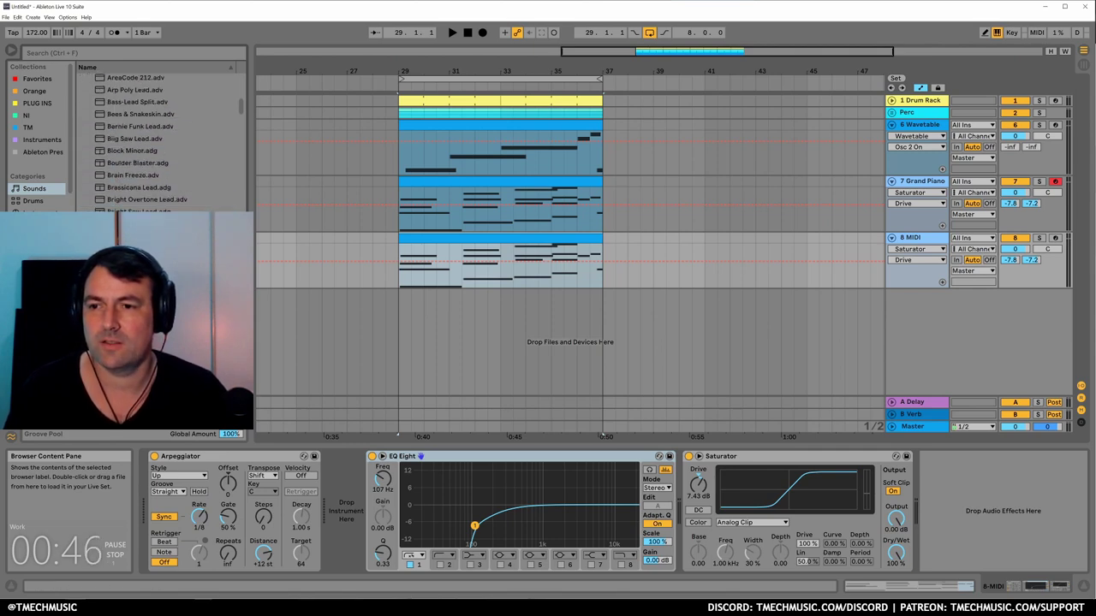
key(Down)
key(Down)
key(Down)
key(Down)
key(Down)
key(Down)
key(Down)
key(Down)
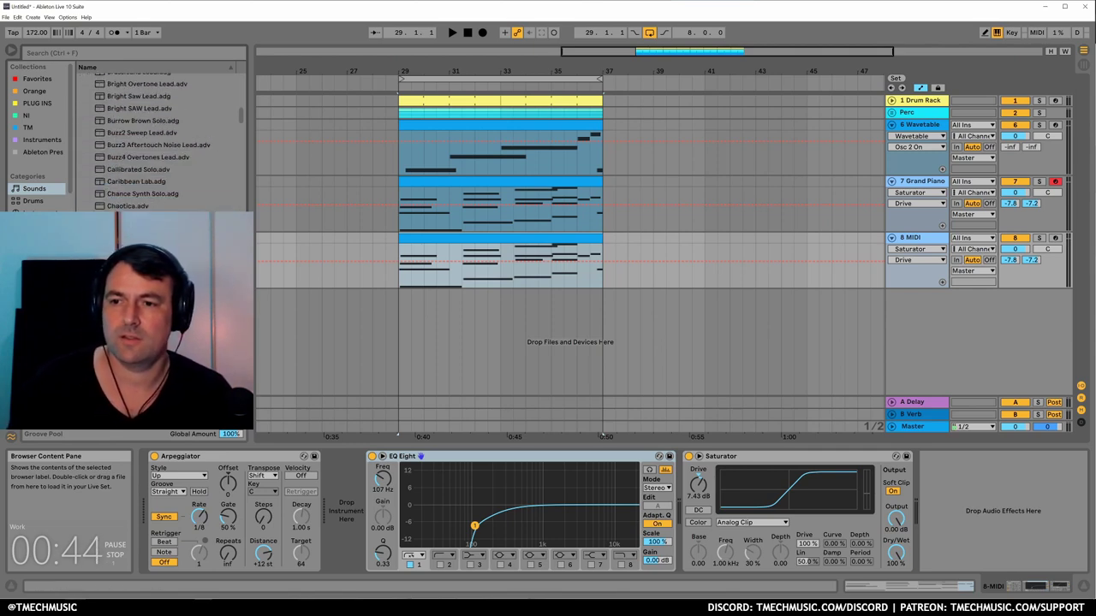
key(Down)
key(Down)
key(Down)
key(Down)
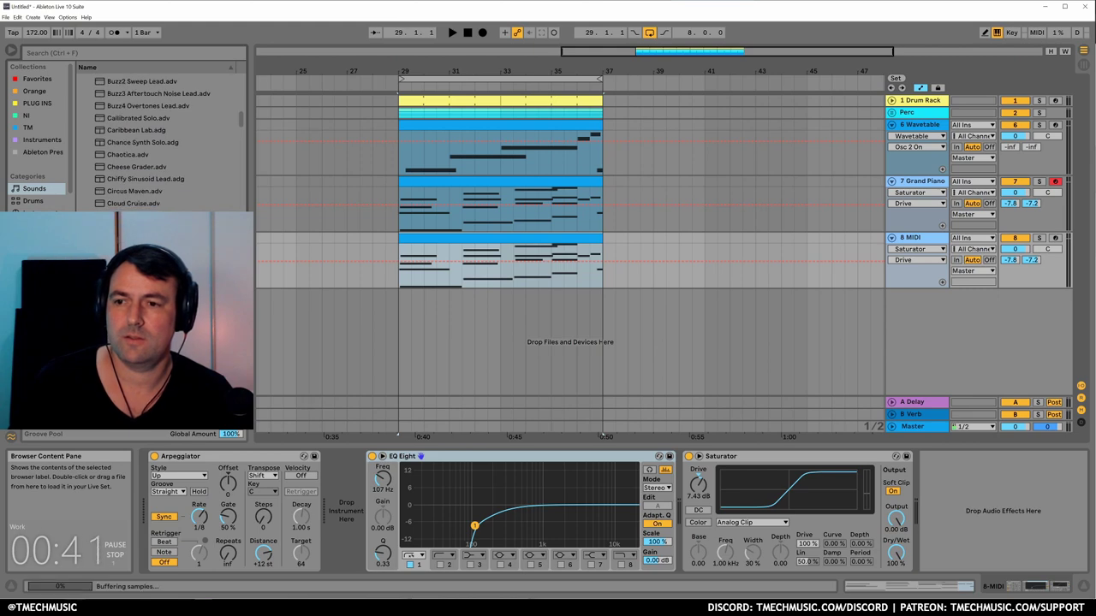
key(Down)
key(Down)
key(Down)
drag(359, 445, 360, 490)
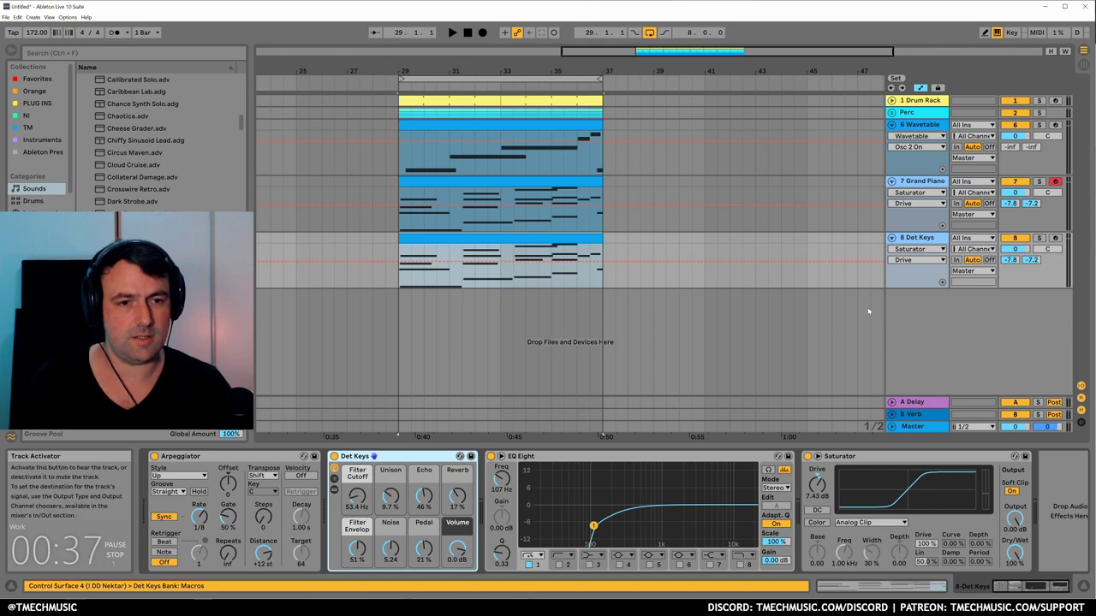
key(space)
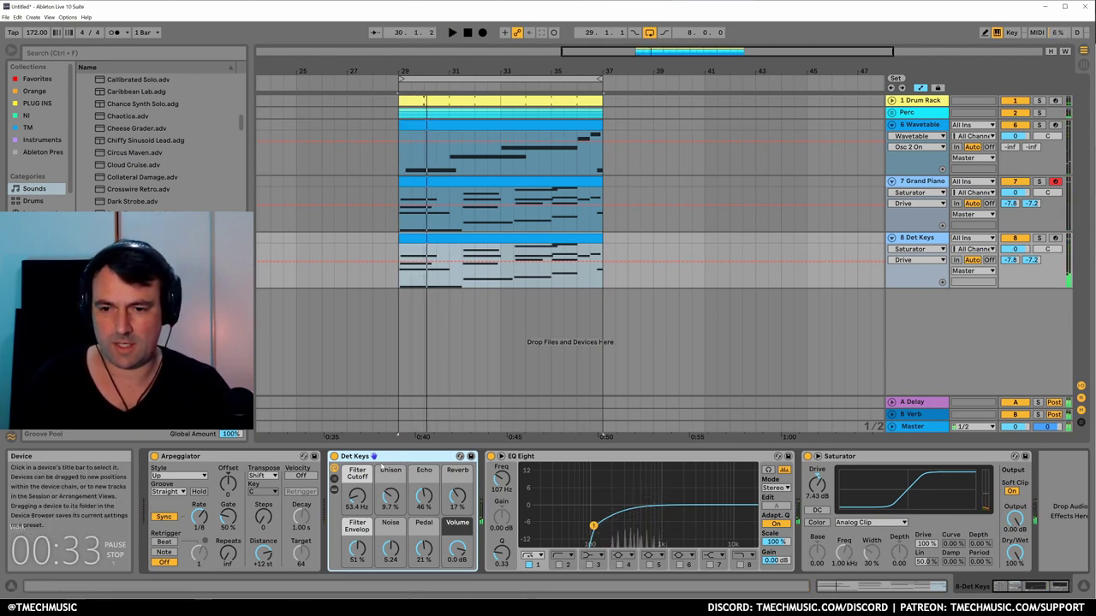
key(Delete)
Load the Metalic Lead preset as the instrument between the Arpeggiator and EQ Eight.
scroll(158, 141, down, 2)
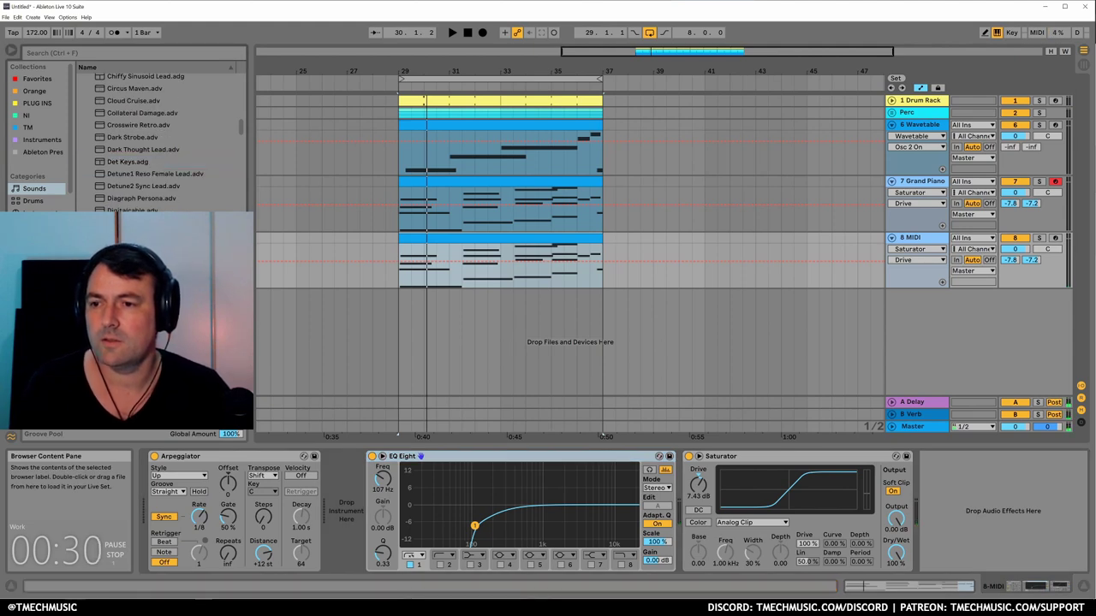
scroll(159, 142, down, 3)
drag(239, 139, 234, 194)
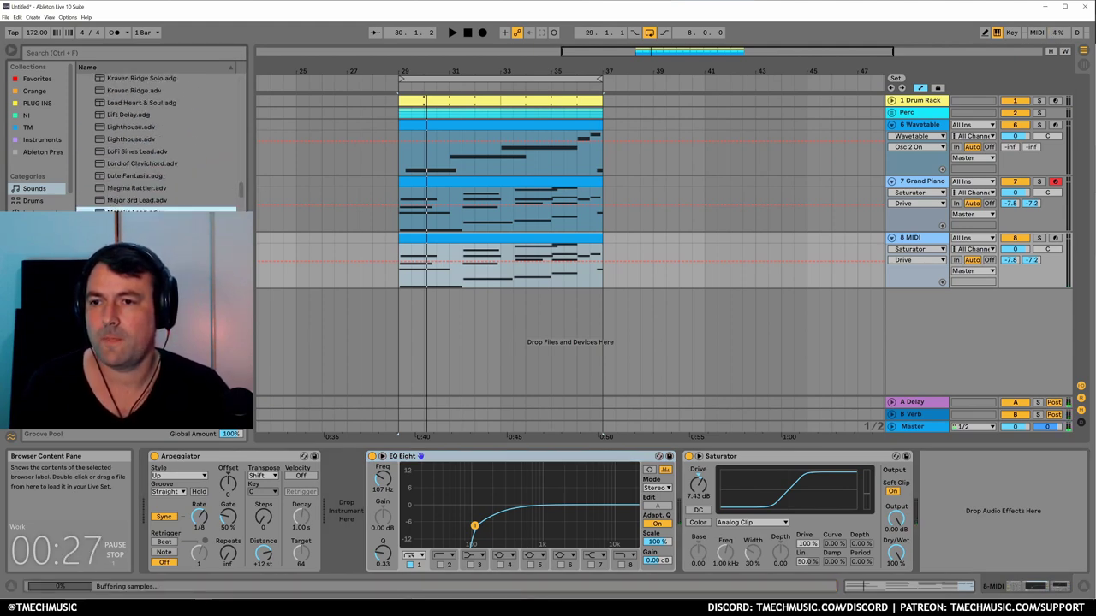
drag(137, 212, 317, 507)
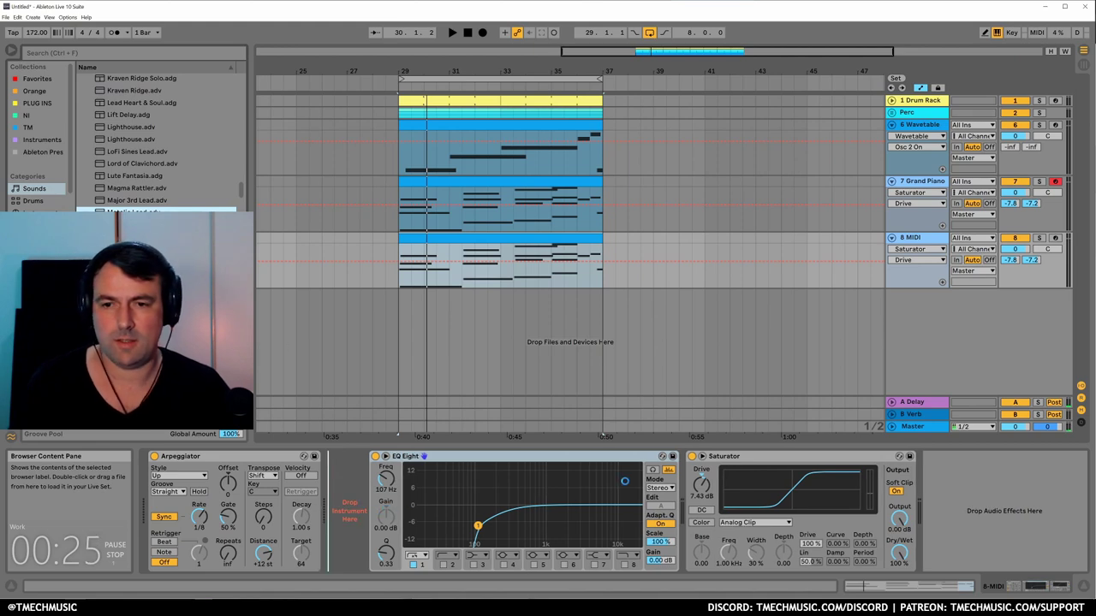
drag(317, 507, 346, 511)
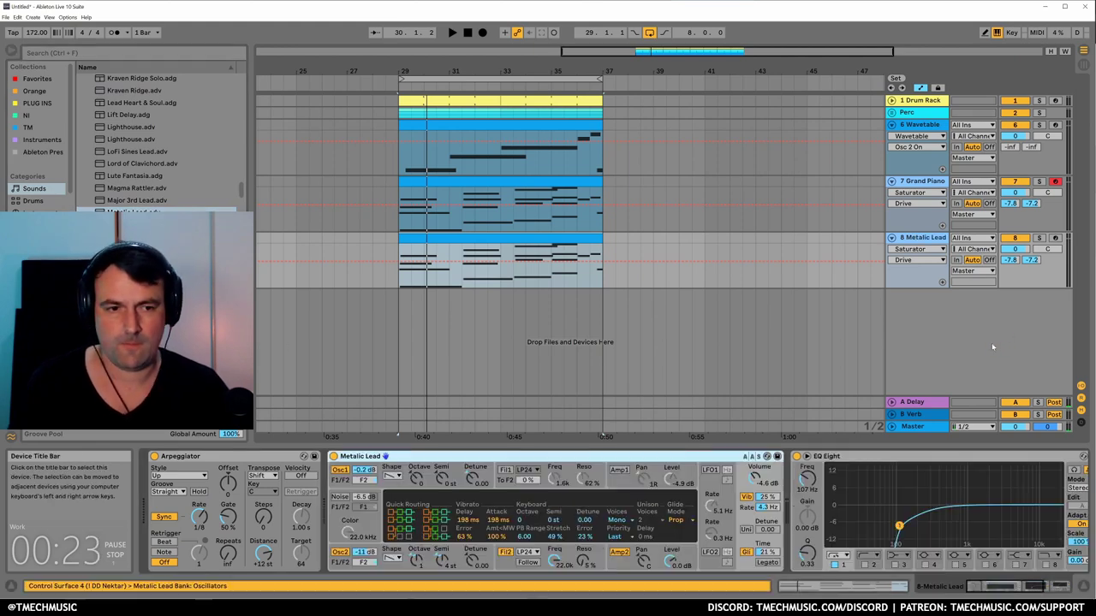
Play back the loop and lower the Metalic Lead track's volume to -18.4 dB.
key(space)
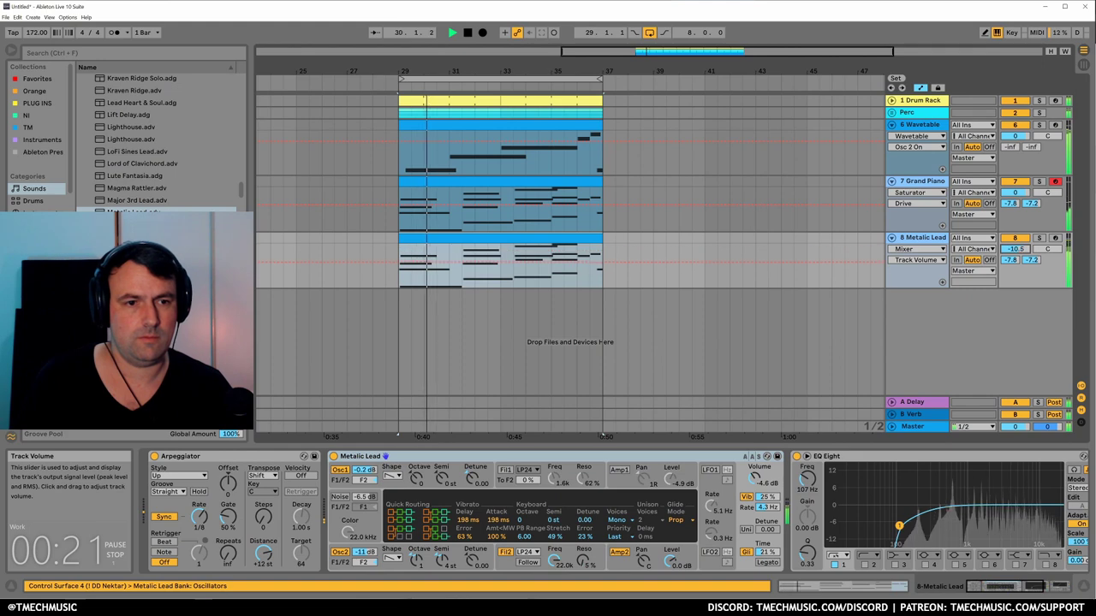
mouse_move(1020, 248)
mouse_down()
mouse_move(1021, 274)
mouse_move(1016, 250)
mouse_up()
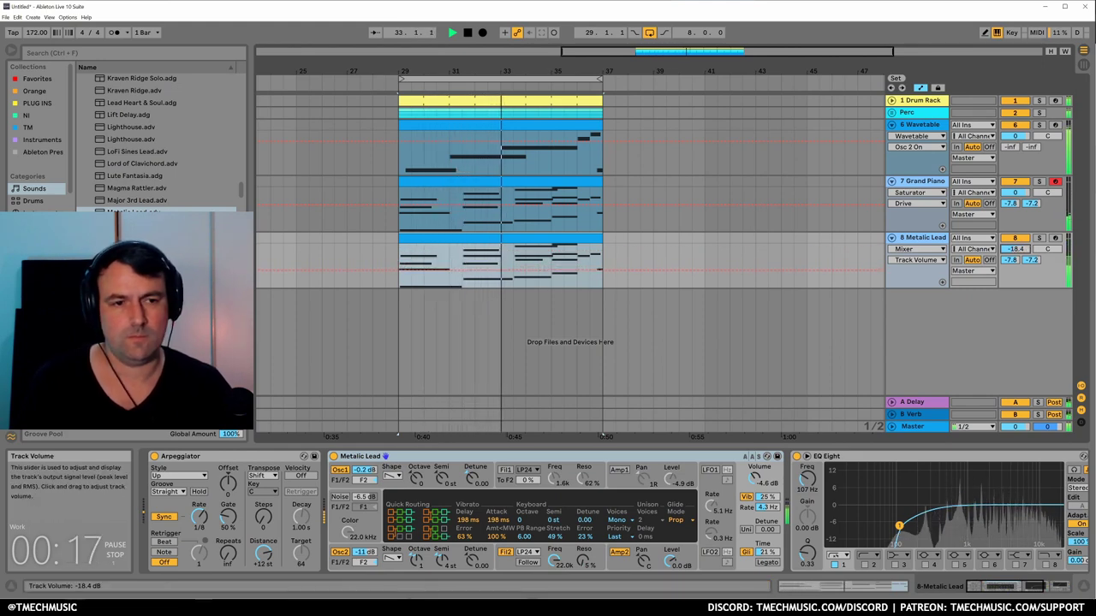
drag(514, 73, 448, 57)
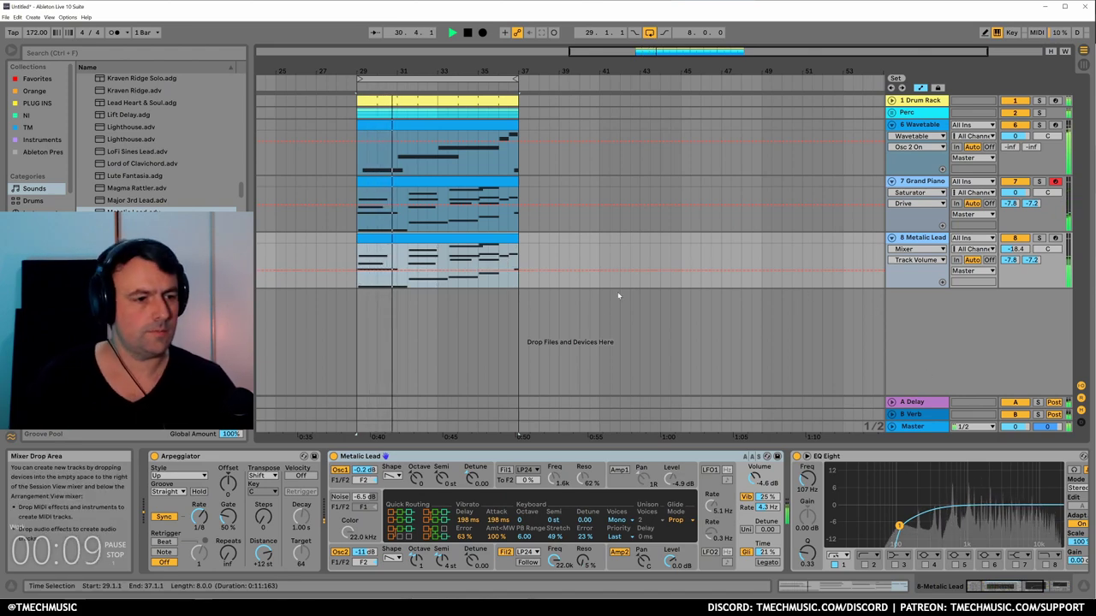
click(589, 241)
key(space)
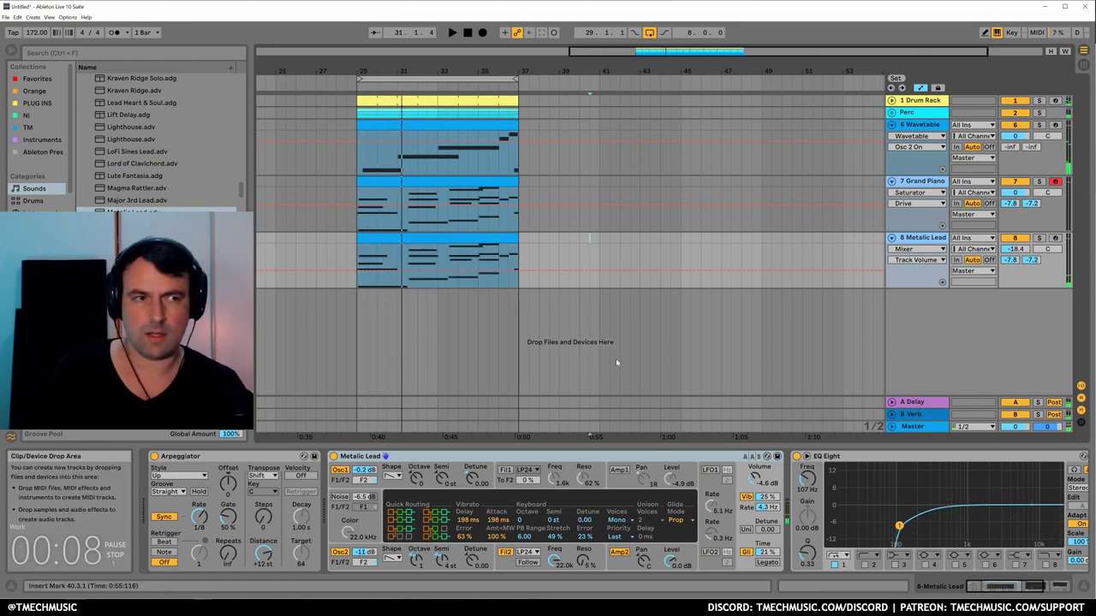
Search the browser for "vocal" and place a kp_vocal-oneshot sample on a new audio track at bar 29.
key(ctrl+f)
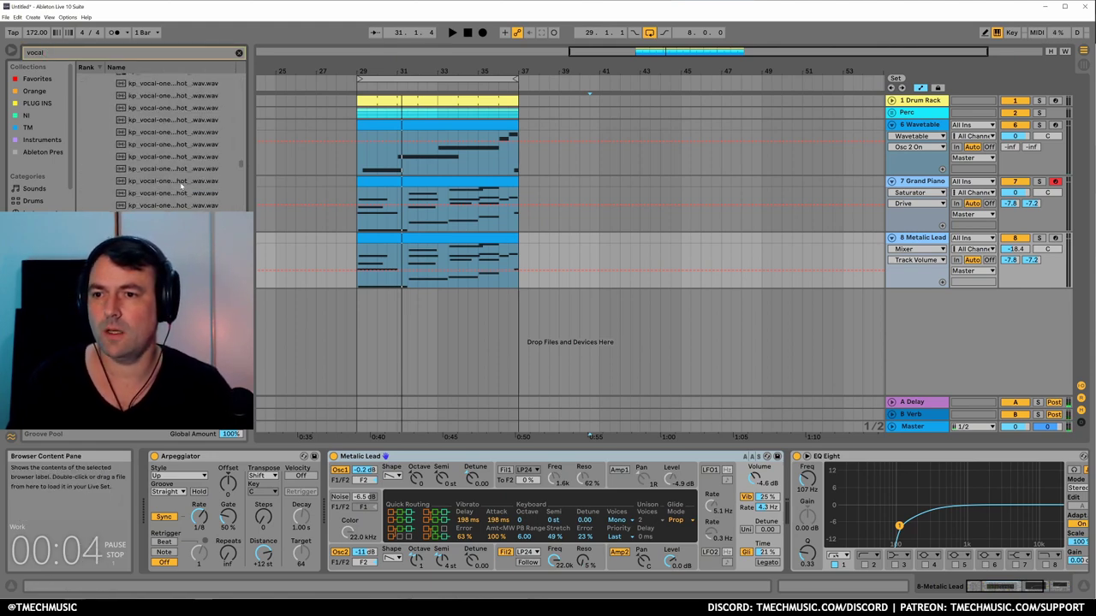
click(181, 182)
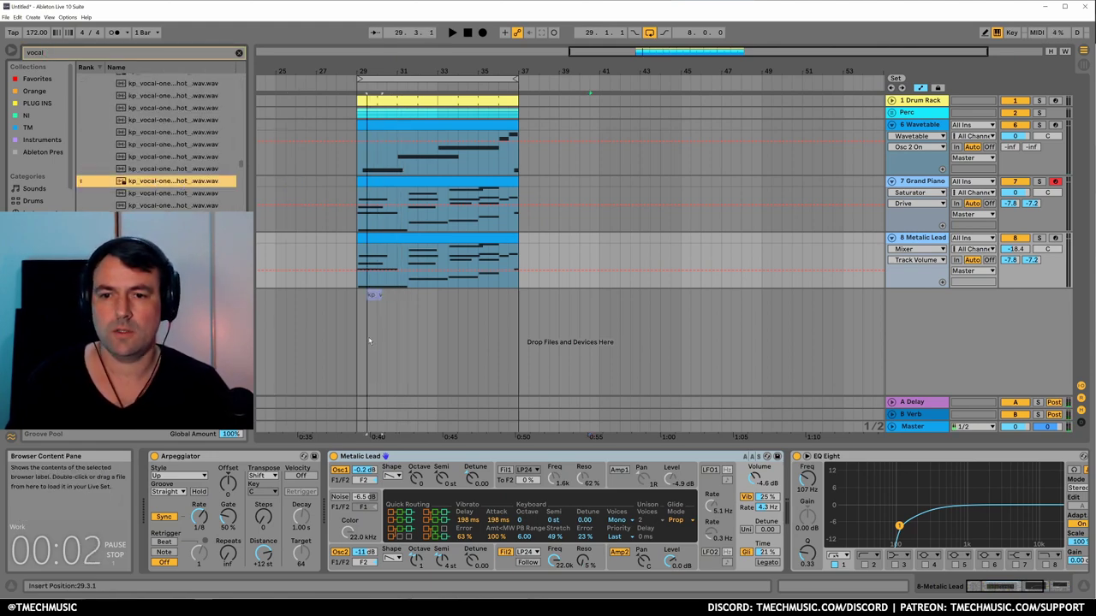
drag(491, 331, 359, 334)
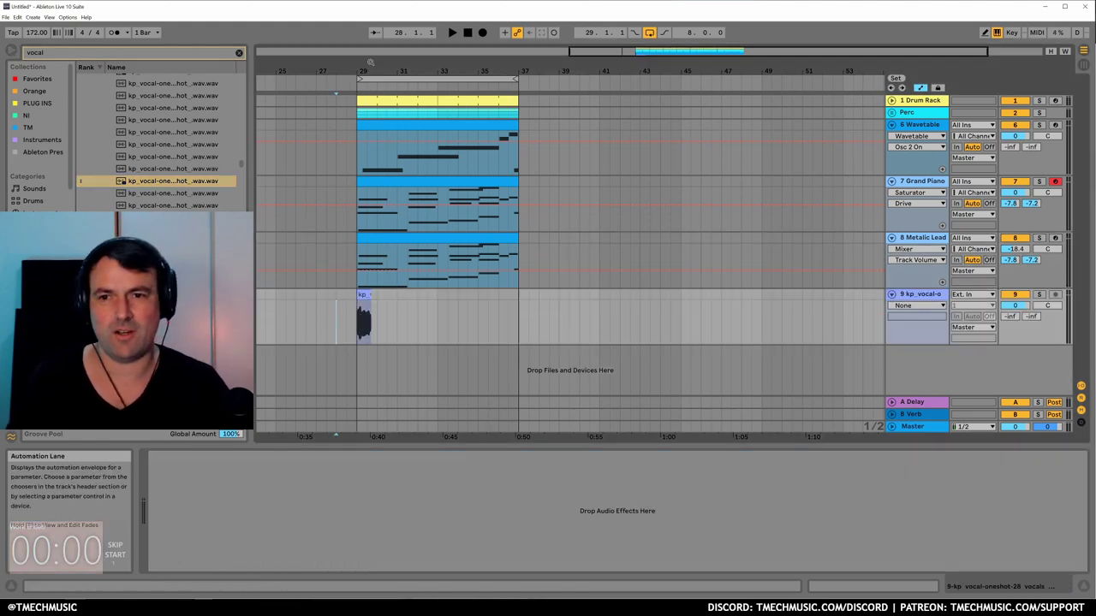
Set the vocal track's Delay and Verb sends to 0 and play back from bar 29.
drag(367, 71, 390, 171)
drag(1011, 316, 1039, 312)
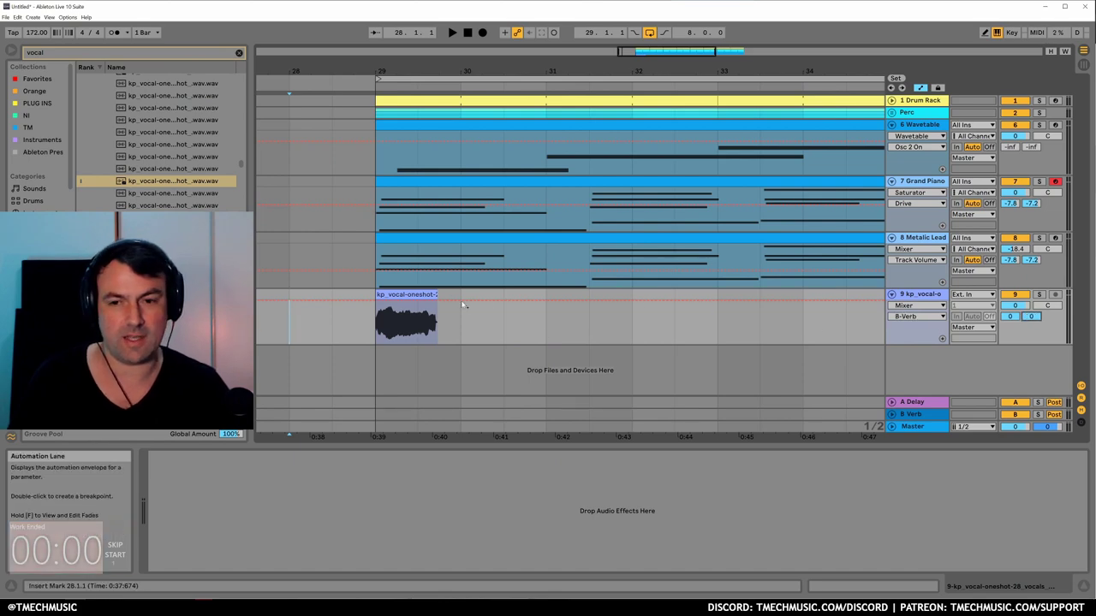
double_click(411, 295)
key(space)
click(372, 226)
key(space)
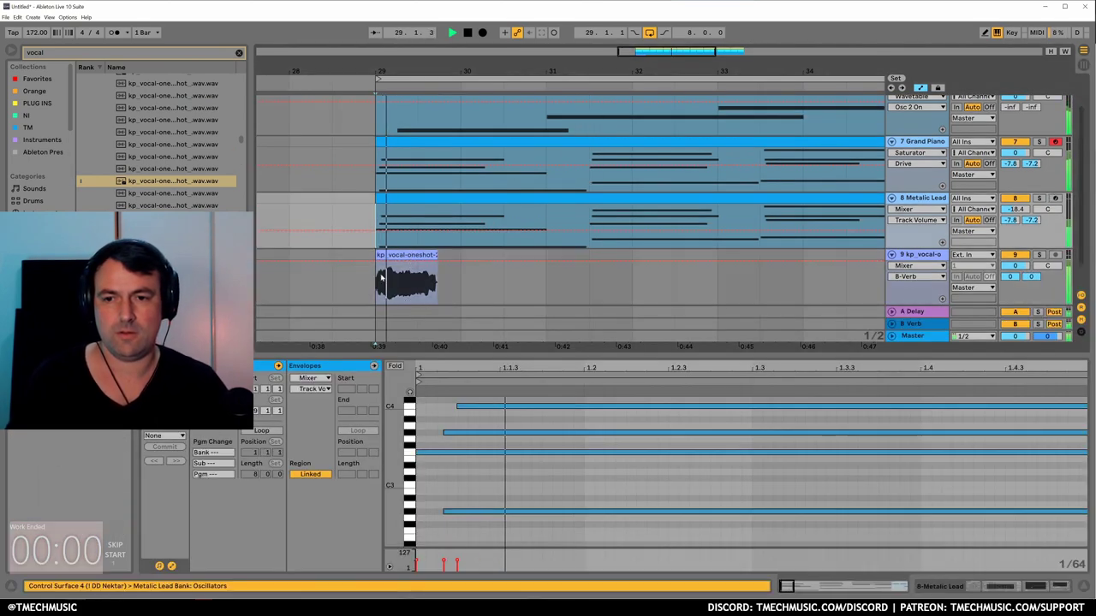
key(shift+Tab)
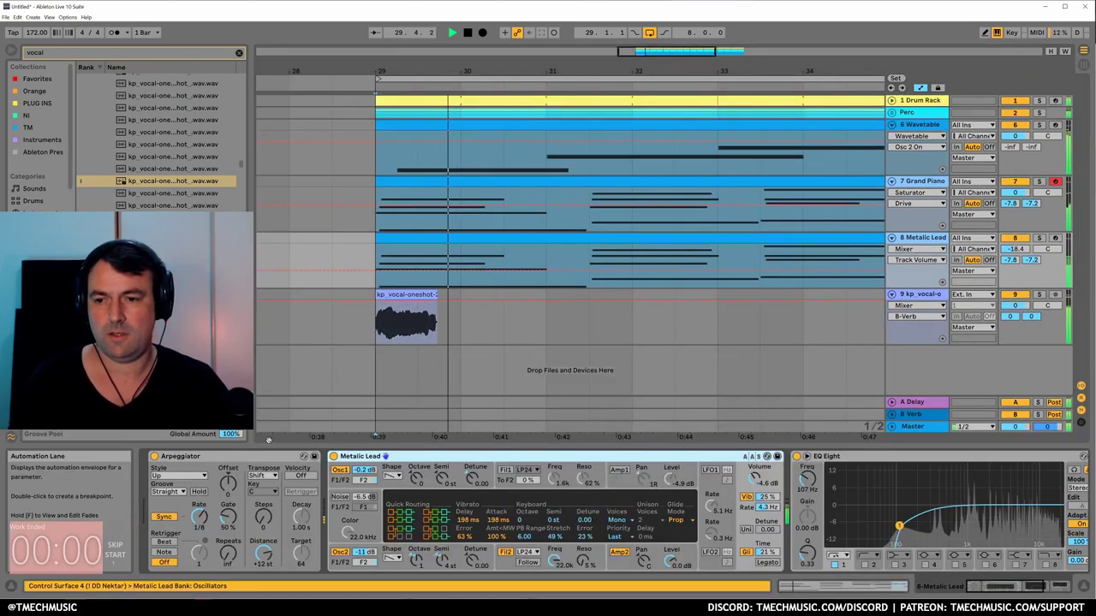
Add EQ Eight to the vocal track and examine the vocal's frequency peak in the expanded display during playback.
double_click(403, 294)
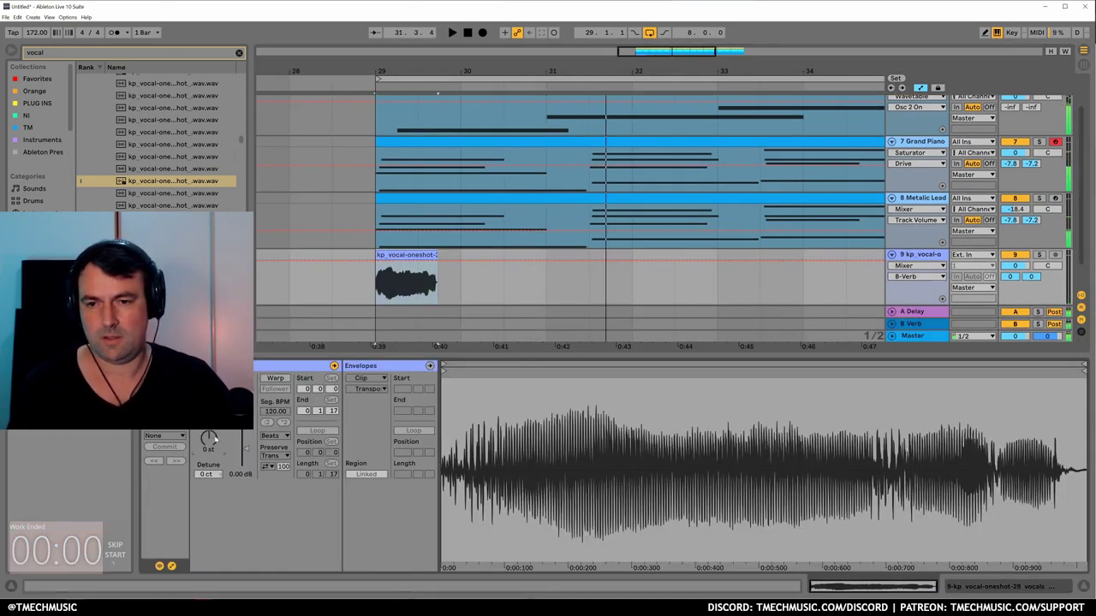
key(ctrl+f)
text(eq)
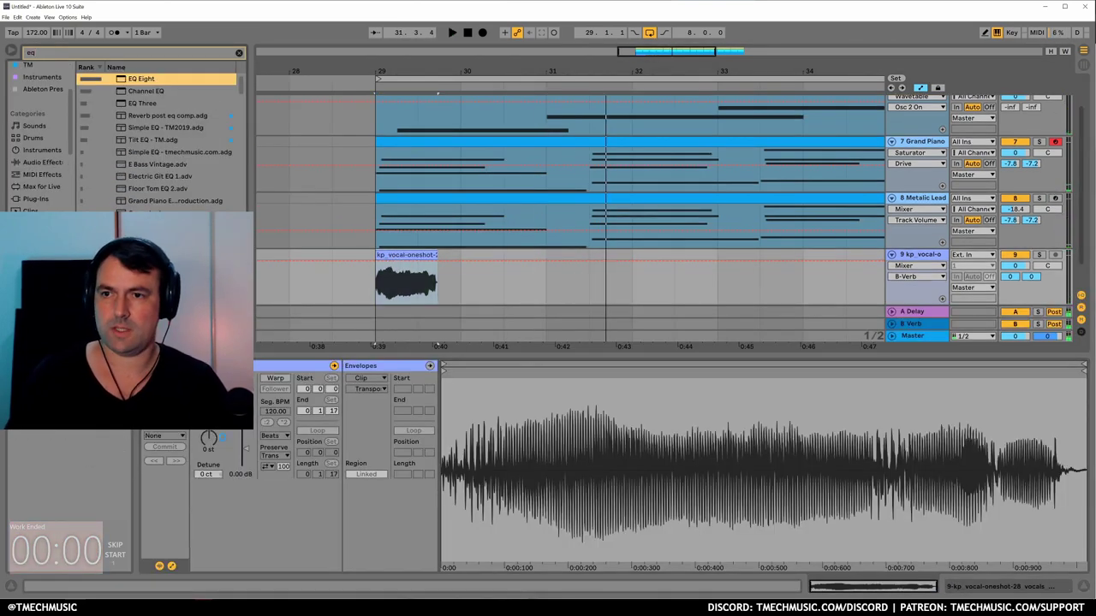
key(Return)
key(space)
key(space)
double_click(280, 506)
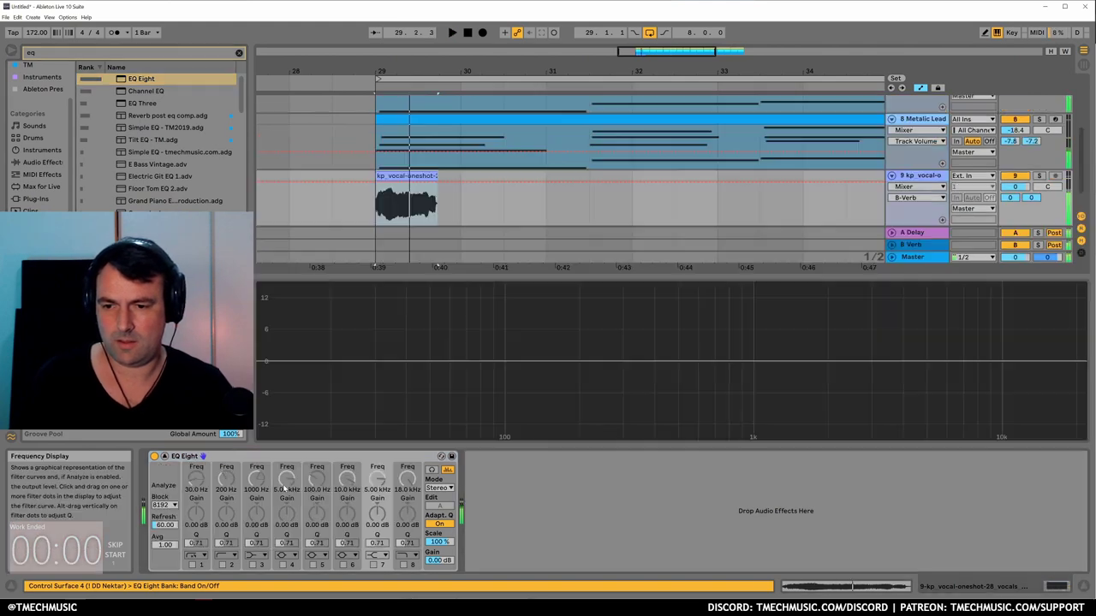
key(space)
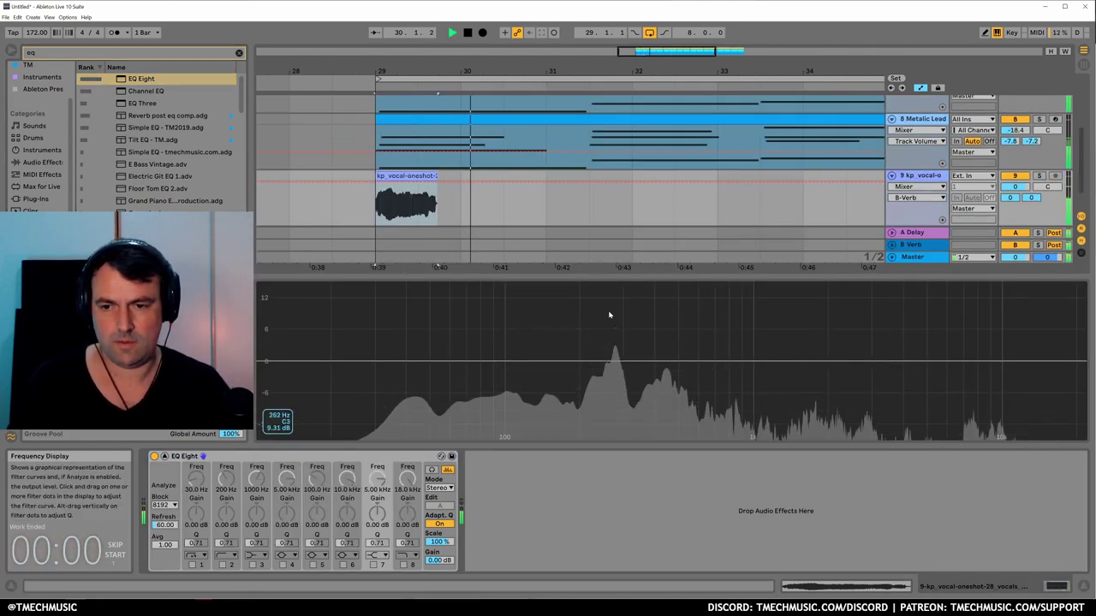
key(space)
double_click(609, 314)
Transpose the vocal clip up 5 semitones, lower its track volume to -7.6 dB and play back the result.
double_click(422, 294)
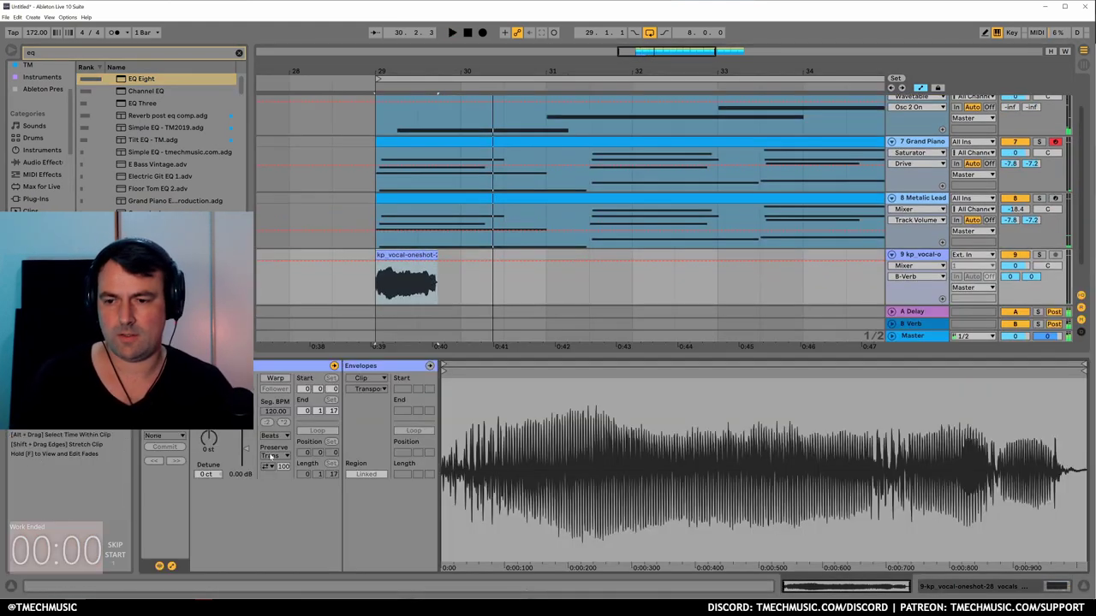
drag(1019, 271, 1007, 288)
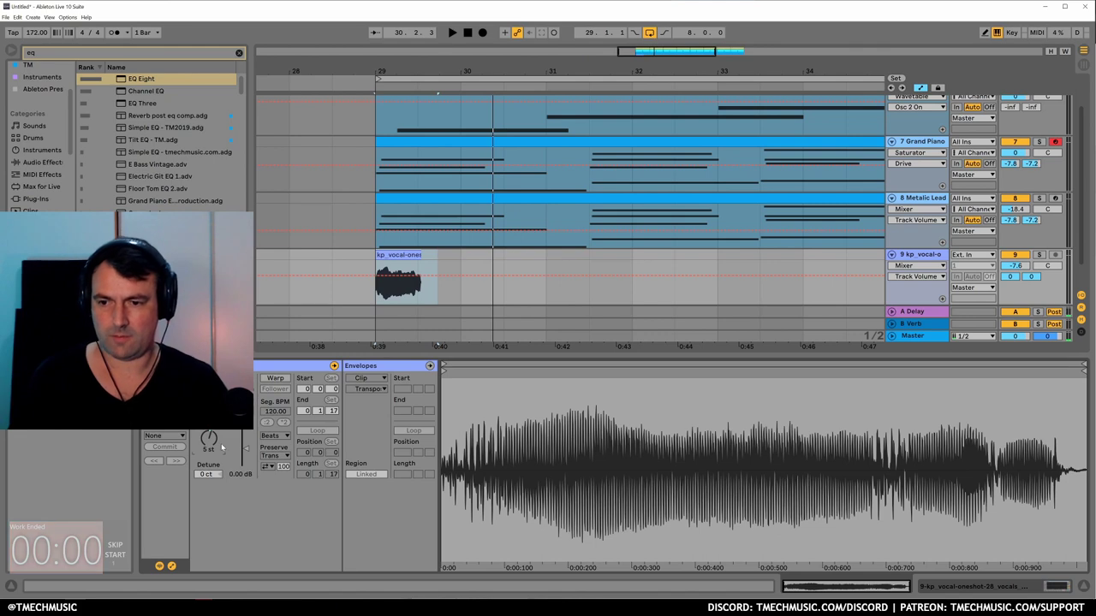
click(468, 260)
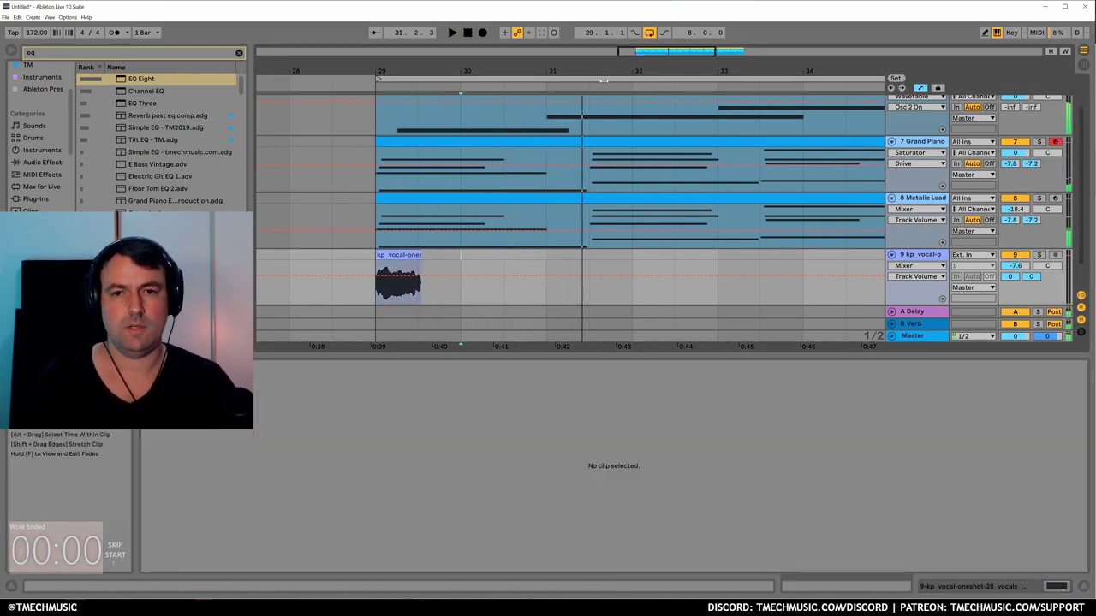
Move the vocal clip to the last half bar of the loop, ending at bar 37, and play back the loop.
drag(603, 73, 558, 25)
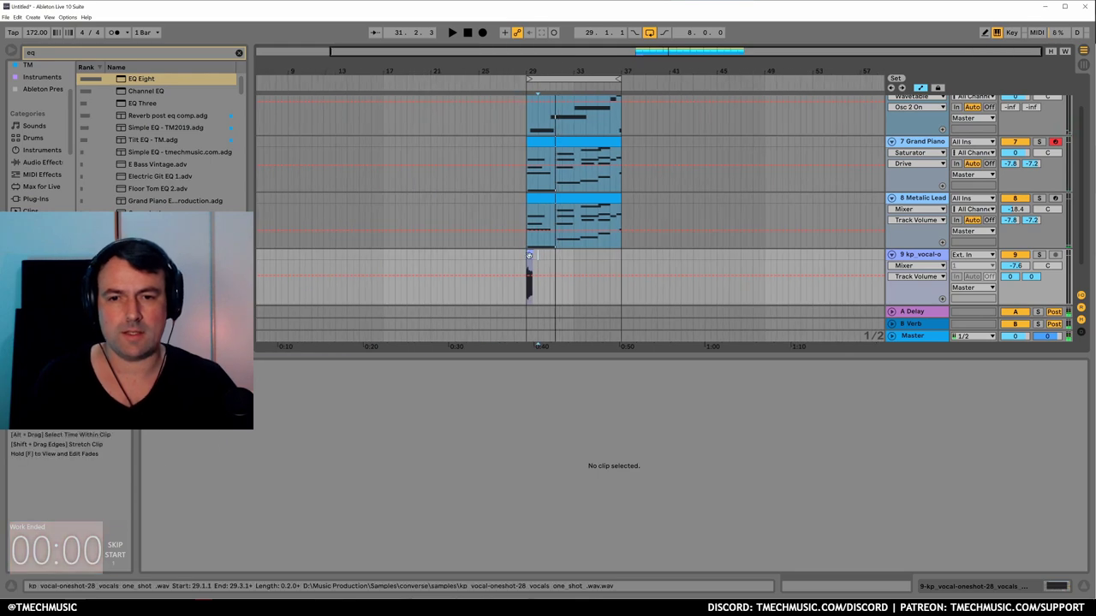
drag(529, 255, 617, 255)
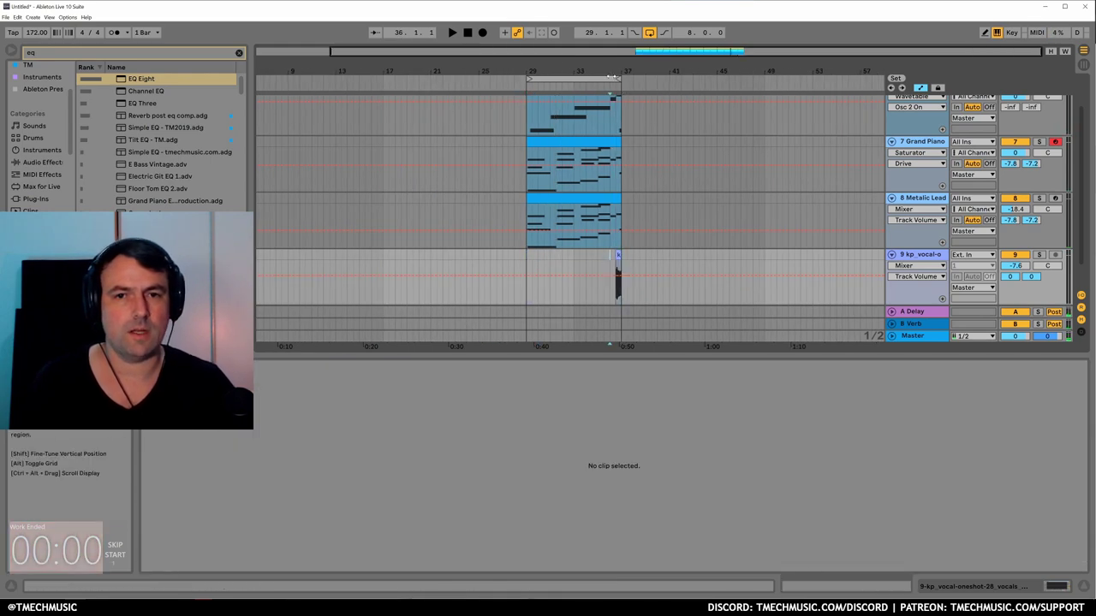
key(plus)
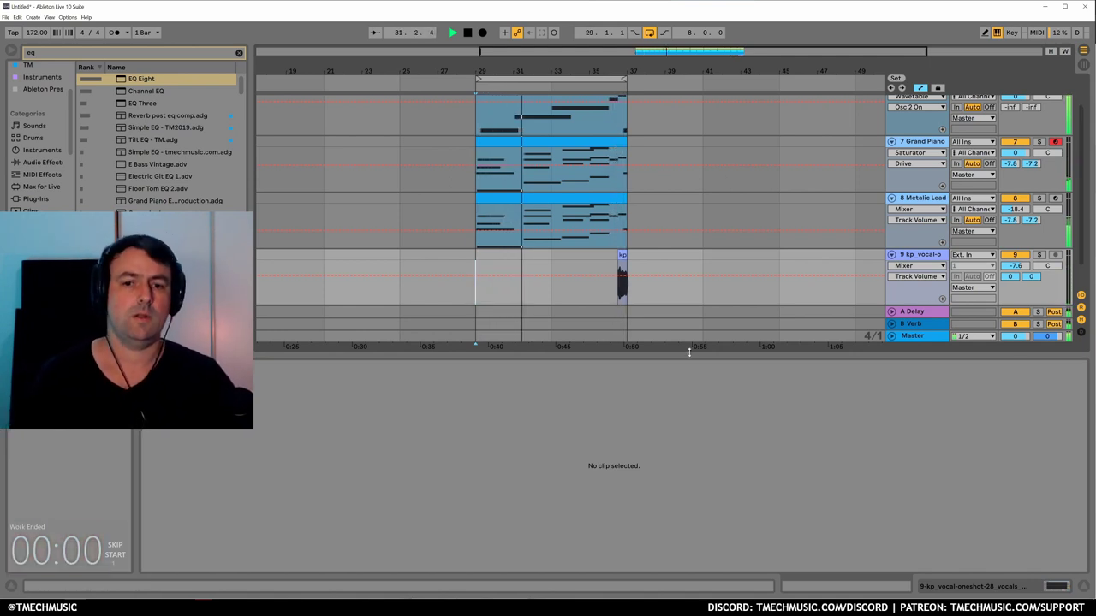
drag(689, 352, 731, 444)
drag(576, 71, 575, 108)
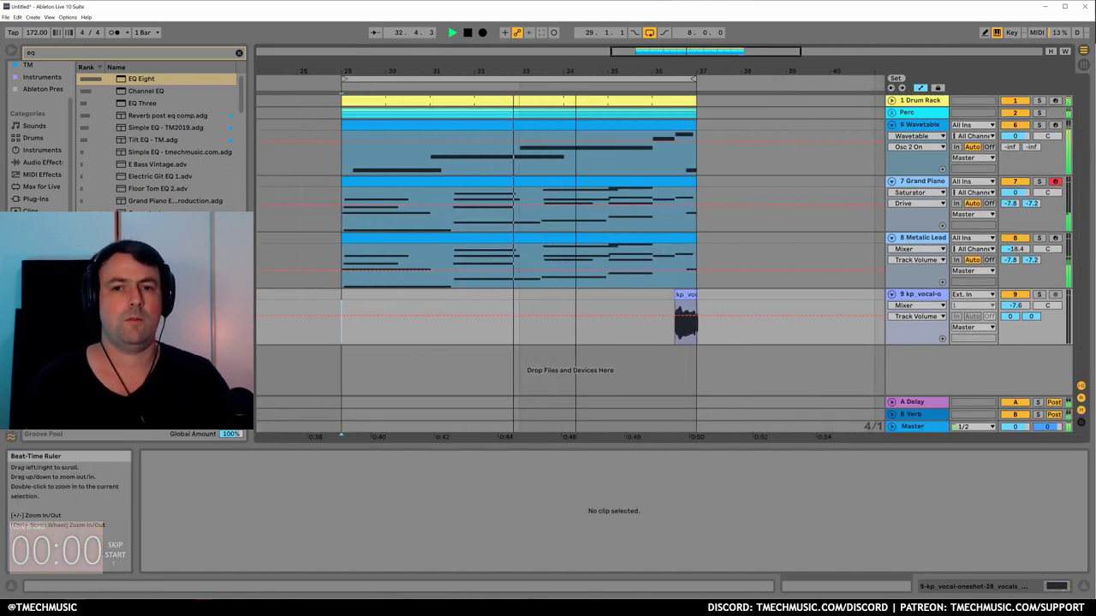
Select the Grand Piano track and unfold the Perc group to view its drum tracks during playback.
click(922, 180)
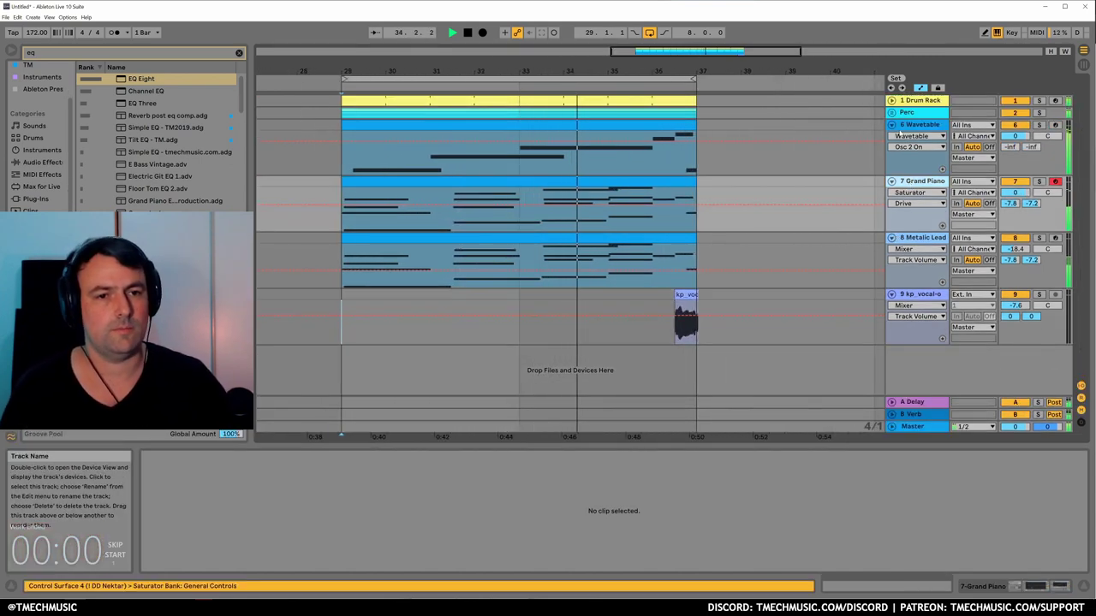
click(891, 113)
scroll(794, 251, down, 2)
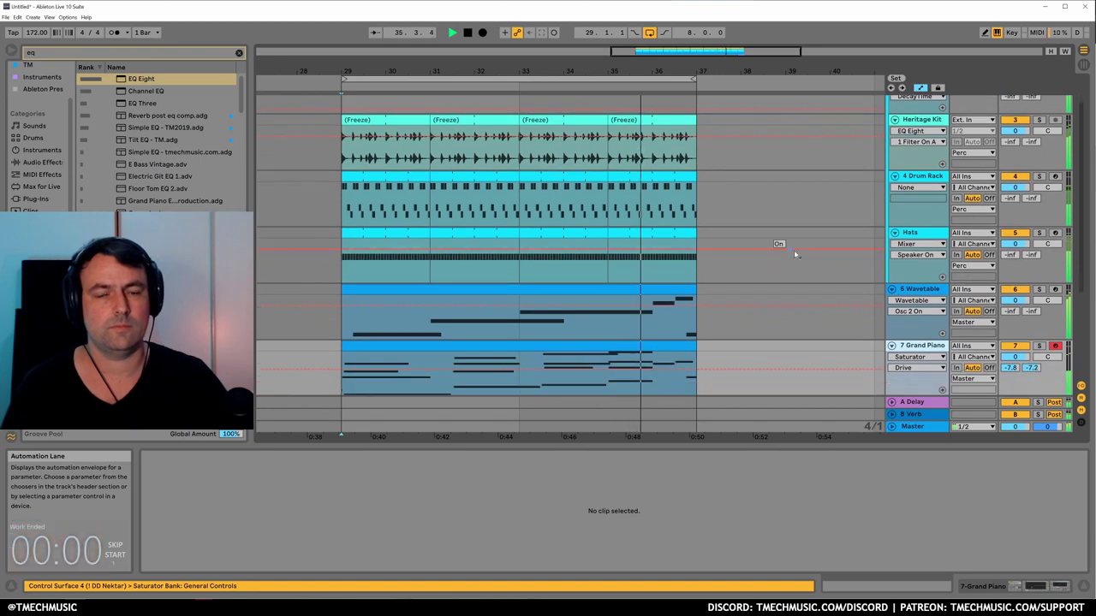
scroll(794, 250, down, 3)
scroll(812, 294, down, 3)
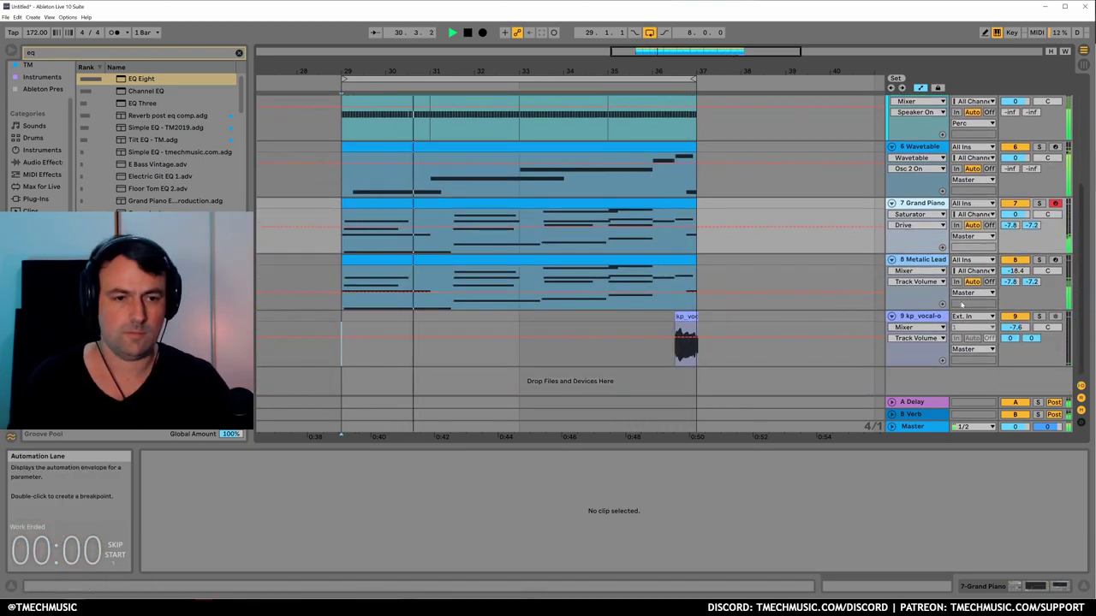
Add a second EQ Eight to the vocal track and enable a low cut at 272 Hz with Q 0.33 on the first.
click(929, 315)
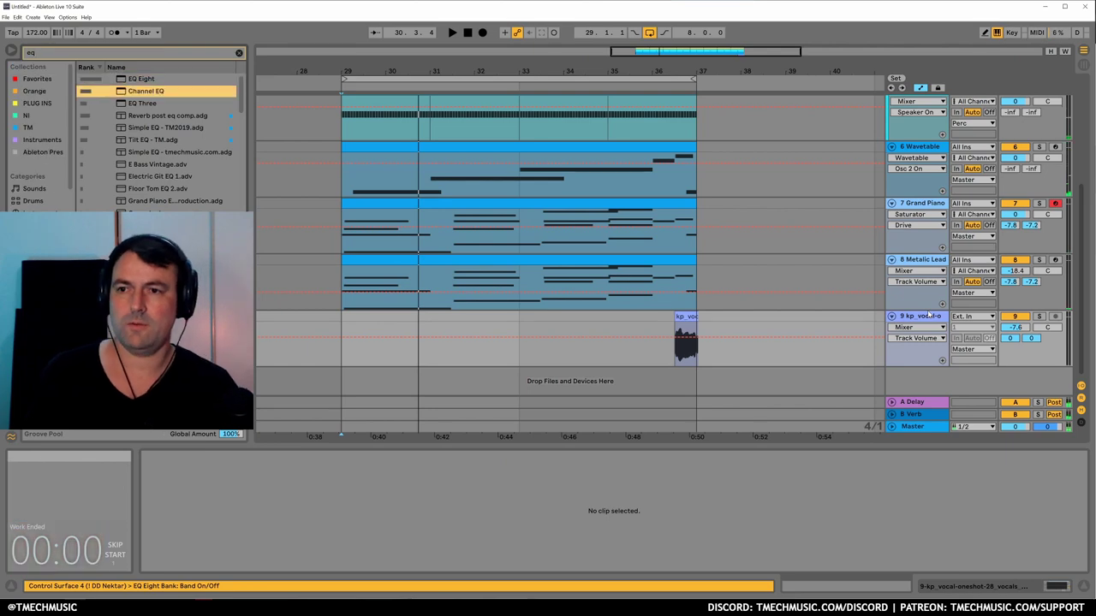
key(Up)
key(Return)
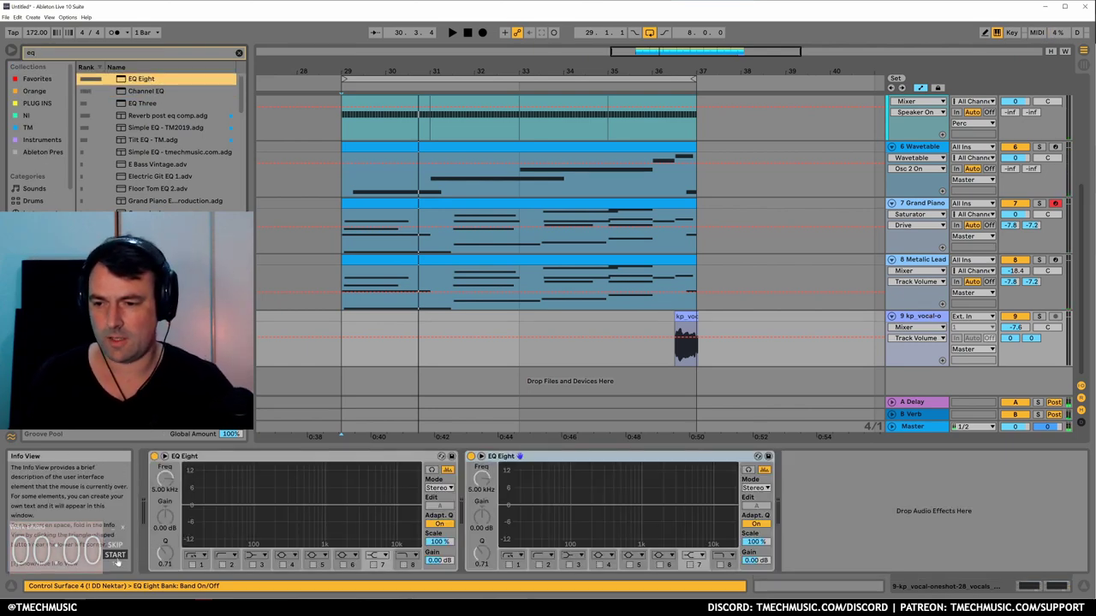
click(117, 546)
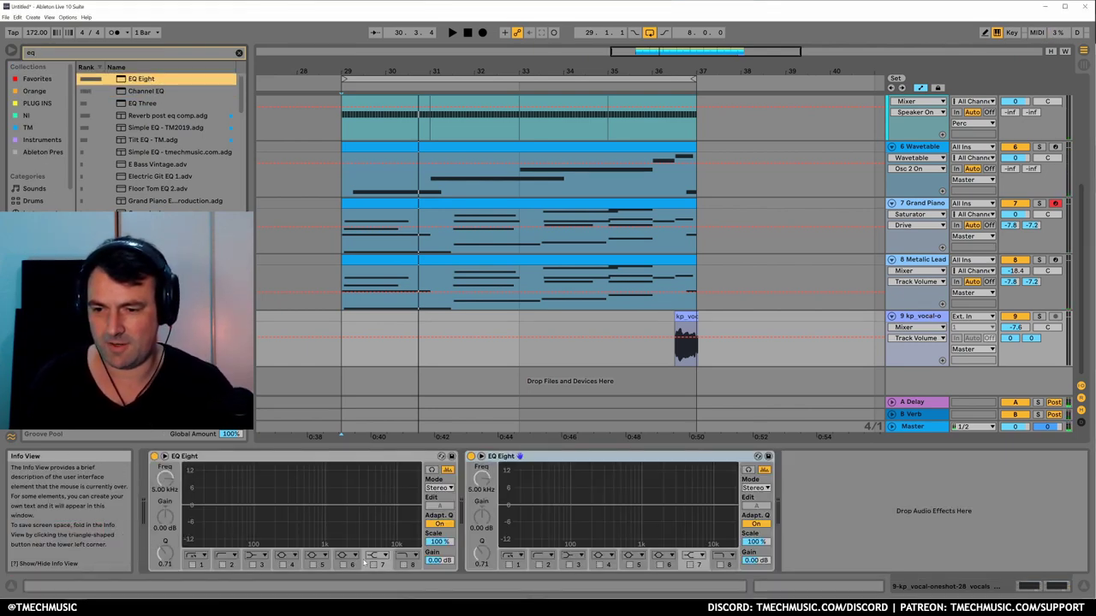
click(194, 565)
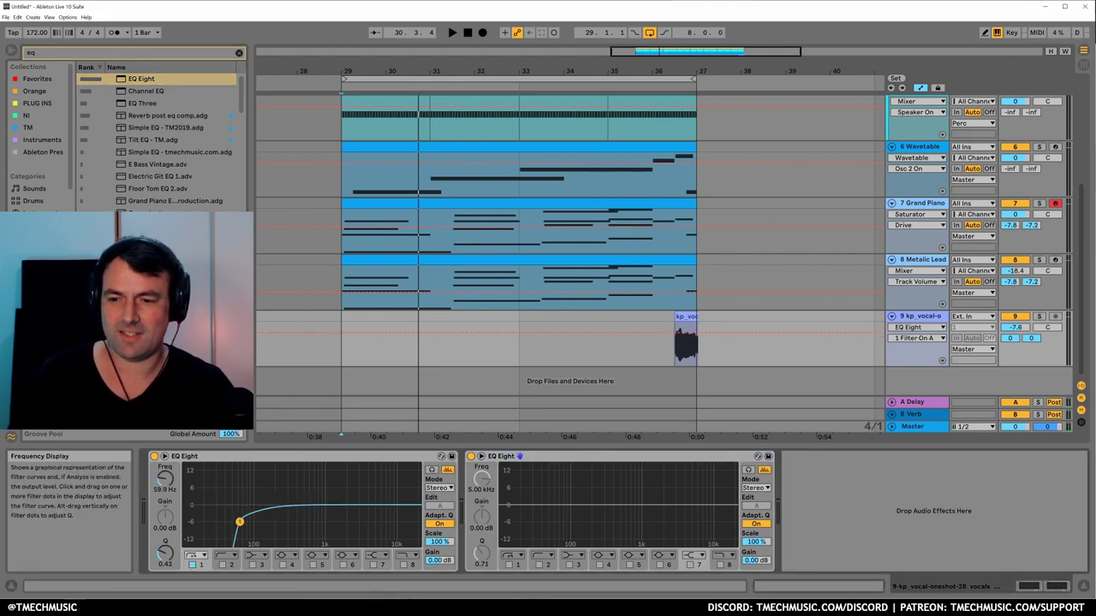
Insert a Vocoder after the vocal track's first EQ Eight and delete the unused second EQ Eight.
key(ctrl+f)
text(voco)
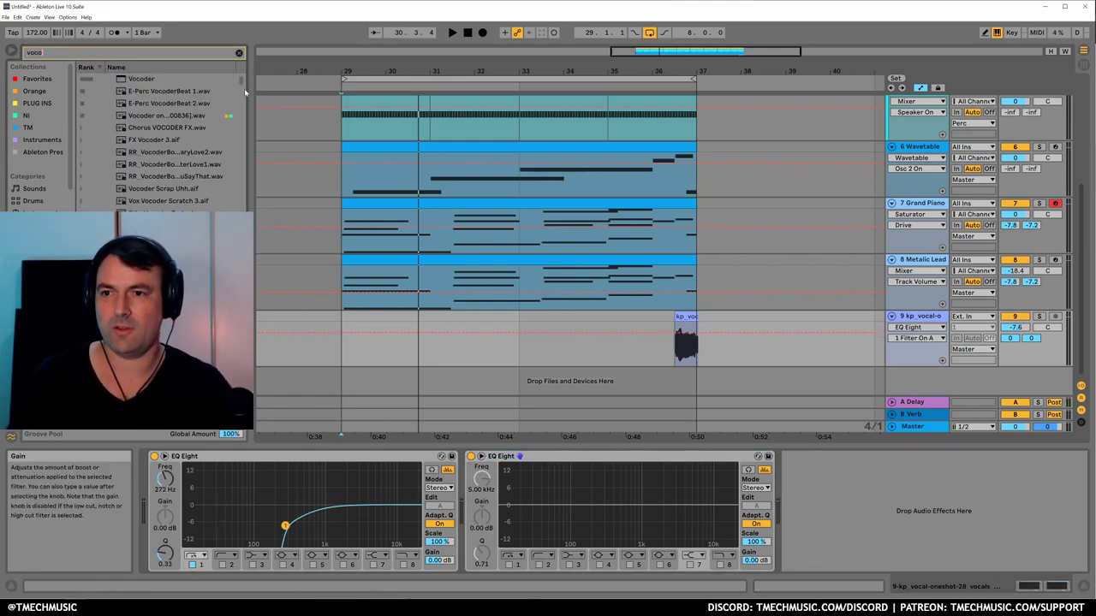
drag(124, 80, 623, 472)
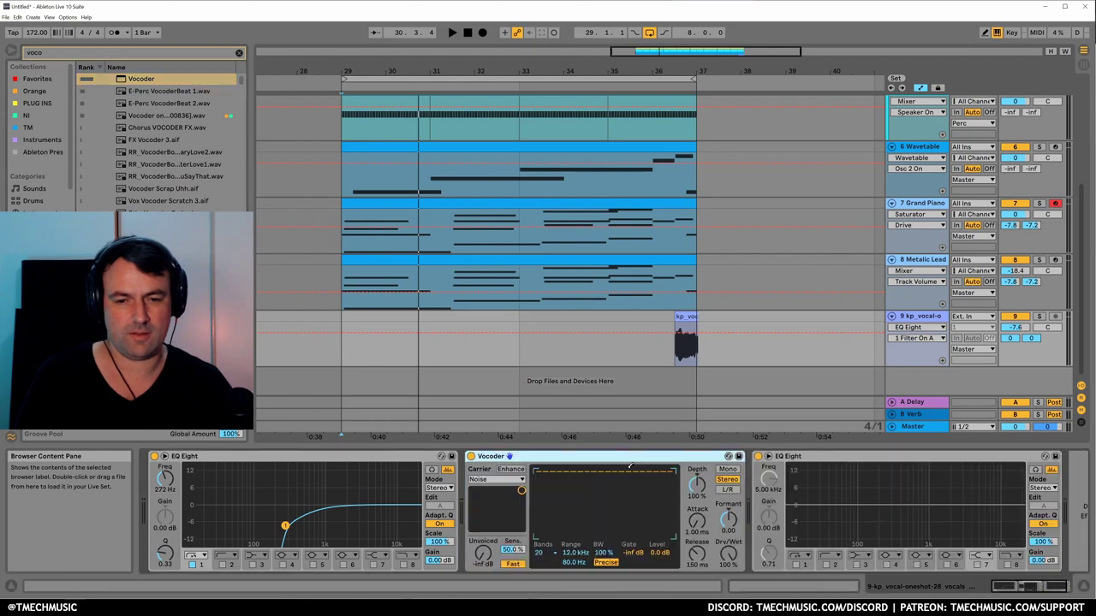
click(826, 461)
key(Delete)
Set the Vocoder's carrier to Modulator and enable Enhance.
click(497, 479)
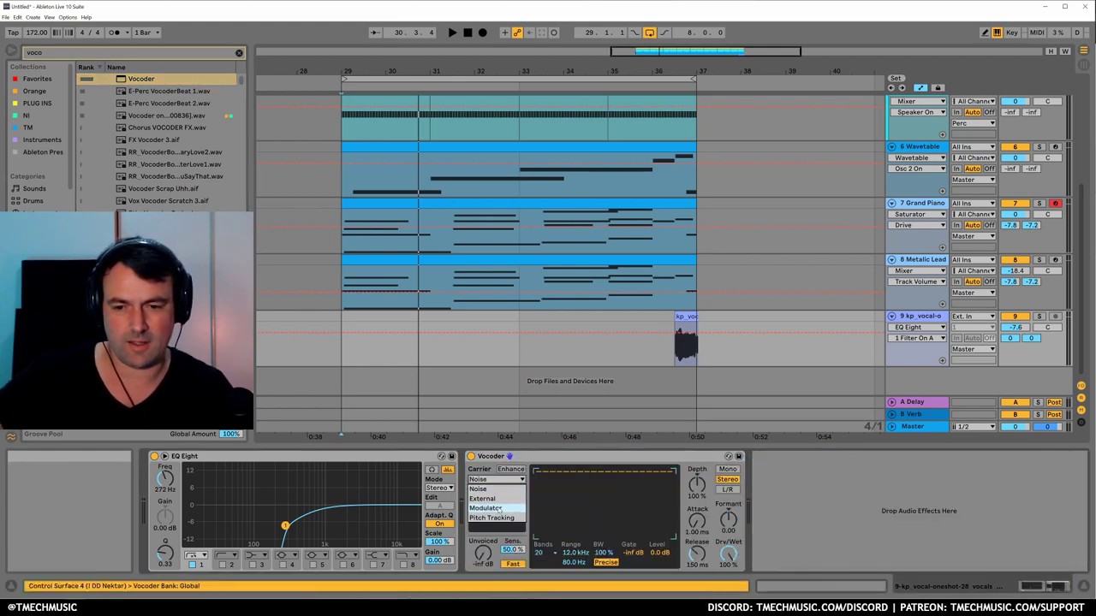
click(492, 508)
click(511, 469)
Solo the vocal track, set the Vocoder's formant shift to 10.0 while auditioning the clip, and unsolo the track.
click(685, 317)
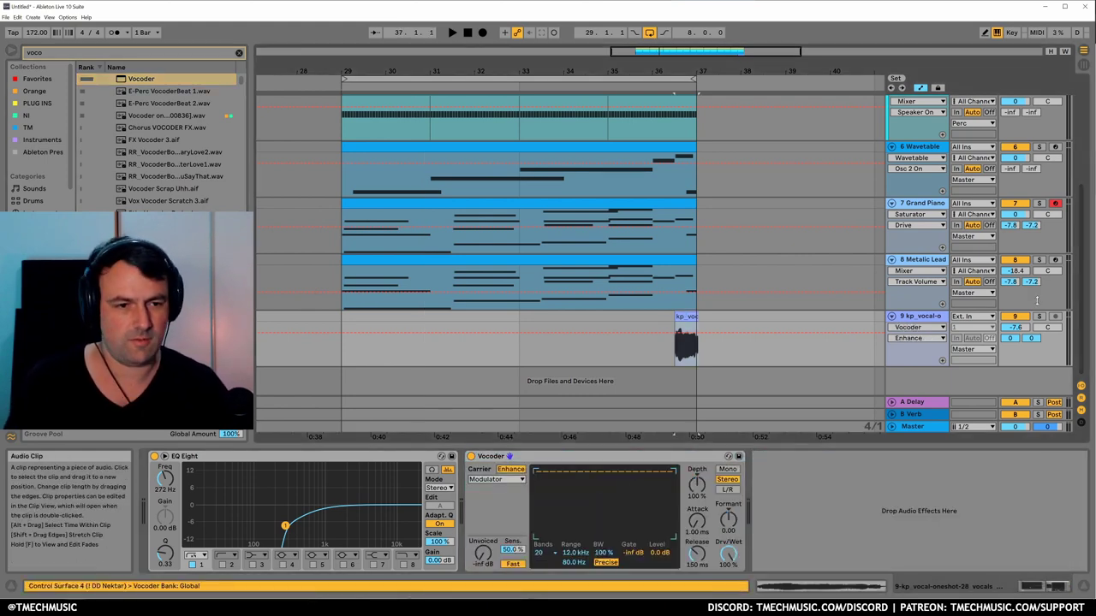
click(1038, 317)
key(space)
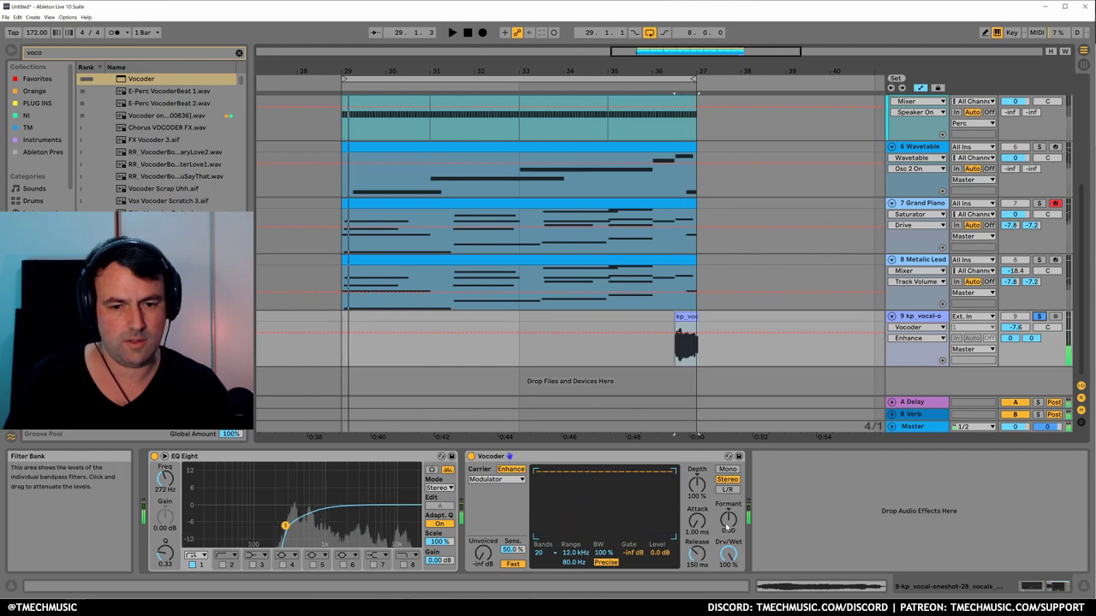
drag(727, 520, 728, 503)
key(space)
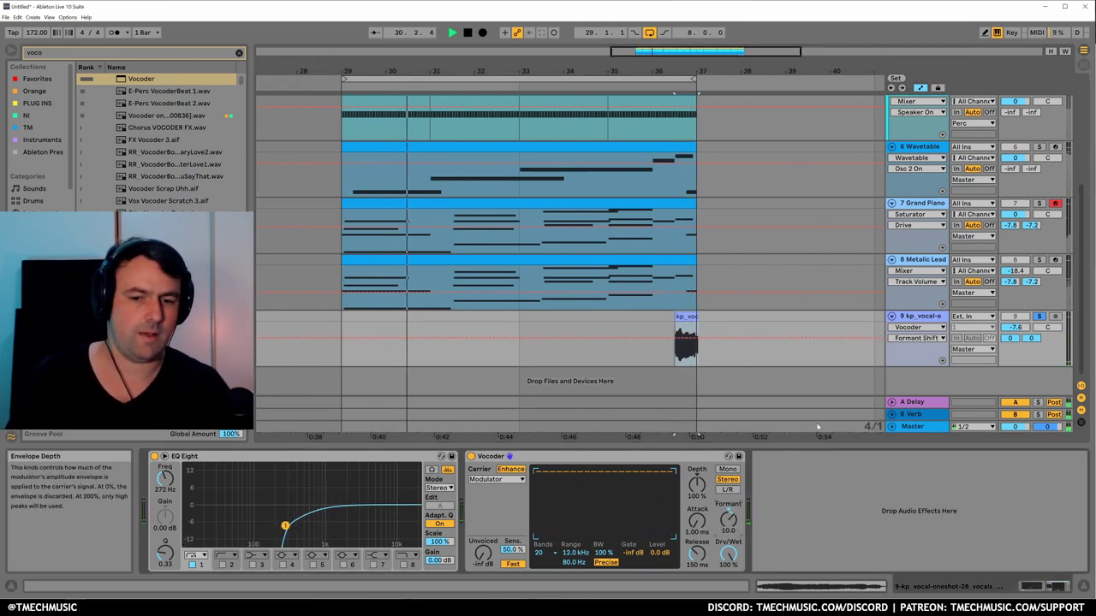
key(space)
click(1038, 316)
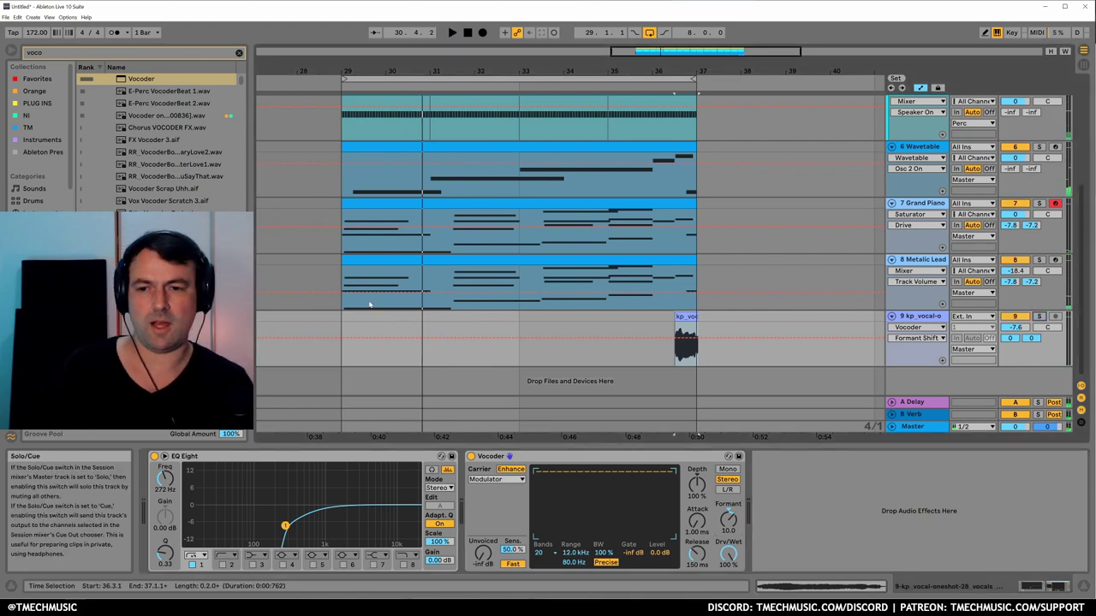
Play back the full loop from bar 29 to hear the vocoded vocal in the mix.
click(343, 317)
scroll(514, 106, down, 4)
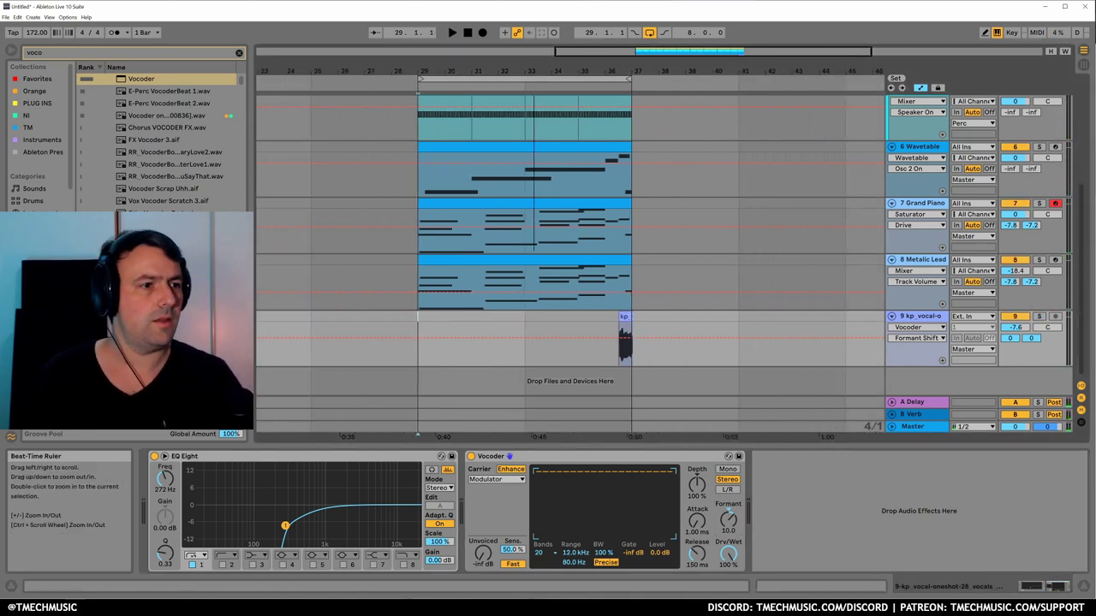
click(332, 286)
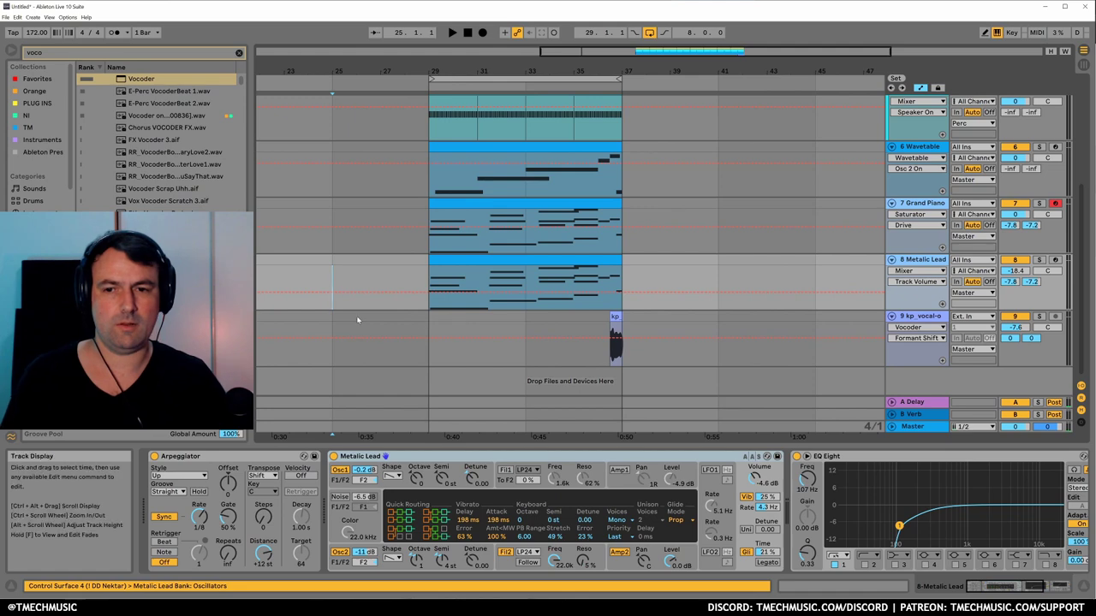
click(363, 317)
key(space)
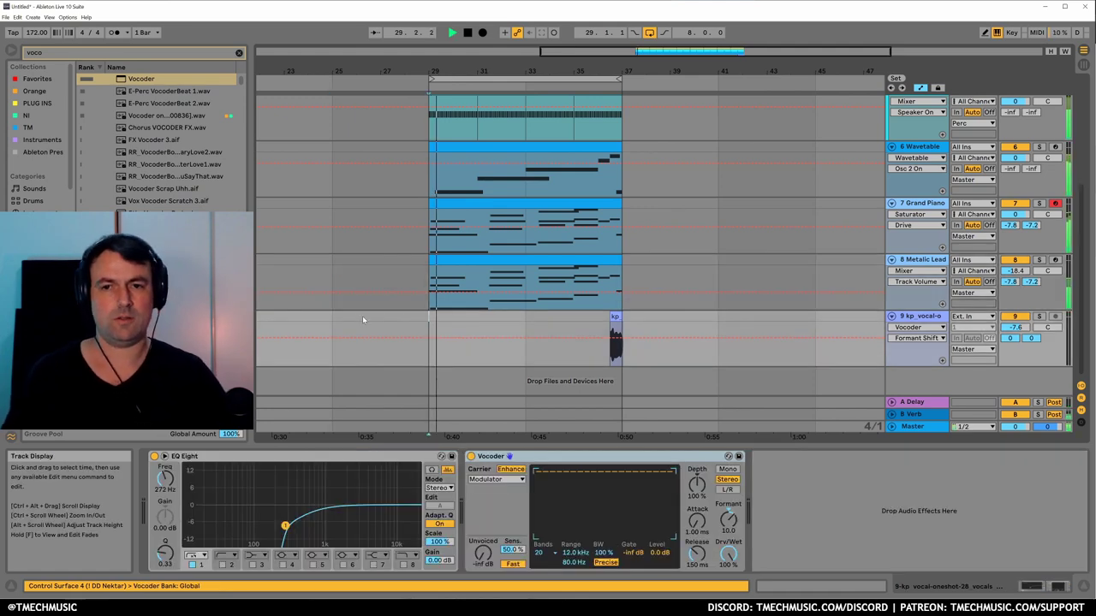